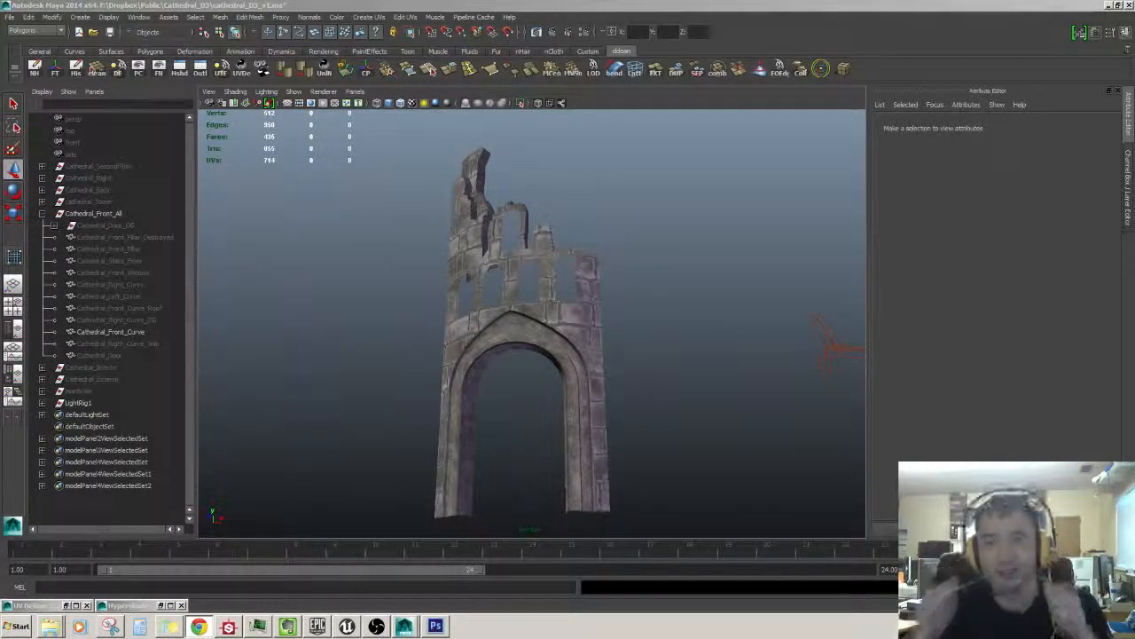
- Examine the Cathedral_Front_Curve mesh from the front, side and back, looking over its arch and ruined upper wall
click(497, 356)
alt+drag(501, 341, 608, 351)
click(727, 355)
alt+drag(727, 355, 514, 348)
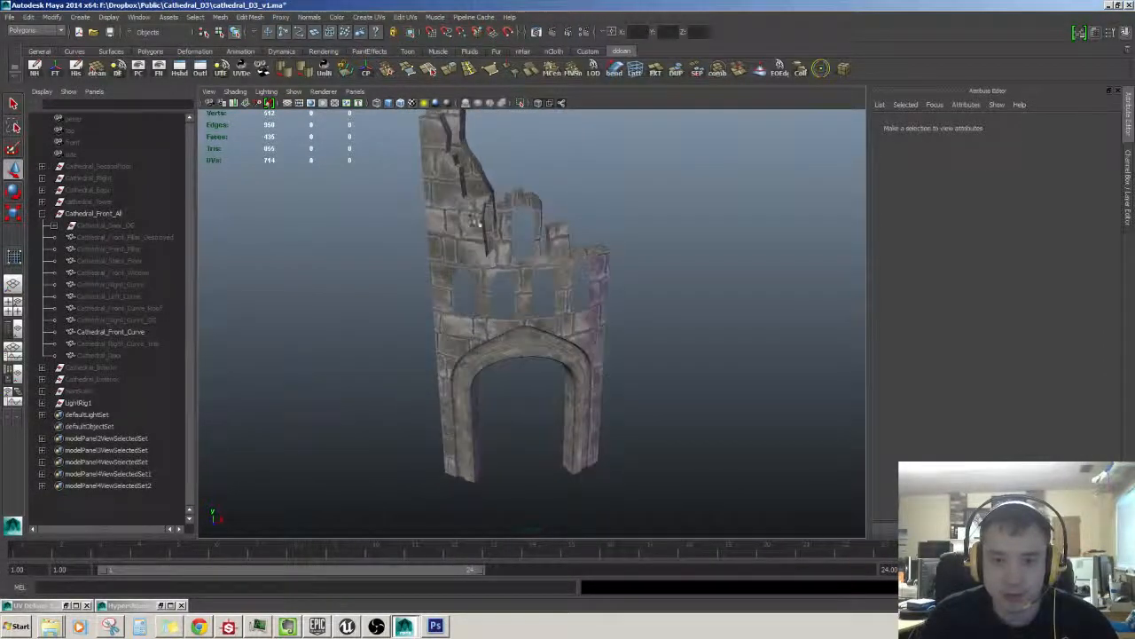
click(476, 221)
alt+drag(523, 373, 466, 328)
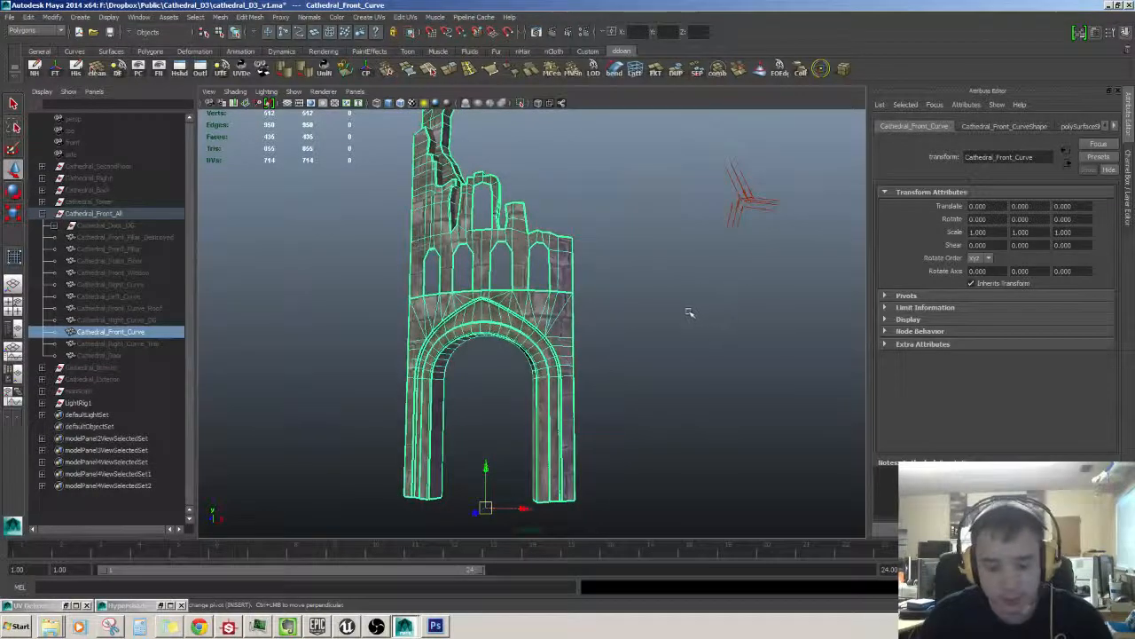
click(657, 342)
mouse_move(653, 347)
alt+mouse_down()
mouse_move(659, 304)
mouse_move(649, 355)
alt+mouse_up()
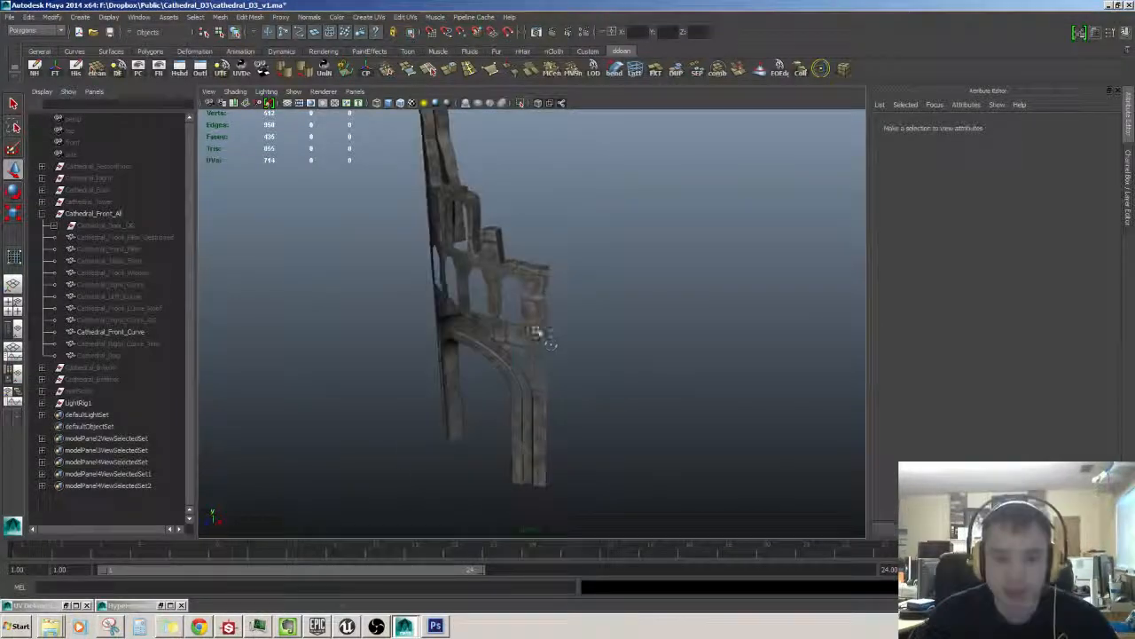
click(550, 340)
click(573, 332)
alt+drag(573, 333, 507, 357)
- Select the Cathedral_Front_Curve mesh to inspect its wireframe and back faces up close, and clear the selection
click(575, 312)
scroll(580, 279, up, 6)
scroll(579, 279, down, 4)
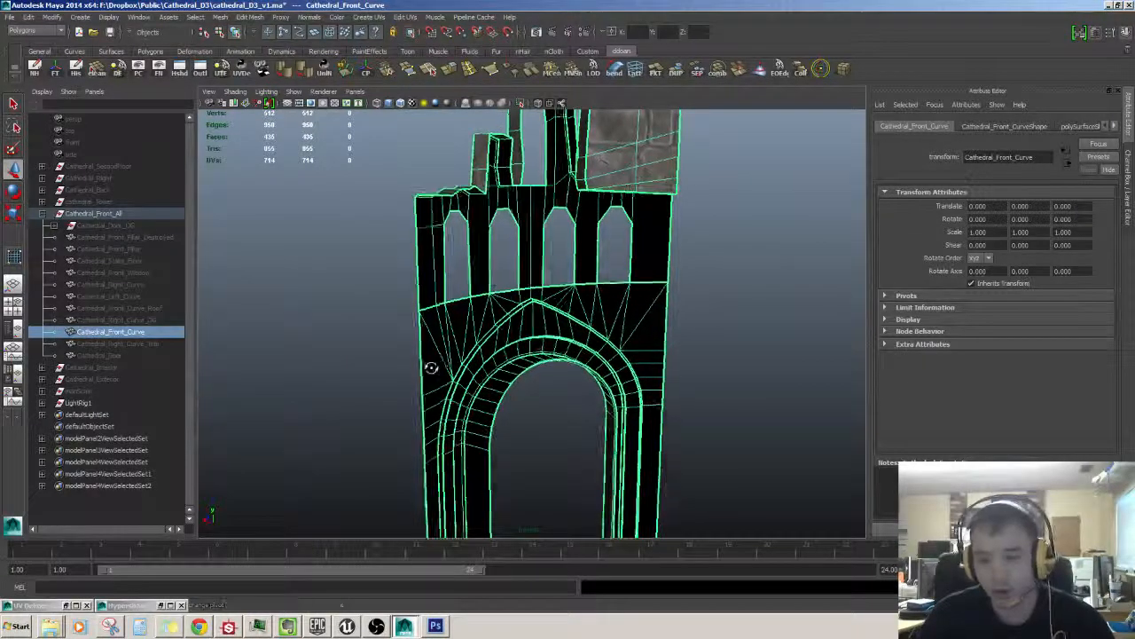
alt+drag(432, 367, 417, 367)
scroll(641, 364, down, 4)
mouse_move(641, 365)
alt+mouse_down()
mouse_move(631, 360)
mouse_move(634, 385)
alt+mouse_up()
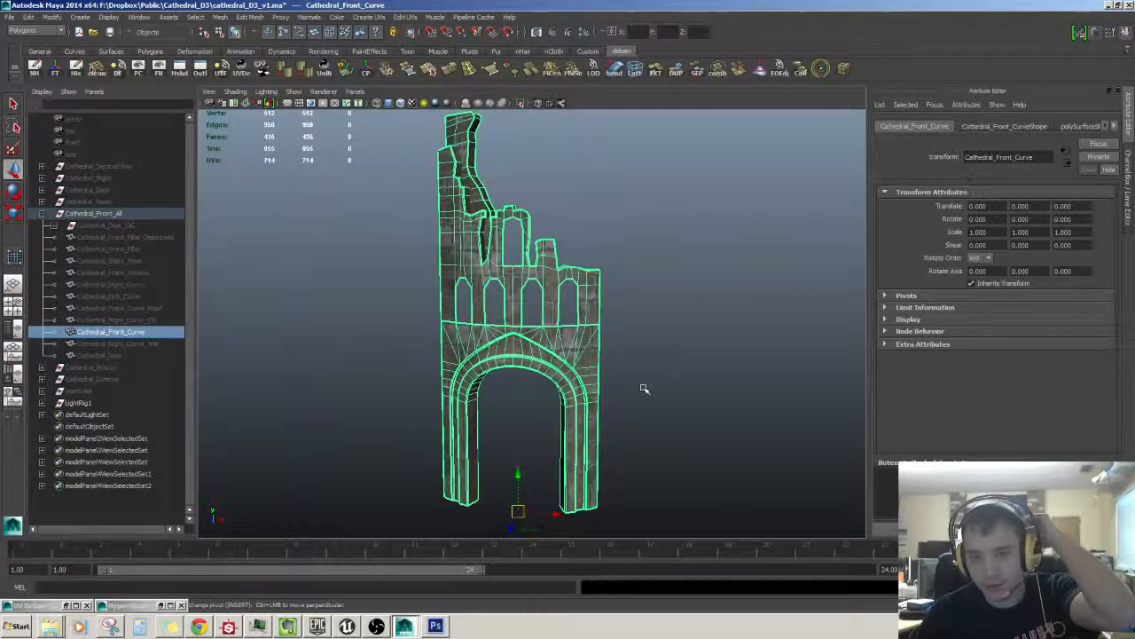
click(647, 372)
alt+drag(646, 373, 647, 385)
click(579, 347)
scroll(581, 344, up, 2)
click(664, 327)
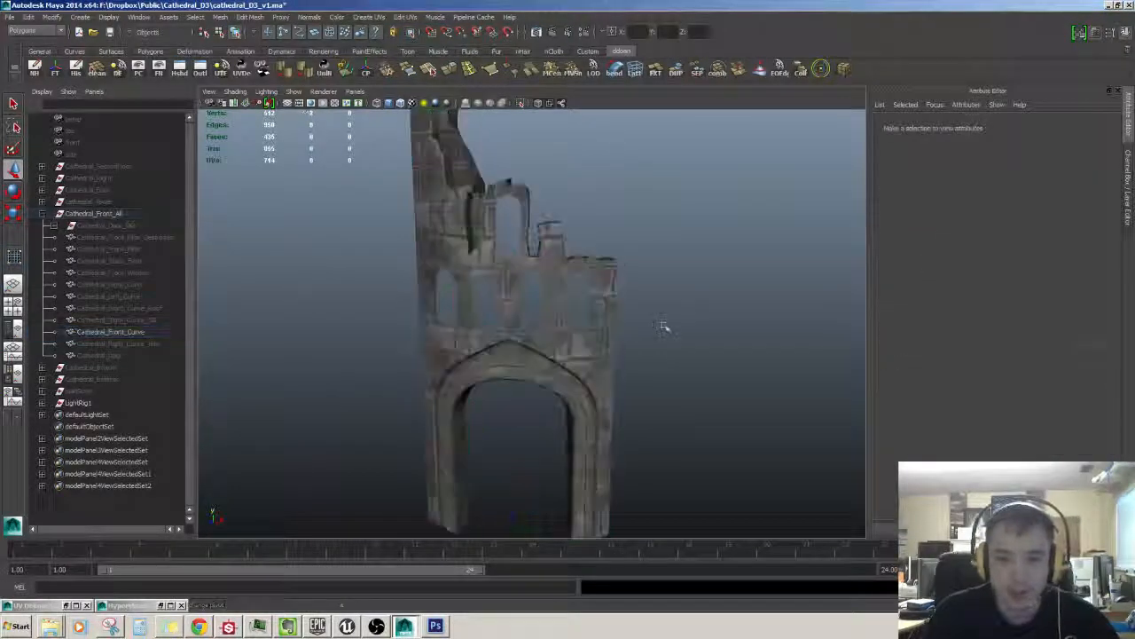
click(578, 344)
alt+drag(579, 344, 674, 370)
click(675, 370)
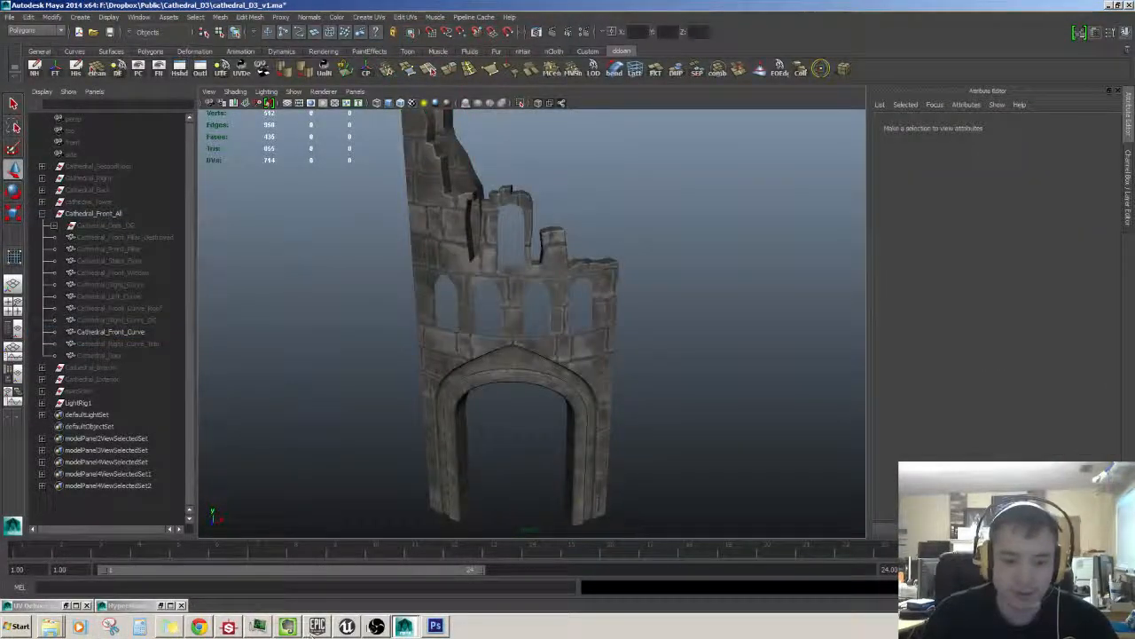
- Switch to Unreal Editor, focus on the Cathedral_Right_Curve mesh and look through its lighting, collision and rendering details
click(346, 626)
right_drag(583, 228, 559, 333)
scroll(559, 333, up, 4)
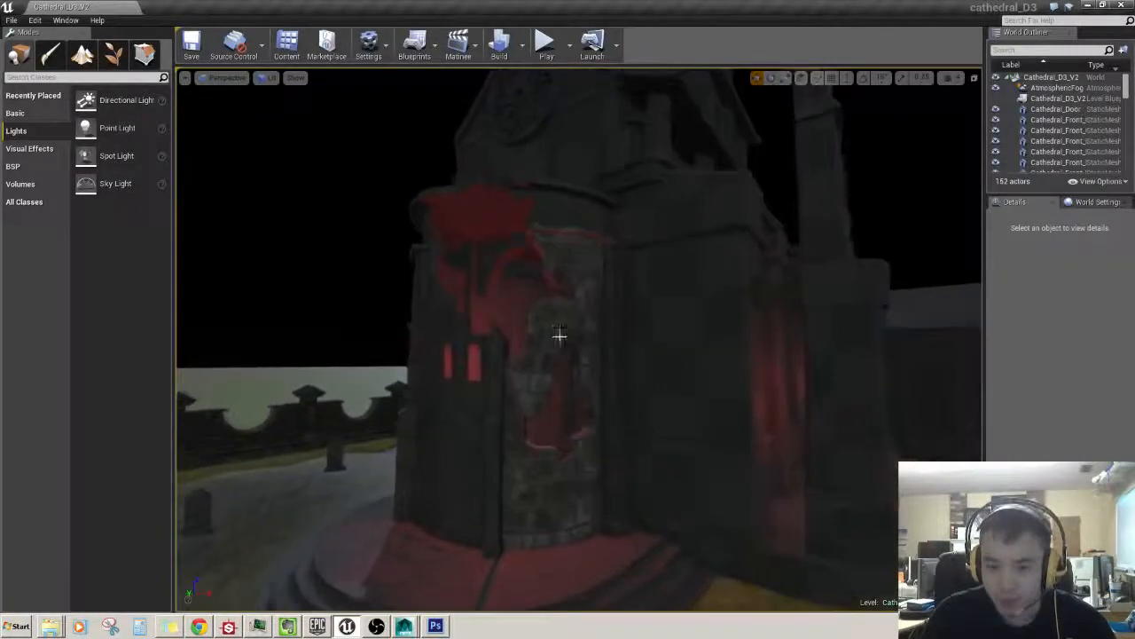
click(559, 334)
key(f)
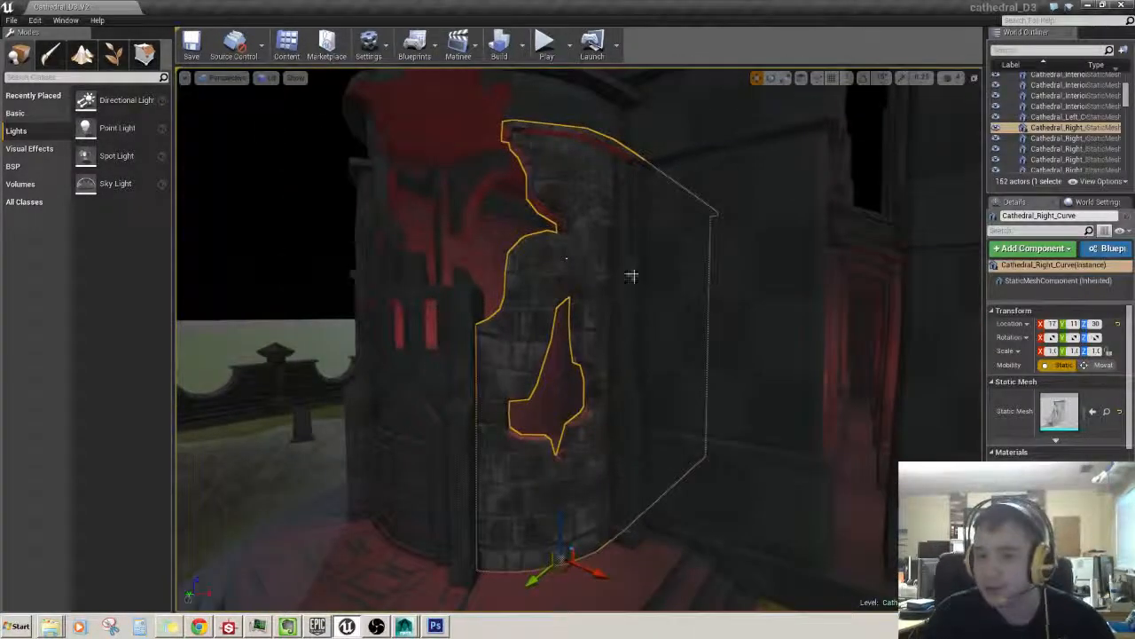
drag(981, 326, 941, 327)
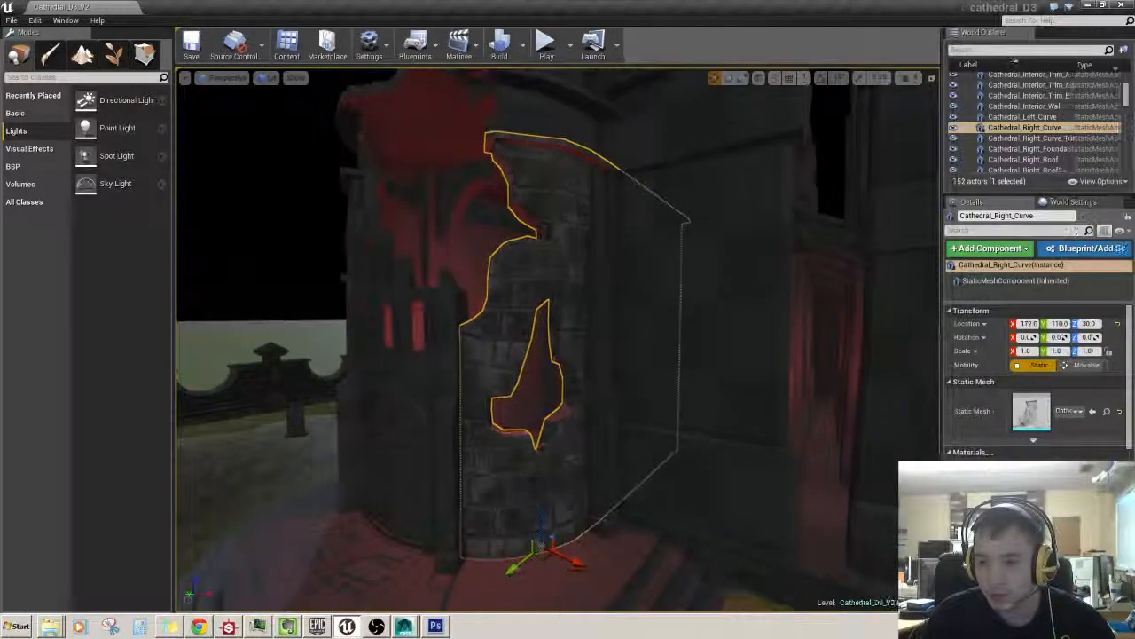
drag(1126, 370, 1124, 492)
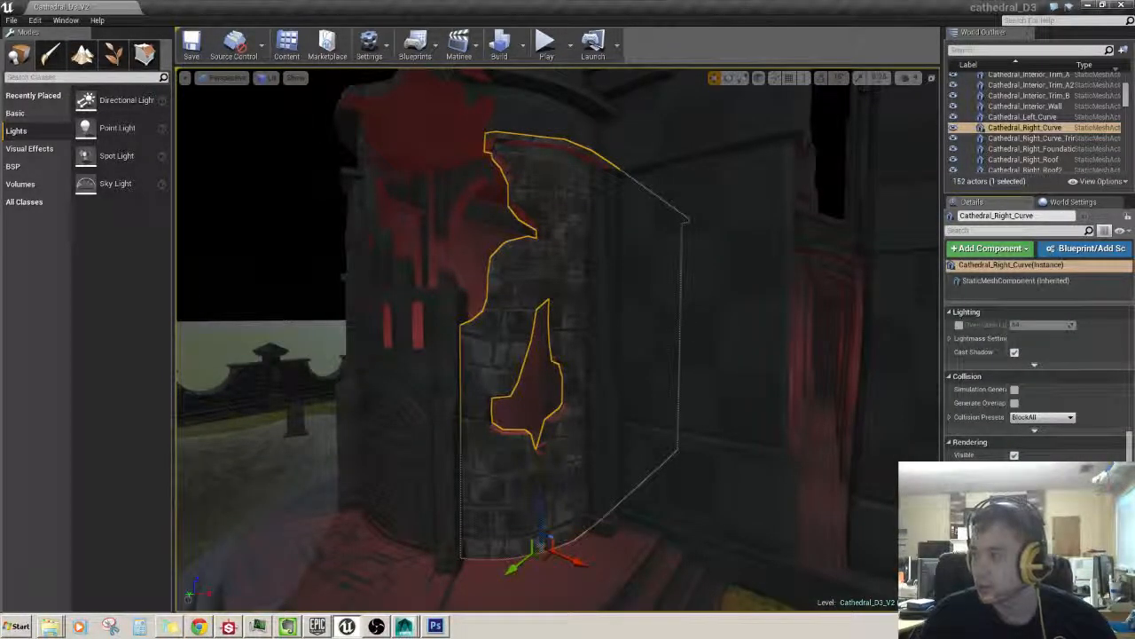
- Open a Chrome window and search Google for "unreal engine 4 double sided"
drag(0, 40, 787, 16)
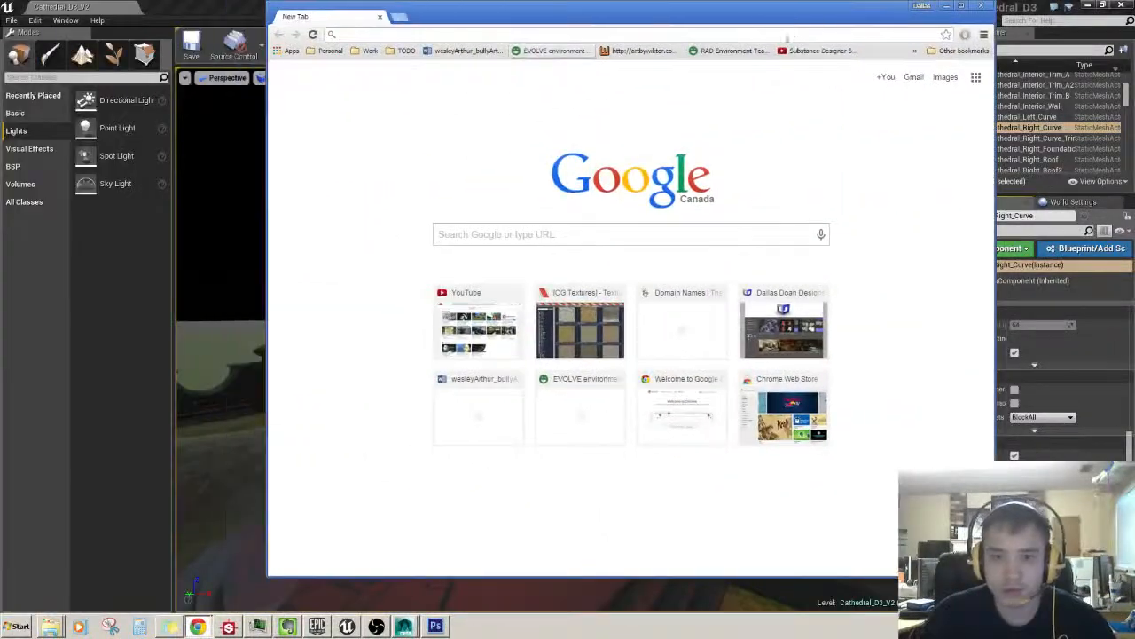
text(unrel)
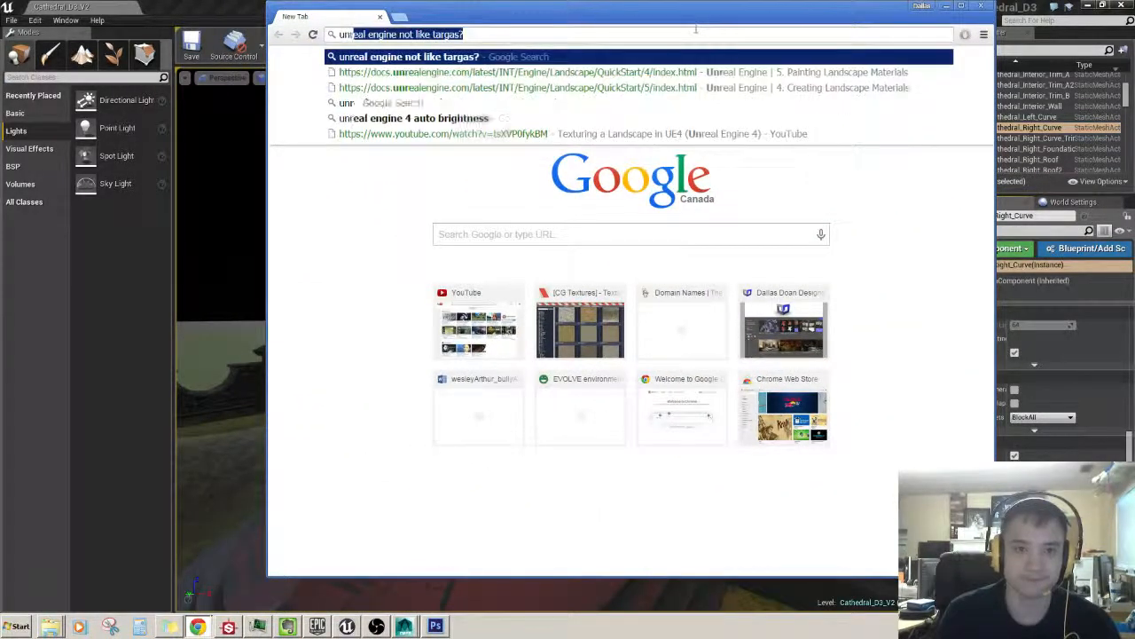
key(BackSpace)
text(eal engine)
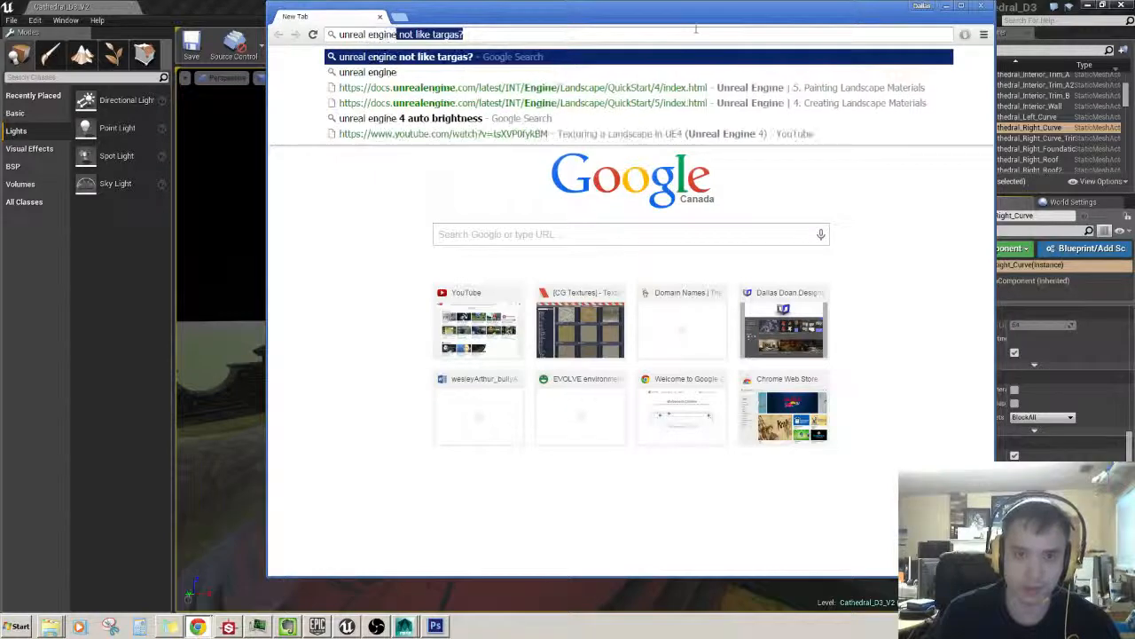
text( 4 doub)
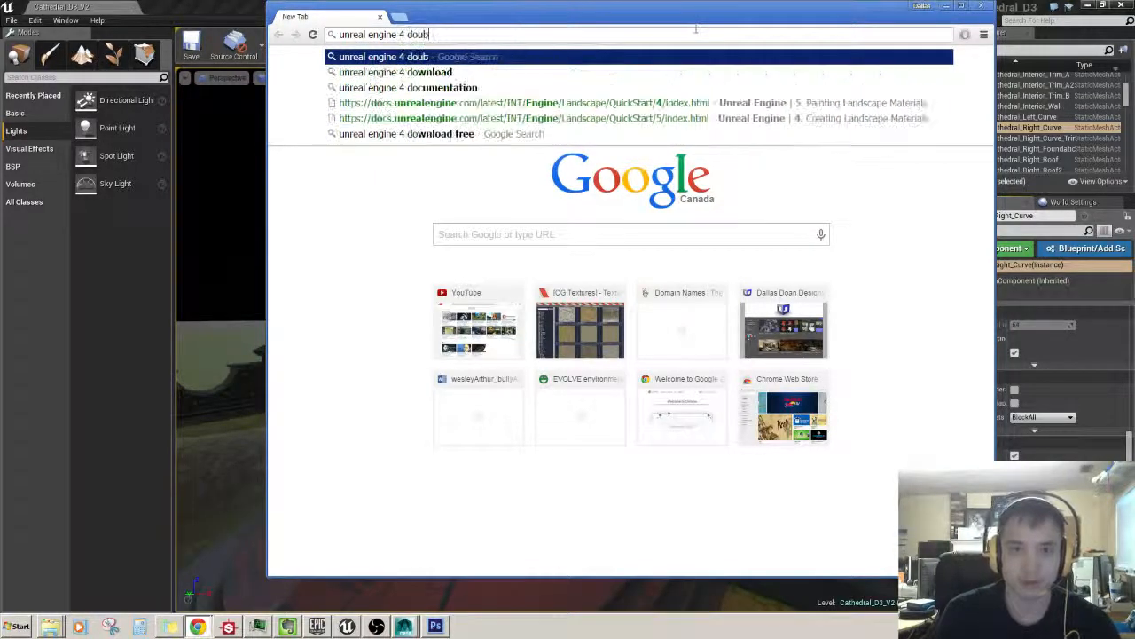
text(le sided)
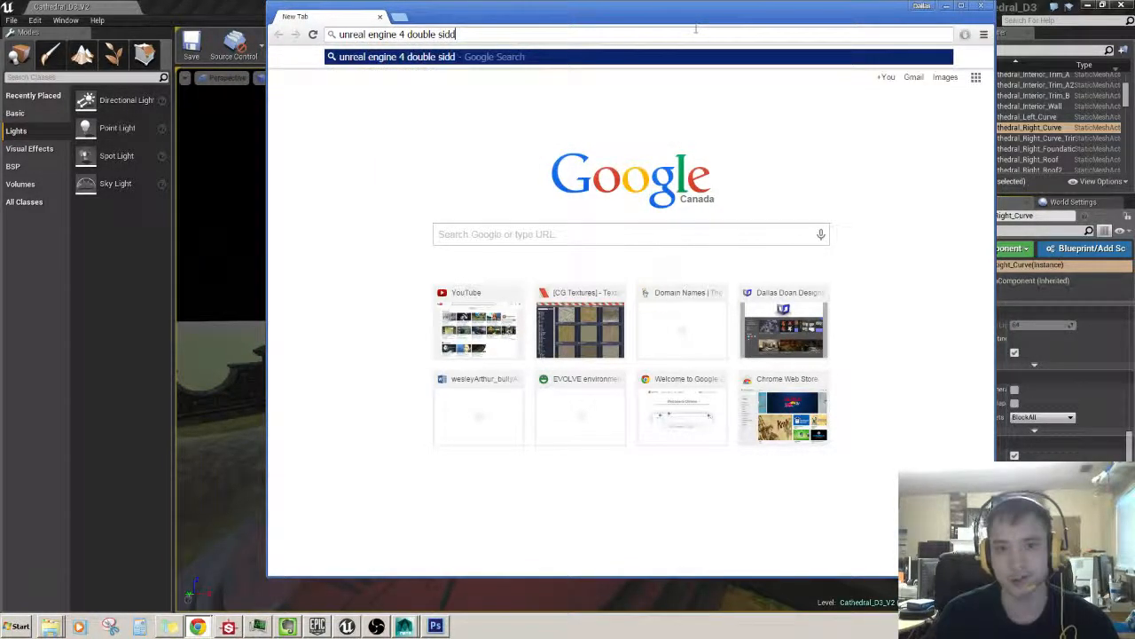
key(BackSpace)
text(ed)
key(Return)
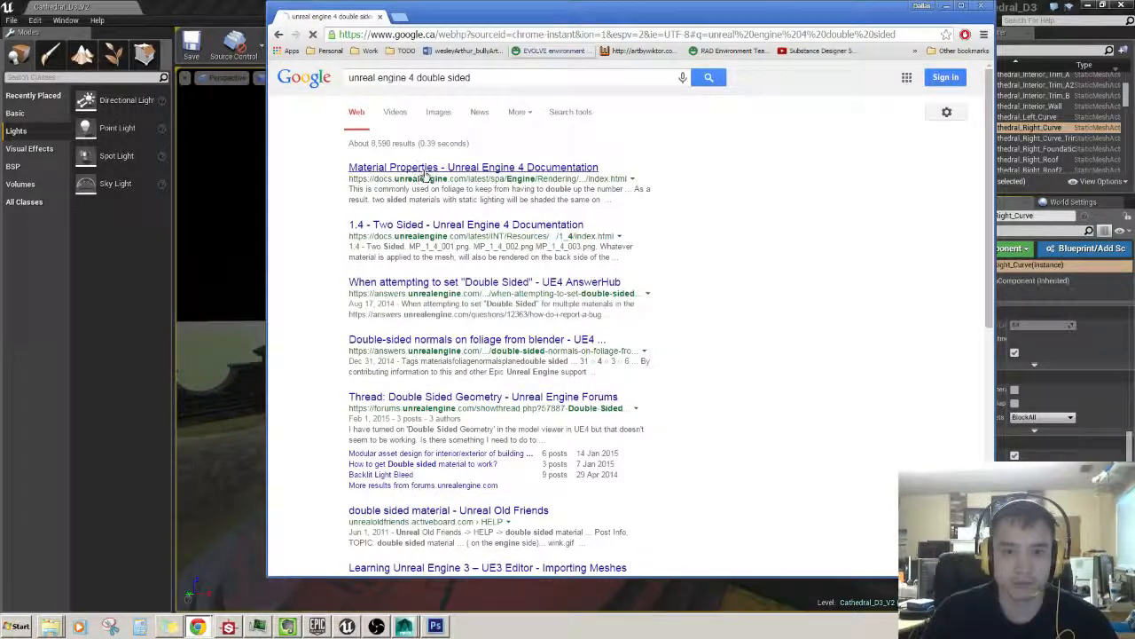
- Open the Material Properties documentation, find "double" on the page and read how the TwoSided property is accessed
click(425, 168)
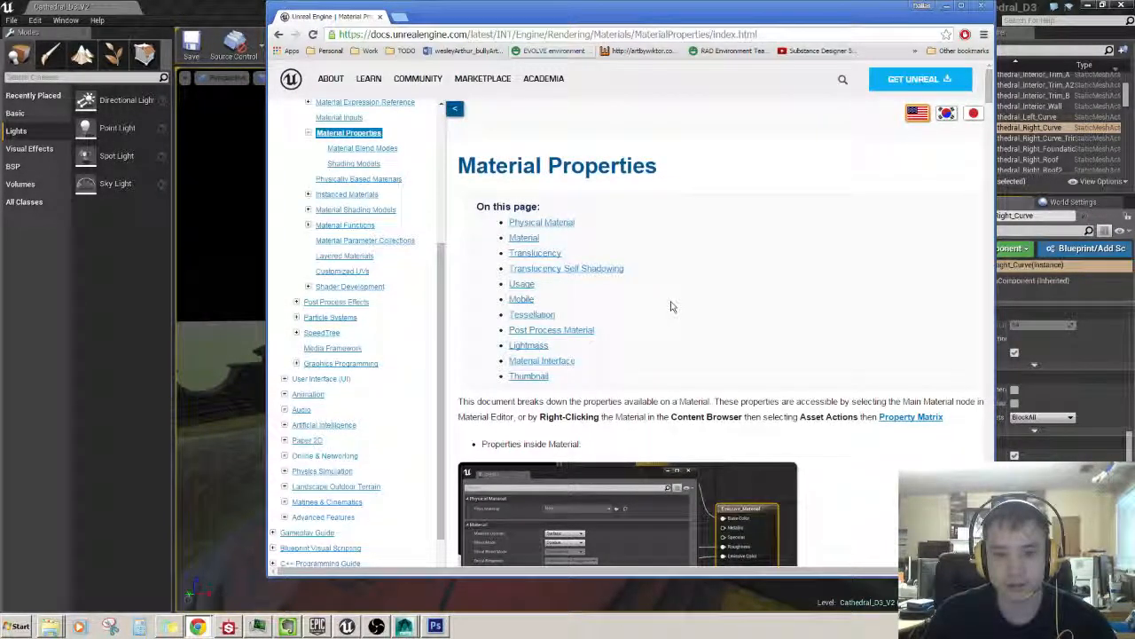
key(ctrl+f)
text(double)
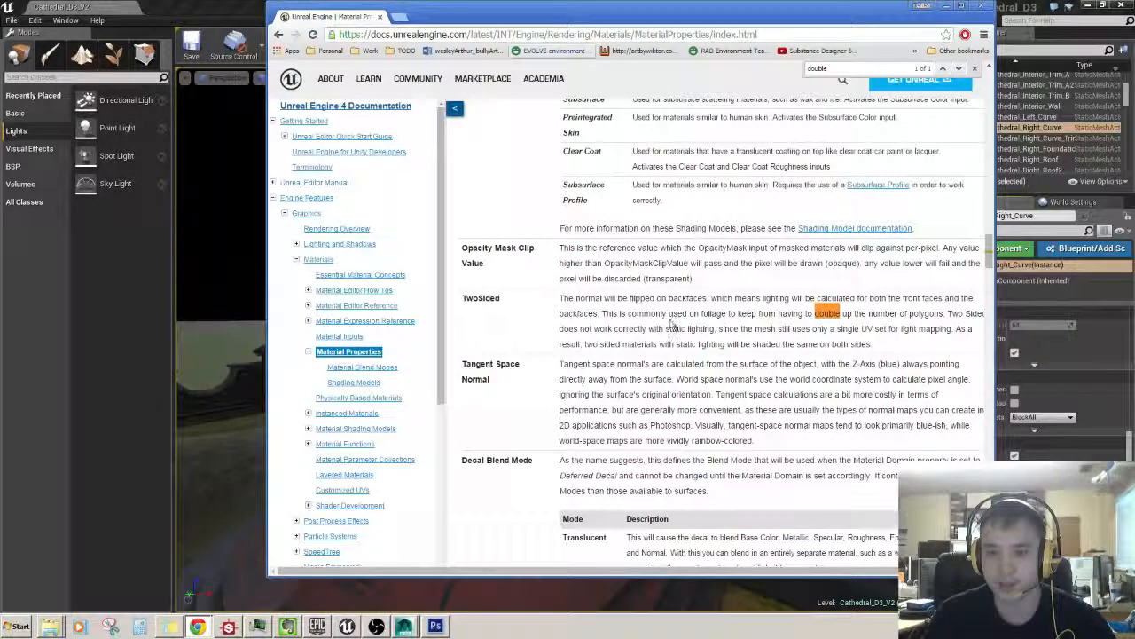
scroll(669, 327, up, 15)
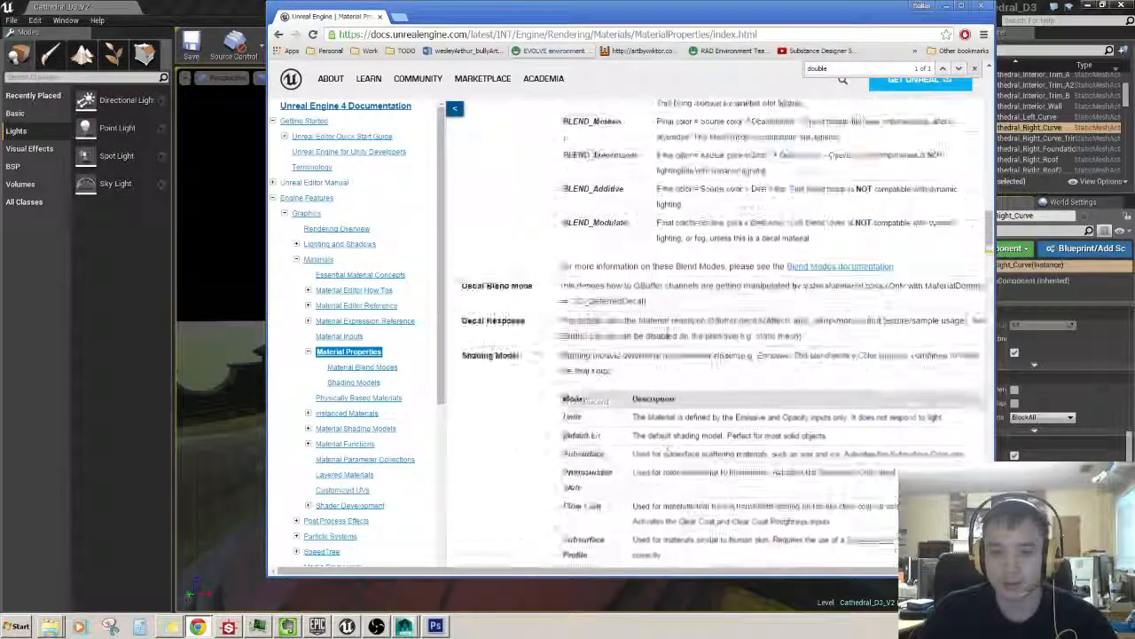
scroll(664, 343, up, 20)
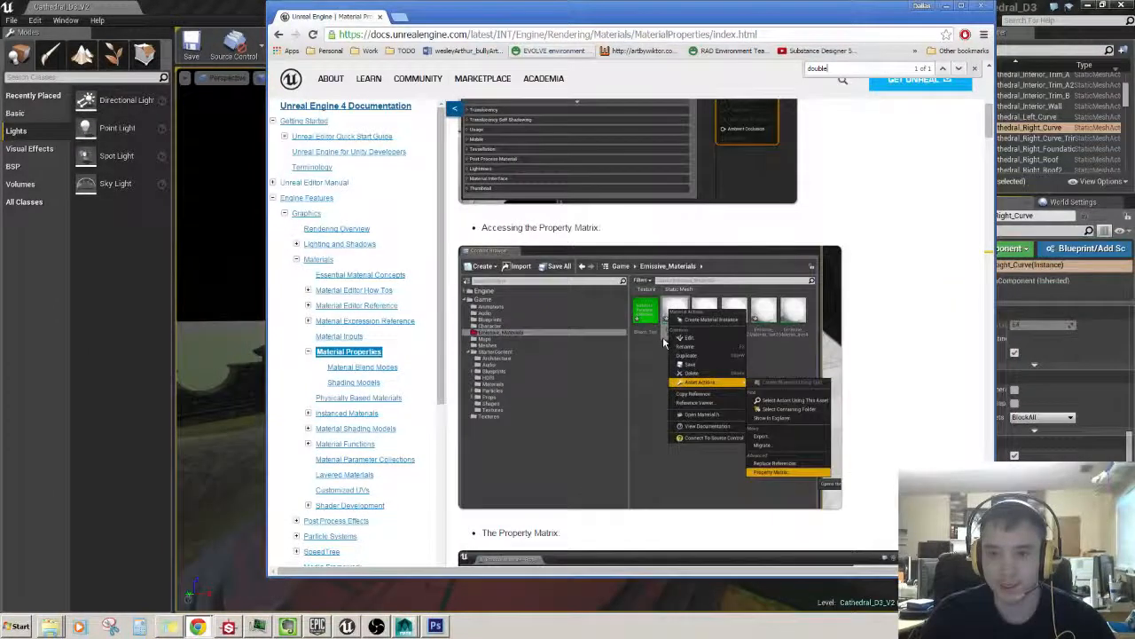
scroll(664, 344, up, 8)
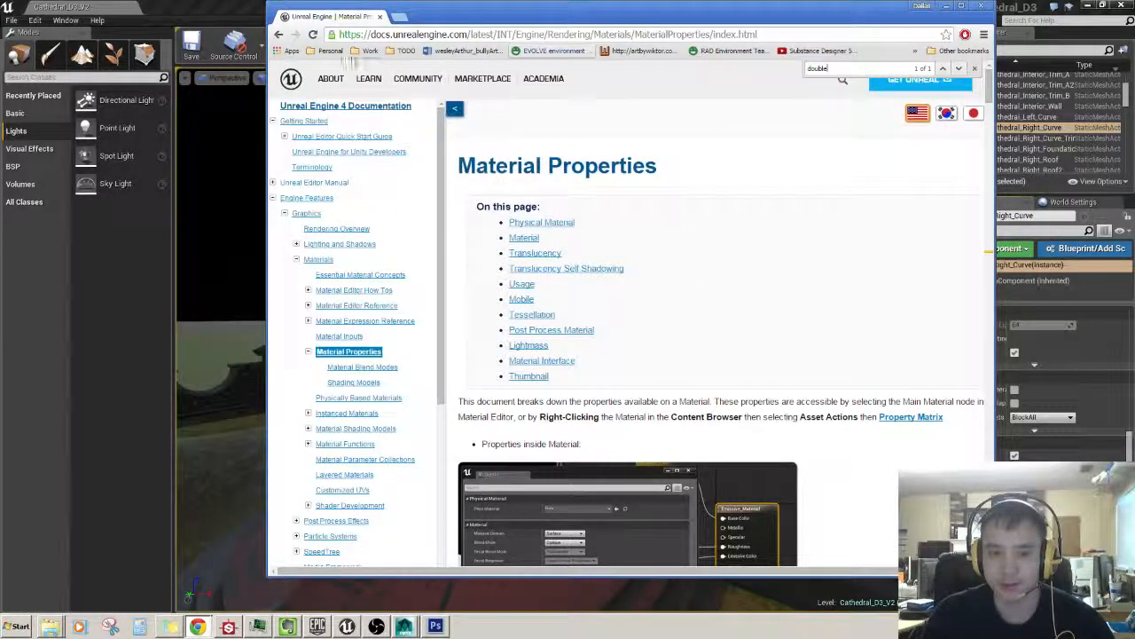
- Return to the search results, read the "1.4 - Two Sided" documentation page and put the browser away
click(278, 34)
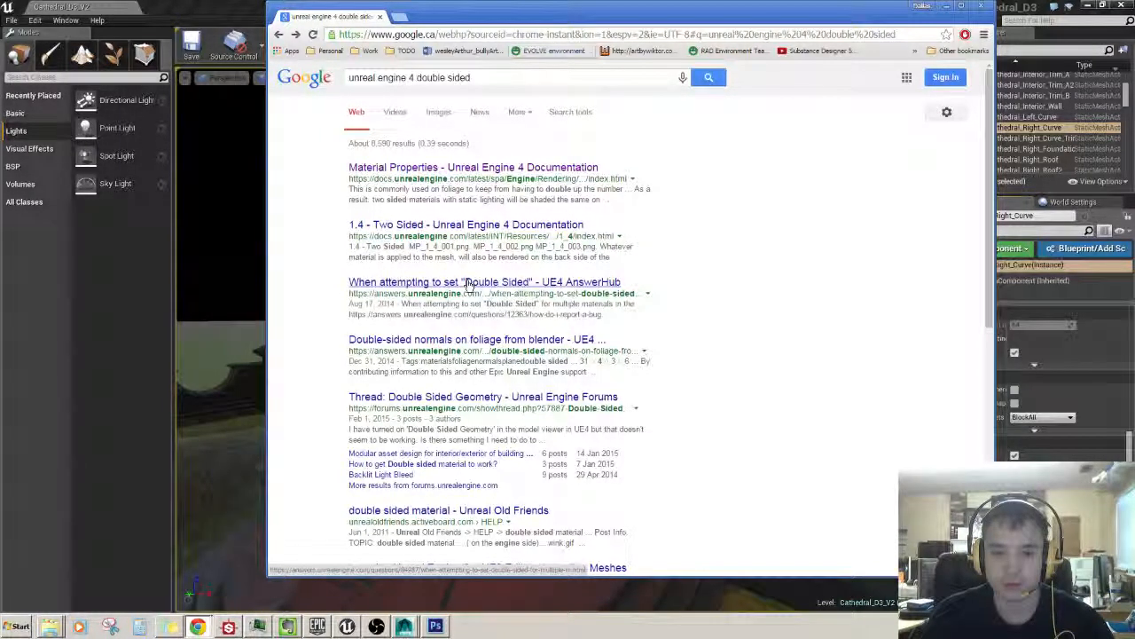
click(488, 227)
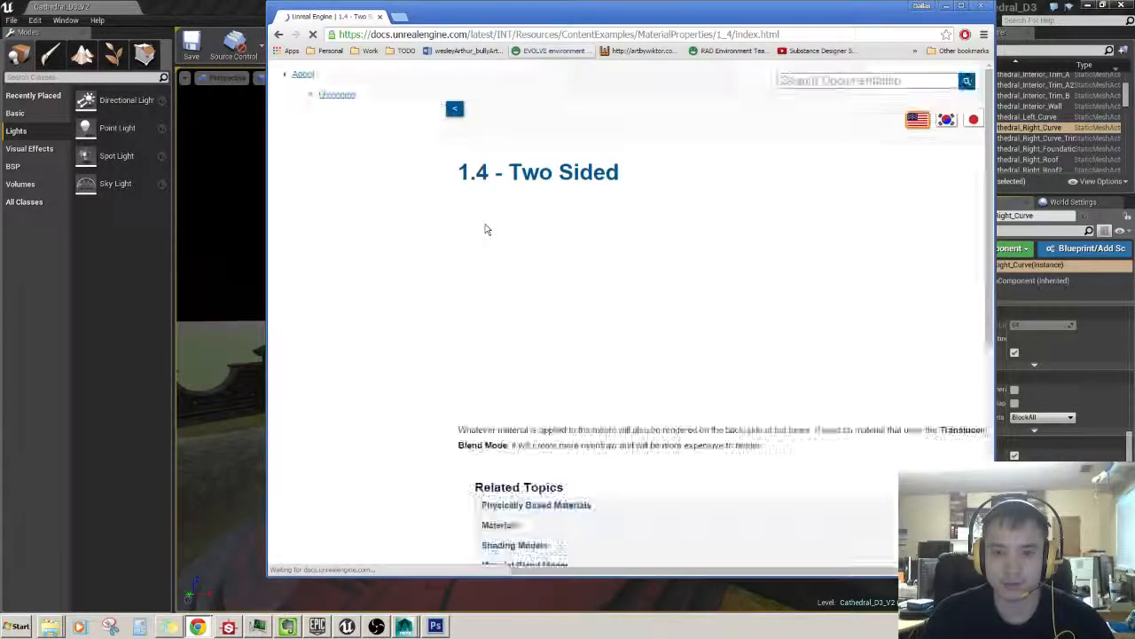
scroll(619, 448, down, 5)
scroll(614, 447, up, 3)
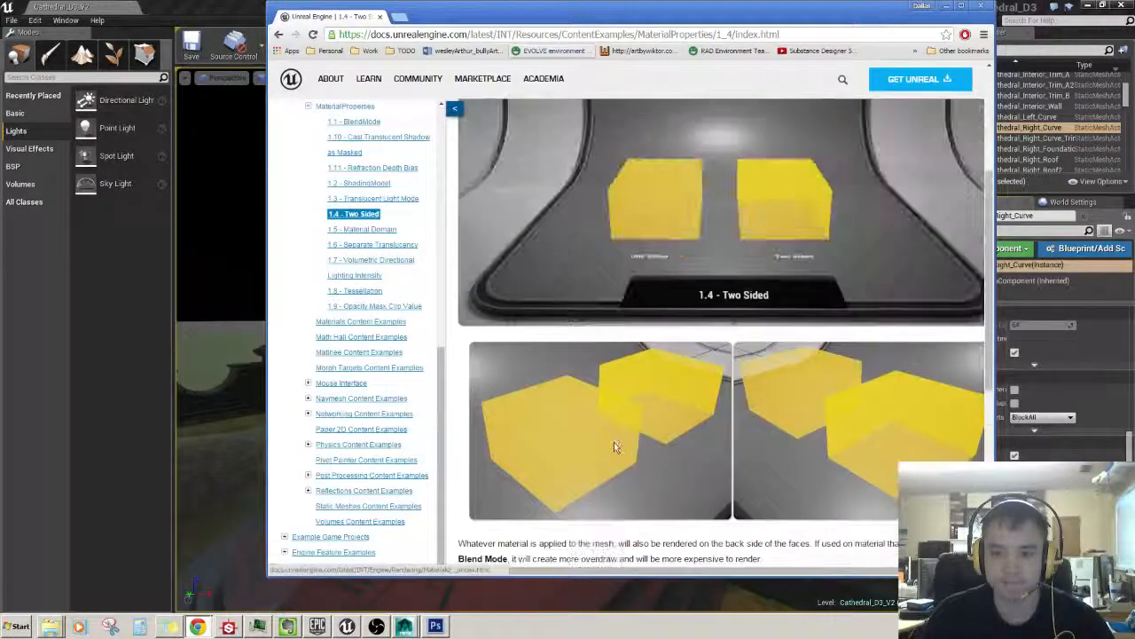
scroll(614, 447, down, 1)
scroll(613, 447, up, 1)
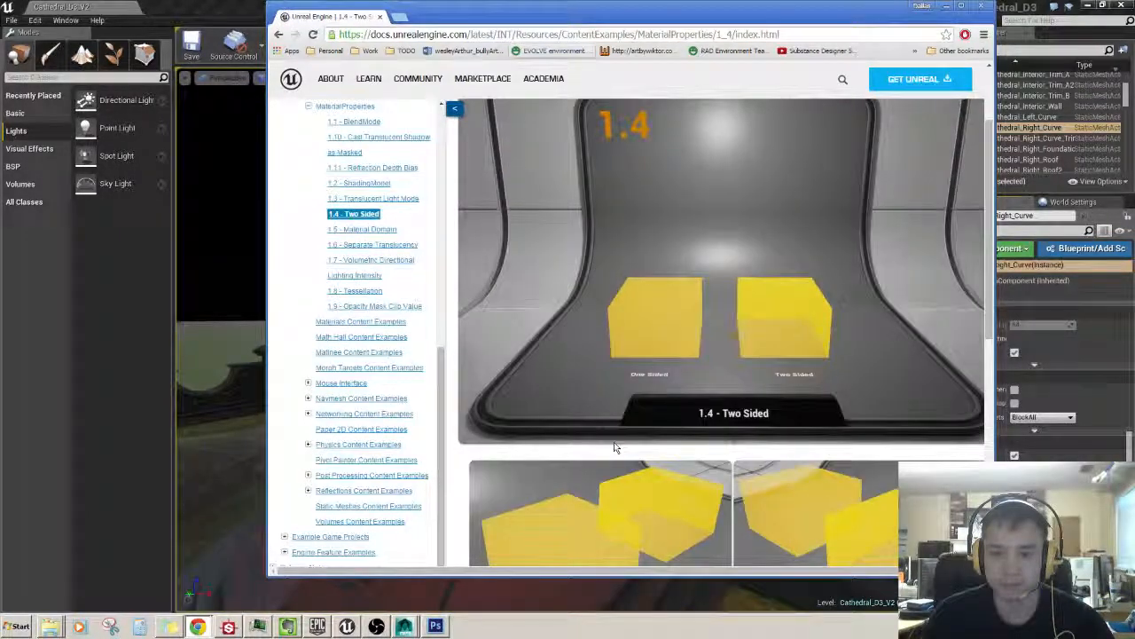
scroll(614, 446, down, 3)
scroll(609, 450, up, 4)
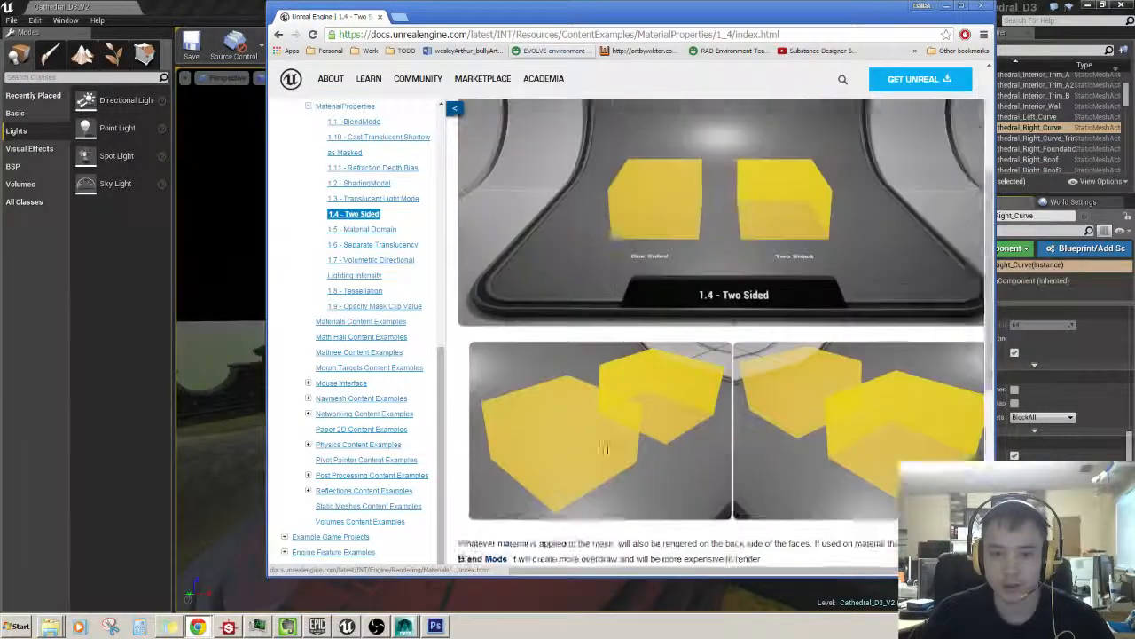
scroll(610, 450, down, 5)
scroll(608, 450, down, 1)
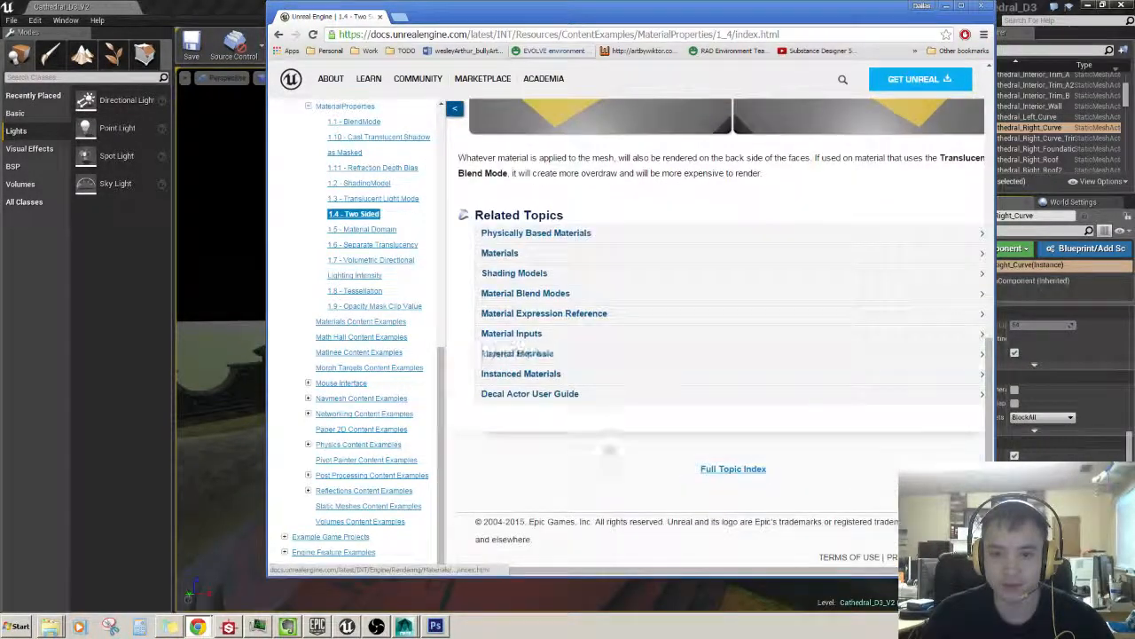
scroll(608, 451, up, 3)
scroll(621, 431, down, 1)
scroll(621, 431, down, 1)
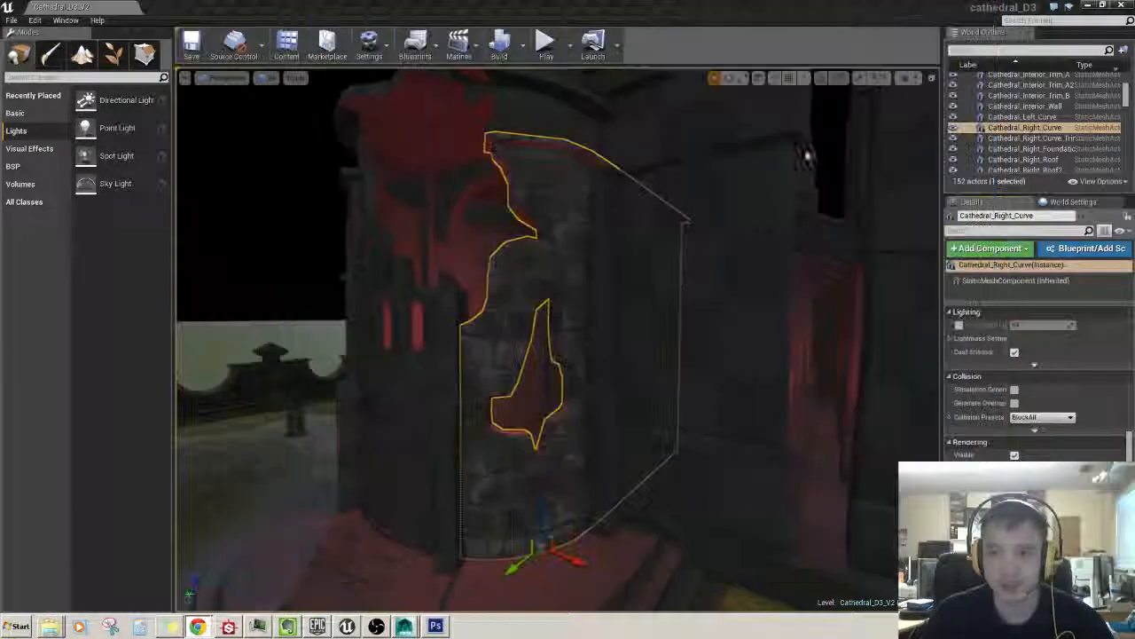
click(949, 6)
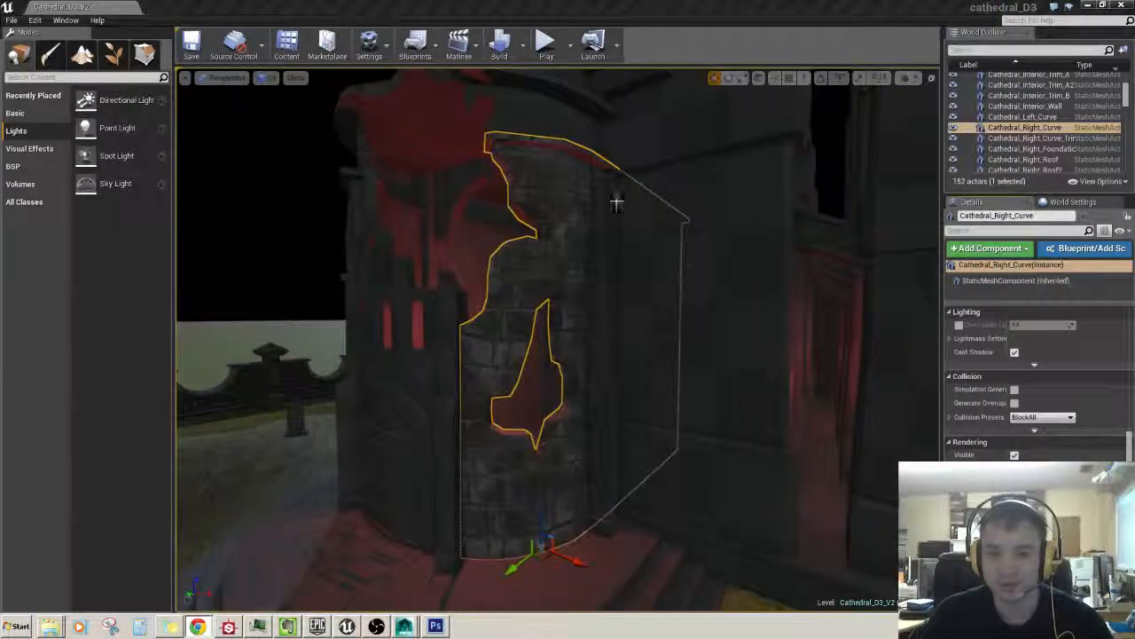
- Look over the ruined curved wall in the Unreal level from several distances and reselect Cathedral_Right_Curve
click(617, 203)
mouse_move(617, 203)
right_down()
mouse_move(593, 197)
mouse_move(601, 201)
right_up()
click(565, 233)
right_drag(565, 233, 444, 236)
click(438, 240)
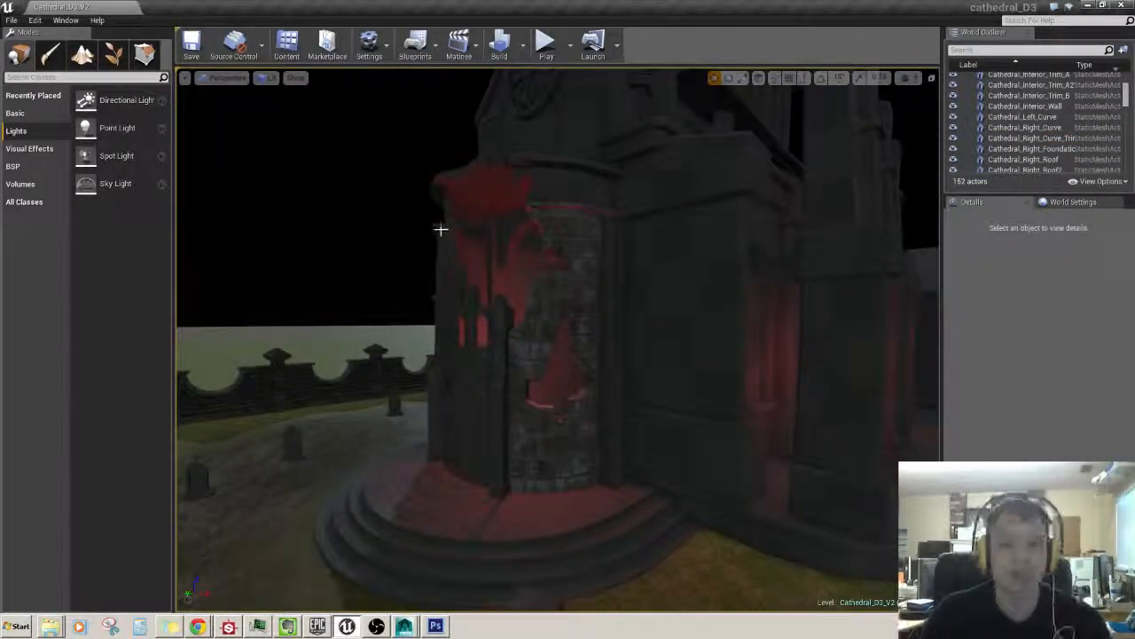
right_drag(441, 229, 596, 313)
click(581, 284)
scroll(1046, 450, up, 2)
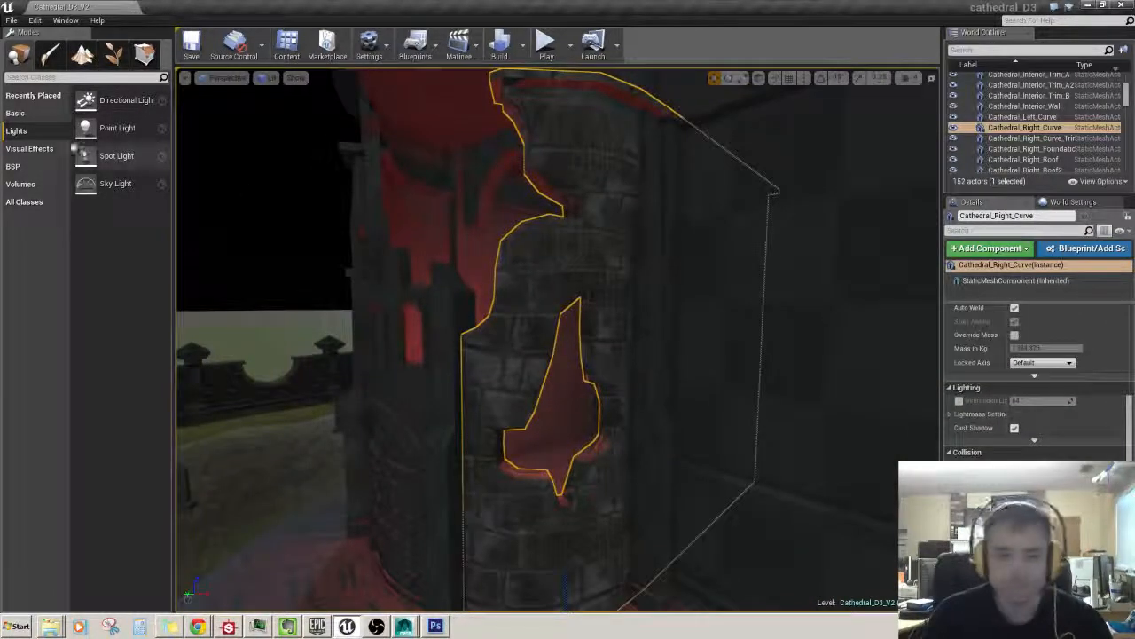
- Open the Stone_BrickA material from the Materials folder, enable Two Sided, save it and close its editor
click(287, 48)
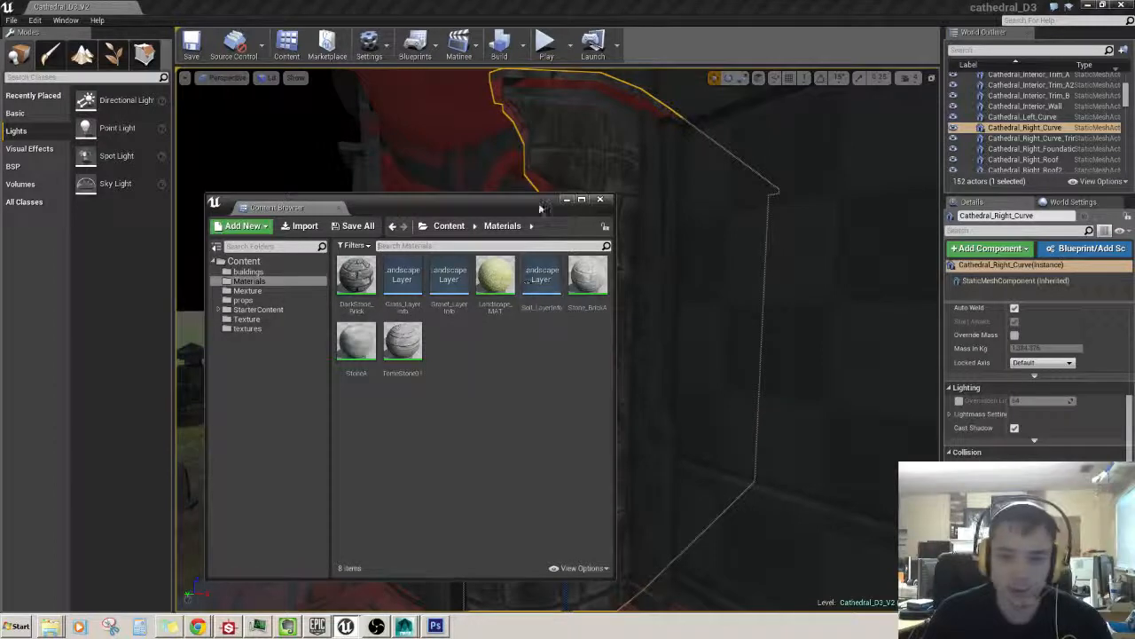
drag(541, 206, 515, 197)
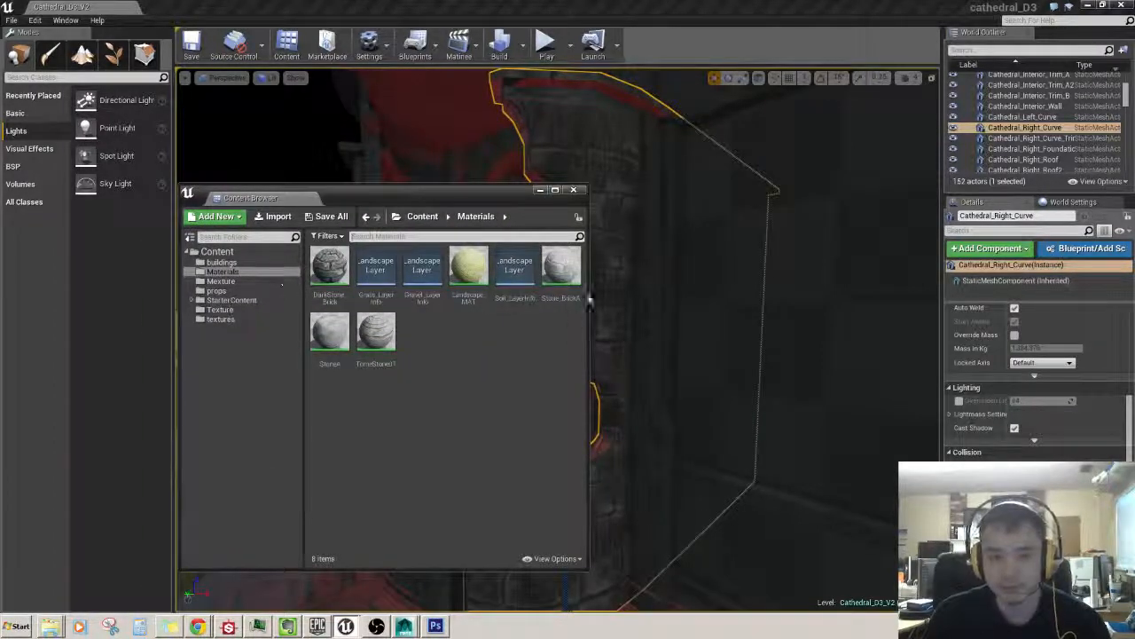
click(562, 280)
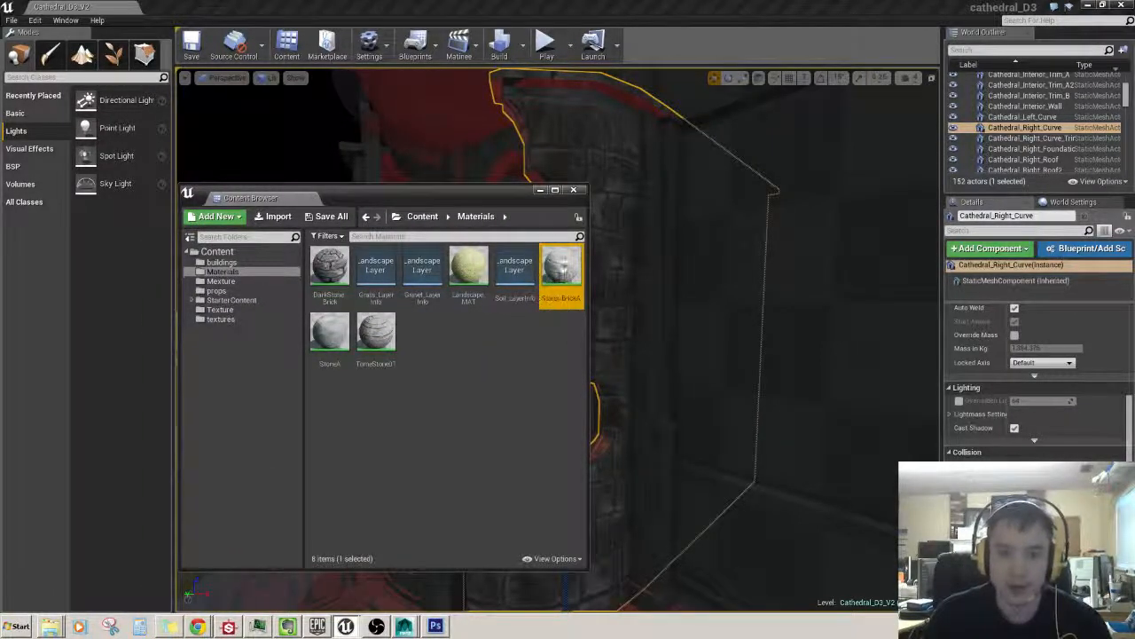
double_click(562, 270)
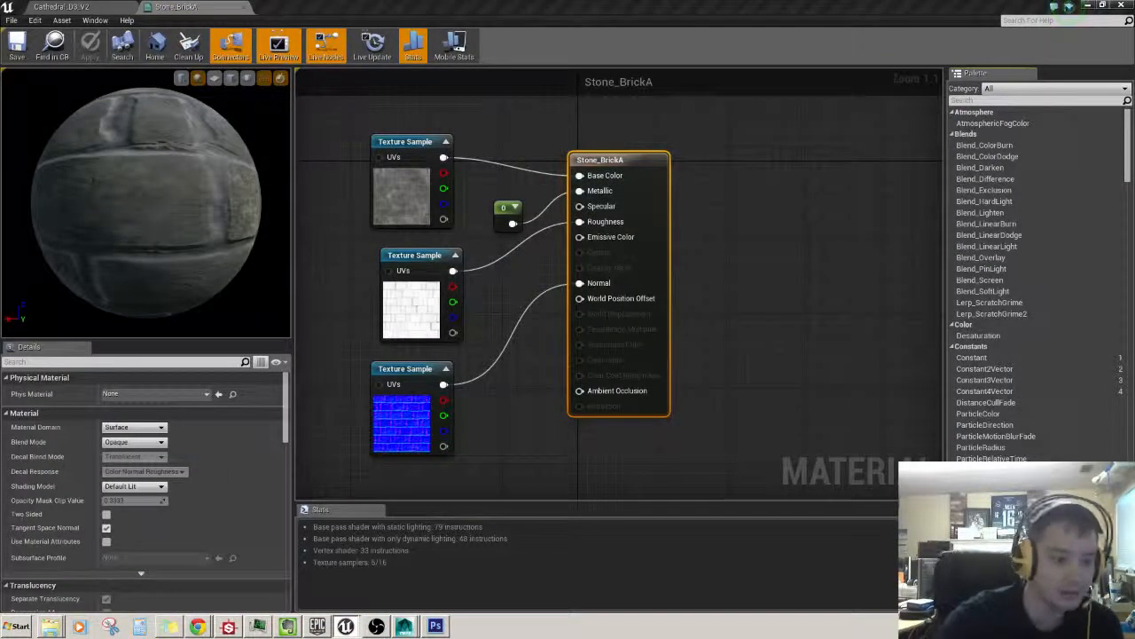
click(108, 515)
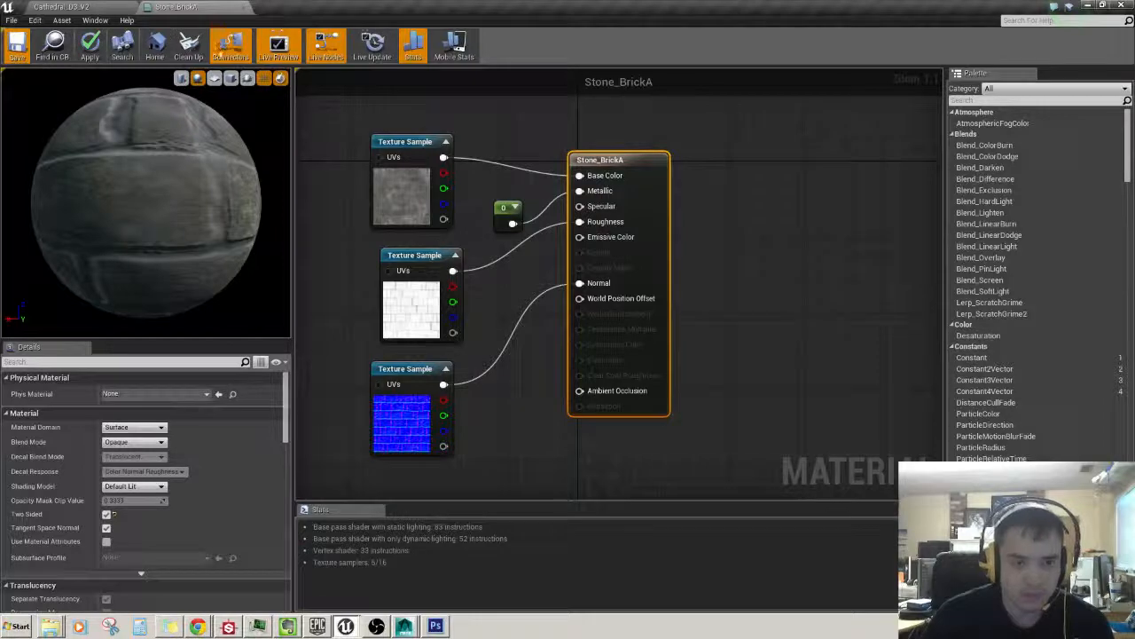
key(ctrl+s)
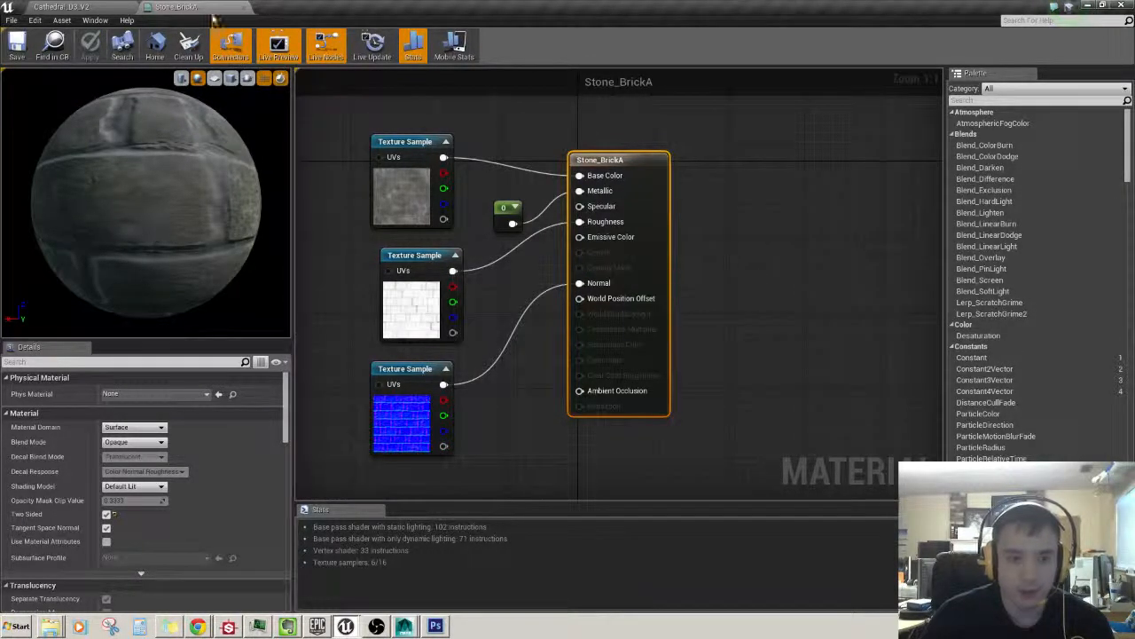
click(243, 8)
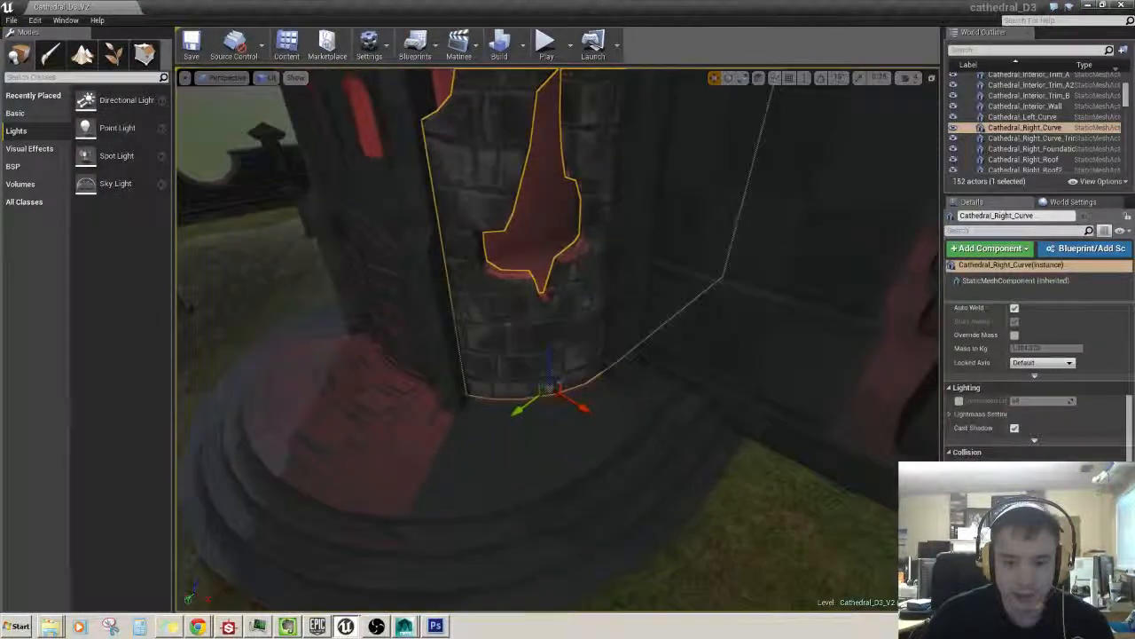
- Examine the ruined brick wall and the cathedral interior from inside and outside the building
click(247, 164)
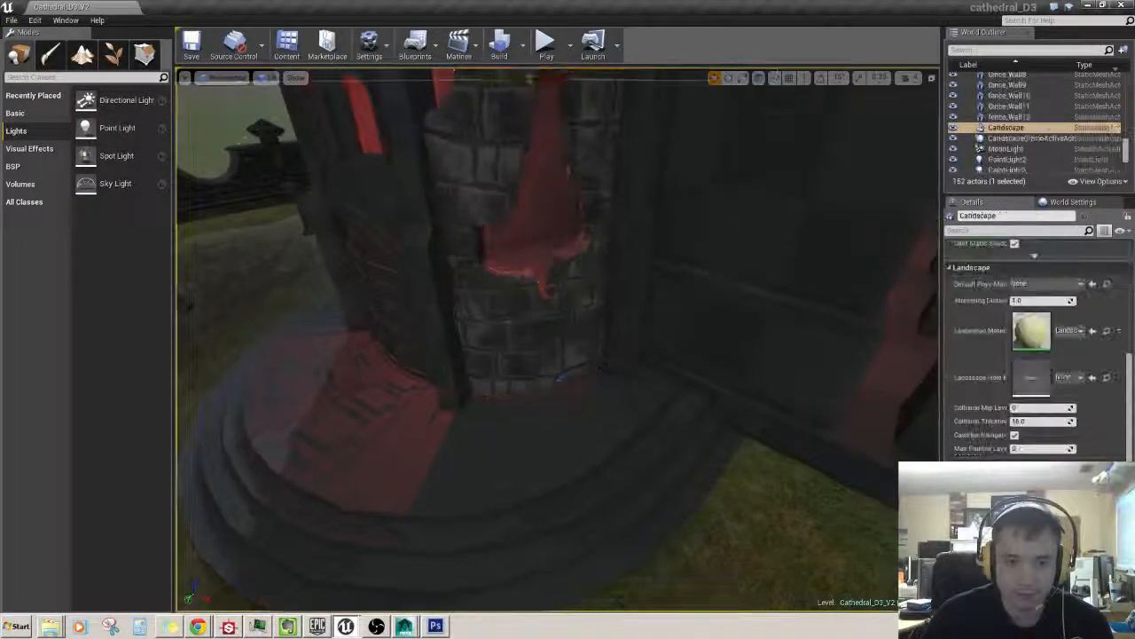
key(w)
right_drag(248, 164, 277, 169)
key(w)
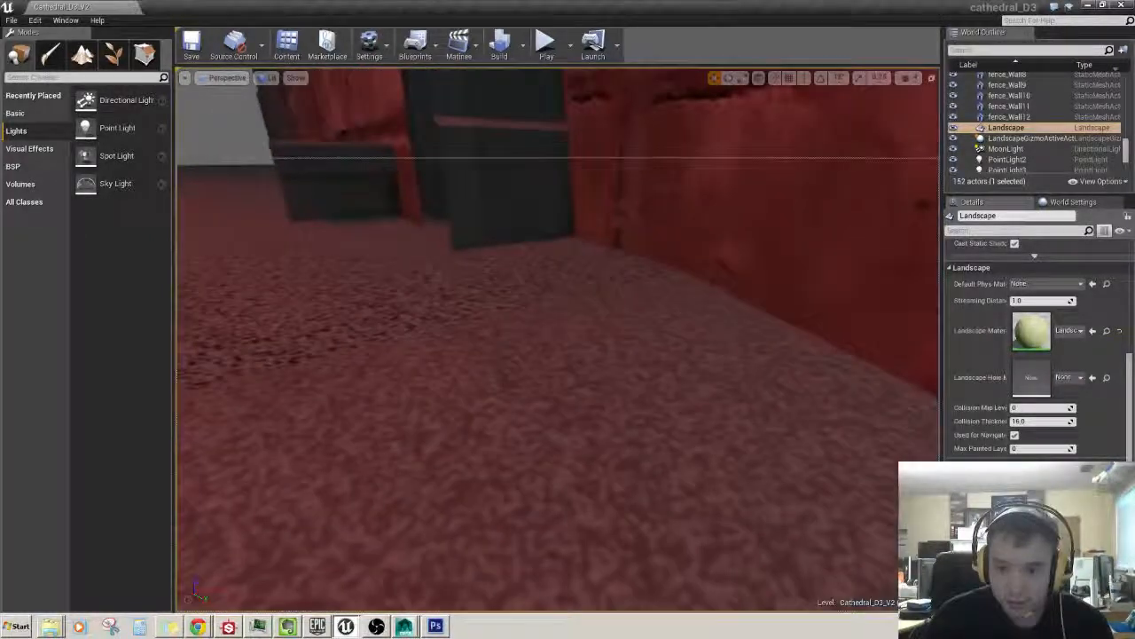
click(459, 277)
click(412, 195)
key(s)
right_drag(413, 195, 577, 172)
click(270, 160)
key(w)
right_drag(473, 221, 441, 151)
right_click(451, 207)
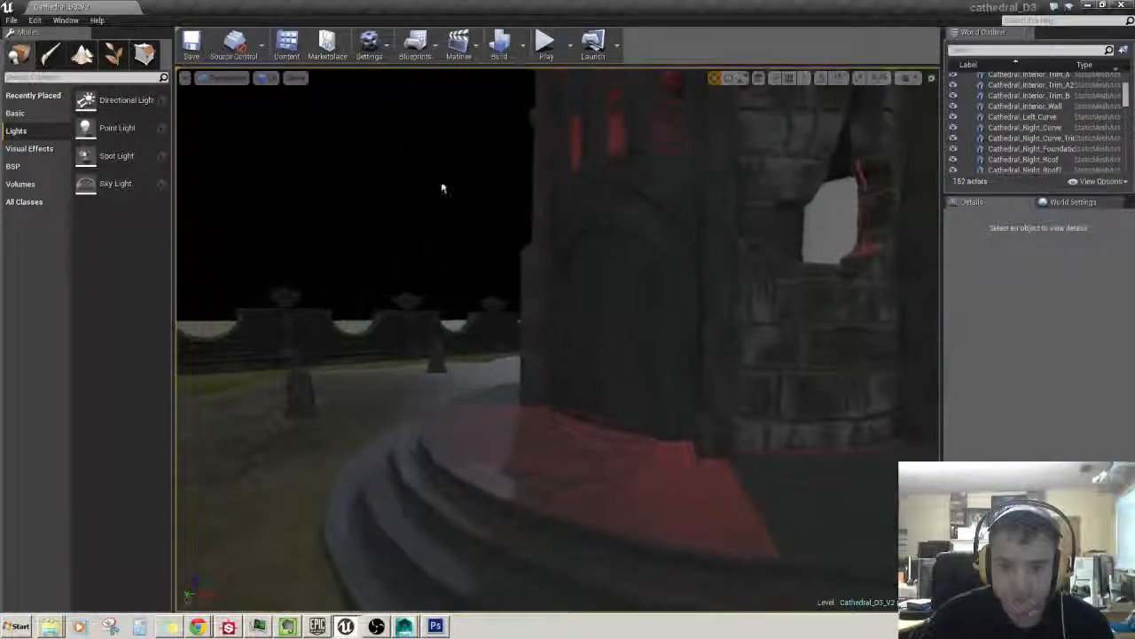
- Inspect the front curve, doorway and broken right curve wall from several distances outside the cathedral
click(664, 205)
key(s)
right_drag(664, 206, 603, 257)
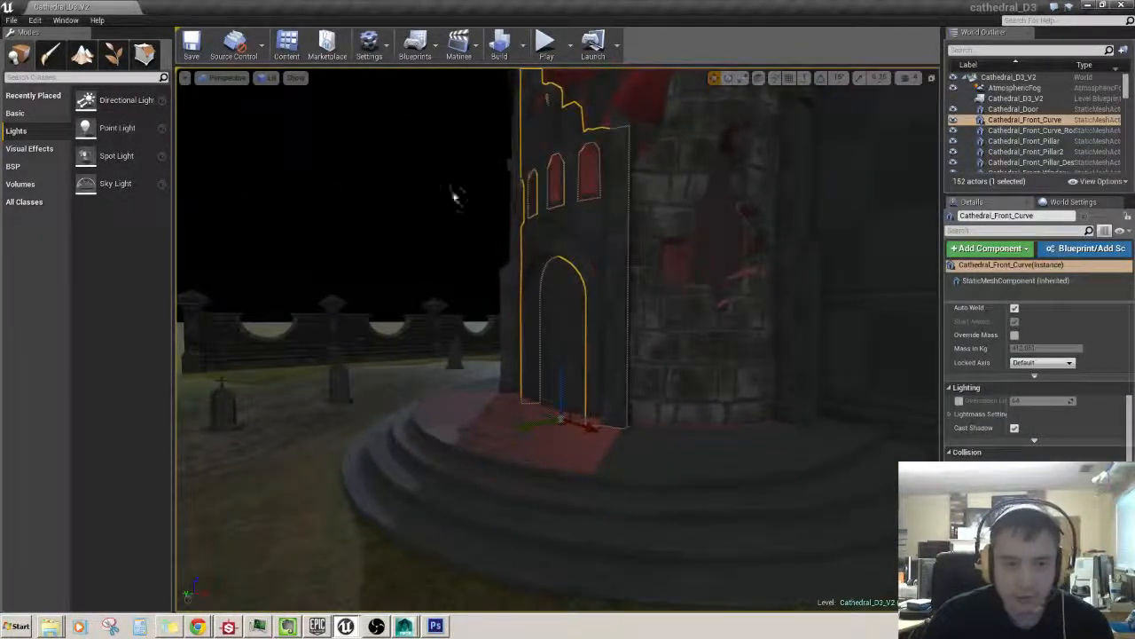
right_drag(454, 197, 495, 222)
key(w)
key(s)
click(332, 187)
right_drag(332, 187, 366, 189)
key(w)
key(w)
key(s)
key(w)
key(s)
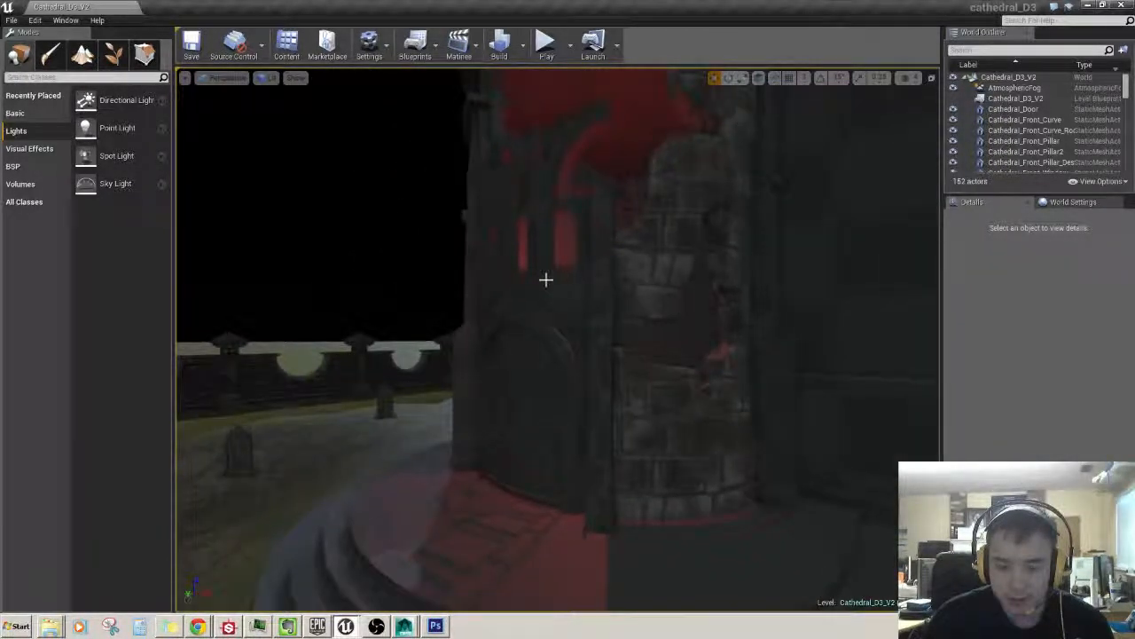
key(s)
- Open the Cathedral_Right_Curve static mesh, enable Double Sided Geometry, save it and close its editor
right_drag(540, 279, 501, 279)
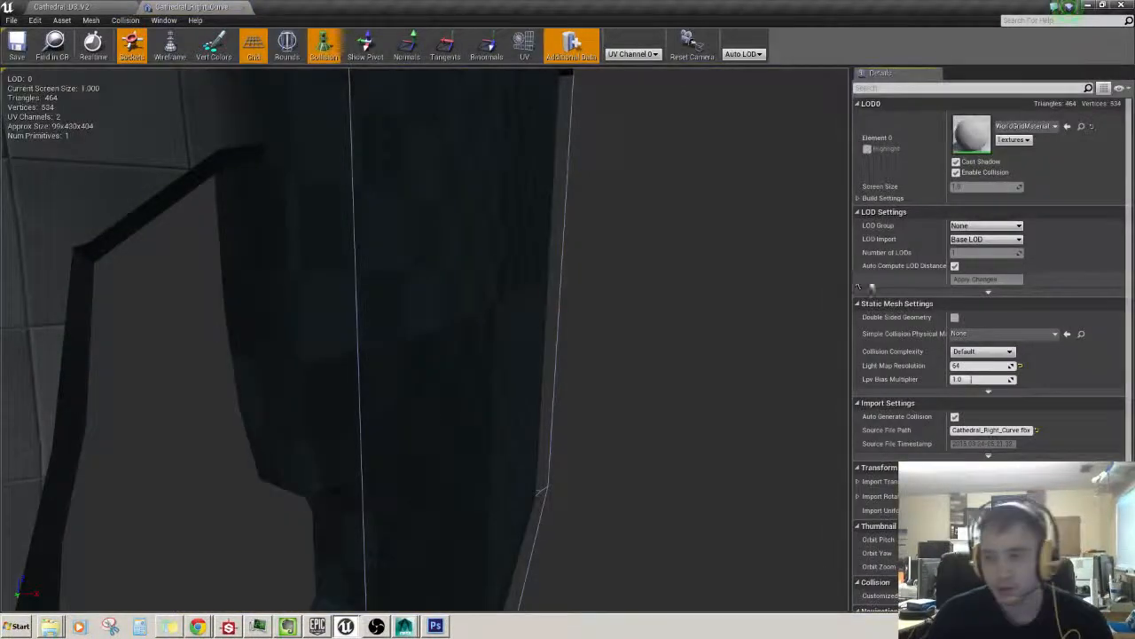
click(955, 318)
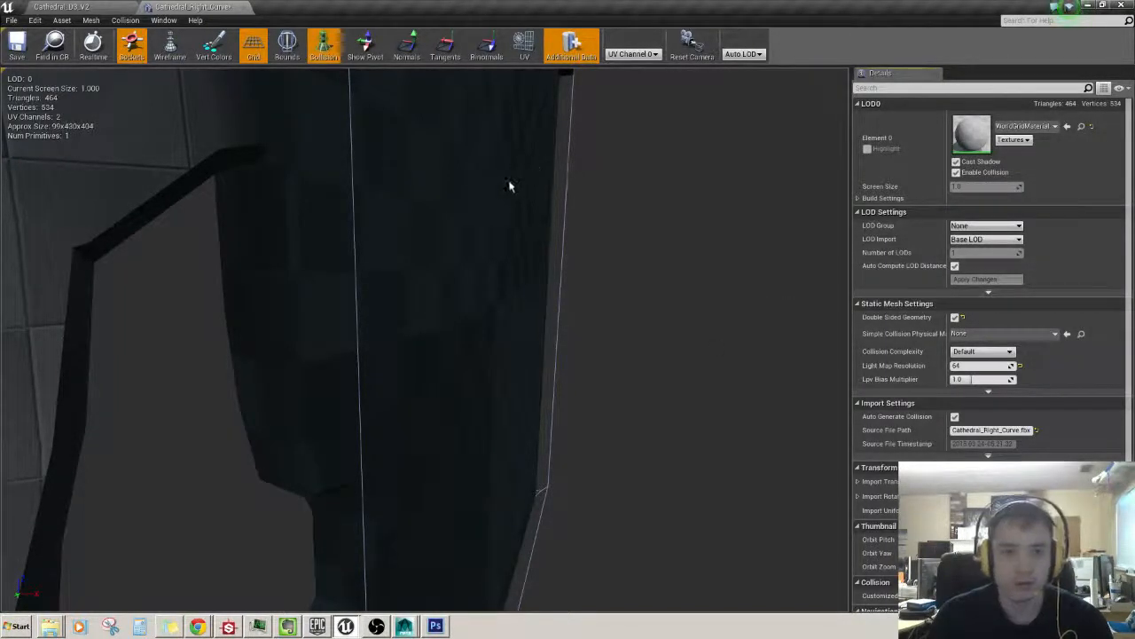
key(ctrl+s)
click(243, 8)
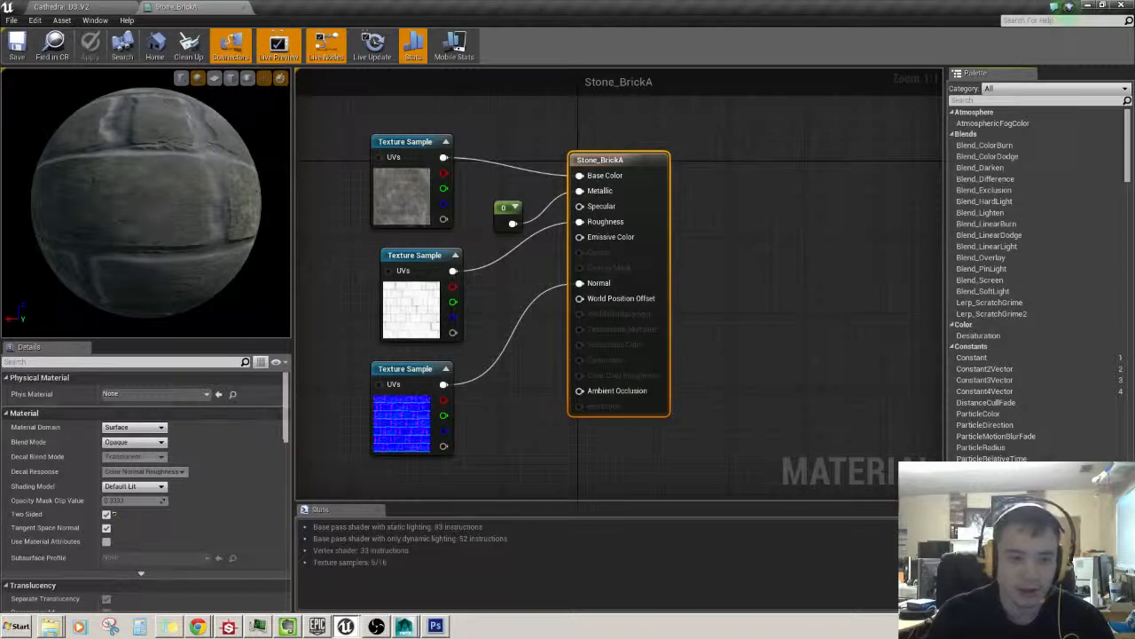
- Turn off Two Sided on the Stone_BrickA material and close its editor
click(106, 514)
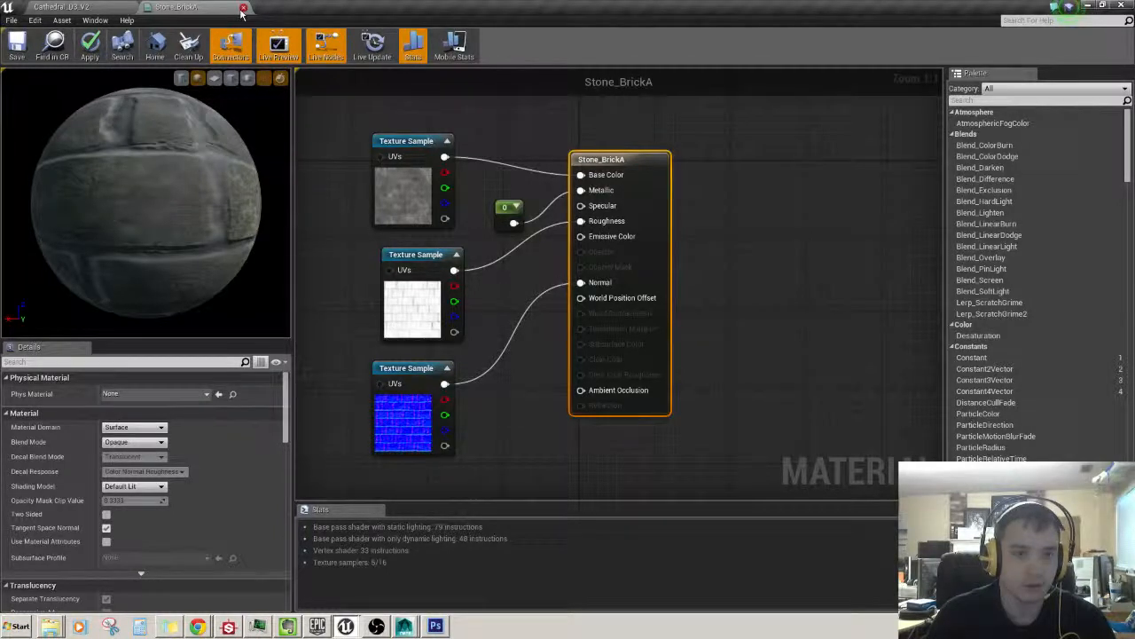
click(242, 9)
click(694, 334)
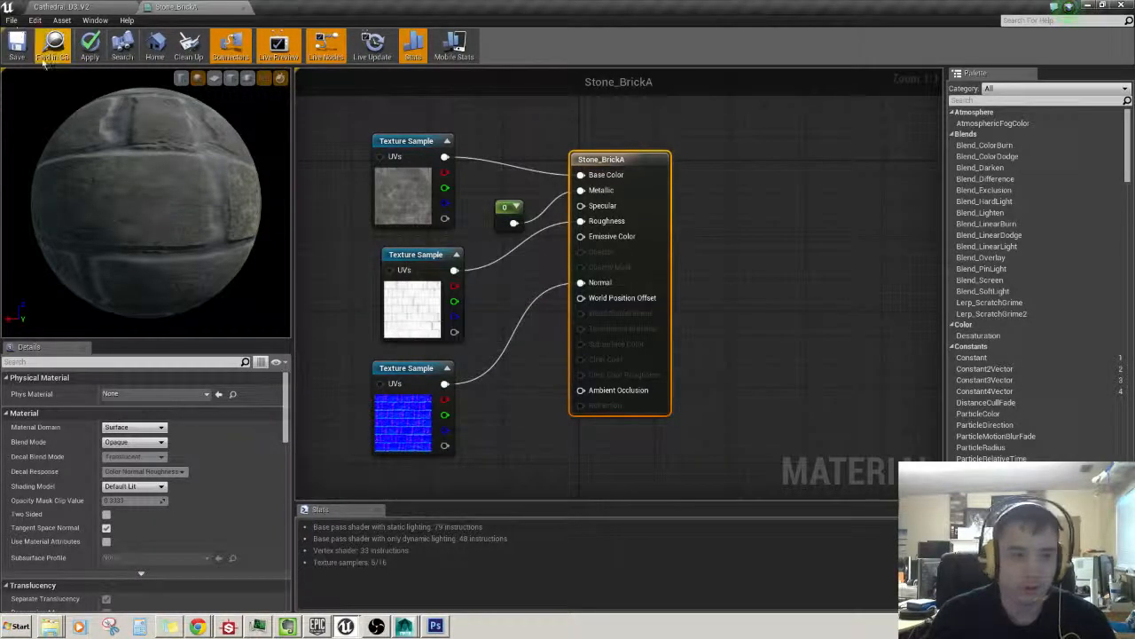
click(242, 9)
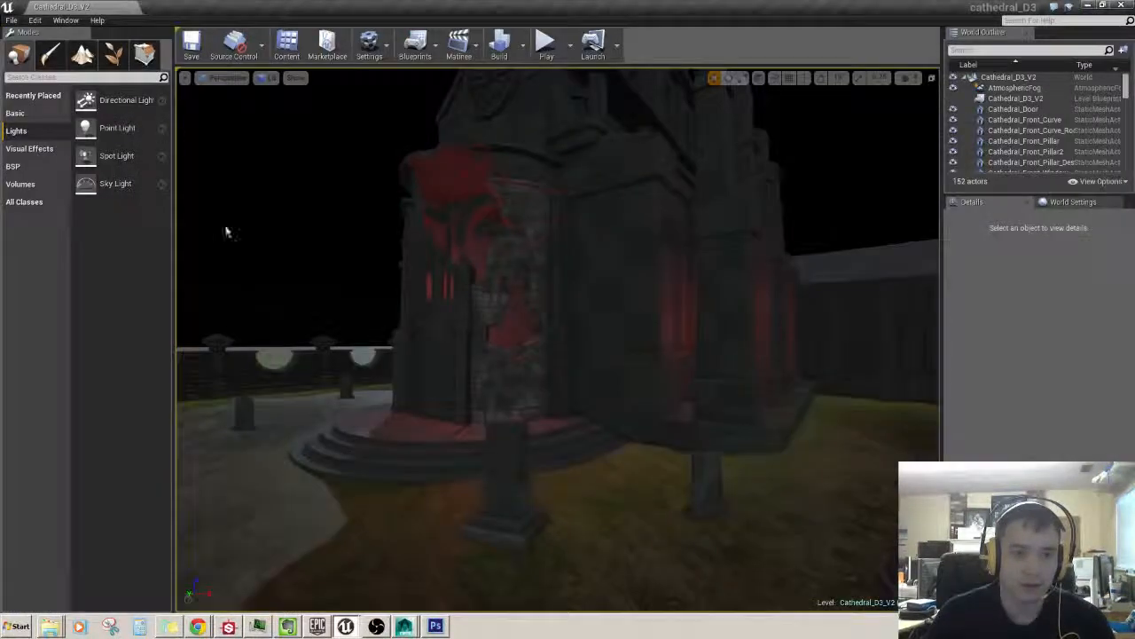
- Open the Cathedral_Front_Curve static mesh, enable Double Sided Geometry, check the mesh from behind and close its editor
click(436, 306)
key(w)
right_drag(437, 307, 394, 321)
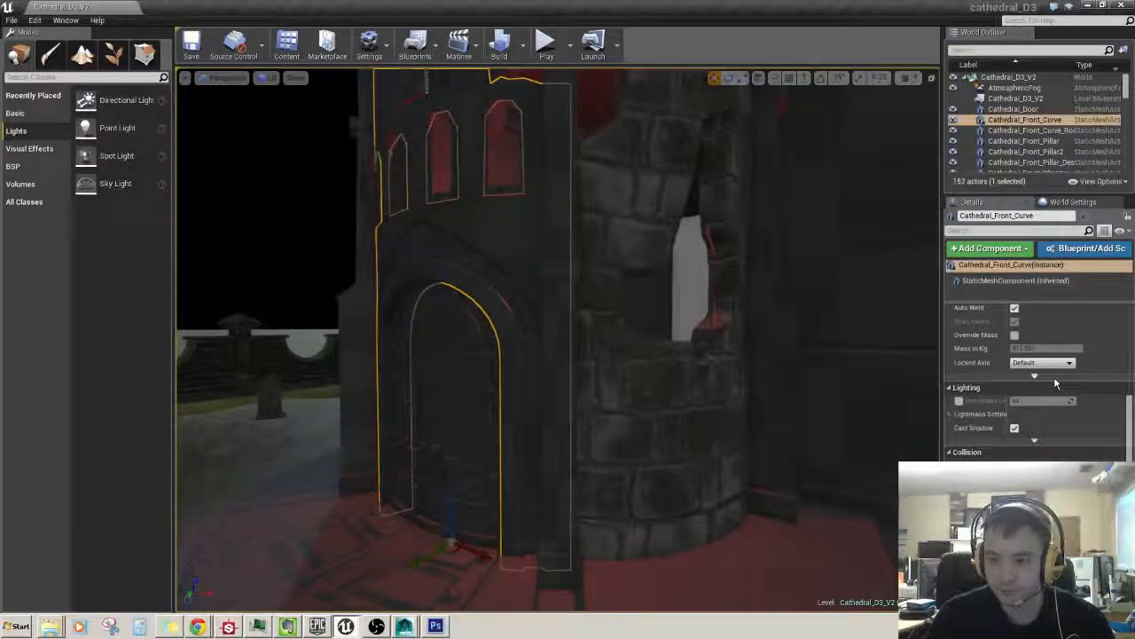
scroll(1053, 376, down, 2)
scroll(1053, 379, down, 1)
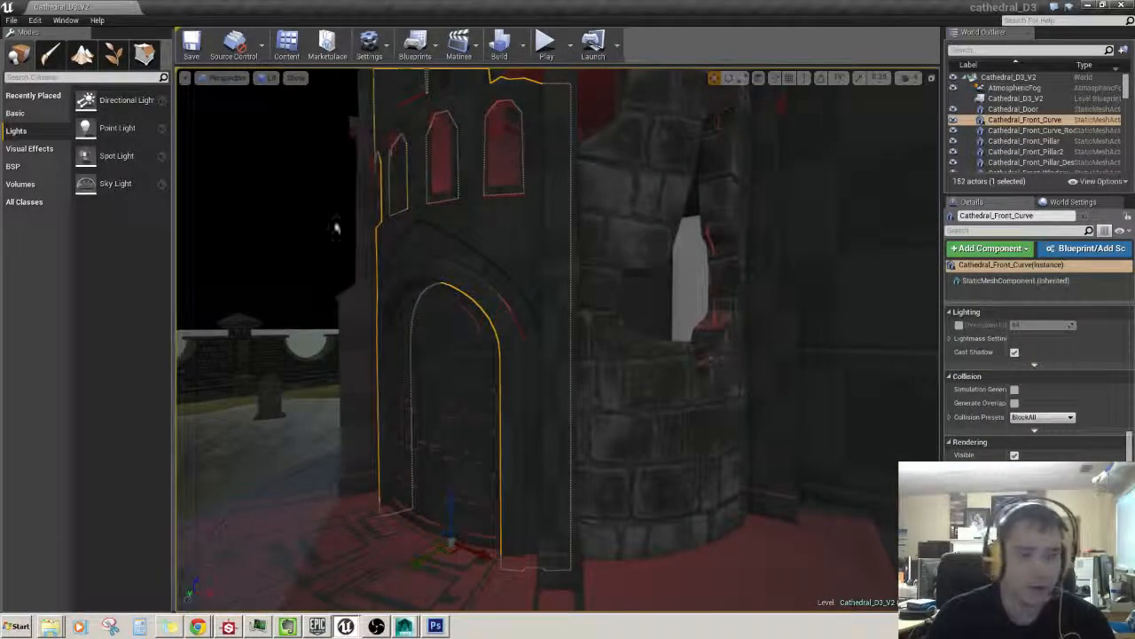
right_click(488, 246)
click(519, 254)
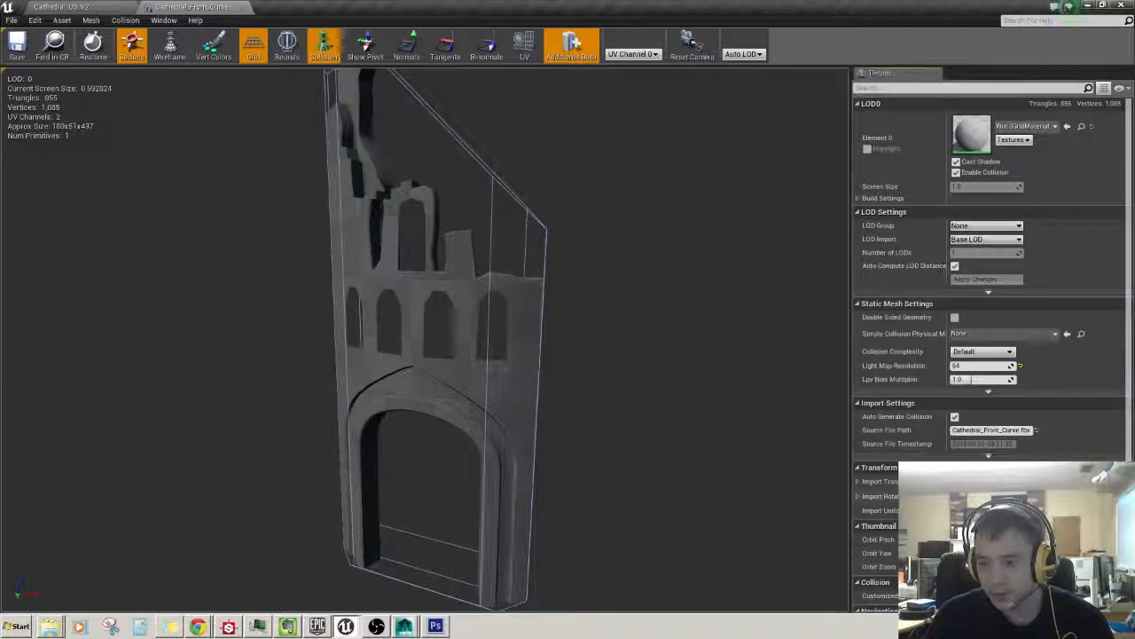
click(955, 318)
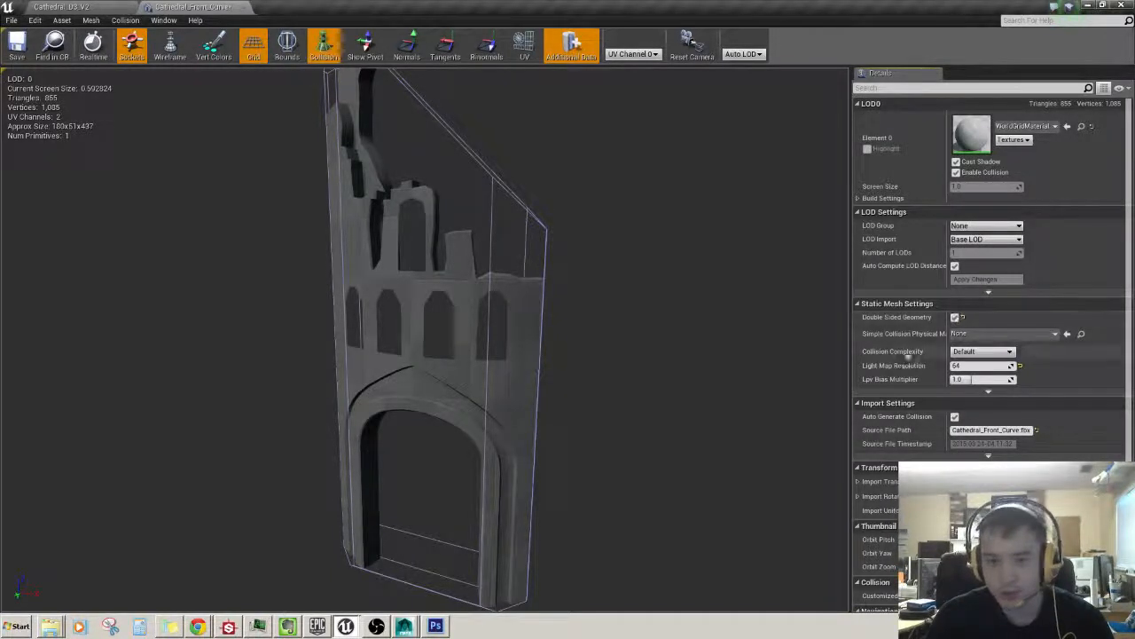
drag(770, 319, 687, 307)
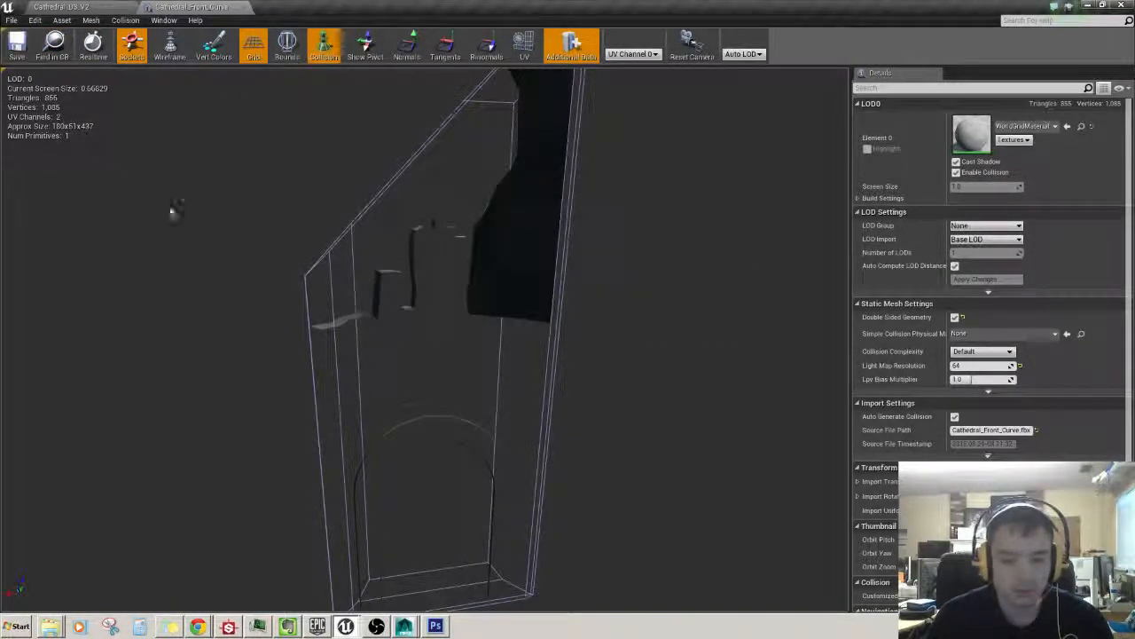
click(244, 9)
- Select the cathedral door, open its static mesh, enable Double Sided Geometry, save it and close its editor
right_drag(479, 261, 798, 284)
right_drag(533, 304, 577, 350)
right_drag(567, 301, 603, 284)
click(567, 275)
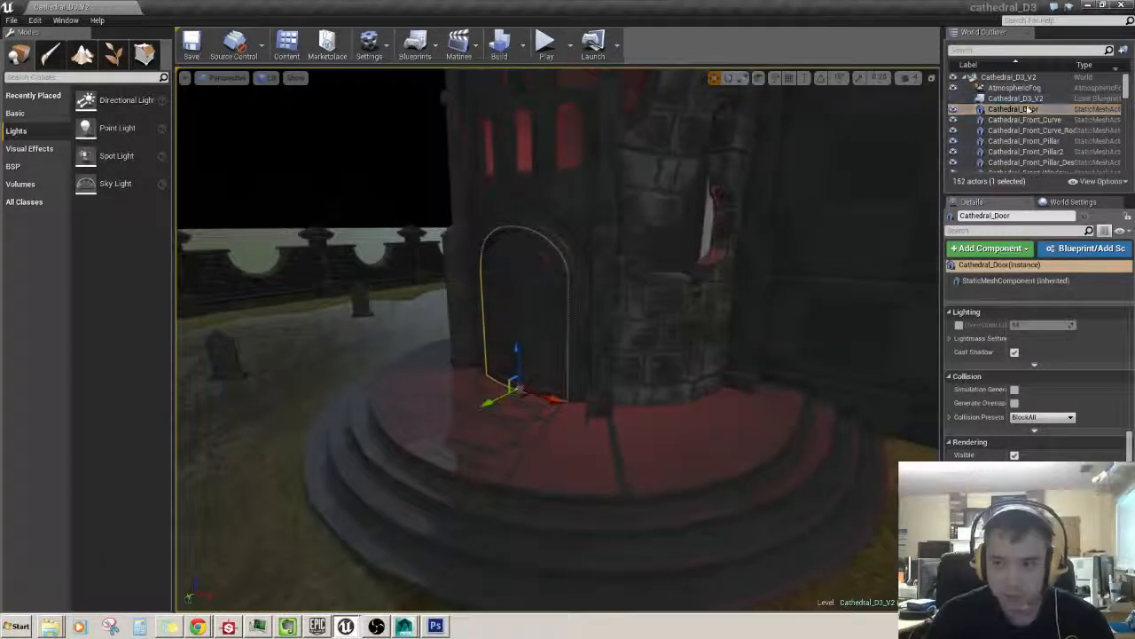
right_click(1007, 108)
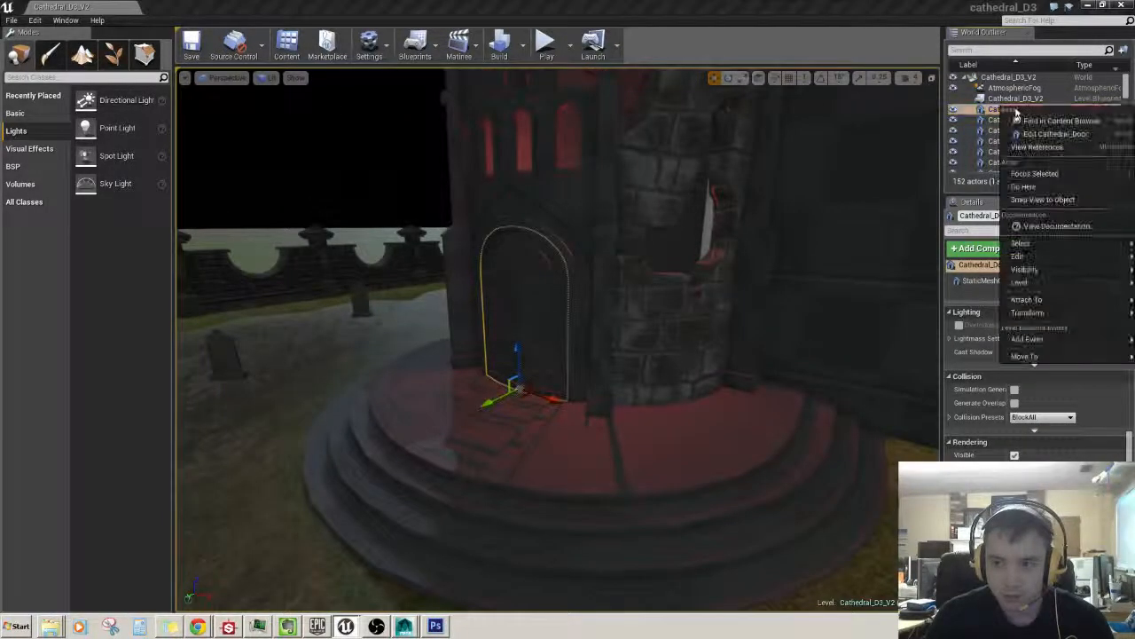
click(1061, 122)
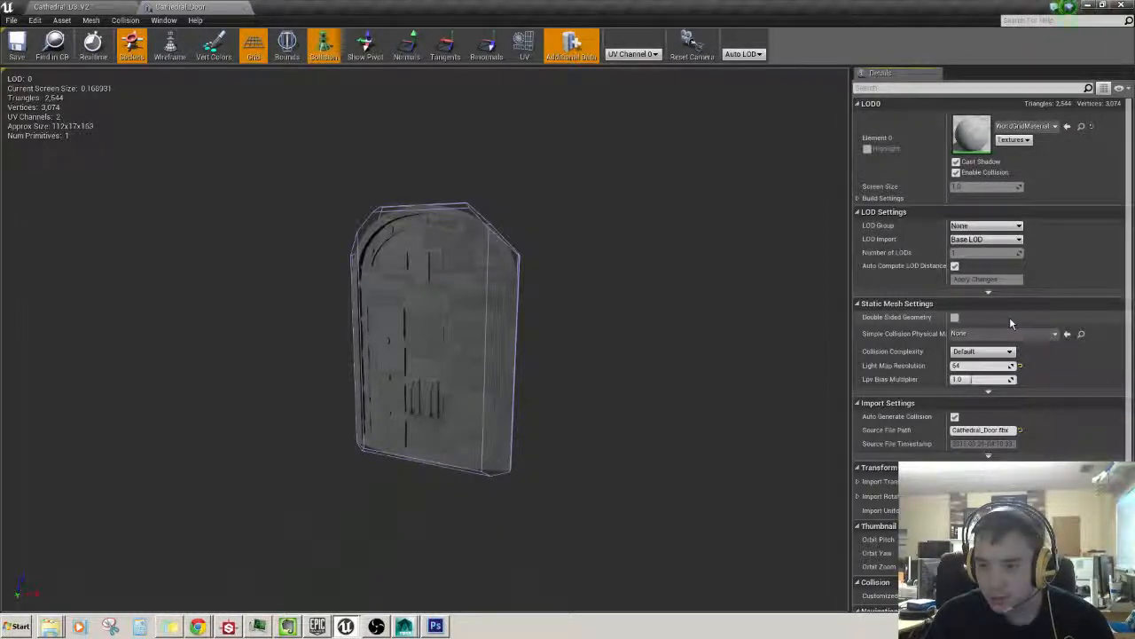
scroll(1007, 319, down, 3)
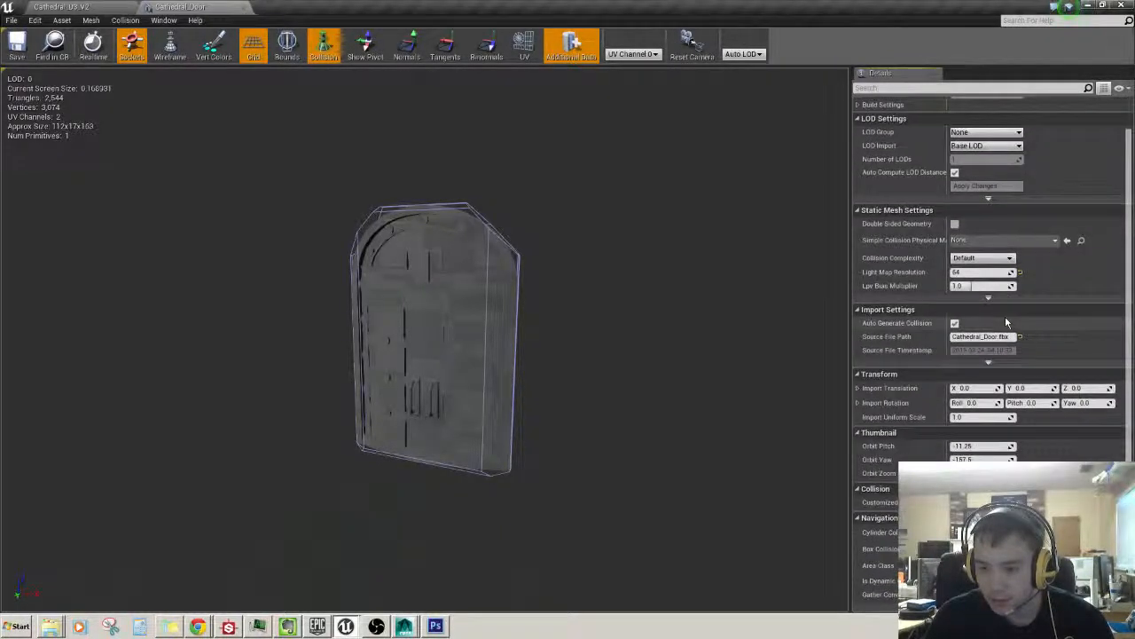
scroll(1005, 317, up, 3)
click(955, 317)
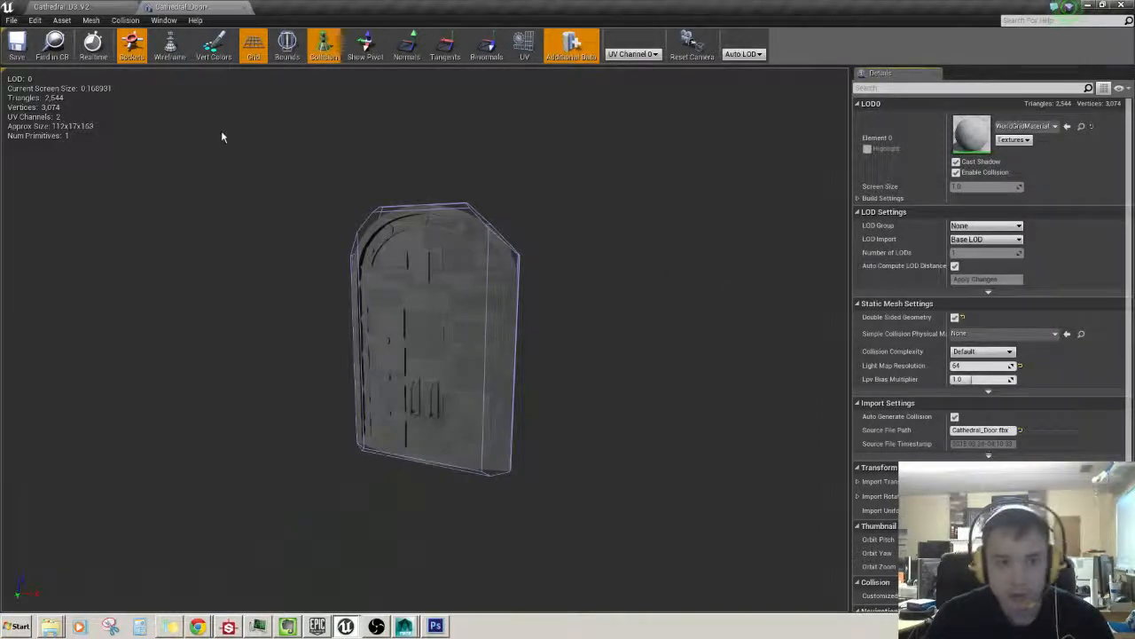
key(ctrl+s)
click(243, 7)
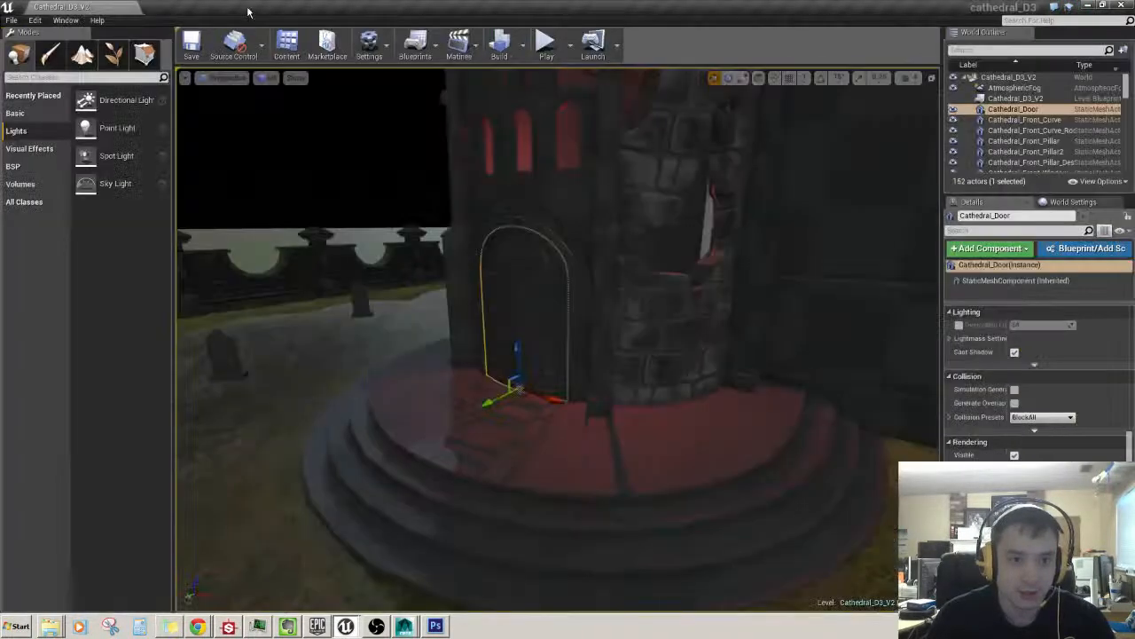
- Build the level's lighting and close the message log with the lighting results
right_drag(583, 318, 786, 94)
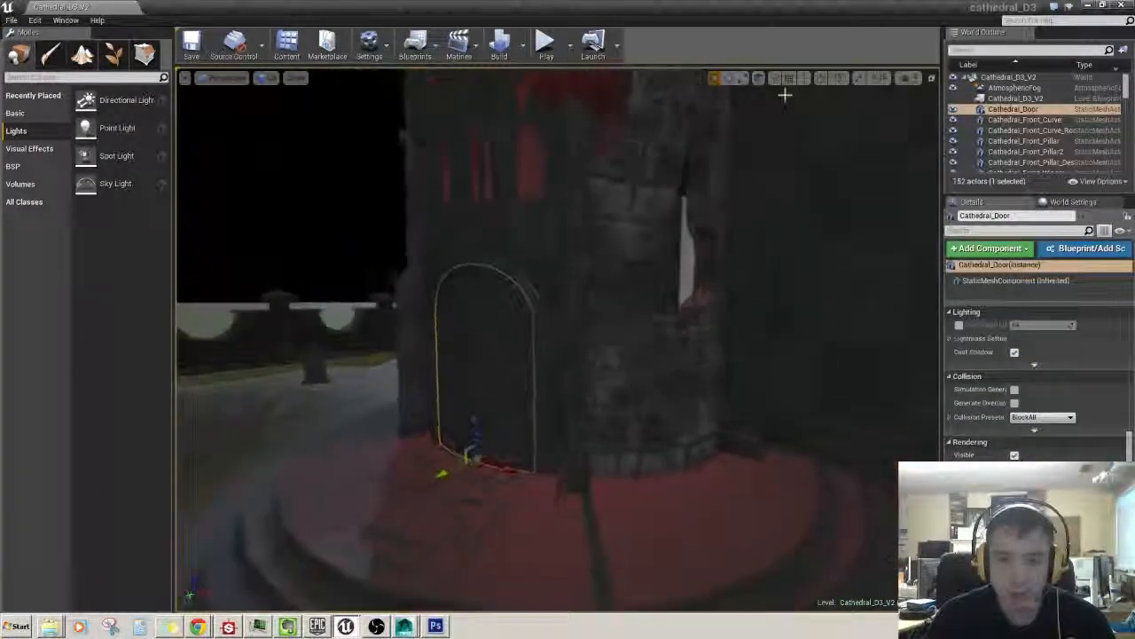
click(500, 44)
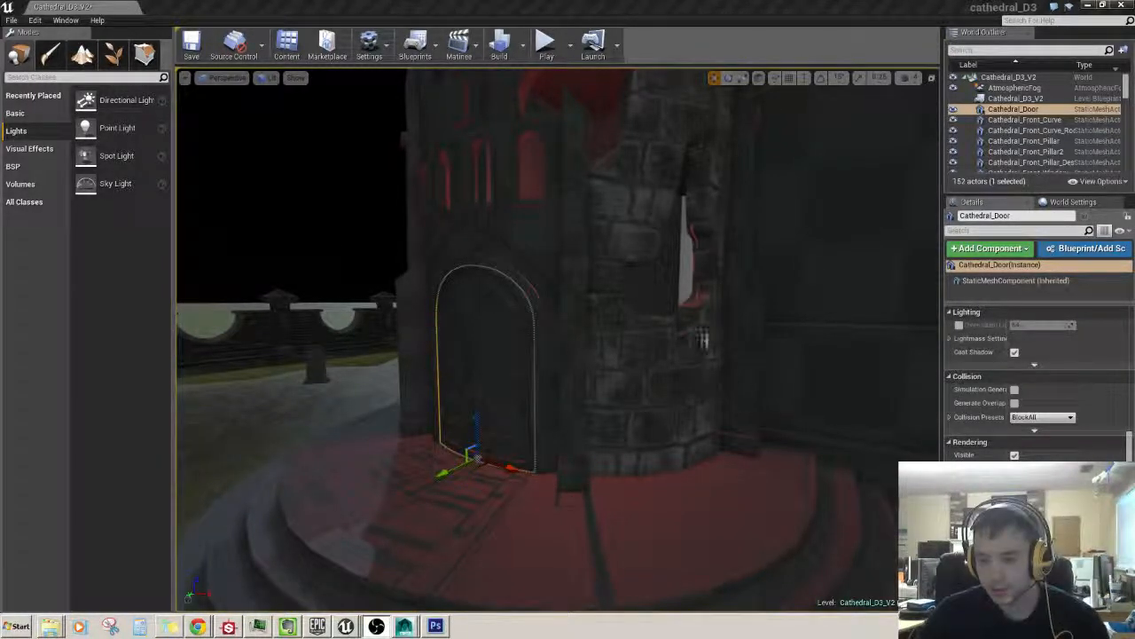
mouse_move(1128, 438)
mouse_down()
mouse_move(1126, 324)
mouse_move(1126, 438)
mouse_up()
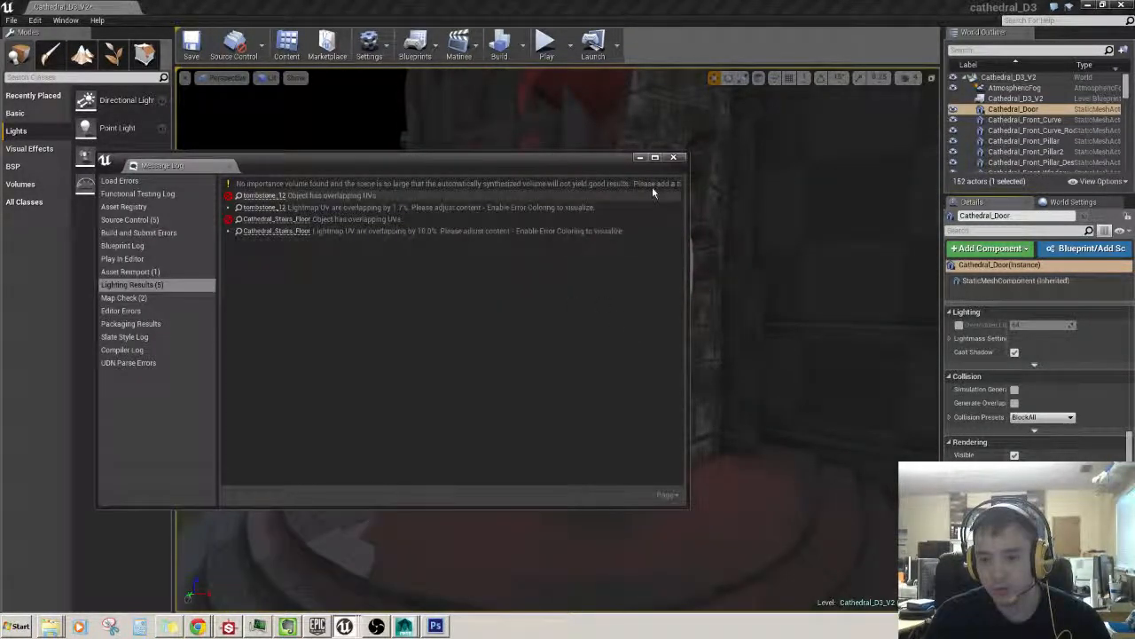
click(674, 158)
- Examine the cathedral's front entrance and curved walls from near and far with the rebuilt lighting
right_drag(635, 324, 613, 293)
key(s)
key(w)
key(w)
key(w)
key(s)
key(w)
key(w)
key(s)
key(s)
key(w)
- Reopen the Cathedral_Front_Curve and Cathedral_Door meshes, turn off Double Sided Geometry on Cathedral_Front_Curve and save
click(613, 358)
key(s)
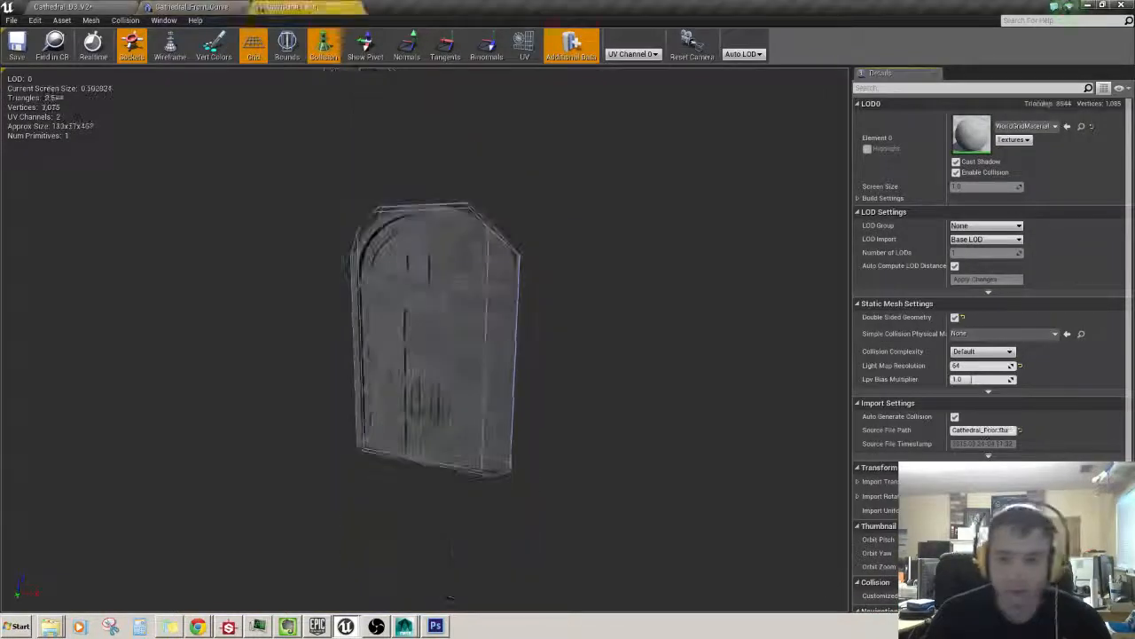
click(191, 7)
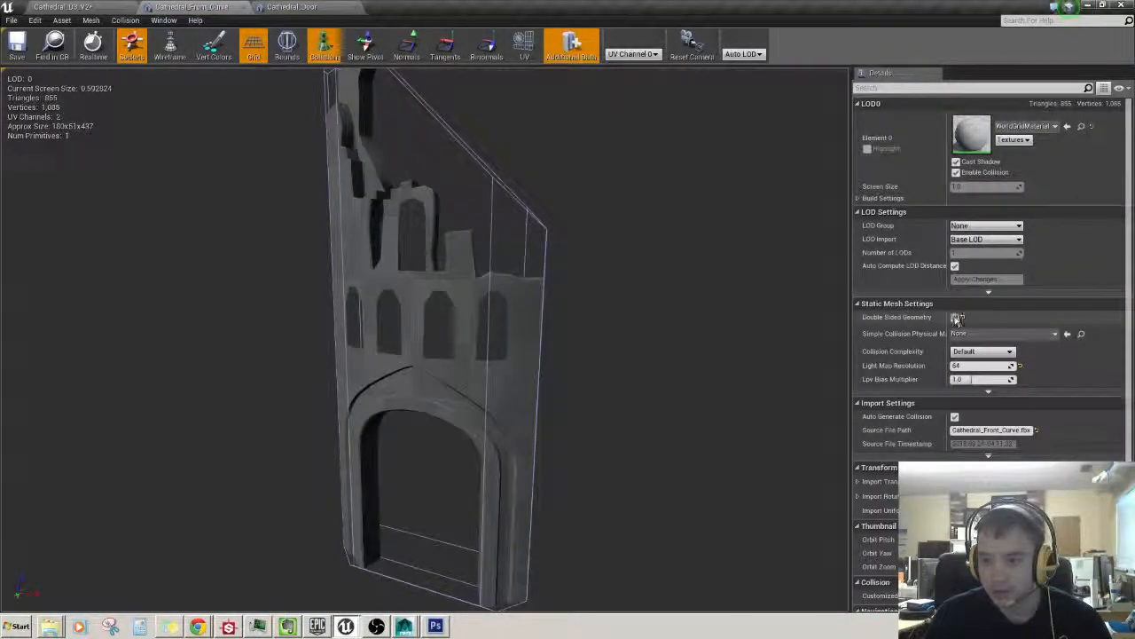
key(ctrl+s)
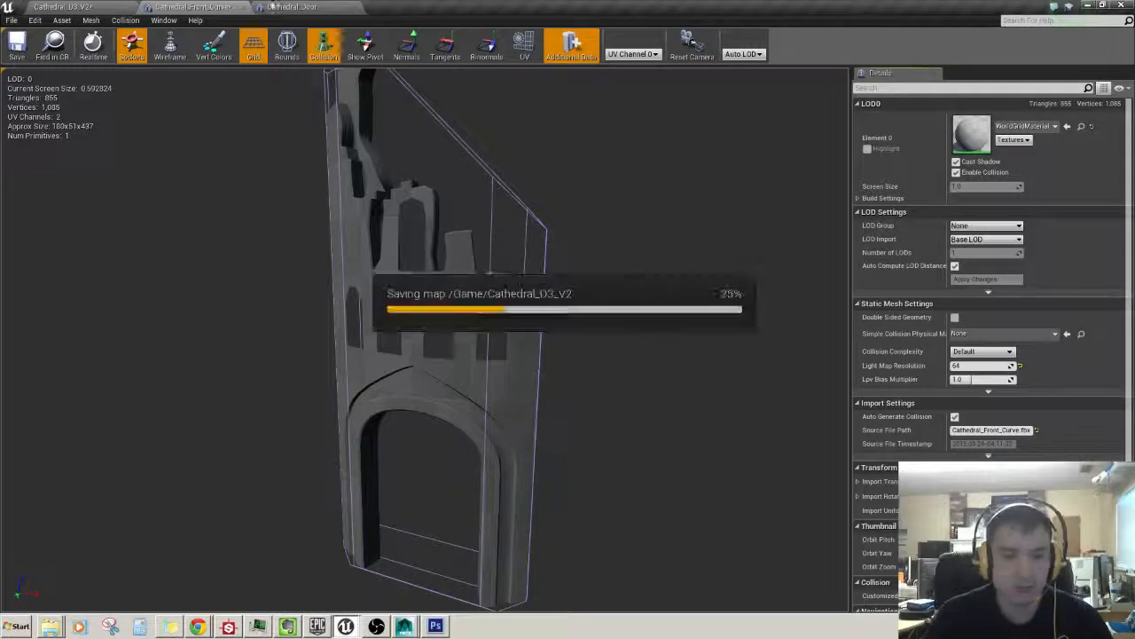
- Turn off Double Sided Geometry on the Cathedral_Door mesh, save it and close both static mesh editors
click(284, 7)
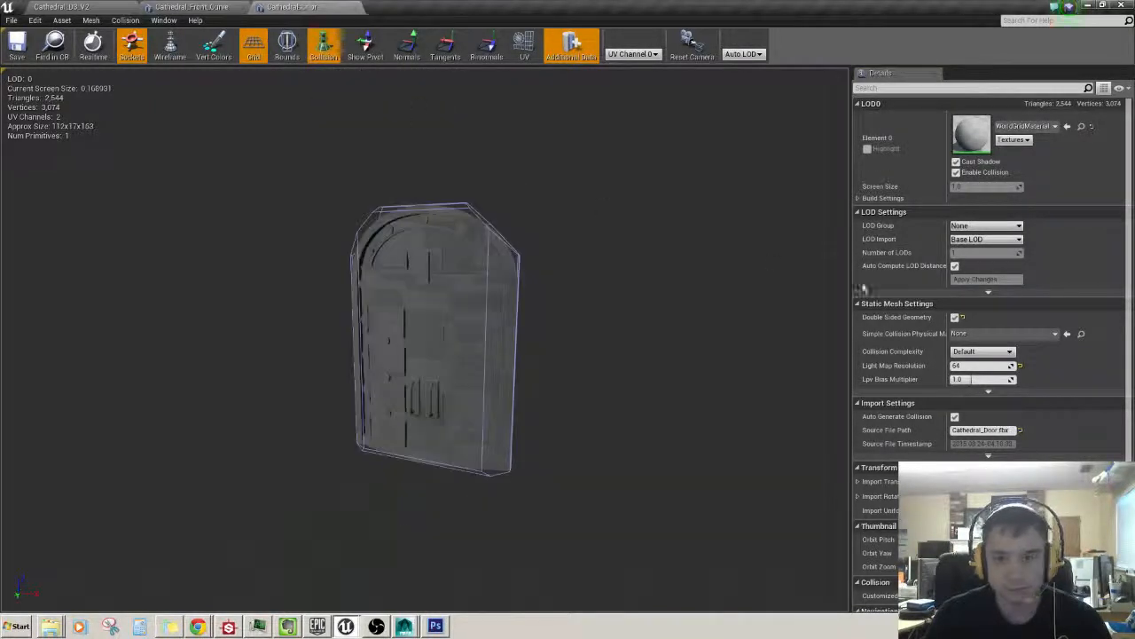
key(ctrl+s)
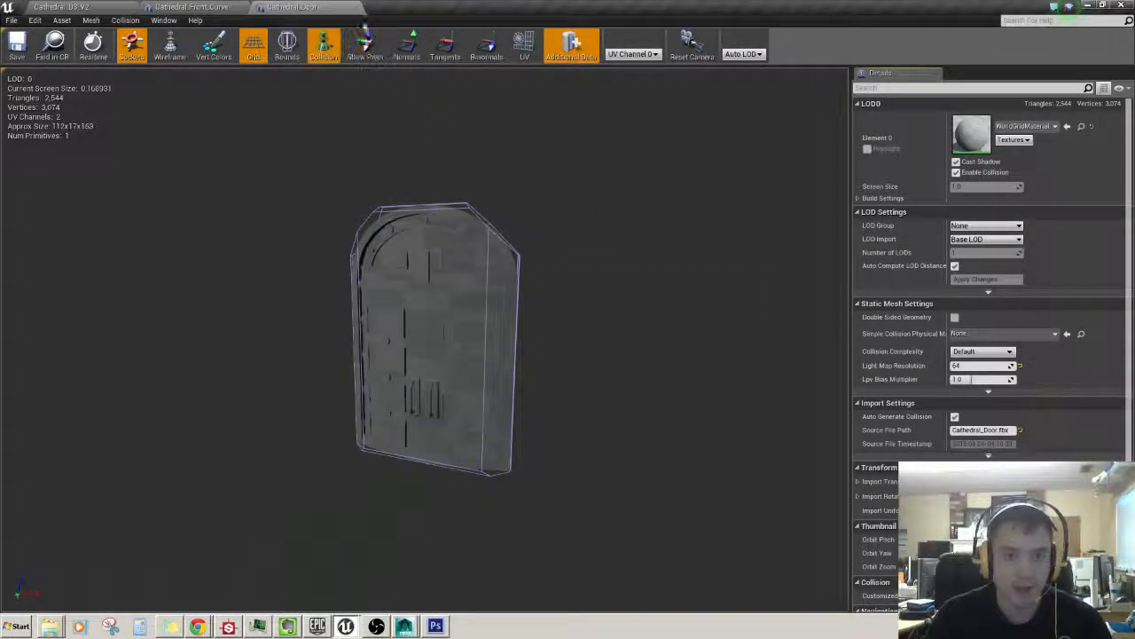
click(359, 7)
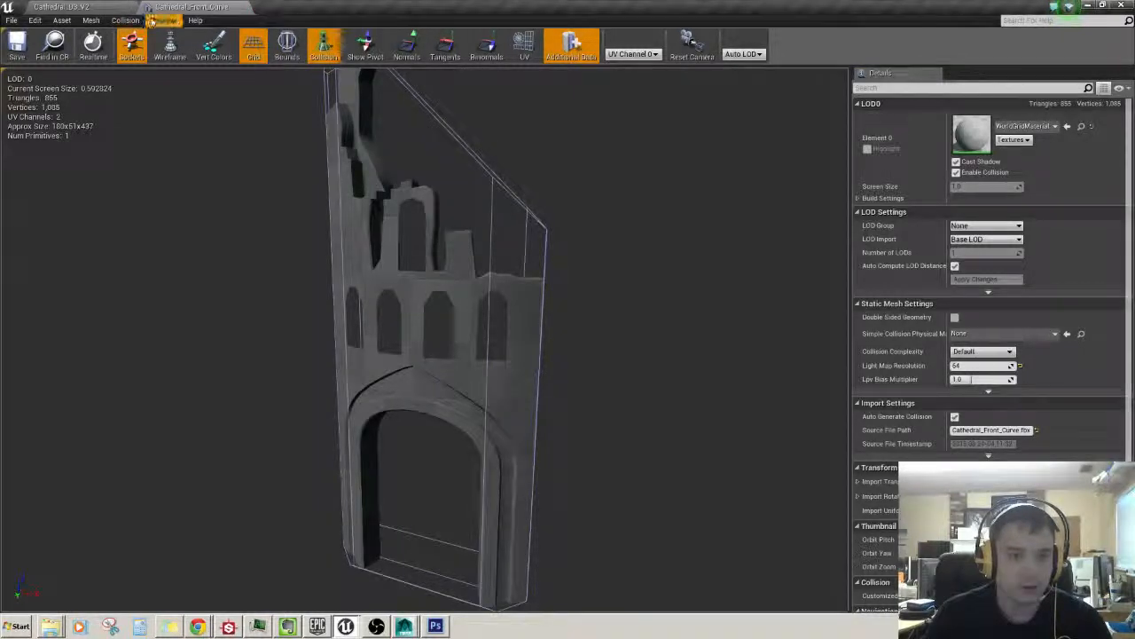
click(245, 7)
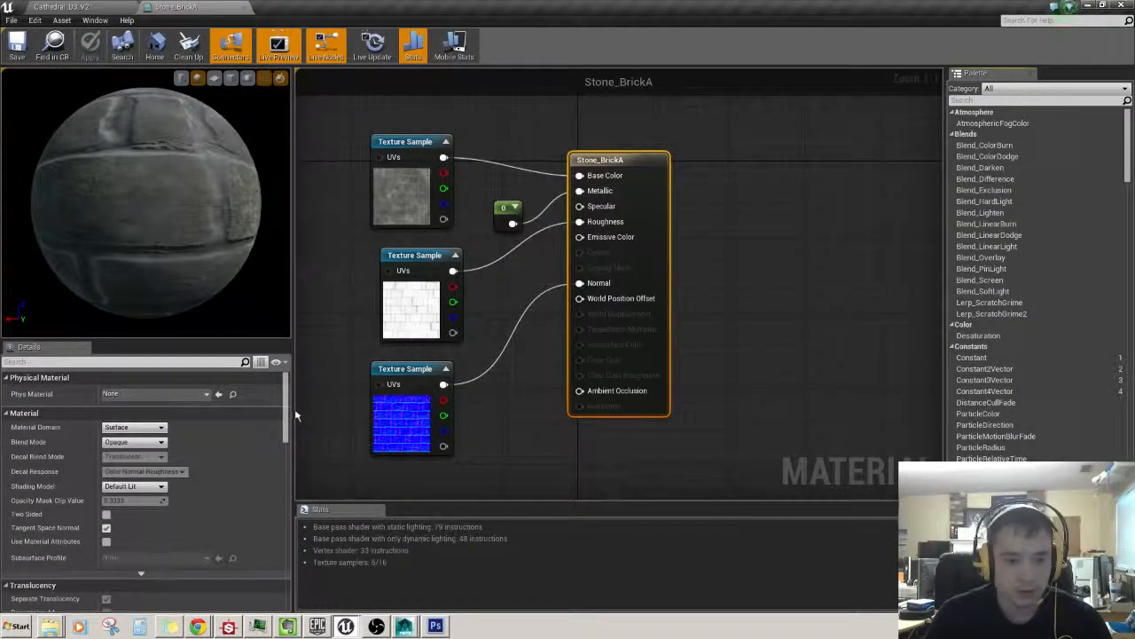
- Enable Two Sided on the Stone_BrickA material and close its editor
scroll(196, 457, down, 3)
click(106, 444)
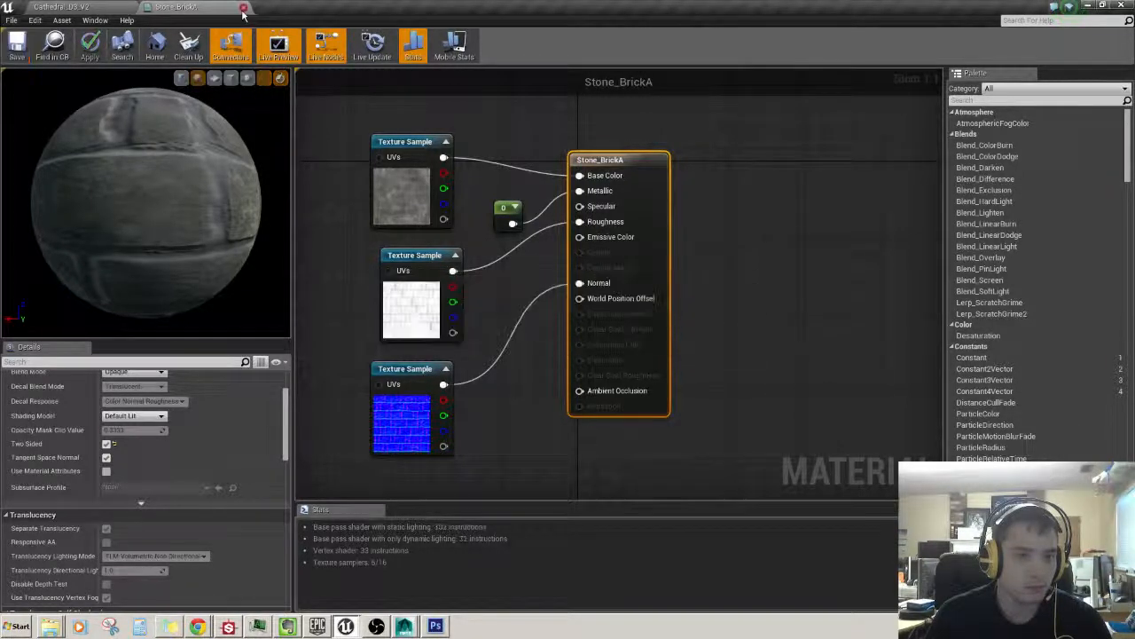
click(244, 8)
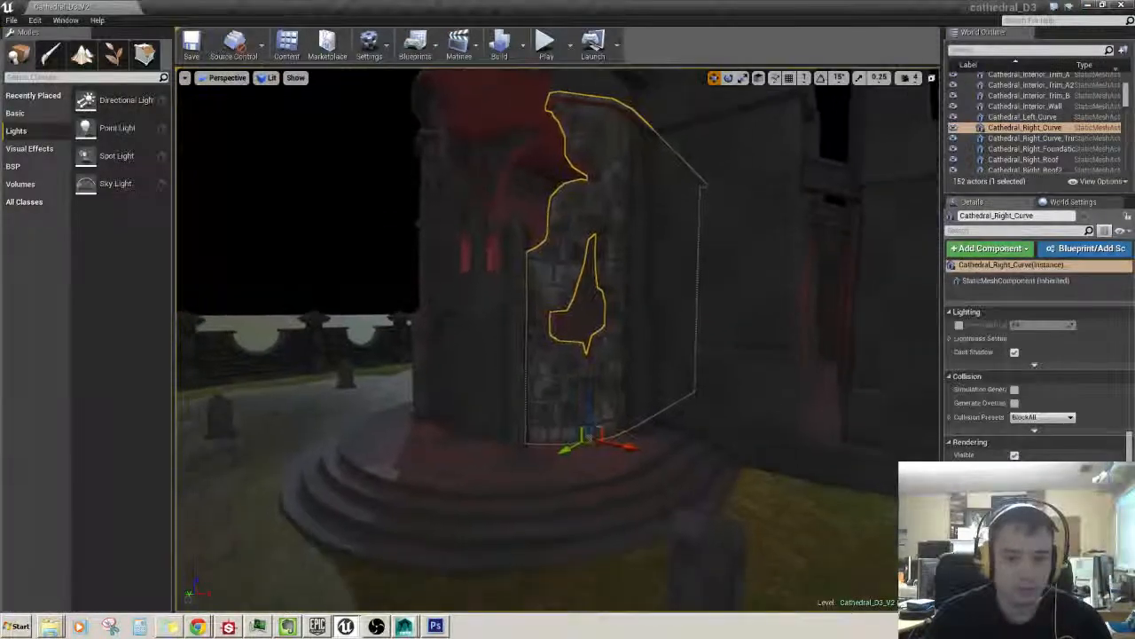
- Rebuild the level's lighting and inspect the Cathedral_Right_Curve wall from outside and inside
key(s)
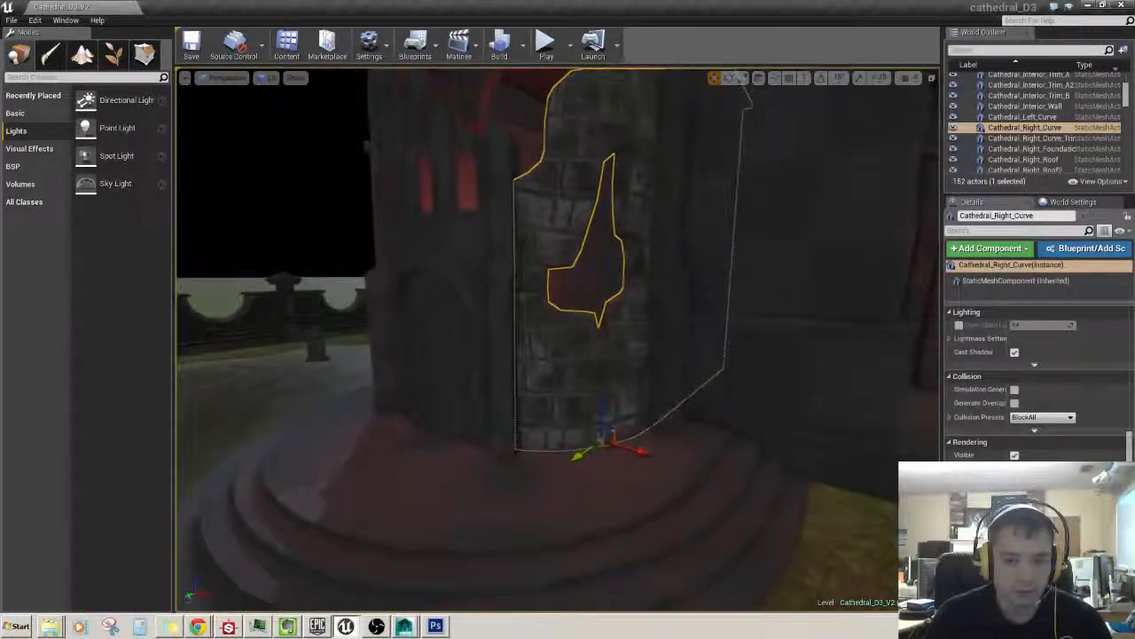
right_drag(671, 262, 670, 255)
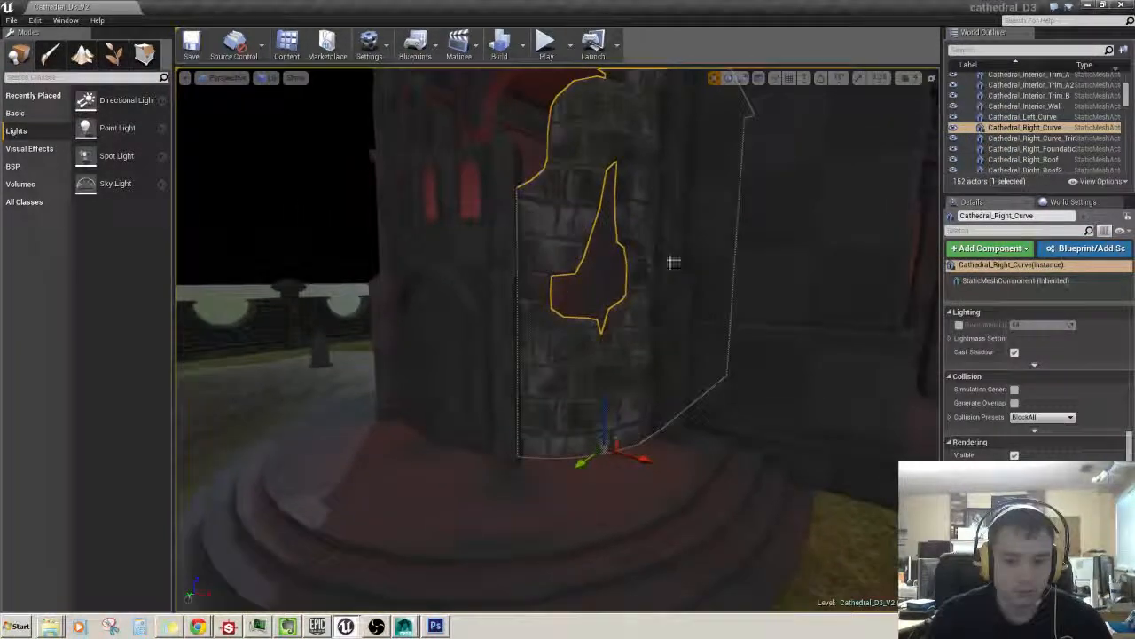
click(500, 45)
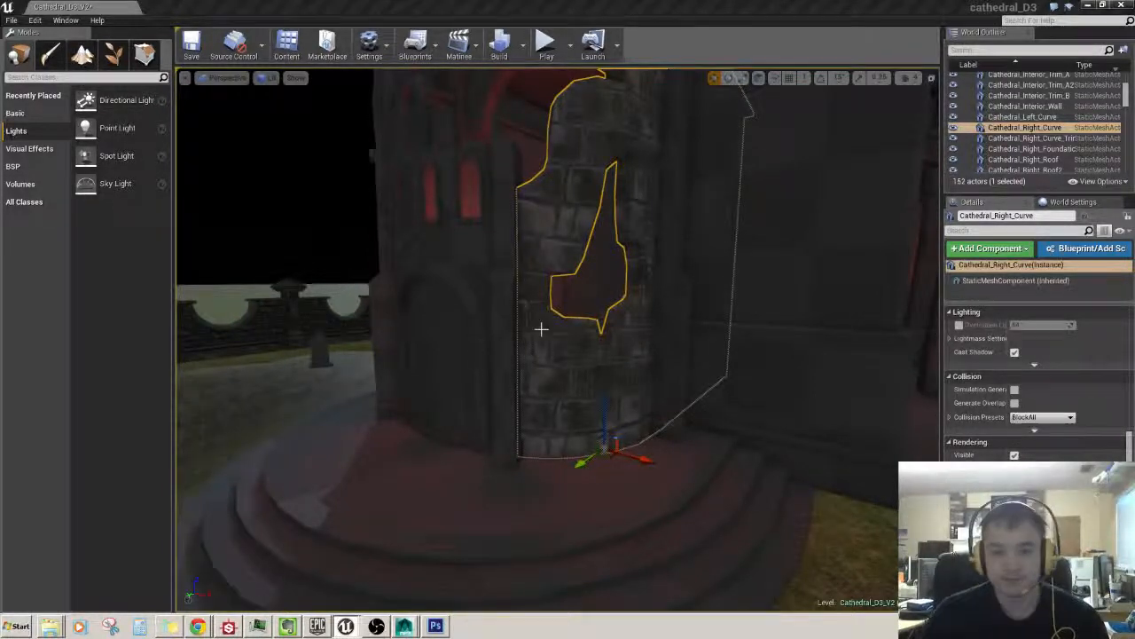
right_drag(541, 329, 497, 328)
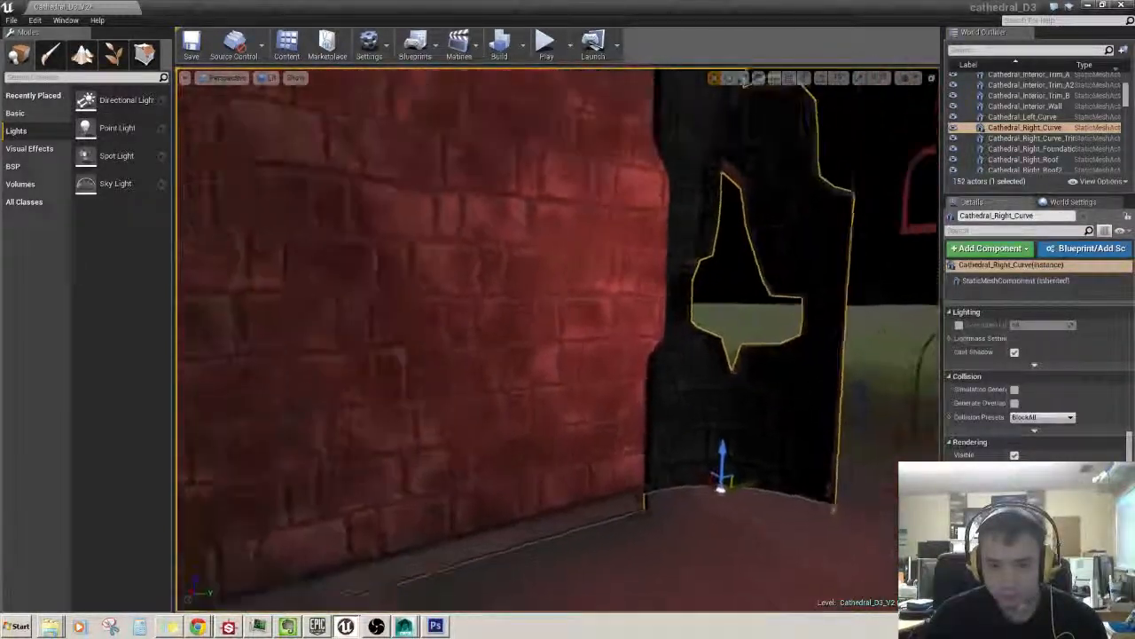
right_drag(470, 372, 306, 325)
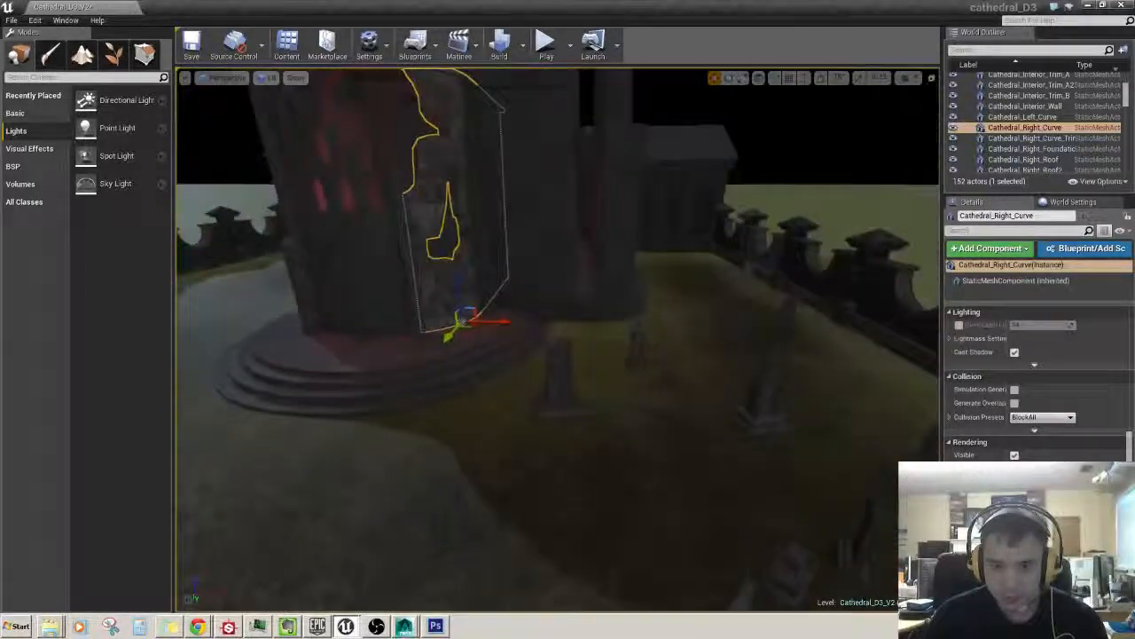
key(f)
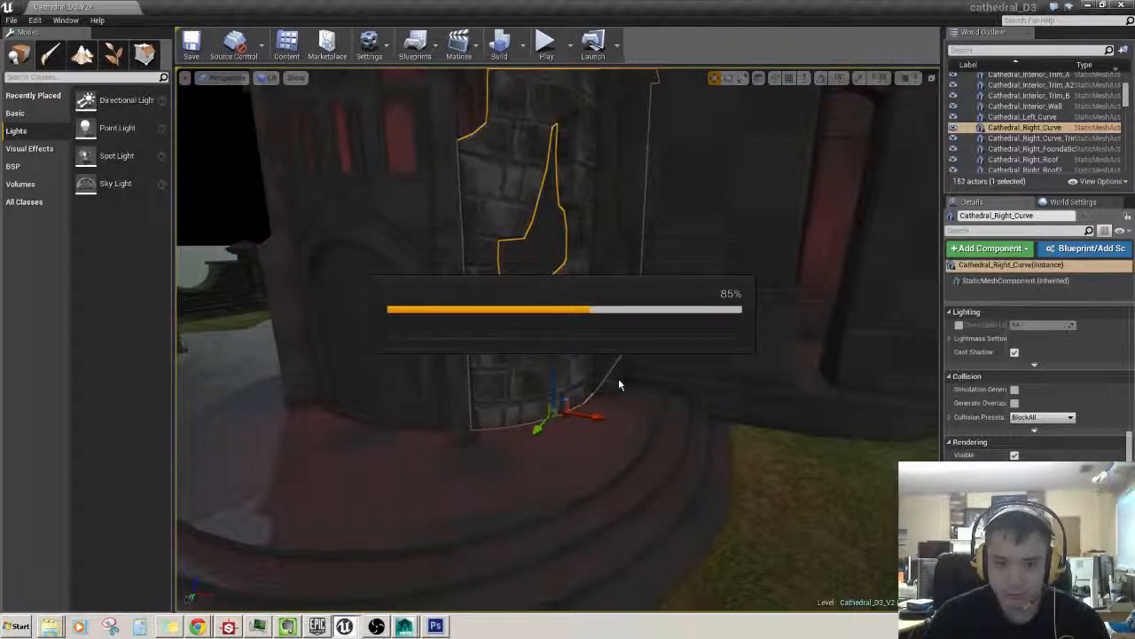
click(673, 157)
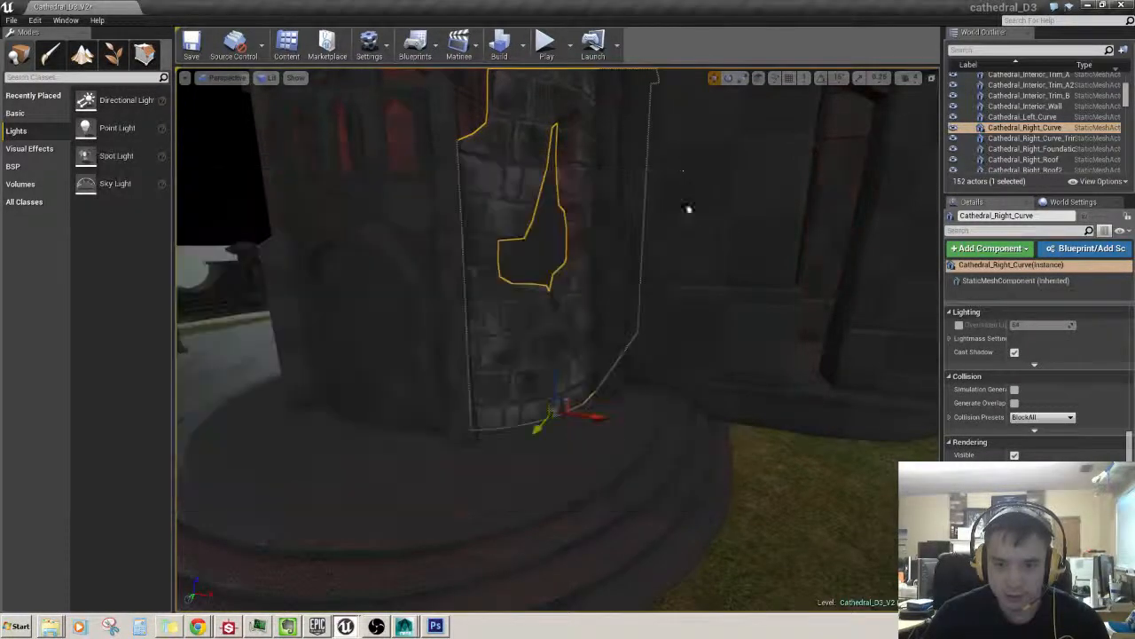
- Deselect the right curved wall and examine both its faces from near and far with the rebuilt lighting
right_drag(688, 302, 604, 251)
key(w)
key(s)
click(337, 267)
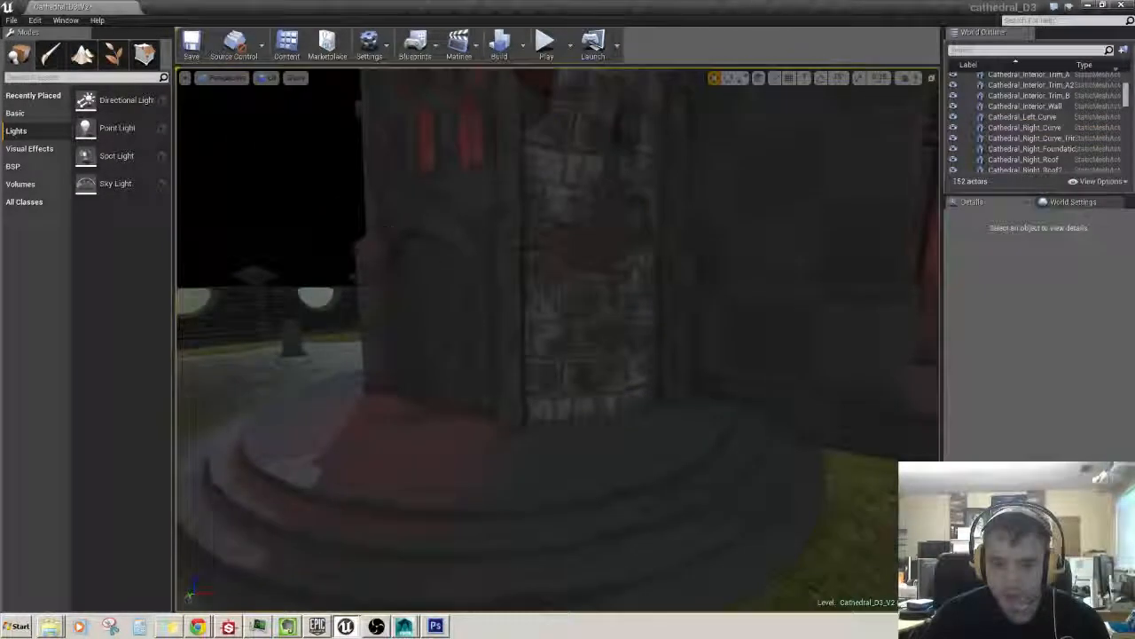
key(w)
mouse_move(337, 267)
right_down()
mouse_move(346, 255)
mouse_move(329, 250)
right_up()
key(s)
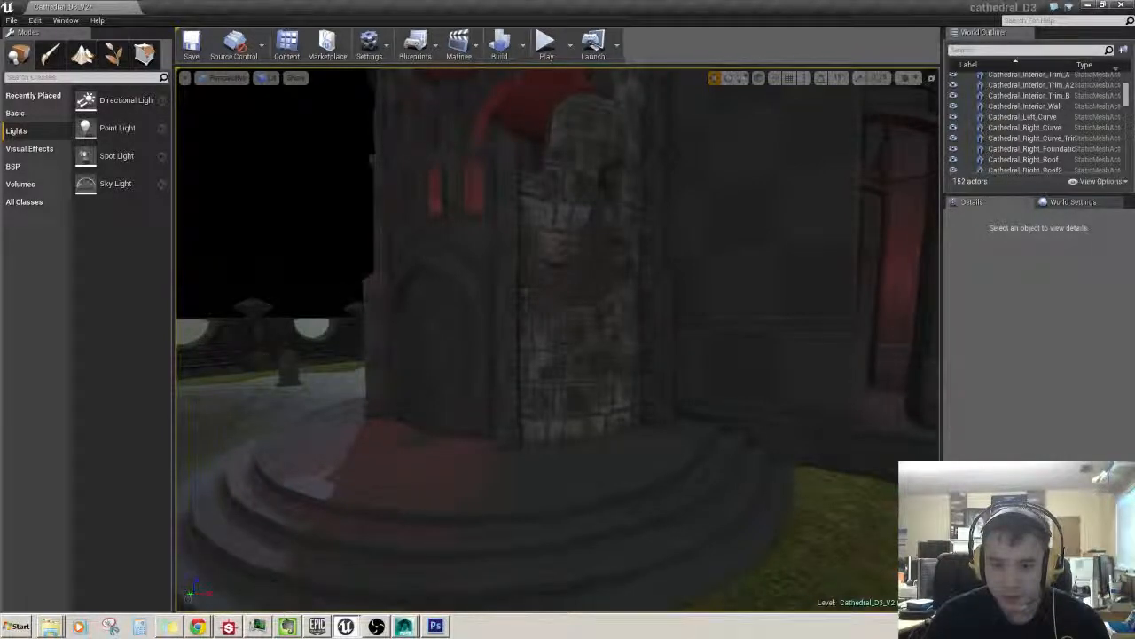
key(s)
right_drag(426, 253, 417, 226)
key(w)
key(s)
key(w)
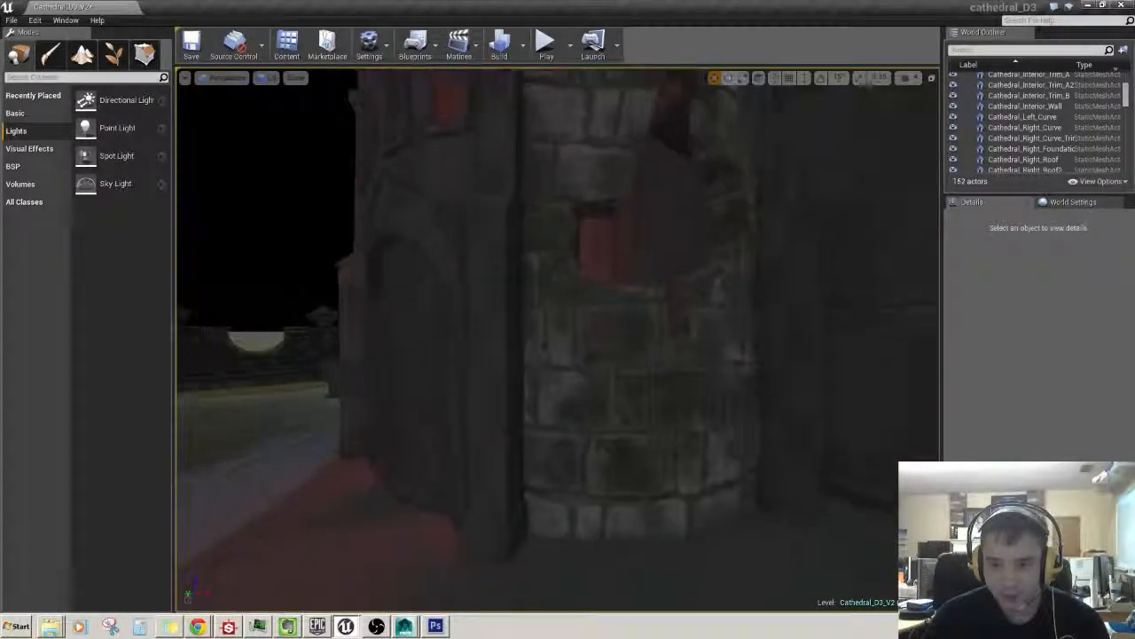
key(s)
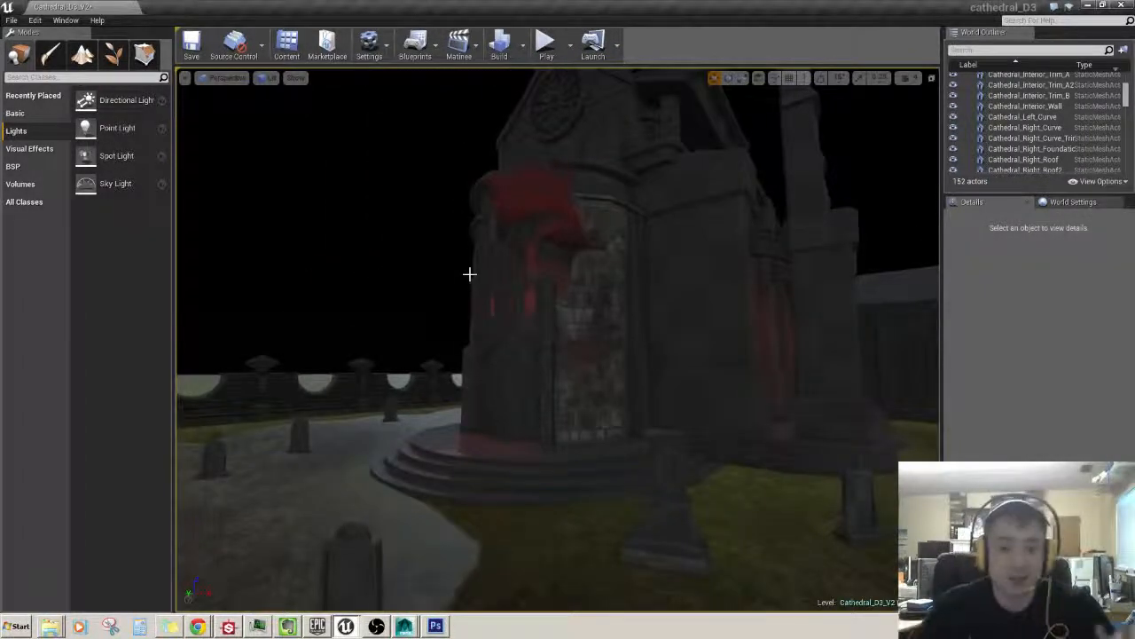
- Select the Cathedral_Front_Curve wall around the entrance door in the level
key(w)
right_drag(456, 274, 479, 297)
key(s)
key(w)
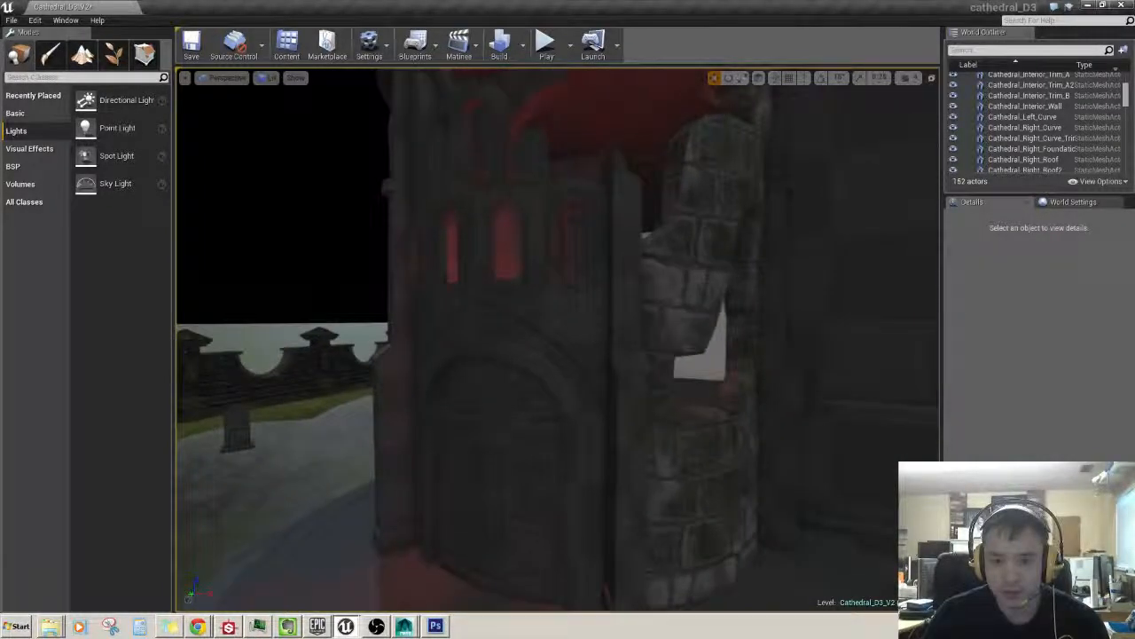
click(547, 342)
key(s)
right_drag(547, 341, 532, 322)
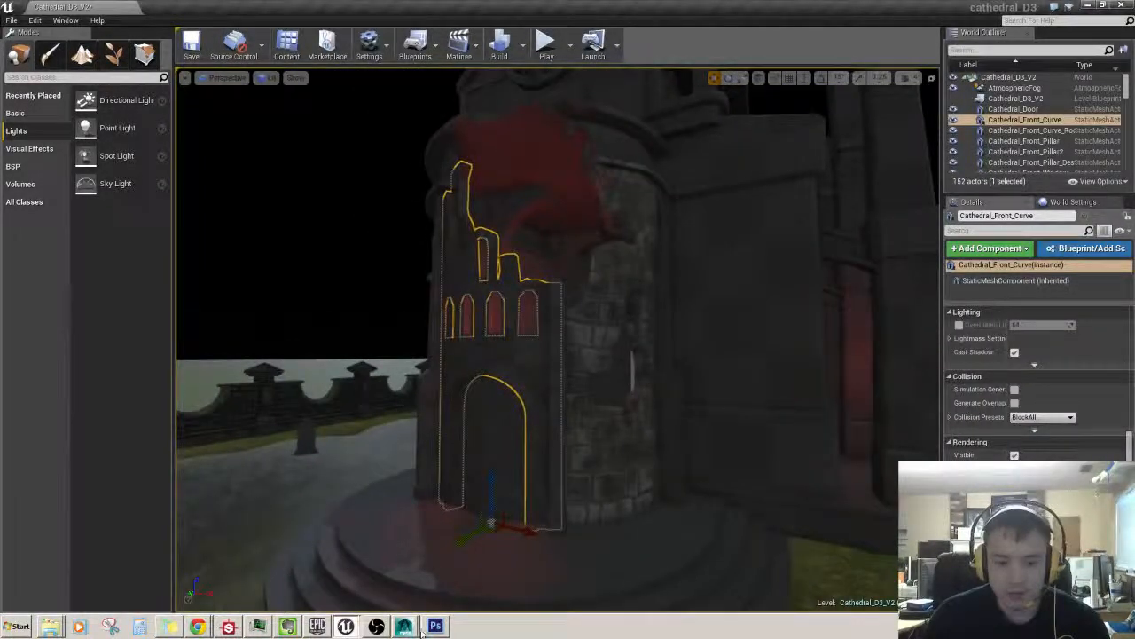
- Switch to Maya and select the Cathedral_Front_Curve mesh, inspecting it from several angles
click(405, 624)
alt+drag(540, 389, 509, 388)
click(519, 371)
alt+right_drag(519, 370, 564, 375)
alt+drag(564, 375, 717, 343)
click(717, 343)
click(568, 355)
alt+right_drag(568, 355, 547, 372)
click(530, 390)
click(556, 334)
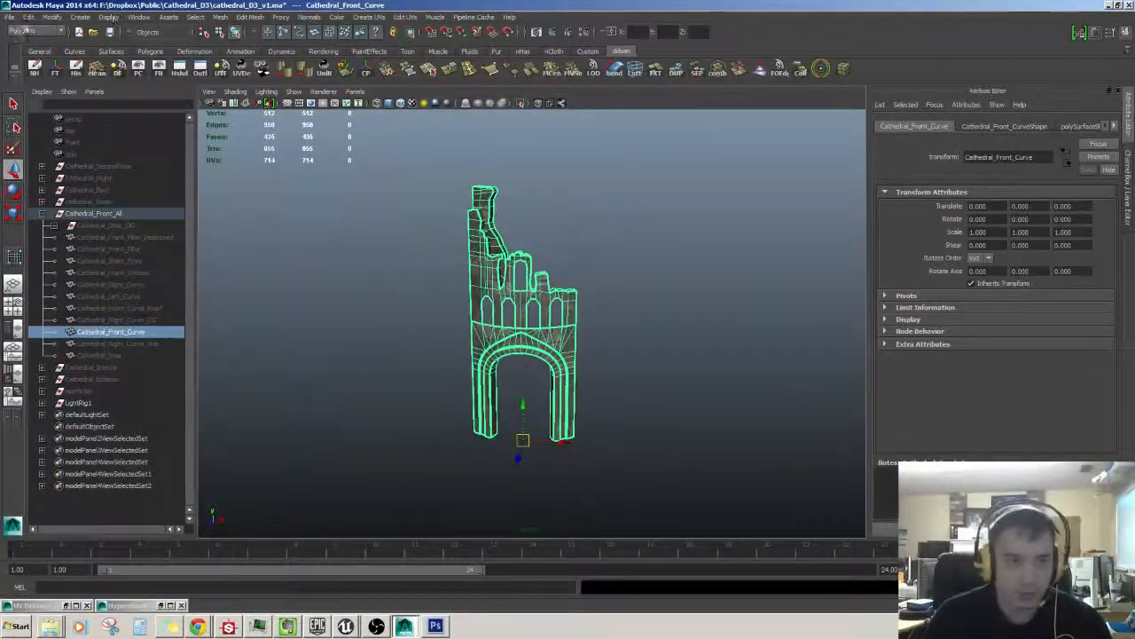
- Start an FBX export of the selected mesh and browse to the cathedral_D3\Content\buildings folder
click(11, 16)
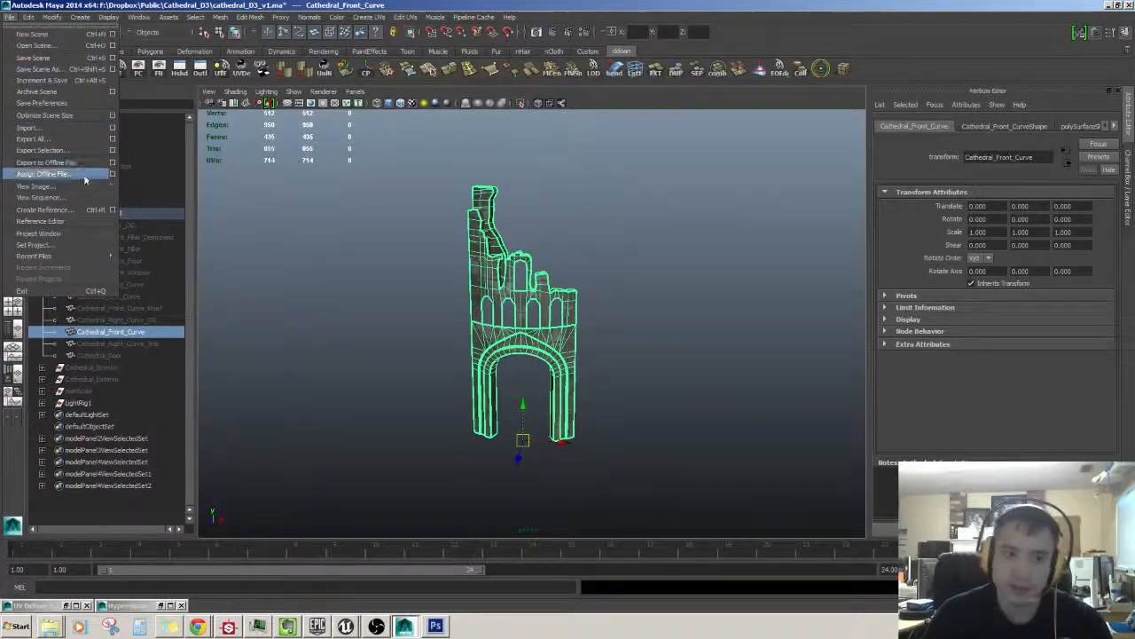
click(64, 152)
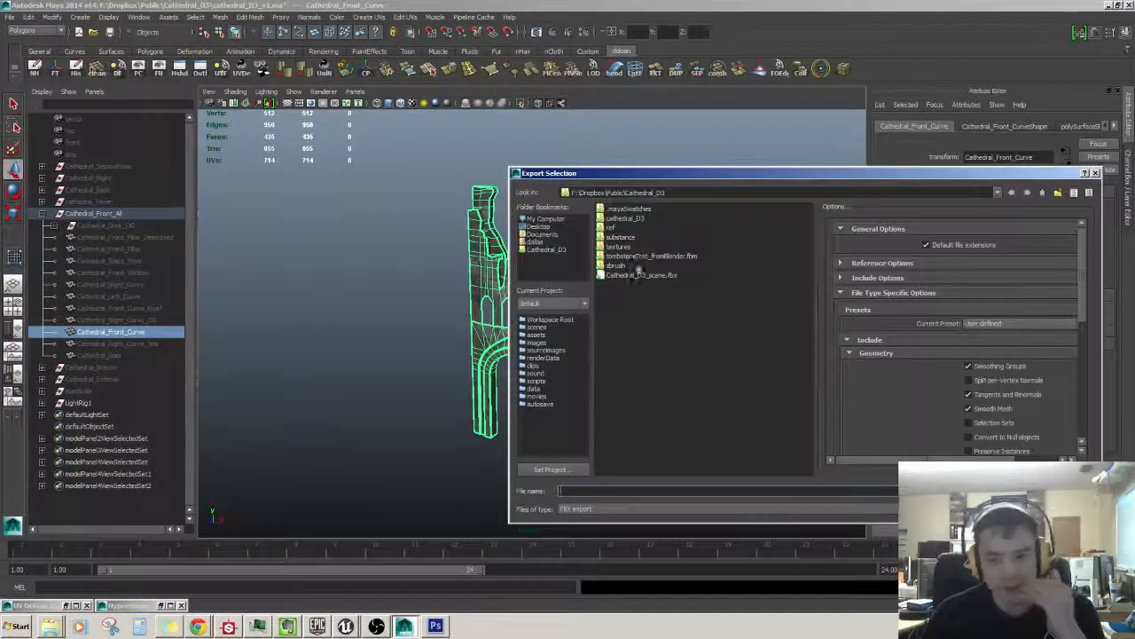
drag(740, 167, 510, 177)
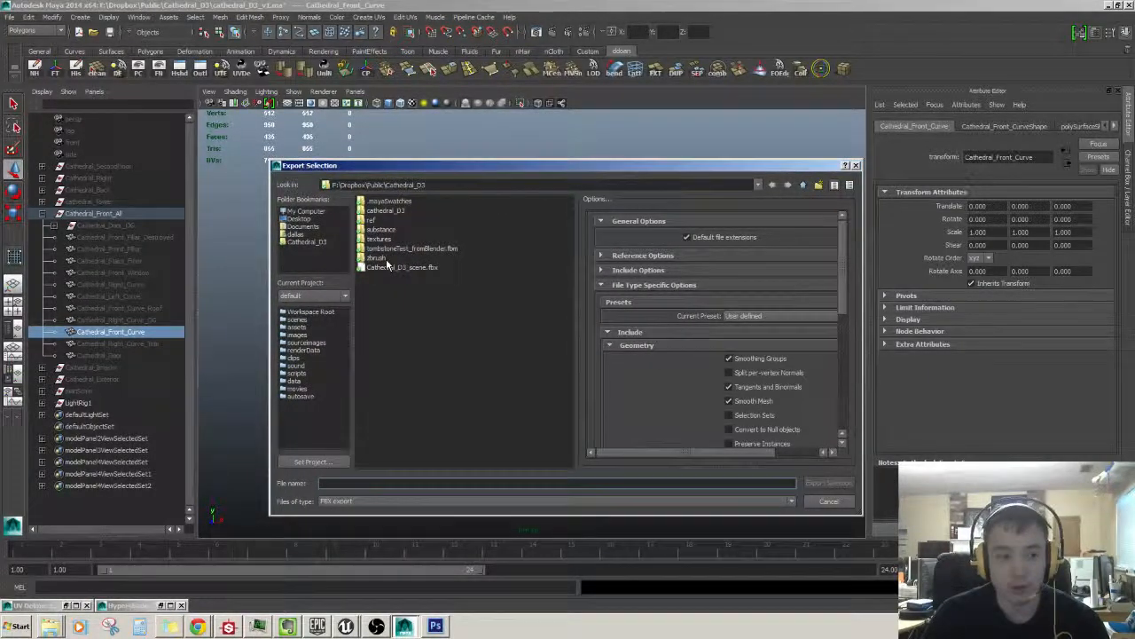
click(384, 209)
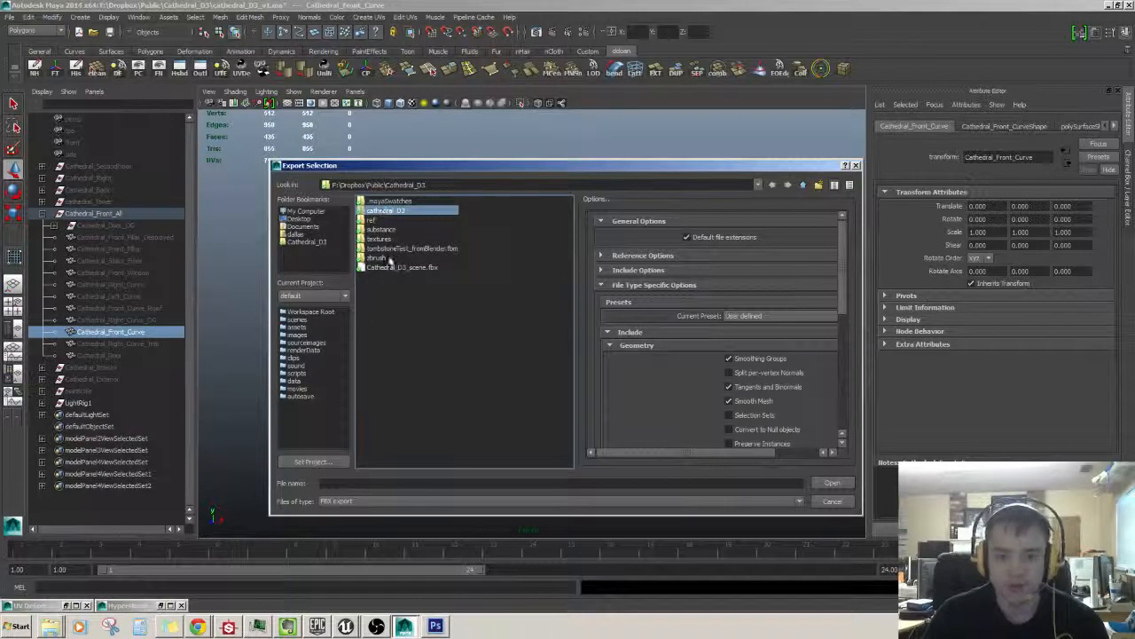
drag(387, 259, 374, 212)
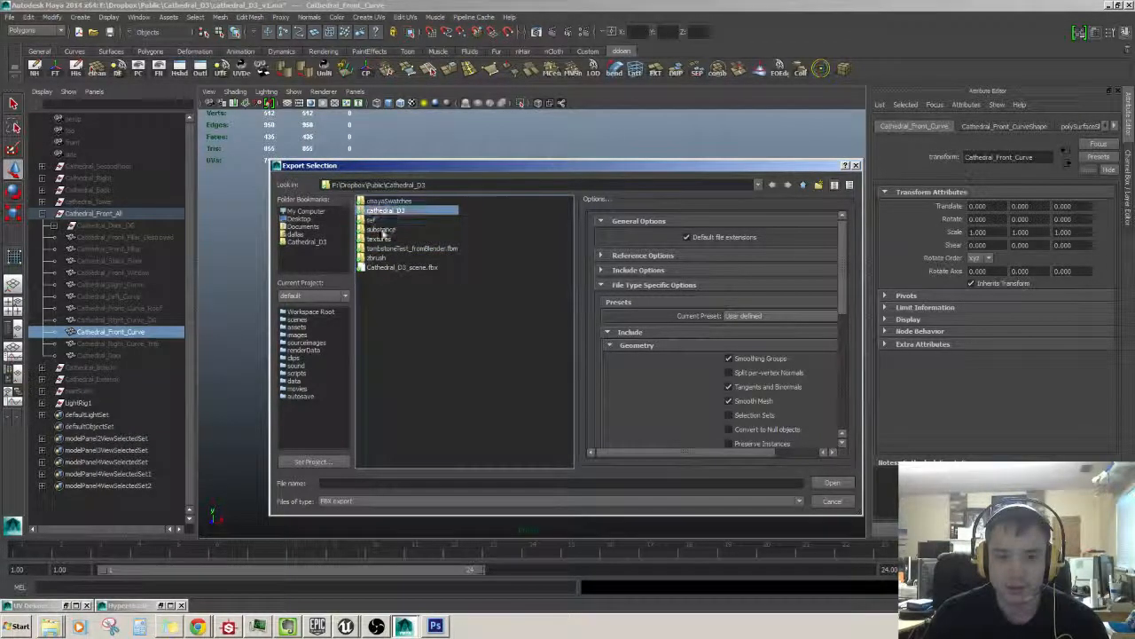
click(381, 218)
double_click(385, 211)
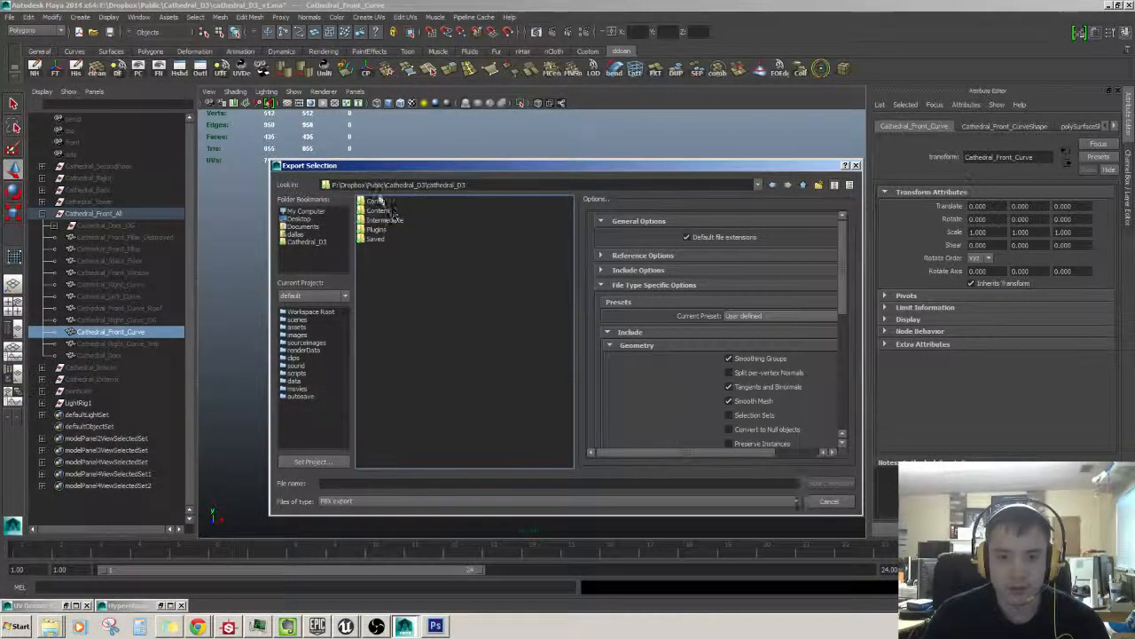
double_click(385, 203)
double_click(380, 202)
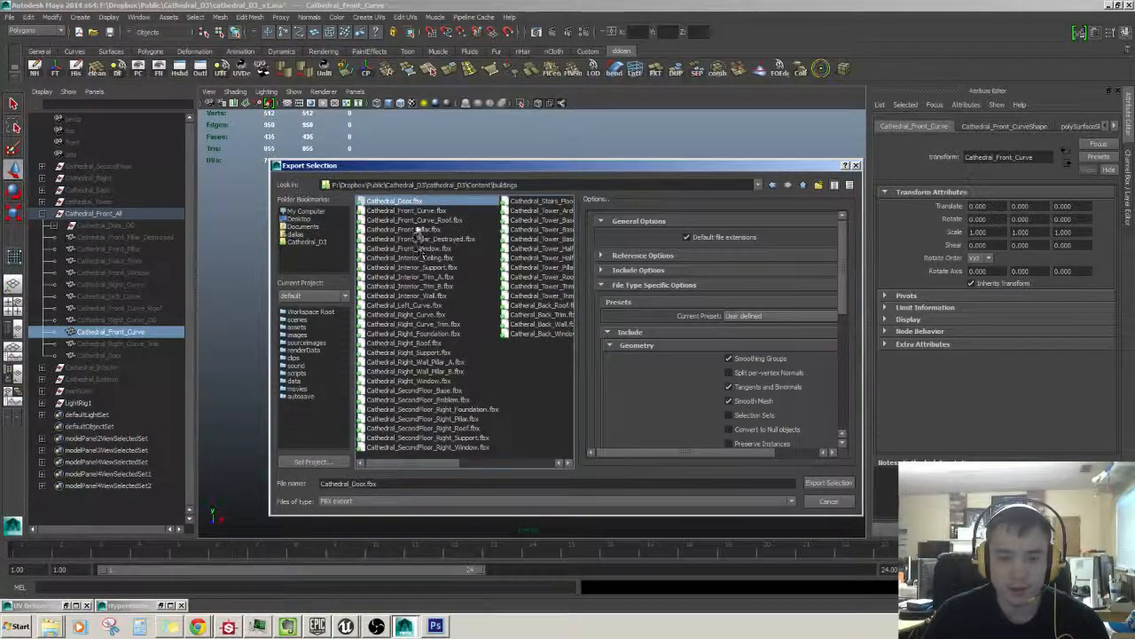
- Export the selection over the existing Cathedral_Front_Curve.fbx, checking the wall in Unreal Editor before returning to Maya
drag(430, 229, 439, 211)
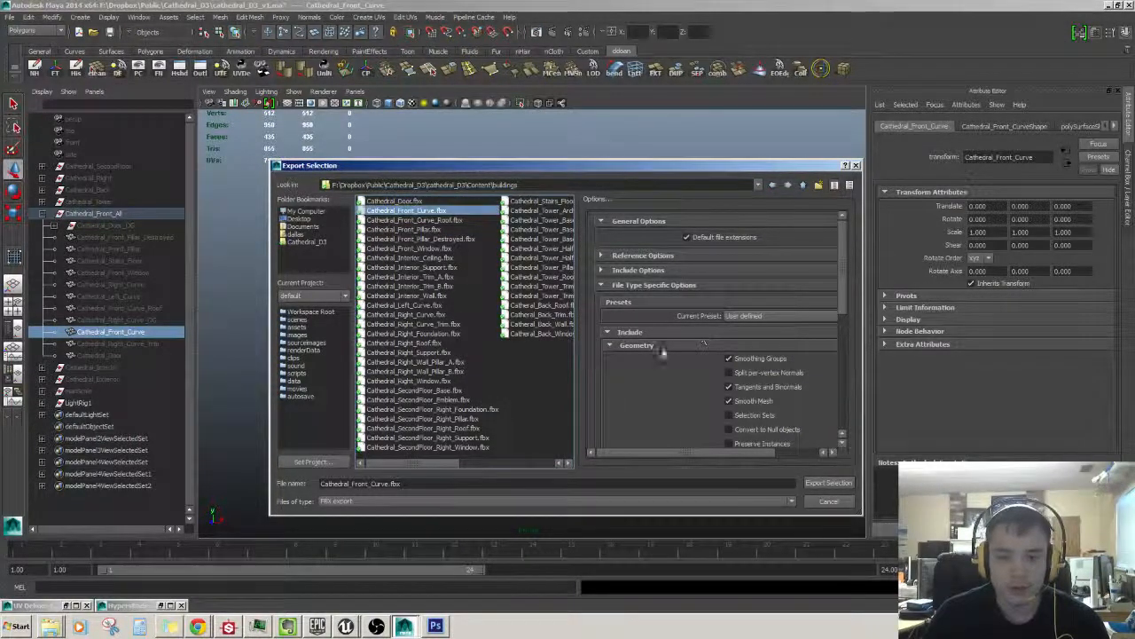
click(823, 485)
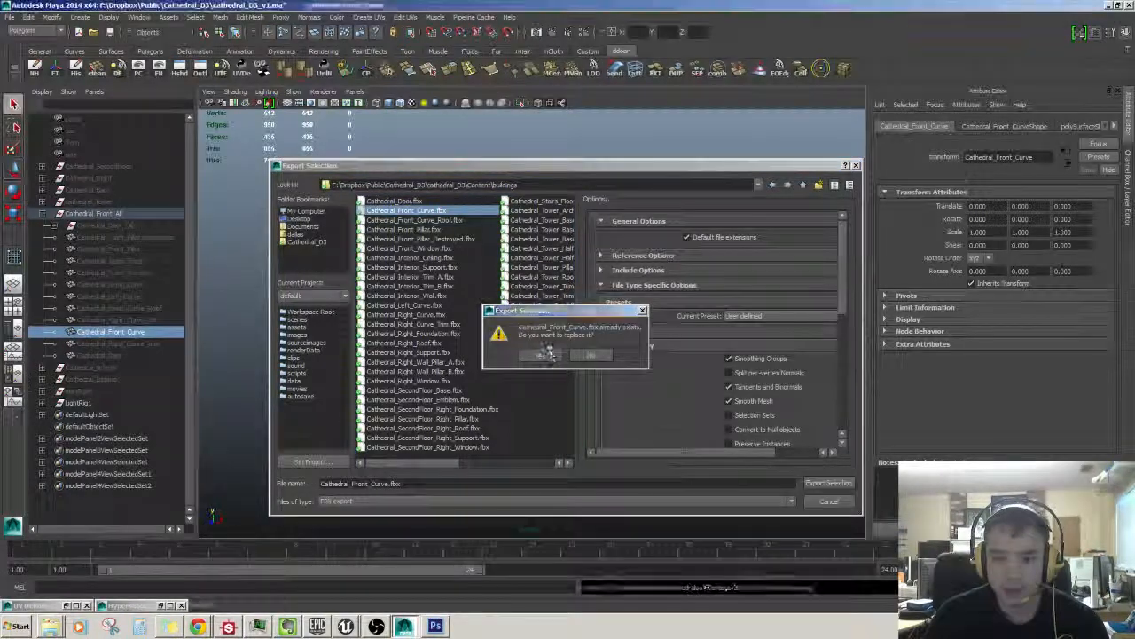
click(543, 353)
click(346, 626)
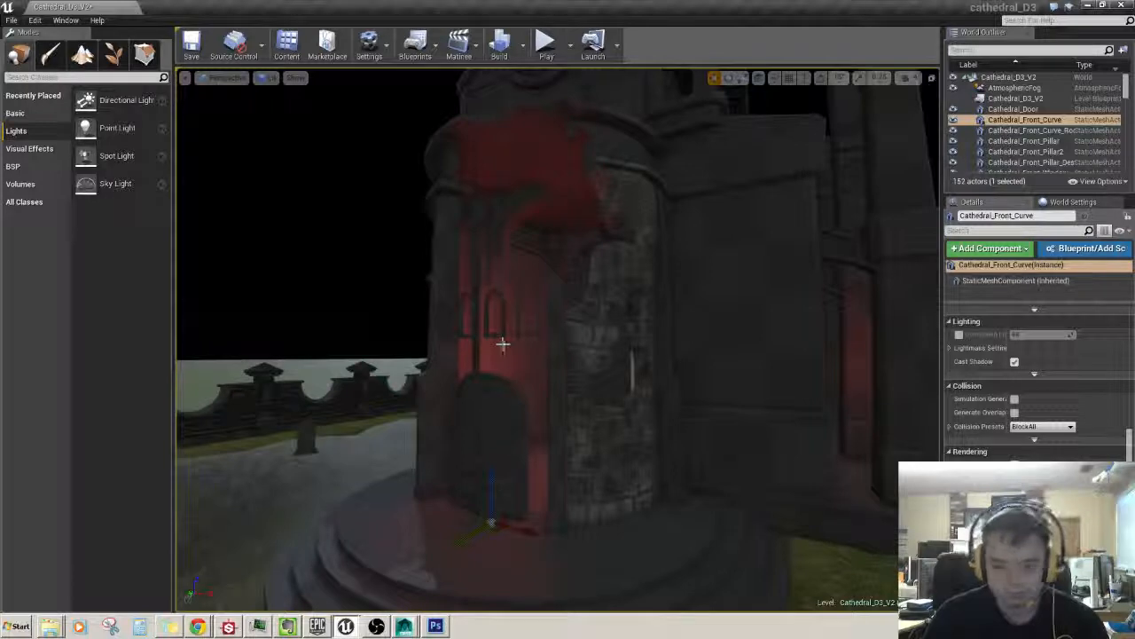
click(405, 625)
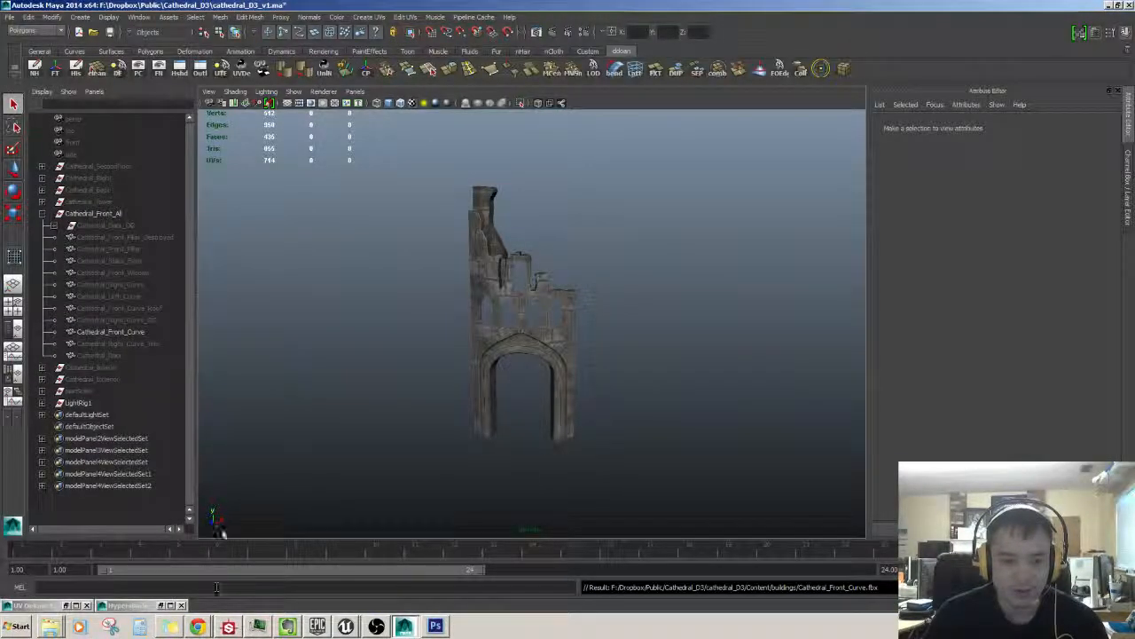
double_click(37, 608)
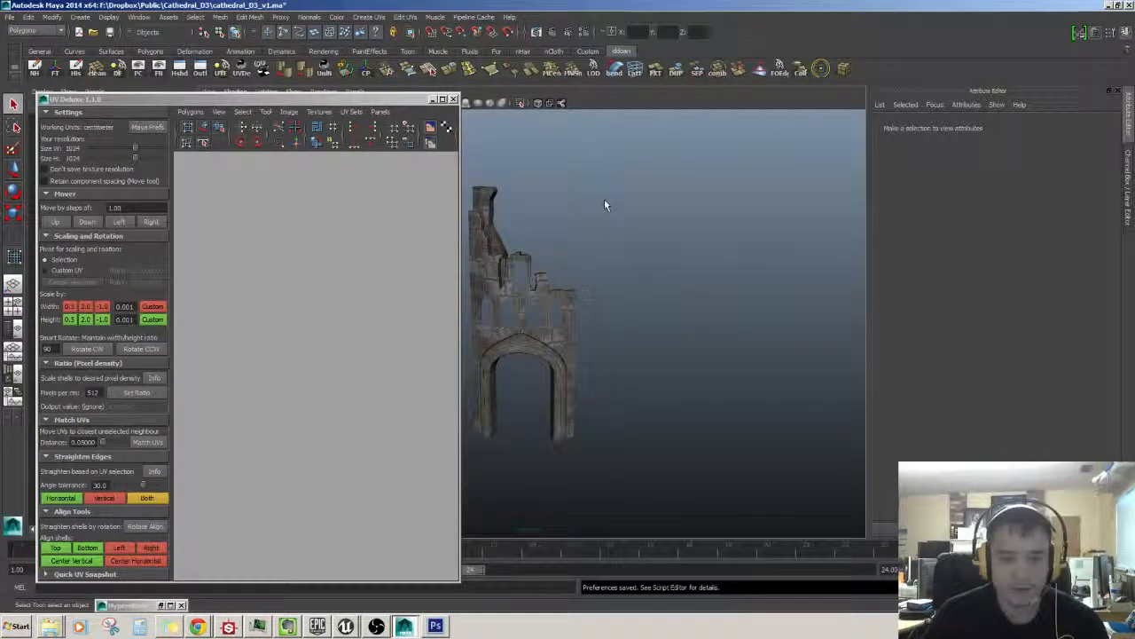
click(442, 98)
click(453, 99)
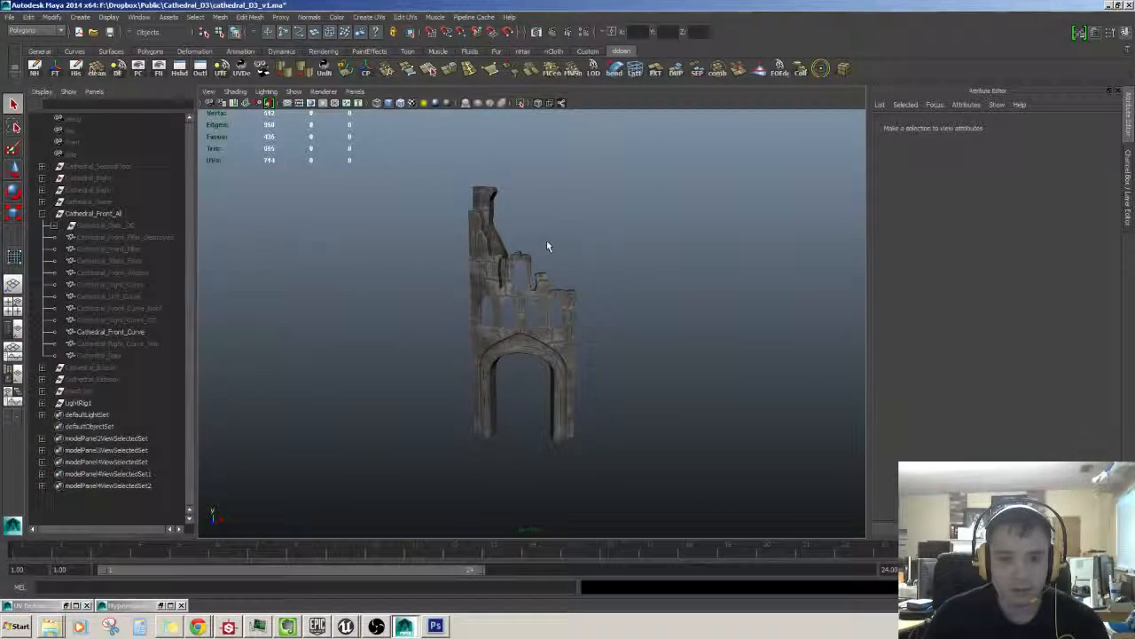
- Export the Cathedral_Front_Curve mesh again over the existing Cathedral_Front_Curve.fbx in the buildings folder
click(546, 241)
click(9, 17)
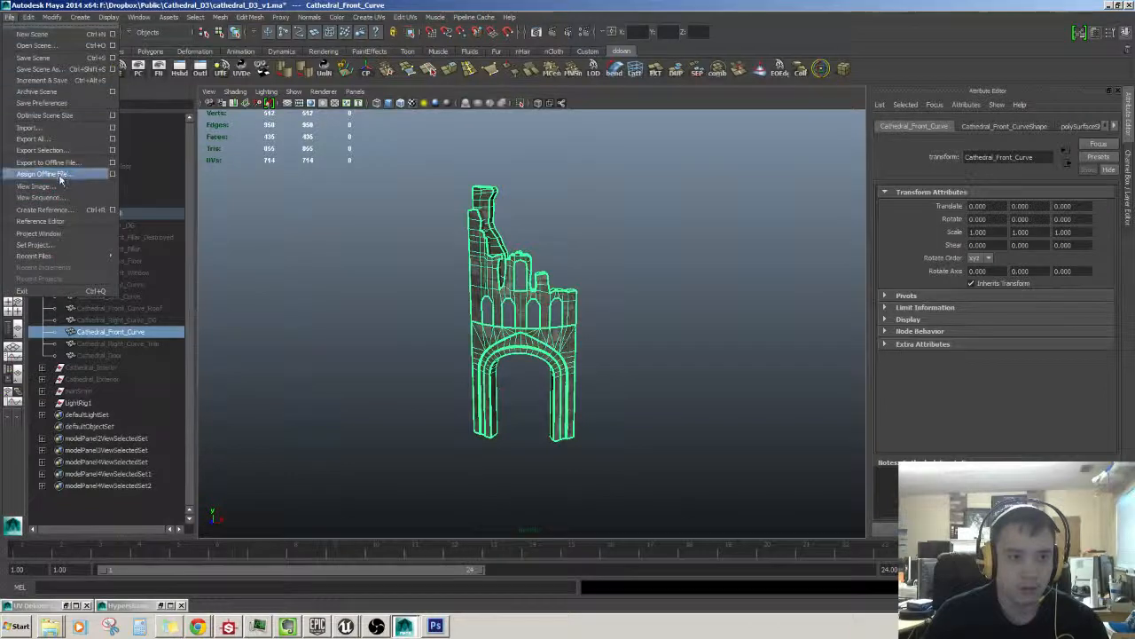
click(36, 148)
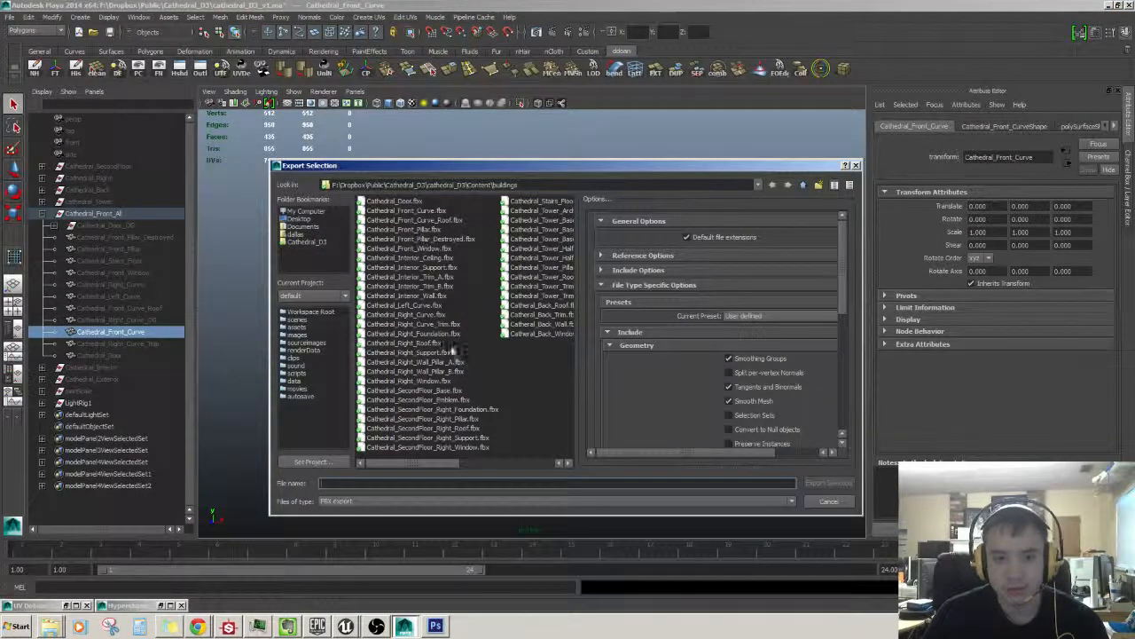
double_click(428, 211)
click(532, 352)
click(525, 389)
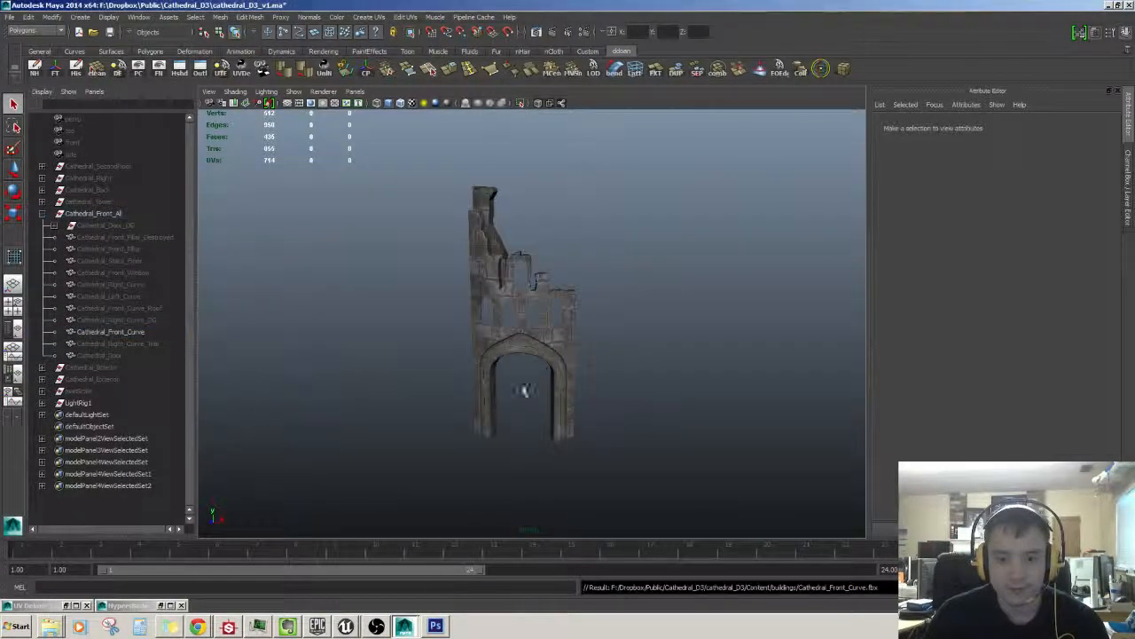
- Switch to Unreal Editor, select the Cathedral_Front_Curve wall and review its mesh and material assignments
click(345, 626)
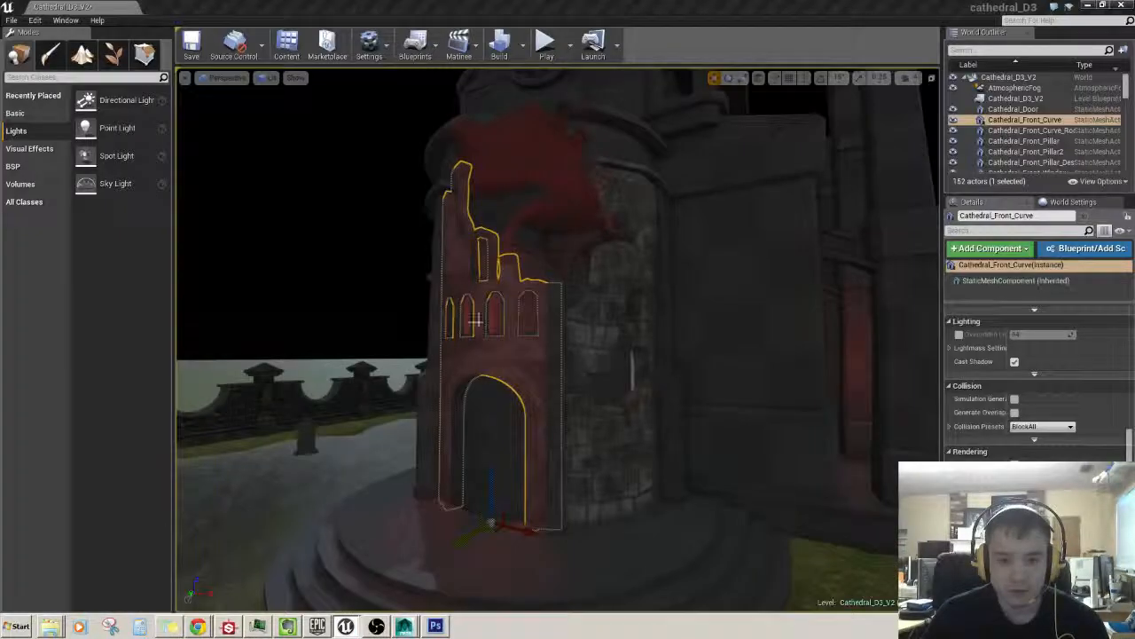
click(376, 284)
right_drag(386, 295, 513, 319)
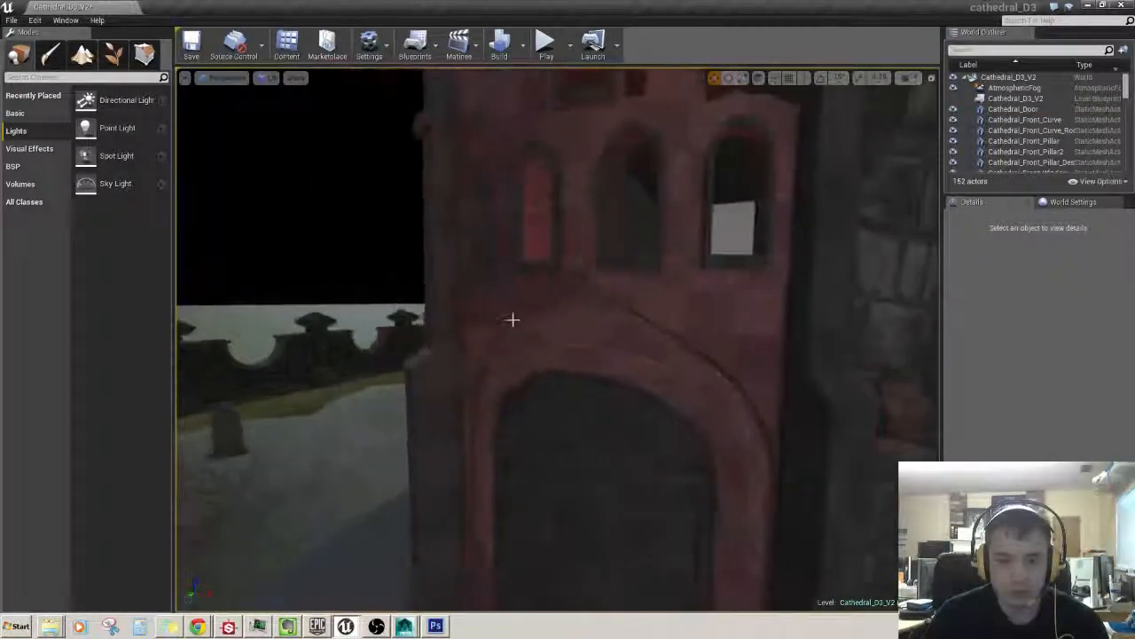
click(547, 302)
right_drag(601, 310, 553, 328)
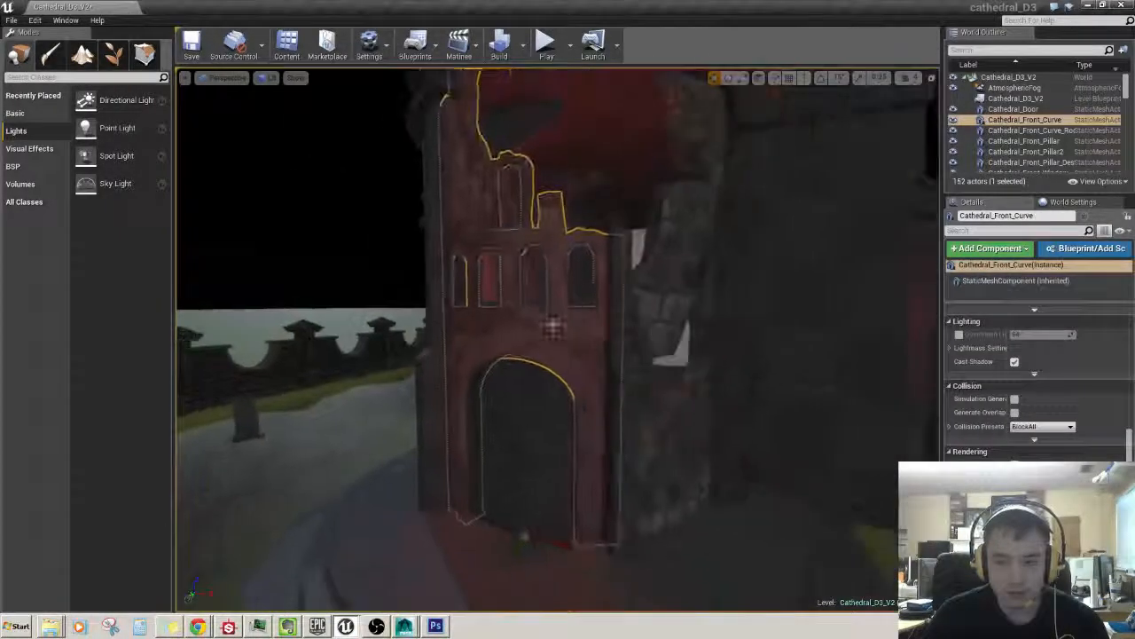
scroll(1059, 435, down, 1)
scroll(1060, 441, up, 9)
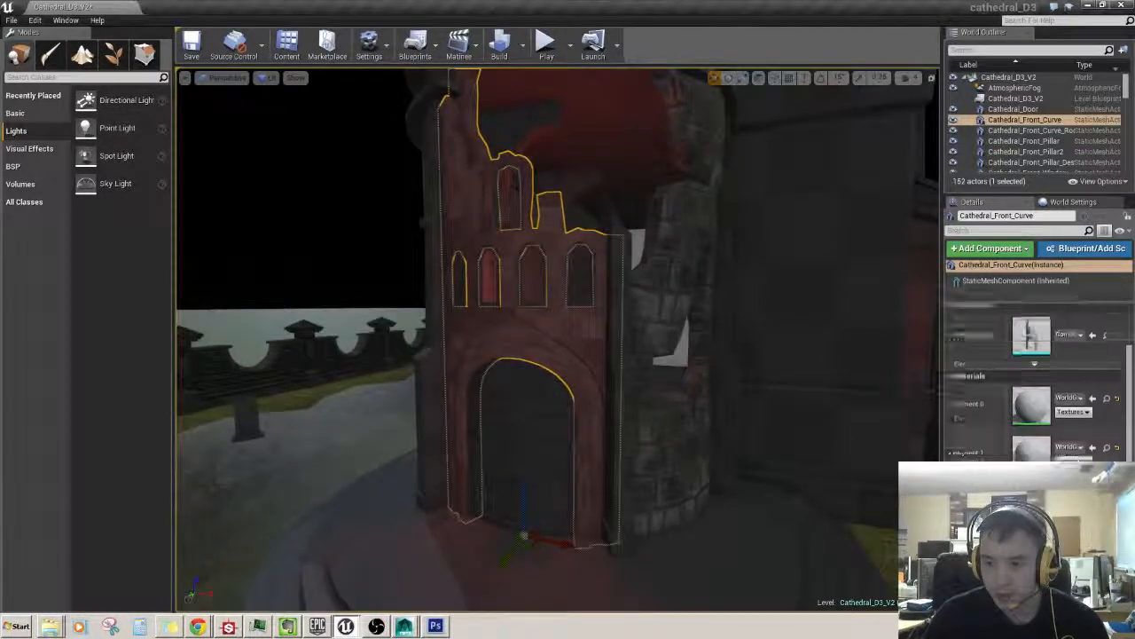
scroll(1059, 417, up, 2)
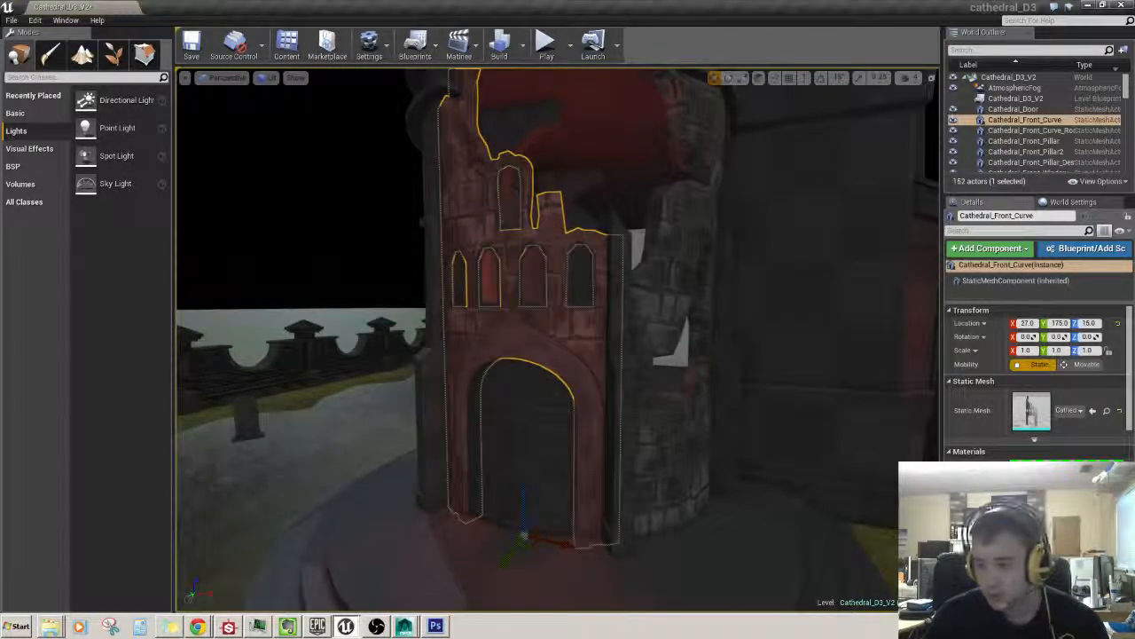
- Examine the entrance archway and surrounding curved wall up close and from a distance
click(253, 317)
key(w)
right_drag(253, 317, 310, 355)
key(s)
key(w)
mouse_move(479, 332)
right_down()
mouse_move(479, 350)
mouse_move(480, 332)
right_up()
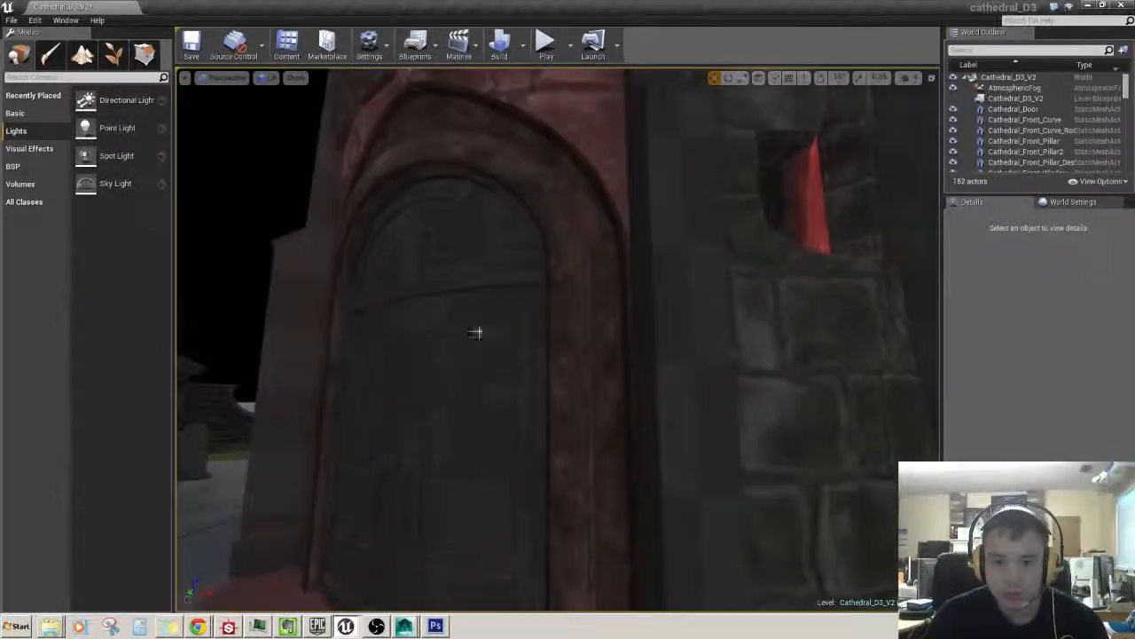
key(s)
mouse_move(574, 314)
right_down()
mouse_move(559, 321)
mouse_move(568, 282)
mouse_move(559, 321)
mouse_move(560, 308)
right_up()
key(w)
key(s)
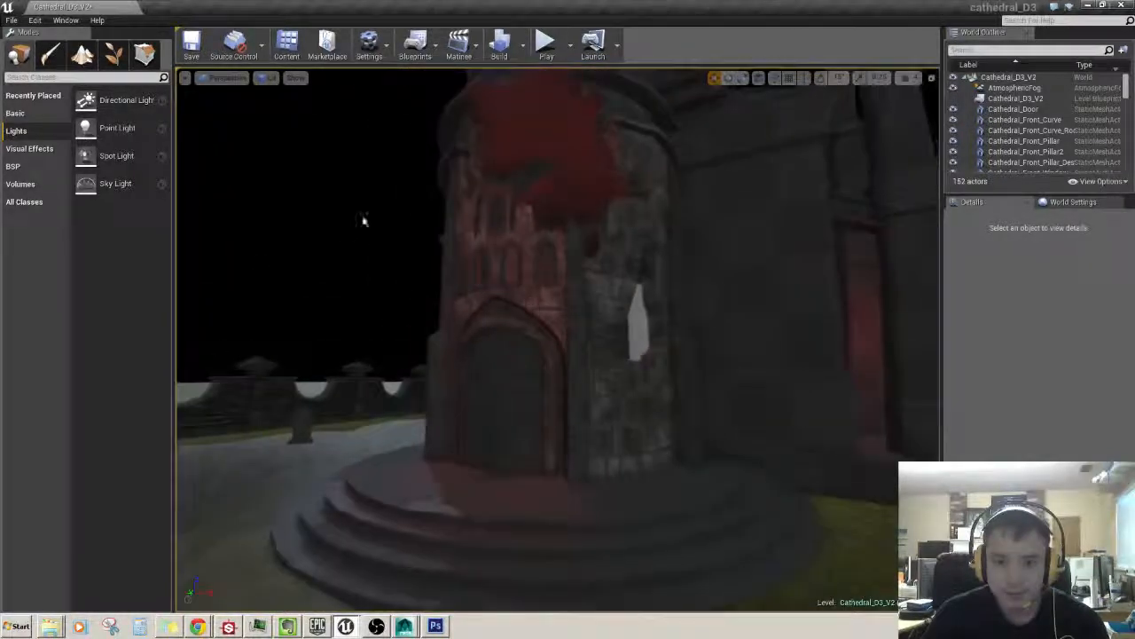
- Switch to Photoshop, close Lets_3DMODEL.psd and bring up the file explorer
click(435, 627)
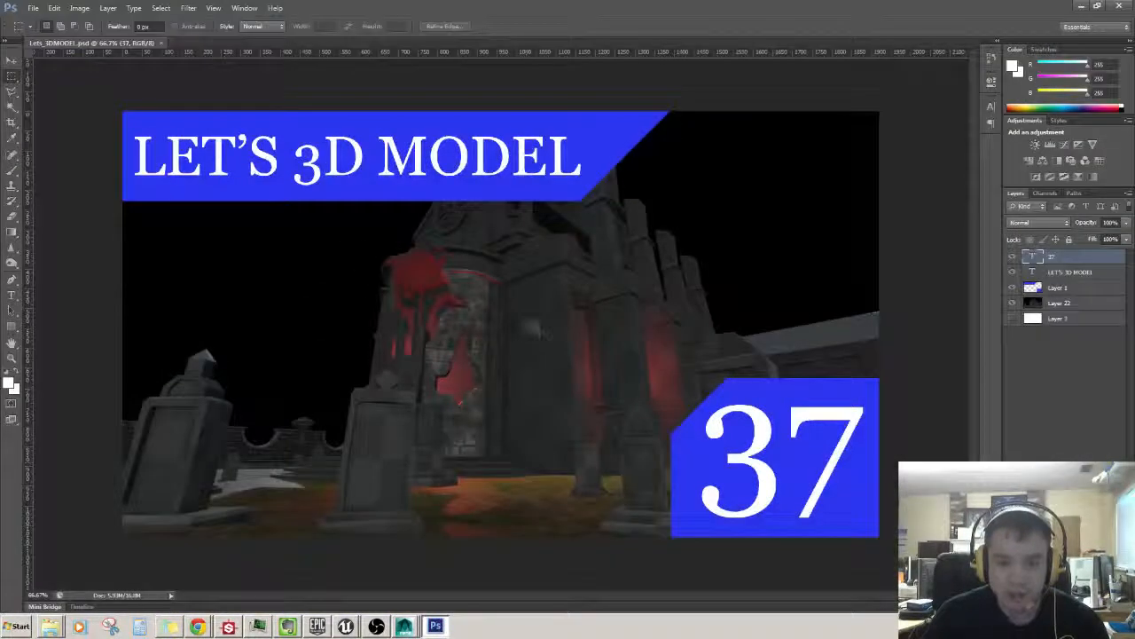
click(160, 42)
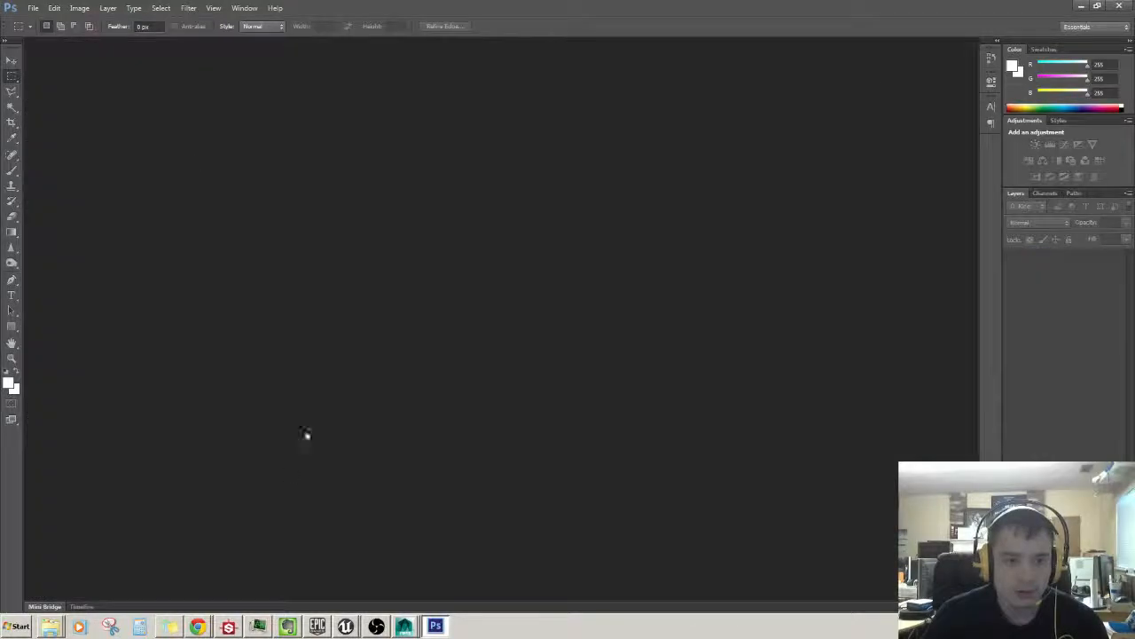
click(50, 628)
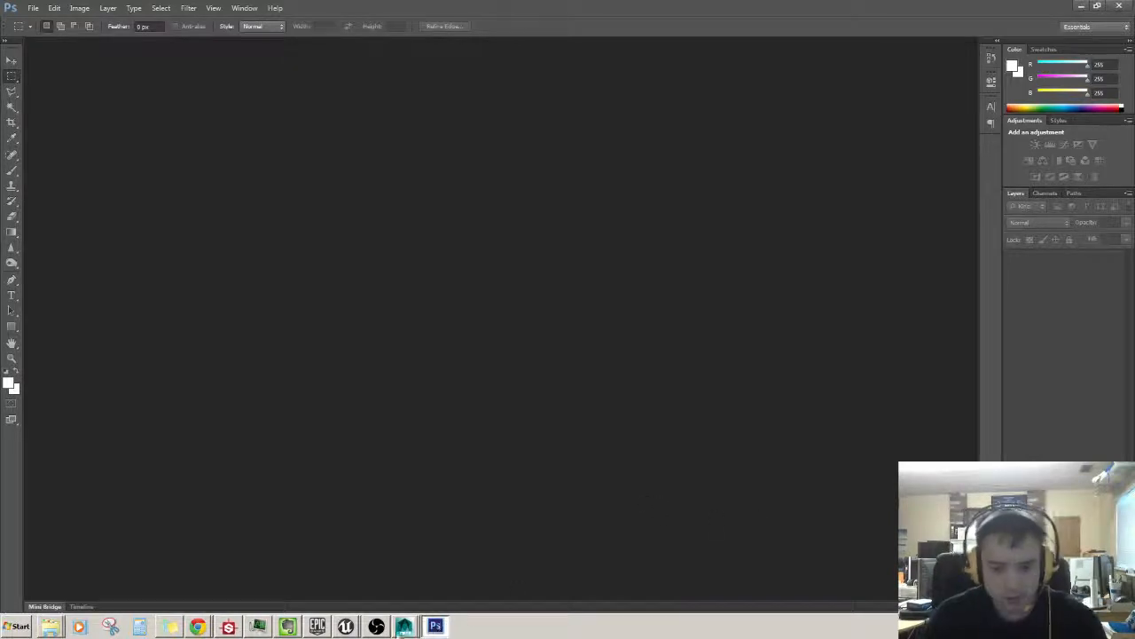
- Return to Unreal Editor, select the Cathedral_Front_Curve wall and open its TomeStone01 material
click(346, 627)
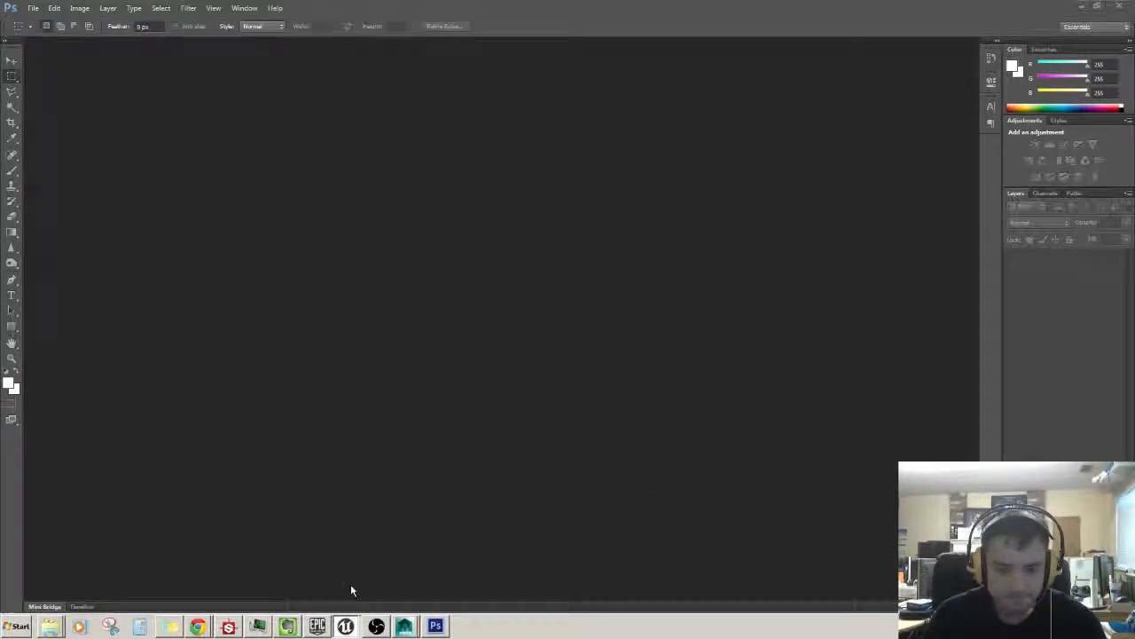
right_drag(518, 447, 508, 417)
click(520, 329)
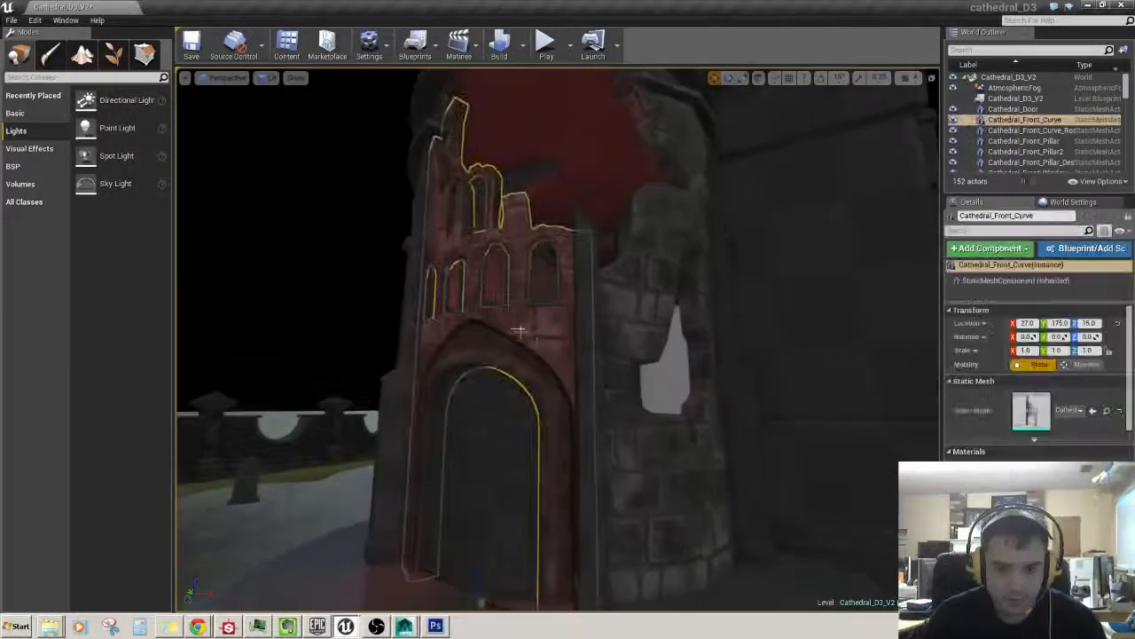
scroll(519, 329, down, 3)
scroll(547, 352, up, 3)
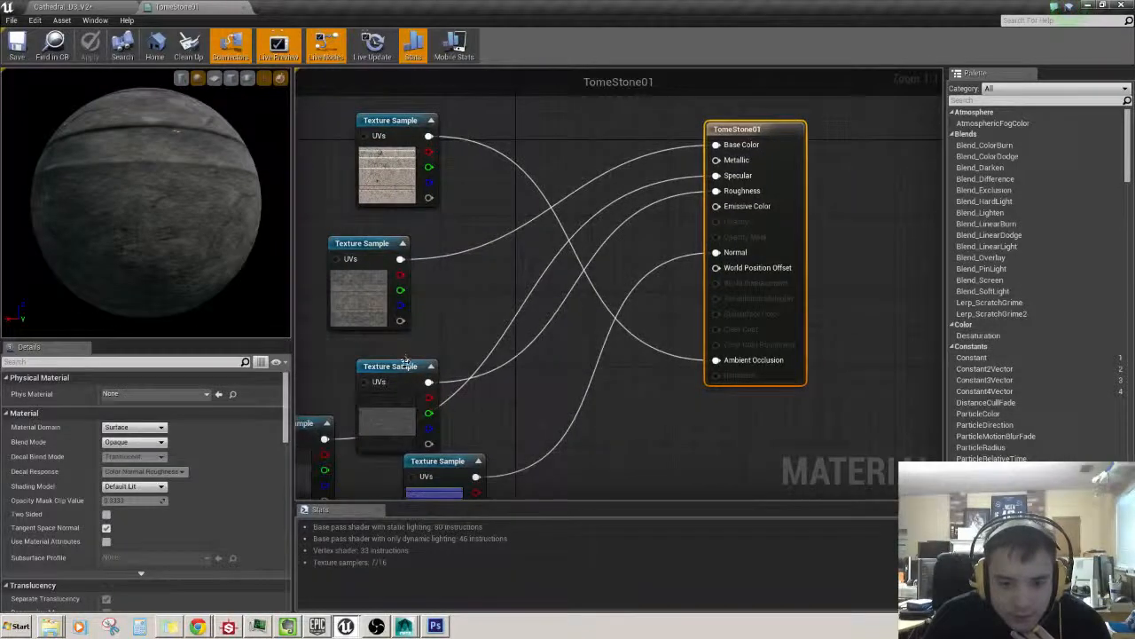
- Examine the texture samples feeding Specular and Roughness in TomeStone01 and the stone surface on the preview sphere
drag(406, 361, 408, 358)
right_drag(612, 368, 648, 285)
click(394, 362)
drag(395, 362, 403, 352)
mouse_move(655, 346)
right_down()
mouse_move(641, 385)
mouse_move(677, 337)
mouse_move(663, 365)
right_up()
drag(424, 400, 424, 390)
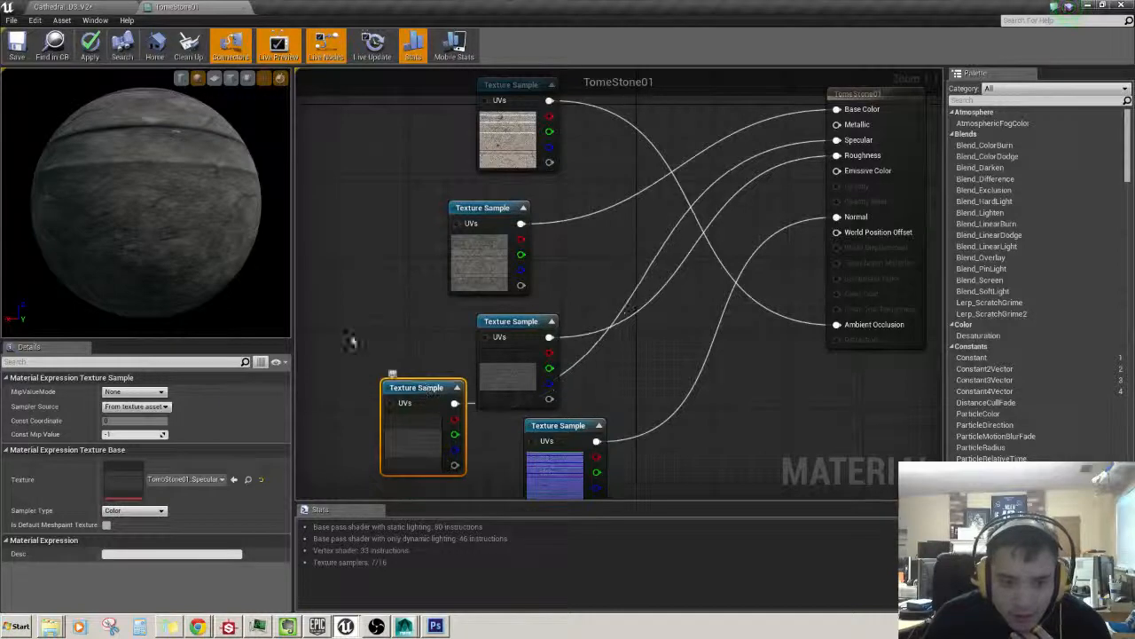
drag(168, 216, 185, 216)
right_drag(756, 246, 717, 240)
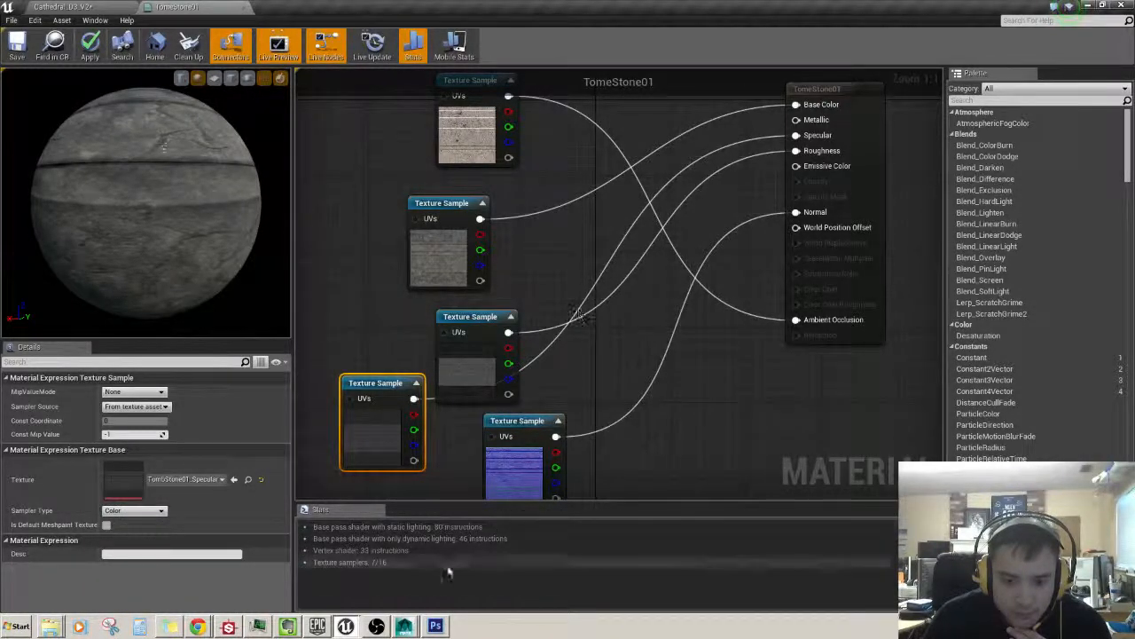
- In Photoshop, close TombStone01_Color.psd and stamp all layers of TombStone01_Specular.psd into a new merged layer
click(436, 625)
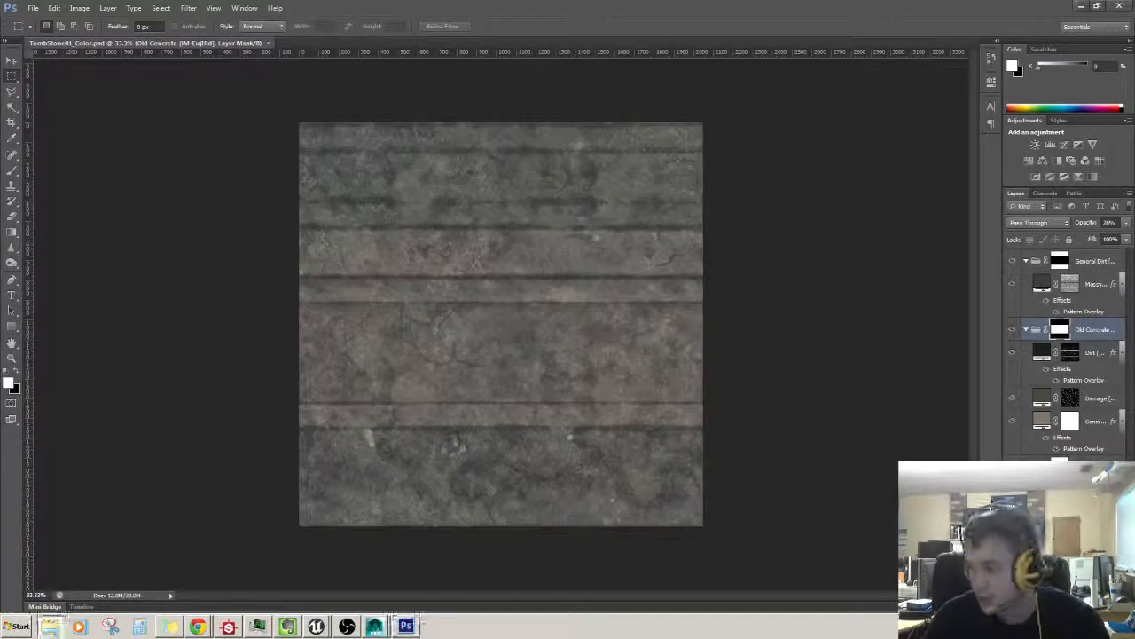
click(268, 42)
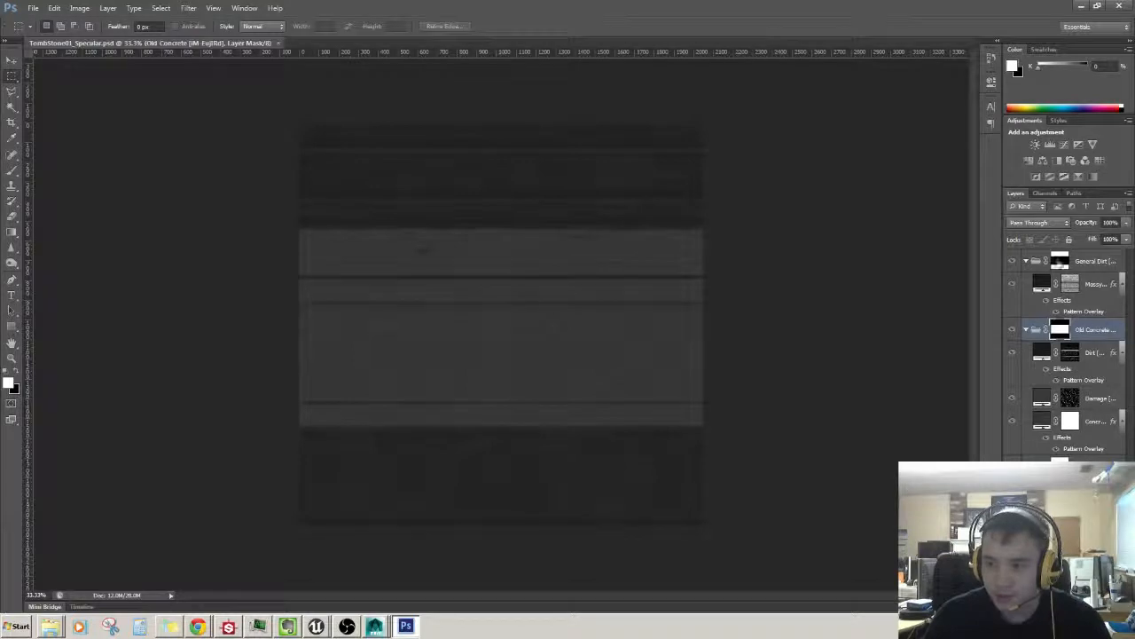
click(1061, 263)
shift+click(1087, 523)
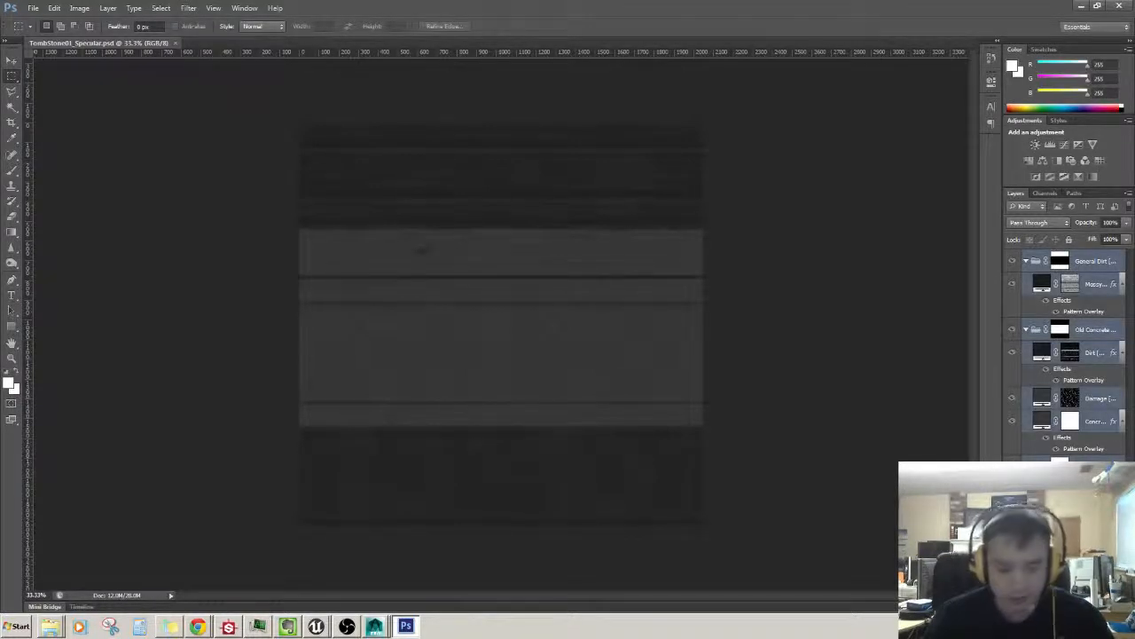
key(ctrl+e)
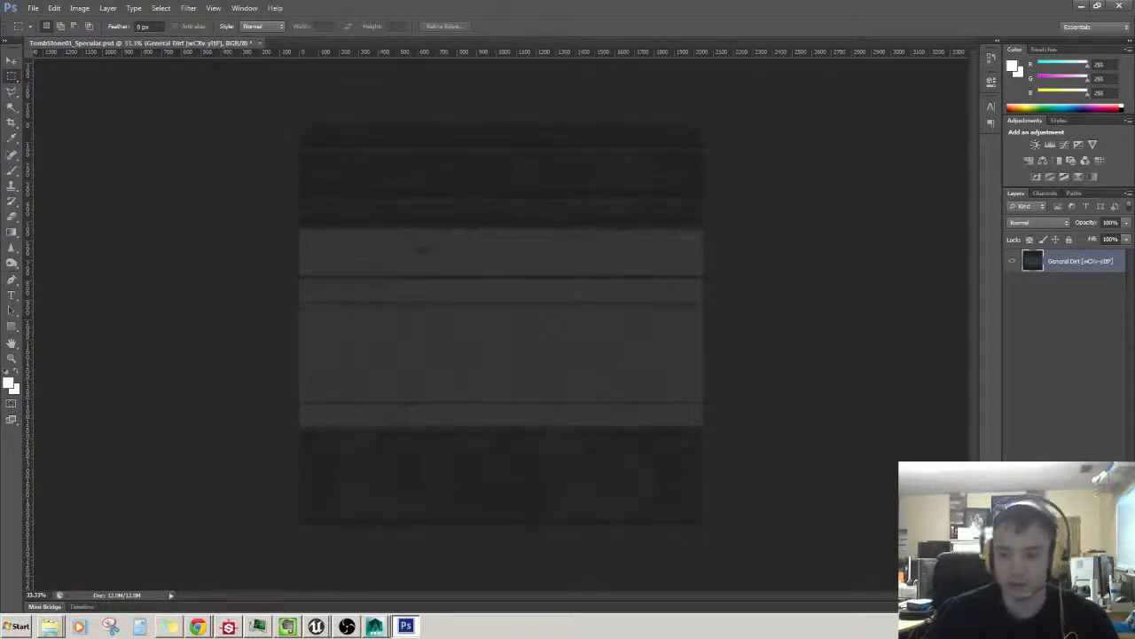
key(ctrl+z)
key(ctrl+shift+alt+e)
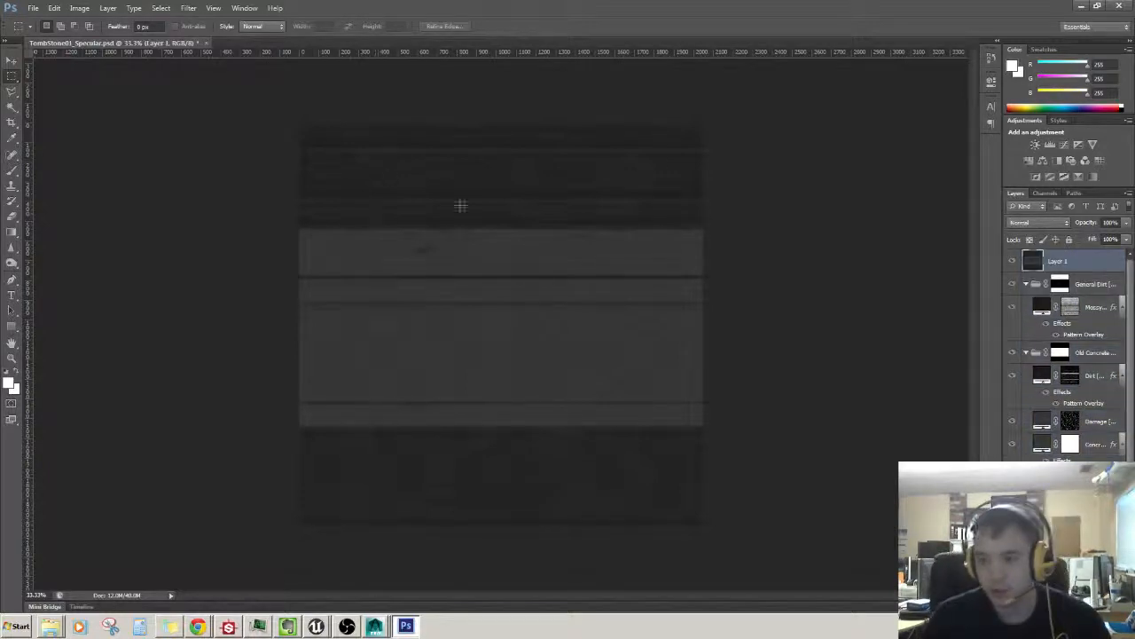
- Collapse and hide the General Dirt, Old Concrete, Rock and Background layers, and invert the merged layer's colors
click(1026, 284)
click(1027, 307)
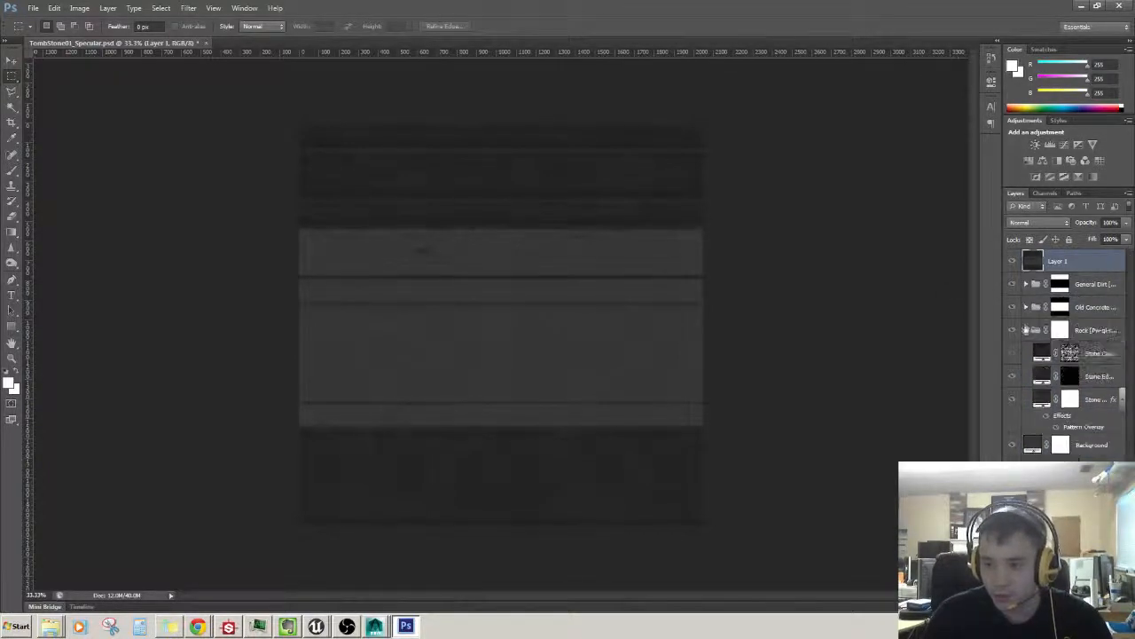
click(1025, 329)
drag(1015, 284, 1012, 354)
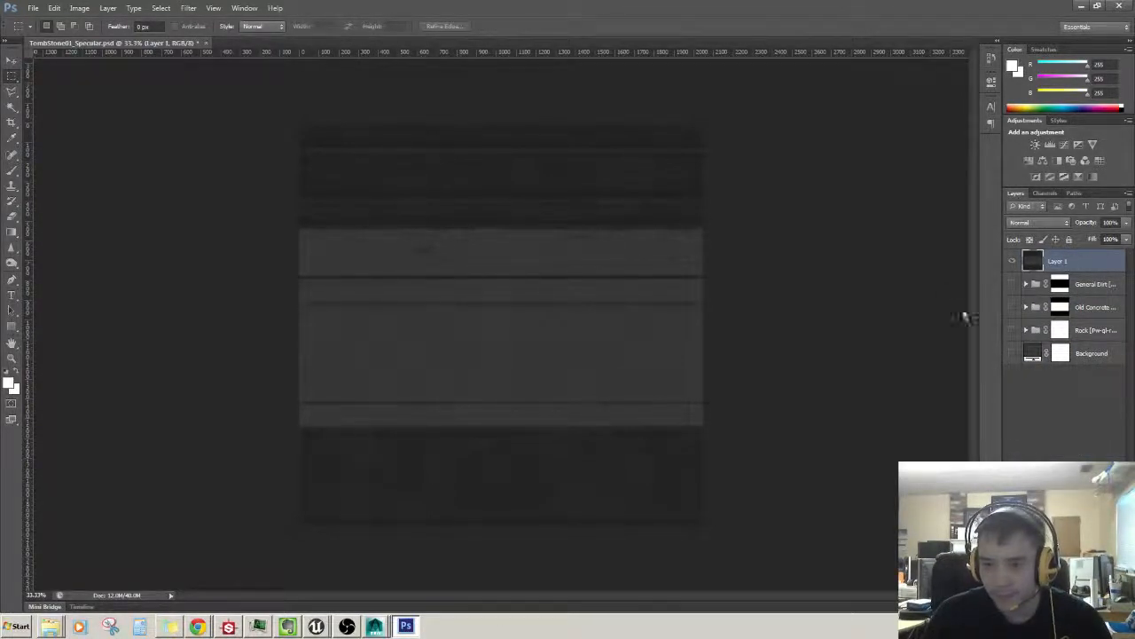
key(ctrl+i)
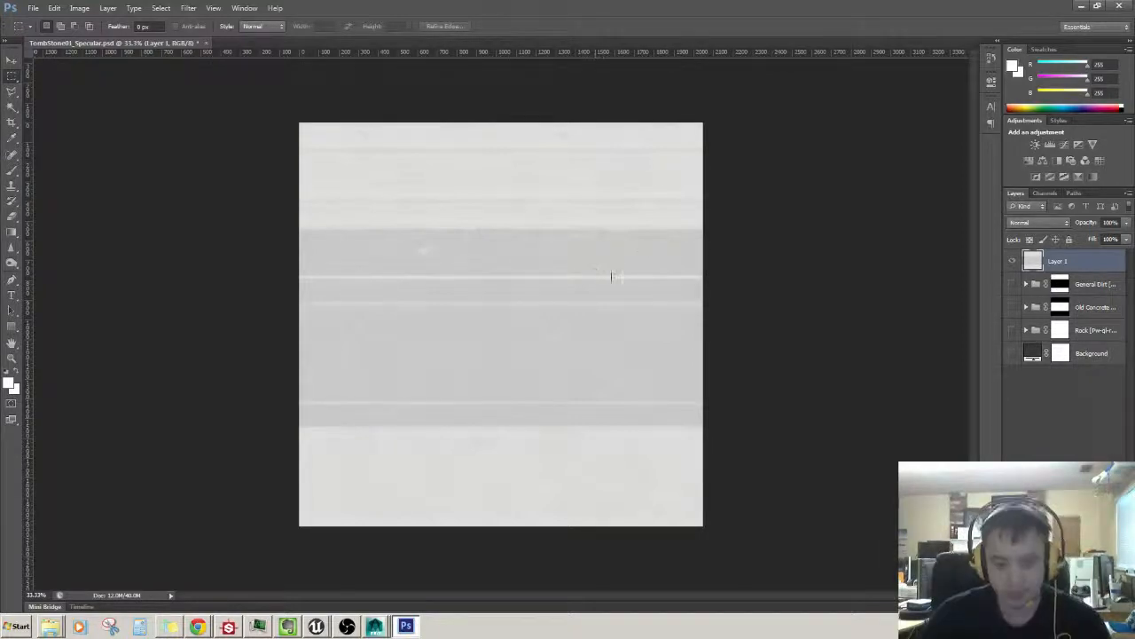
- Save the inverted texture as TombStone01_Roughness.psd in the textures folder with maximized compatibility, and close the document
key(ctrl+shift+s)
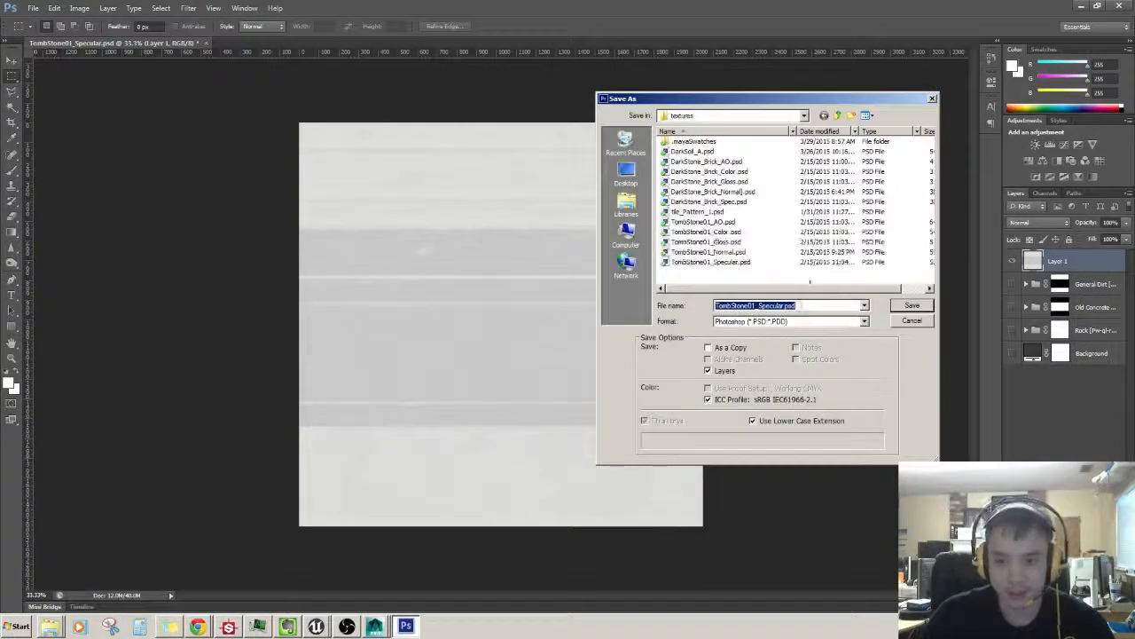
click(741, 322)
click(755, 326)
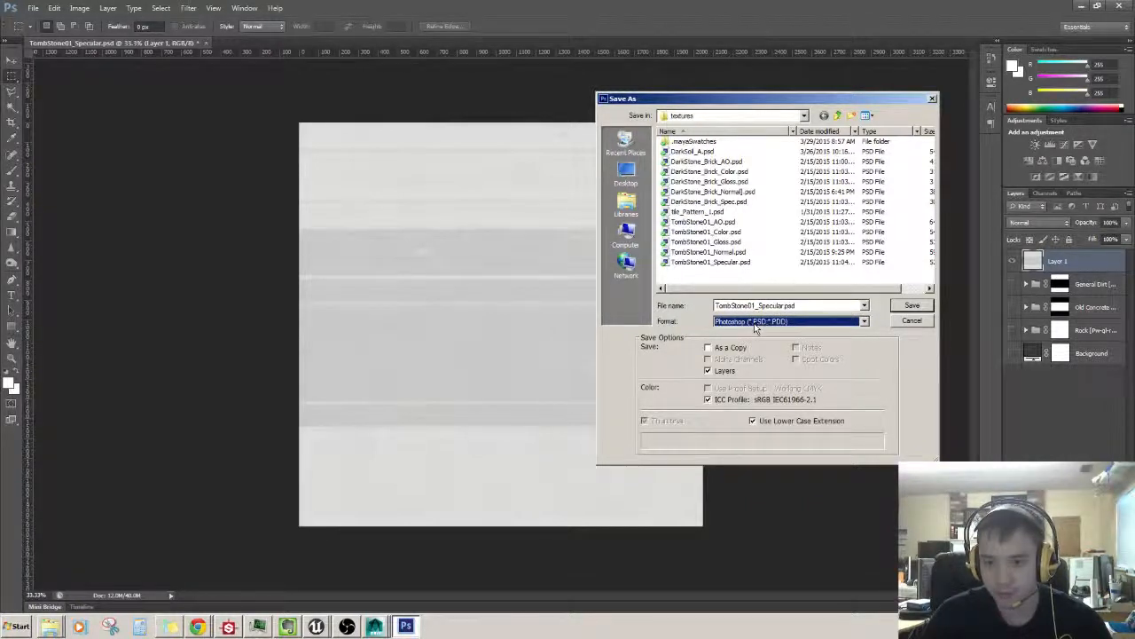
double_click(755, 325)
click(781, 305)
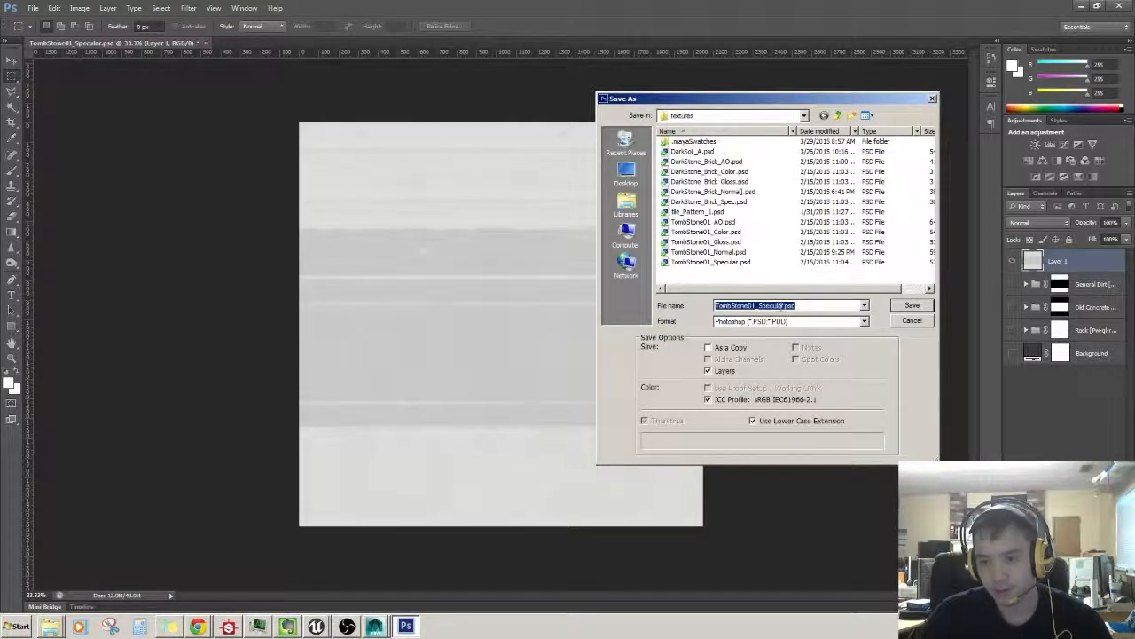
click(780, 305)
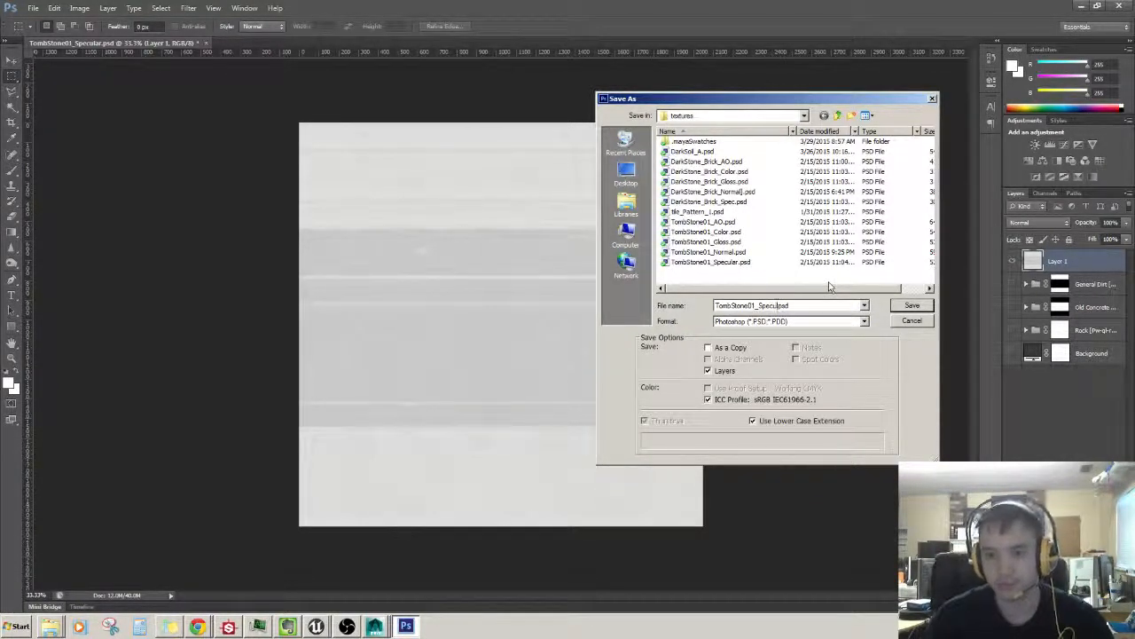
key(BackSpace)
key(BackSpace)
key(BackSpace)
key(BackSpace)
key(BackSpace)
key(BackSpace)
text(Roughness)
key(Return)
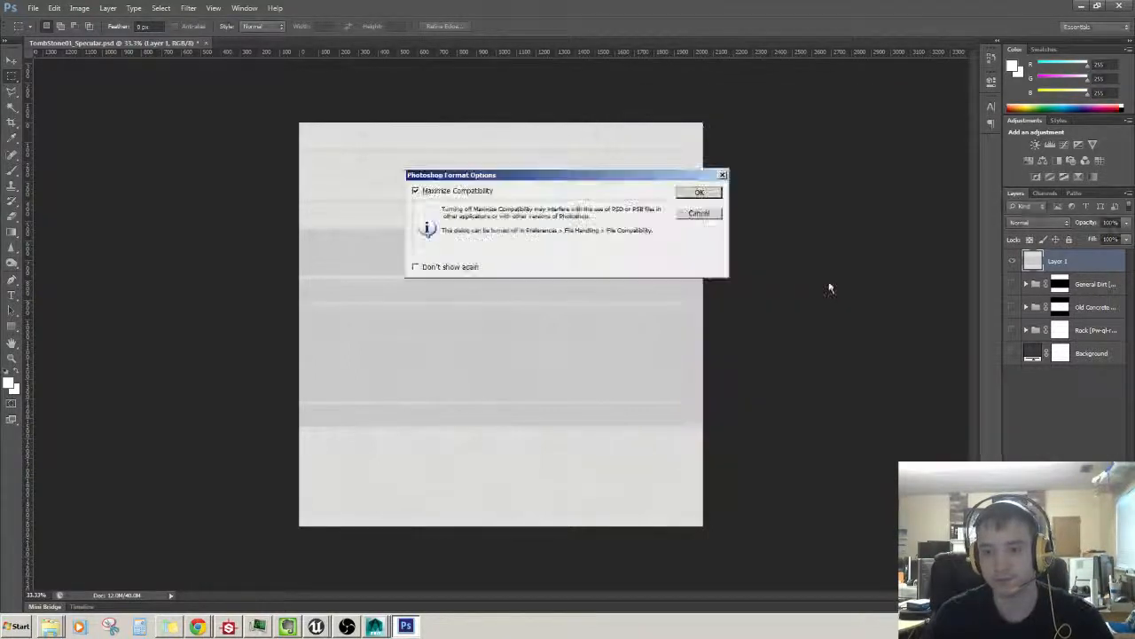
key(Return)
click(210, 43)
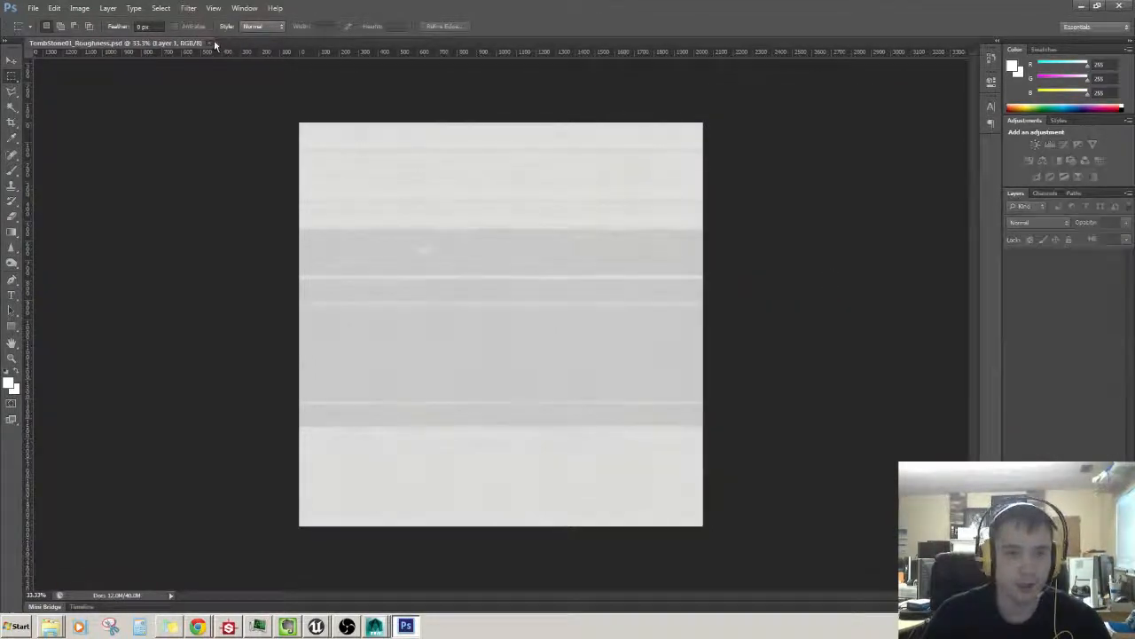
- Save a copy of the roughness texture as TombStone01_Roughness.png in the textures folder with smallest compression and no interlacing
key(alt+Tab)
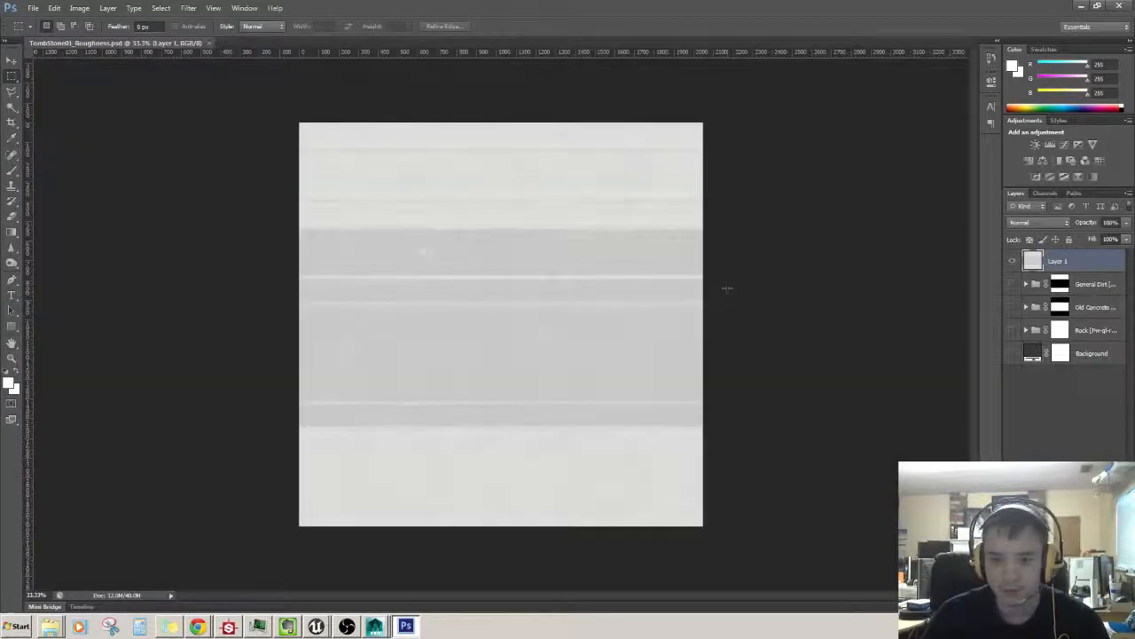
key(ctrl+shift+s)
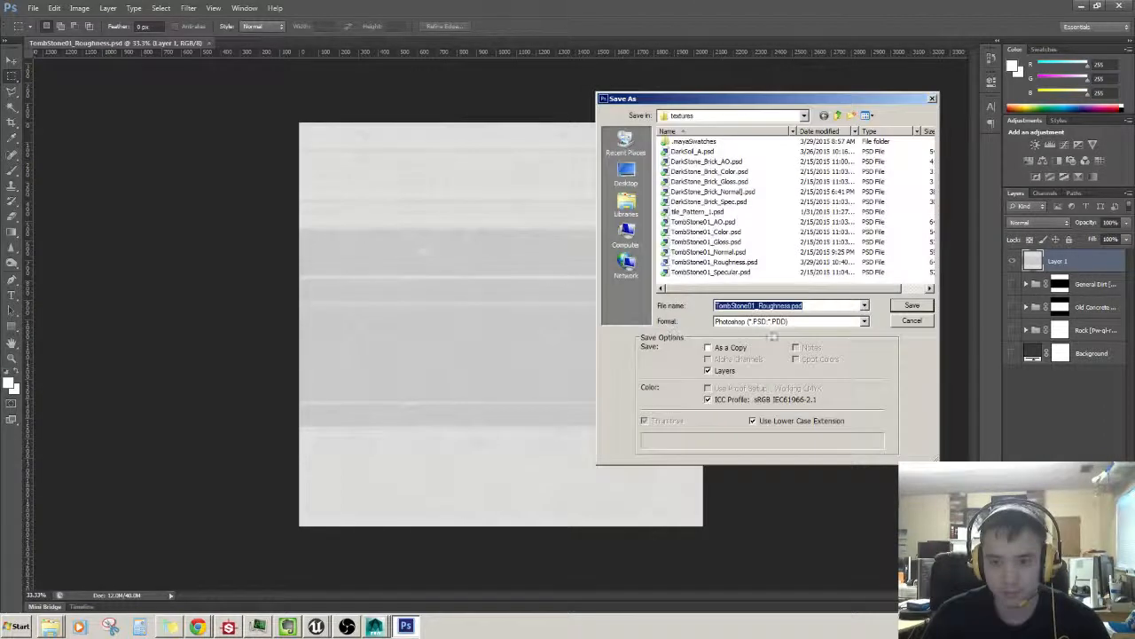
click(776, 321)
click(770, 455)
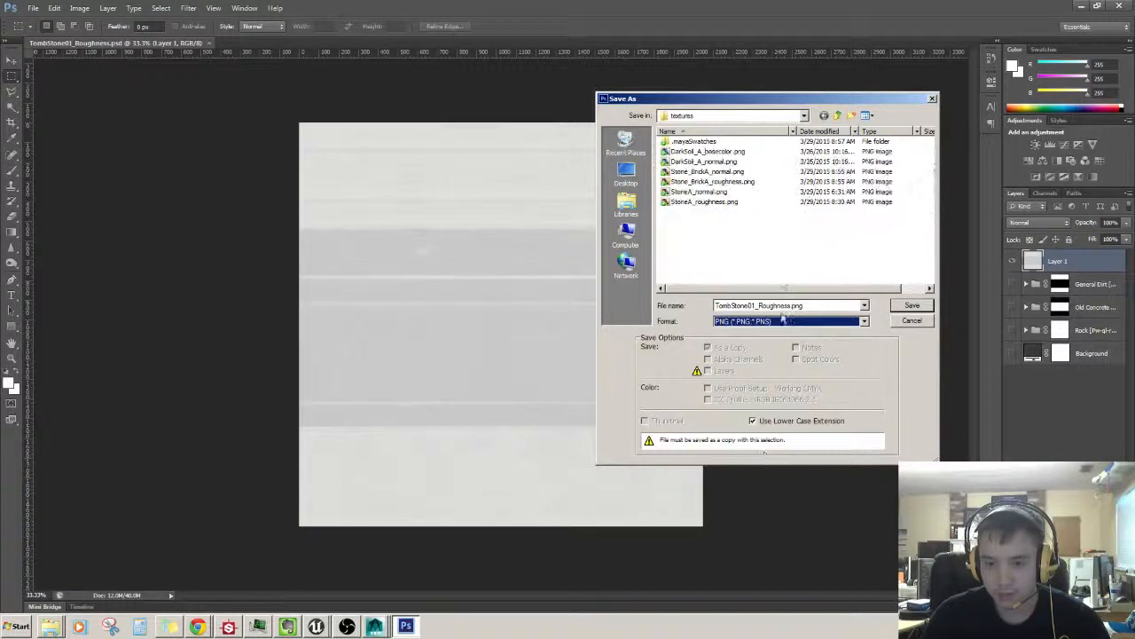
click(901, 305)
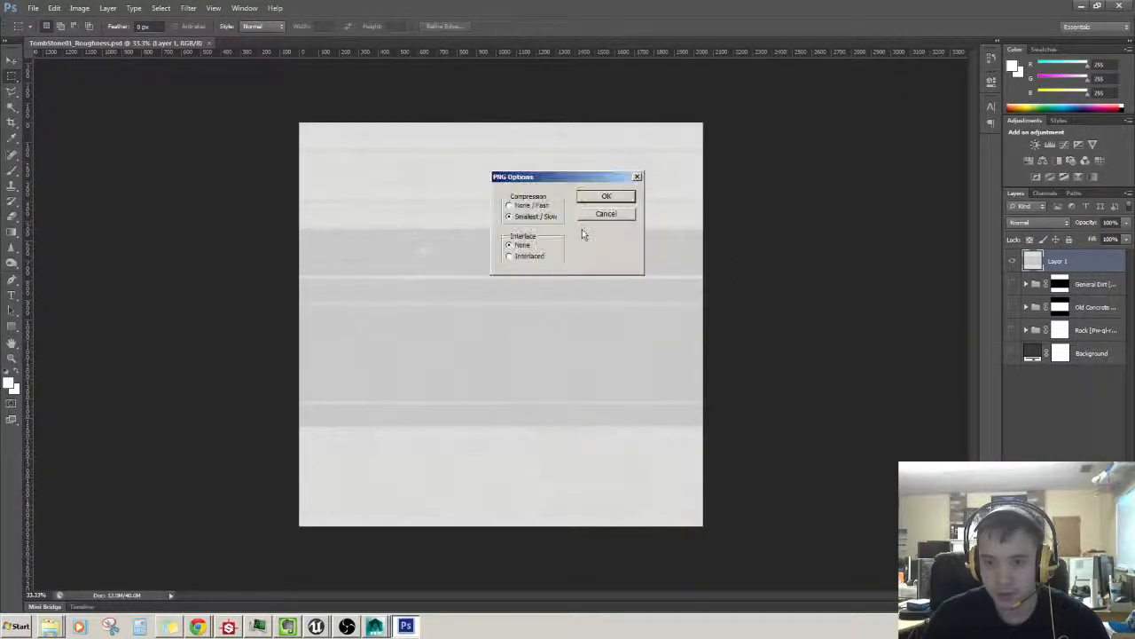
click(604, 196)
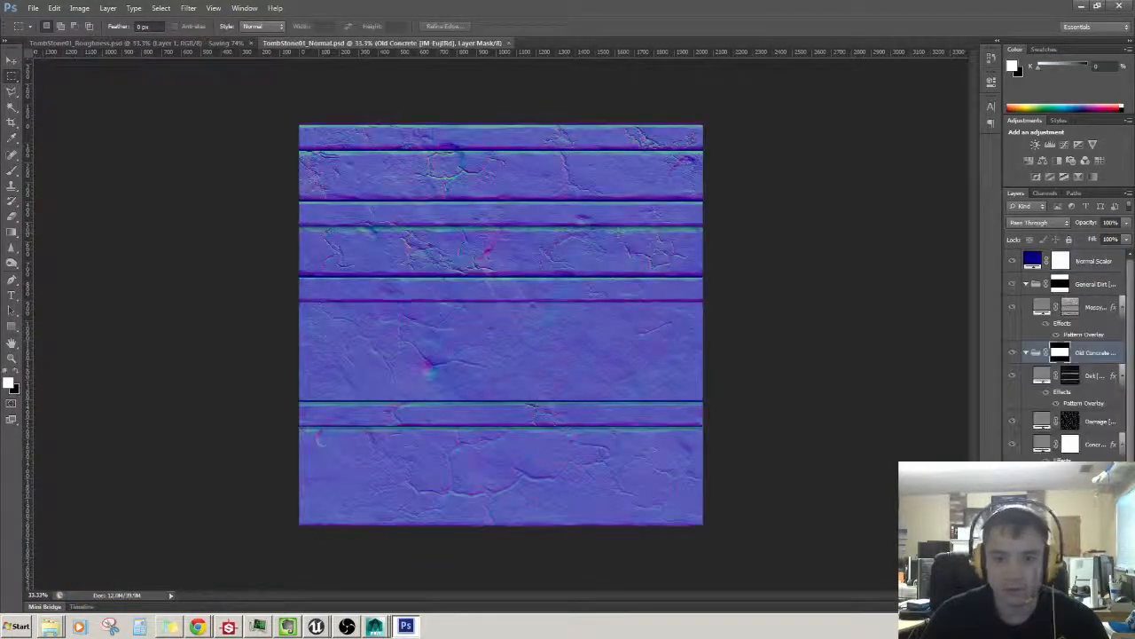
- Stamp all layers of TombStone01_Normal.psd into a new merged layer and hide the original layers and groups beneath it
click(1026, 284)
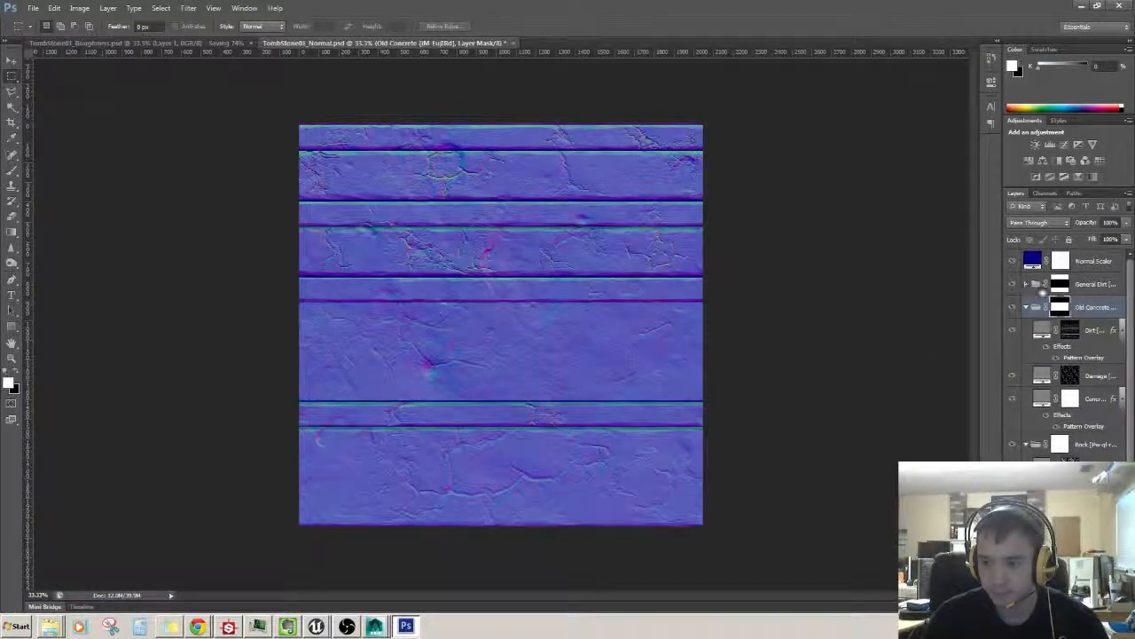
click(1027, 307)
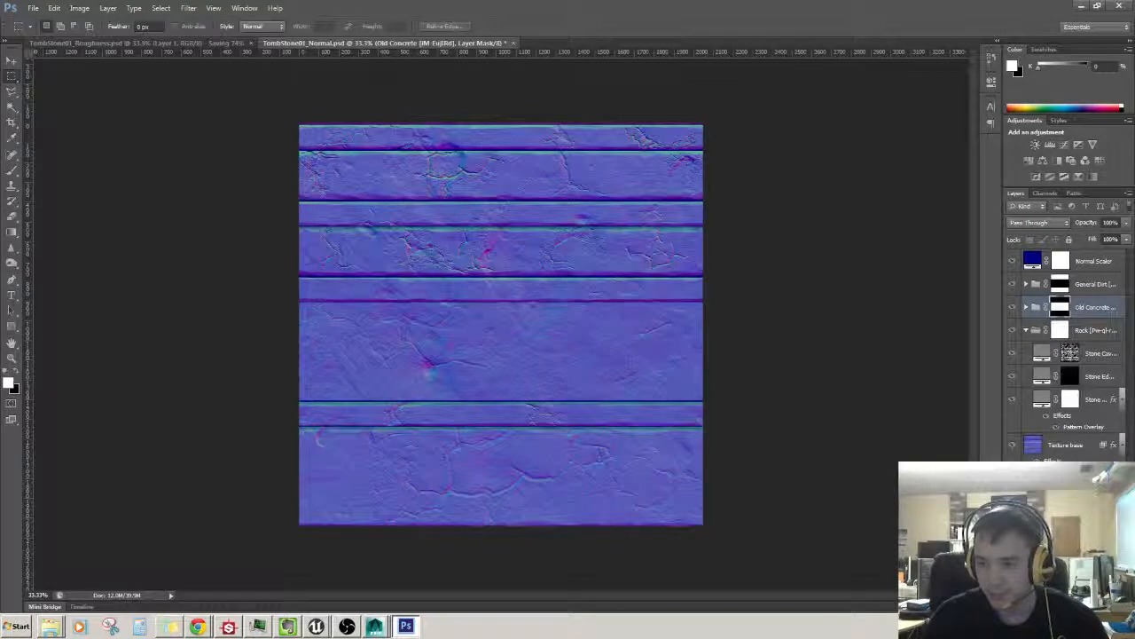
shift+click(1097, 262)
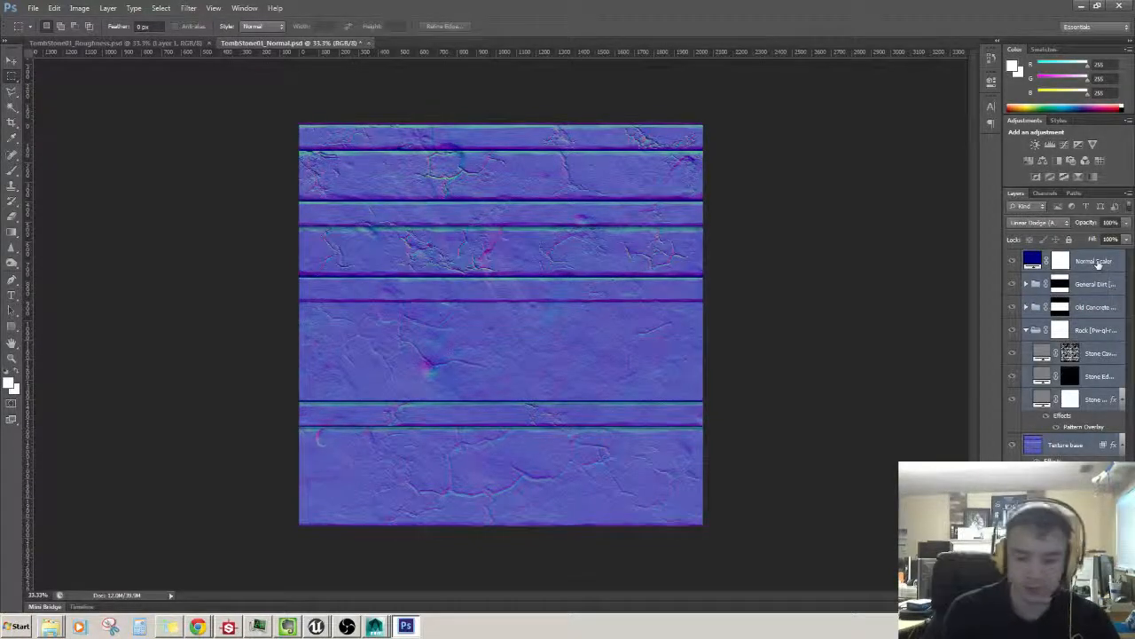
key(ctrl+alt+shift+e)
click(1091, 288)
drag(1010, 289, 1016, 422)
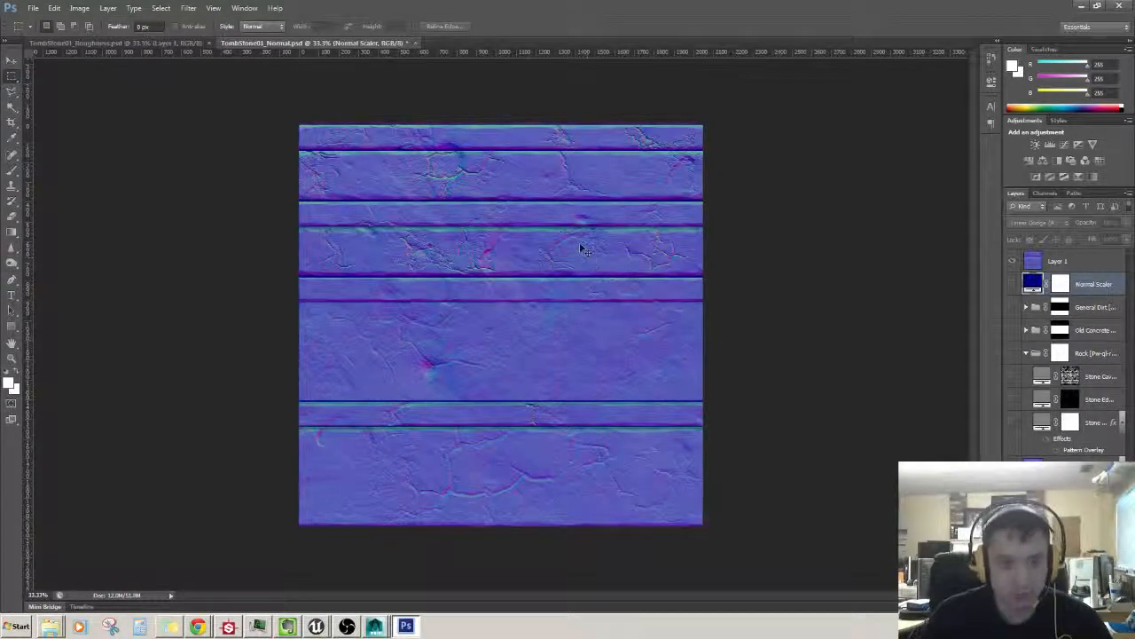
- Save a copy of the normal map as TombStone01_Normal.png in the textures folder with the default PNG options
key(ctrl+shift+s)
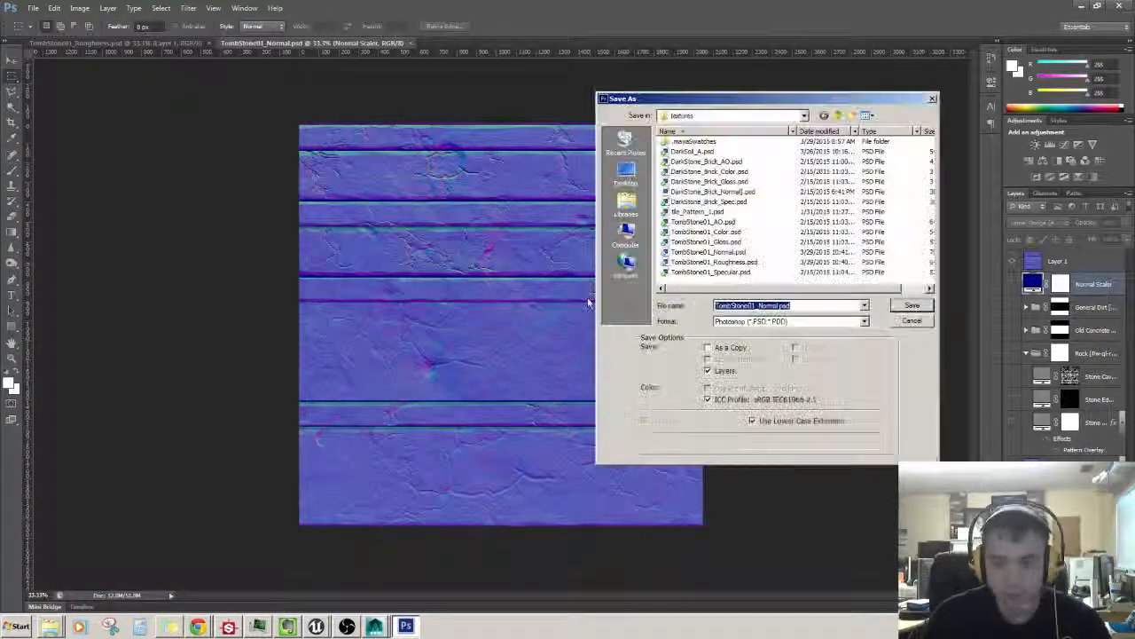
click(771, 322)
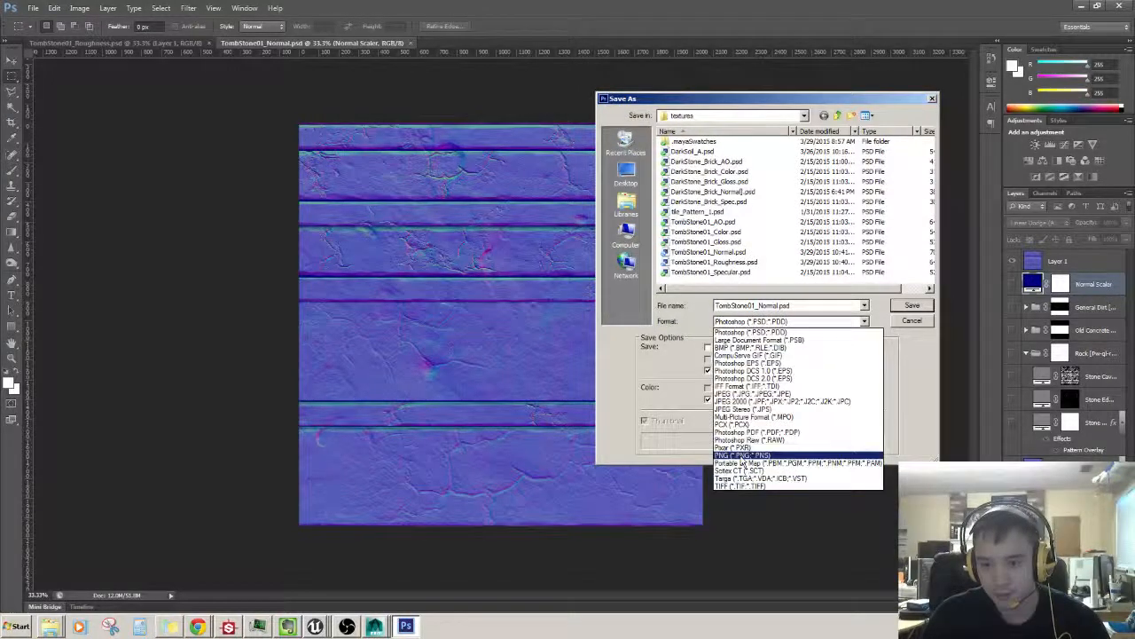
click(745, 456)
click(820, 305)
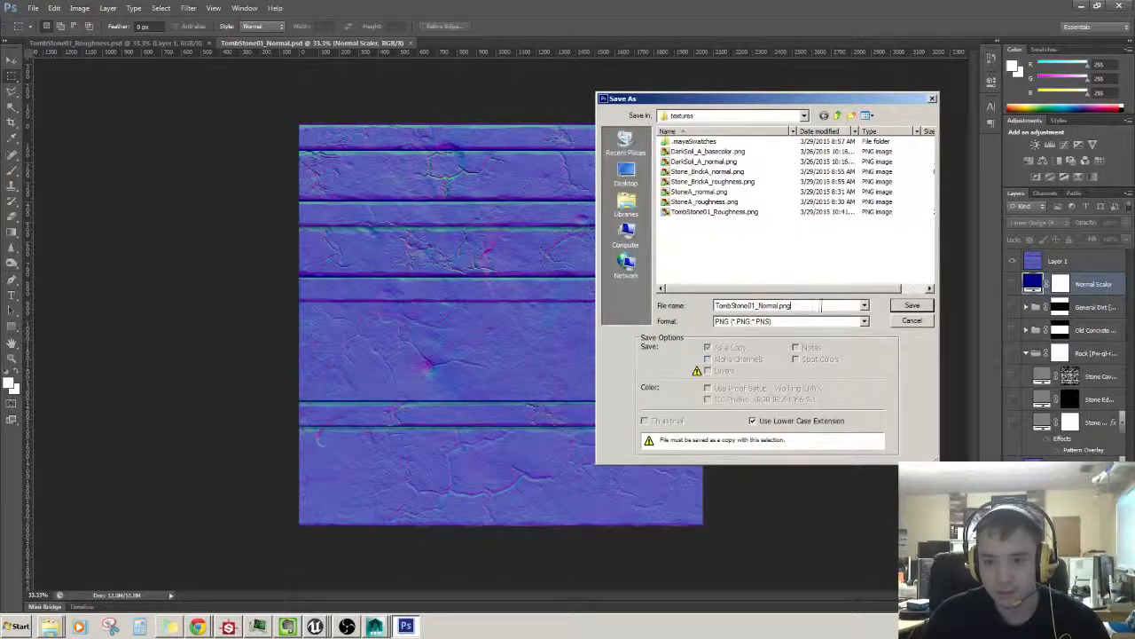
click(912, 306)
click(604, 195)
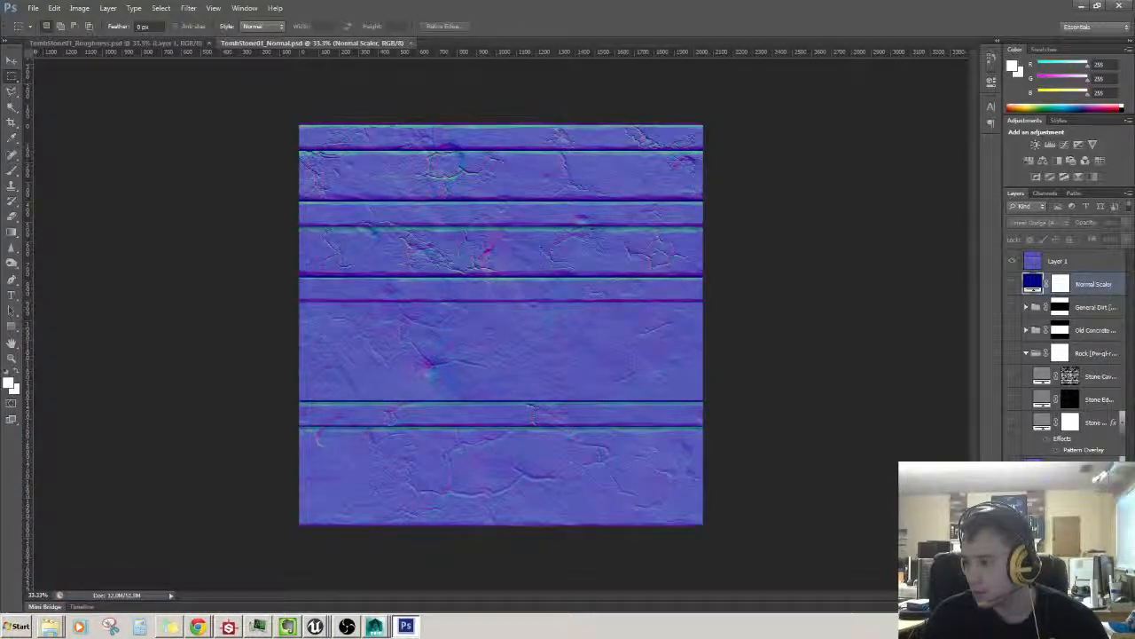
- Close the TombStone01_Normal.psd and TombStone01_Roughness.psd documents and open TombStone01_Color.psd
click(411, 43)
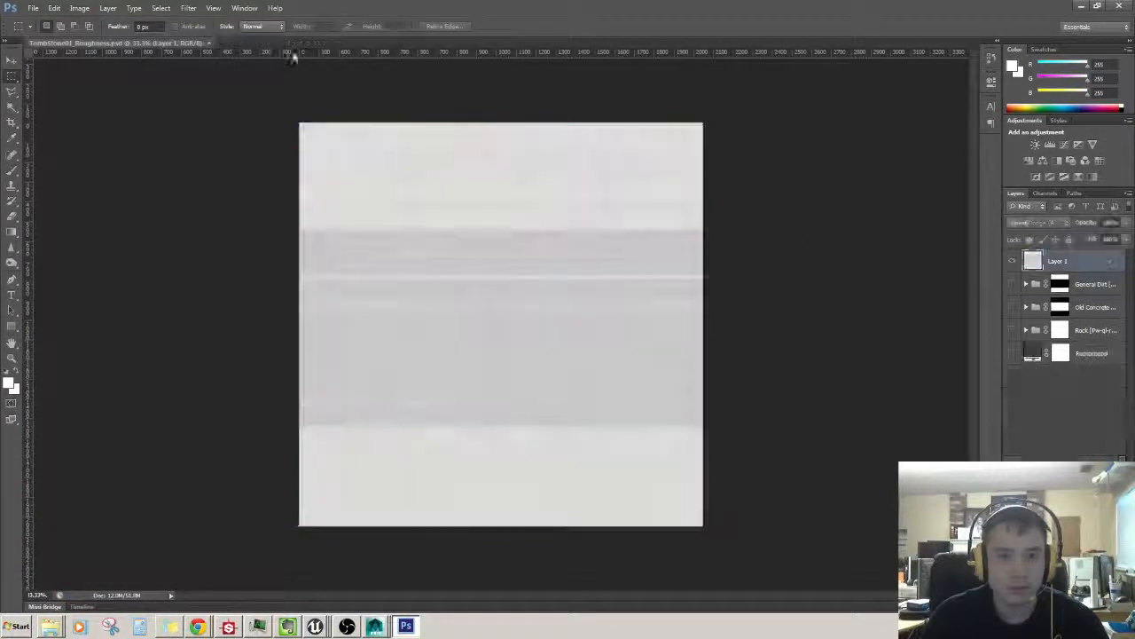
click(209, 43)
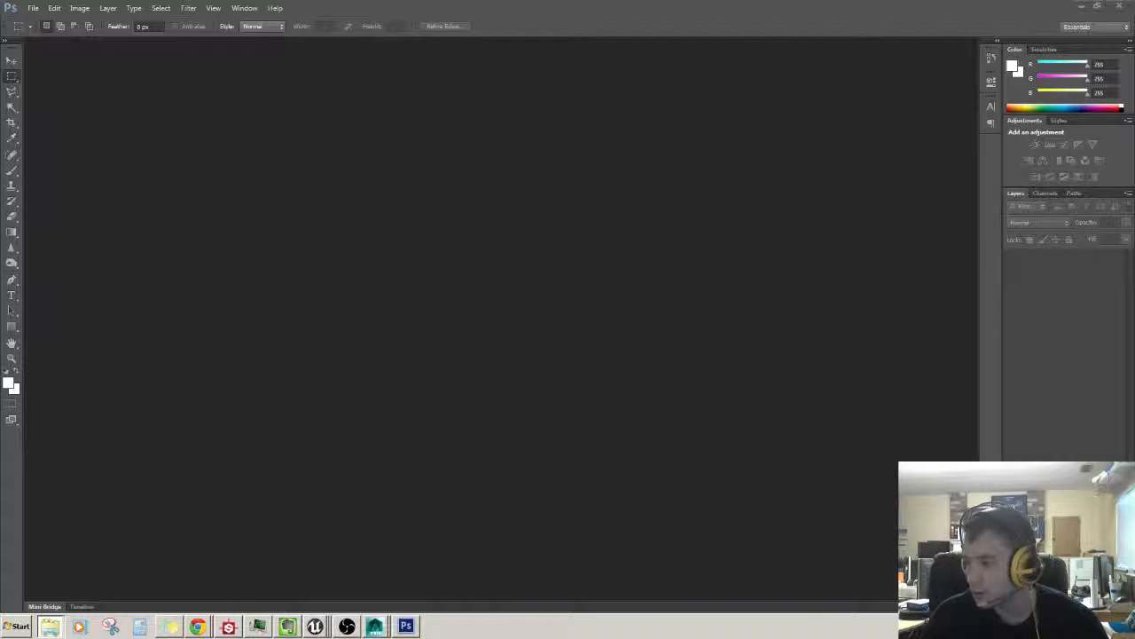
drag(121, 45, 207, 132)
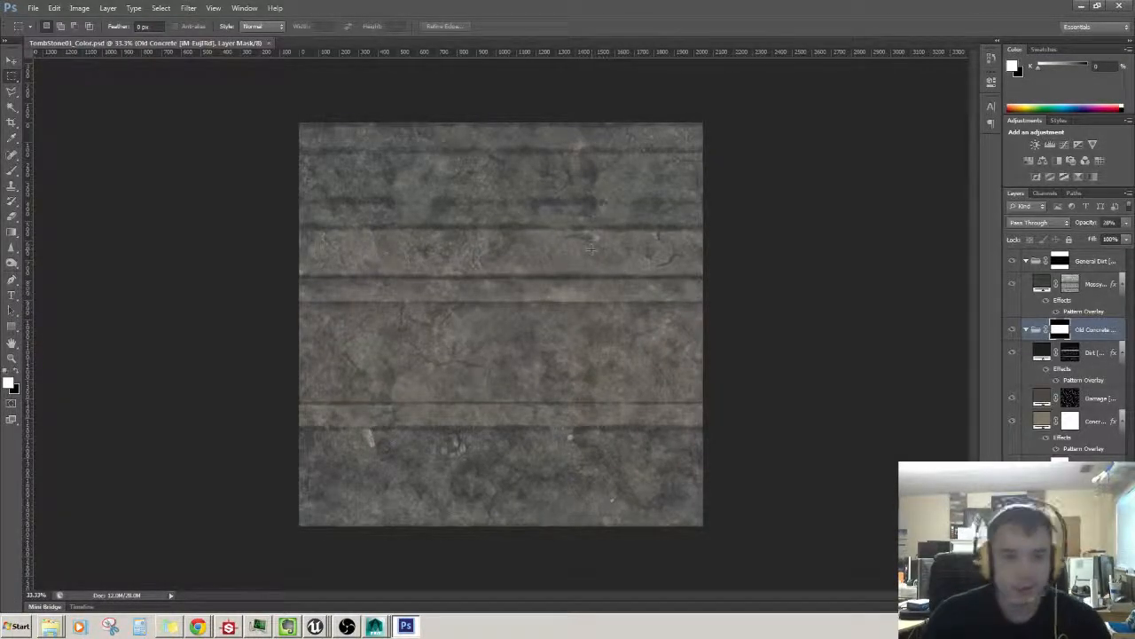
- Save a copy of the color texture as TombStone01_Color.tga in Targa format at 24 bits/pixel without compression
key(ctrl+shift+s)
click(781, 321)
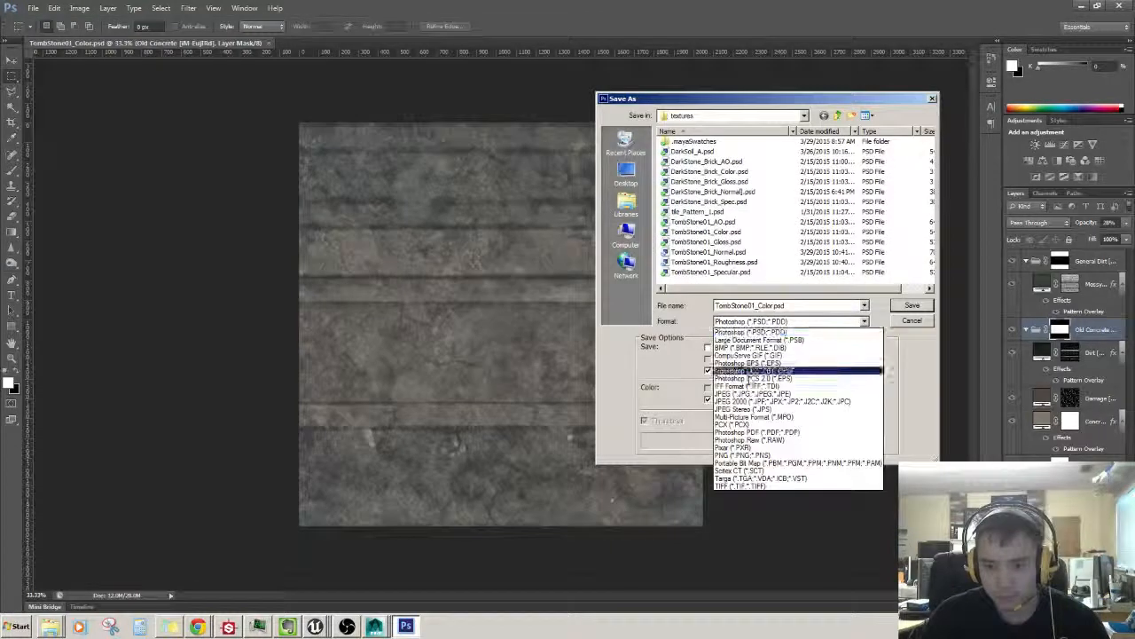
click(750, 478)
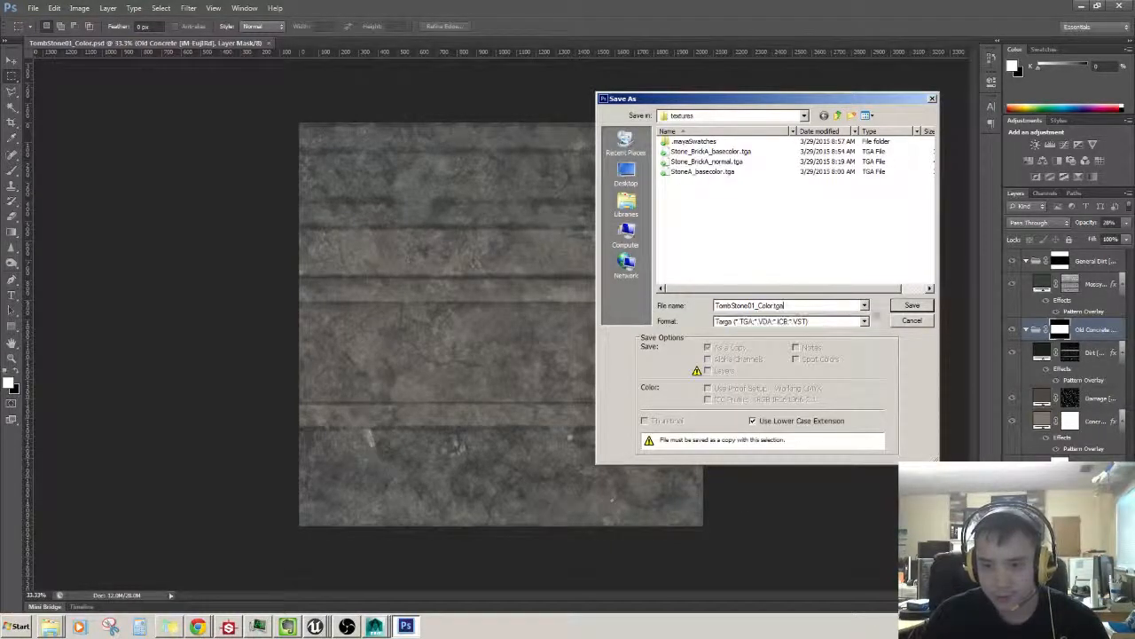
click(912, 307)
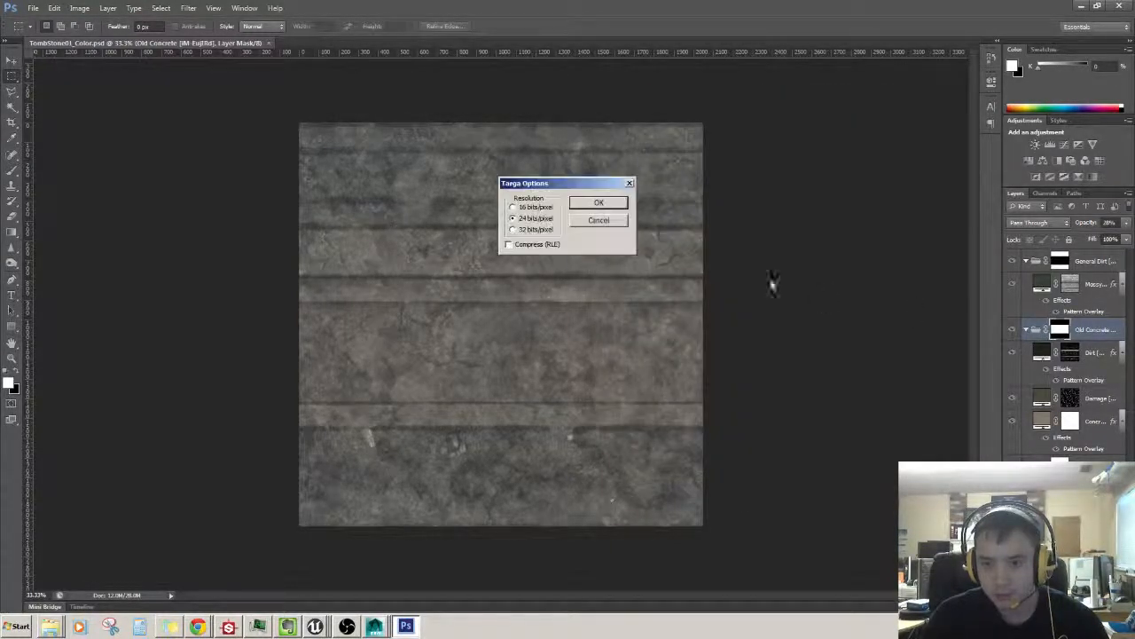
click(619, 202)
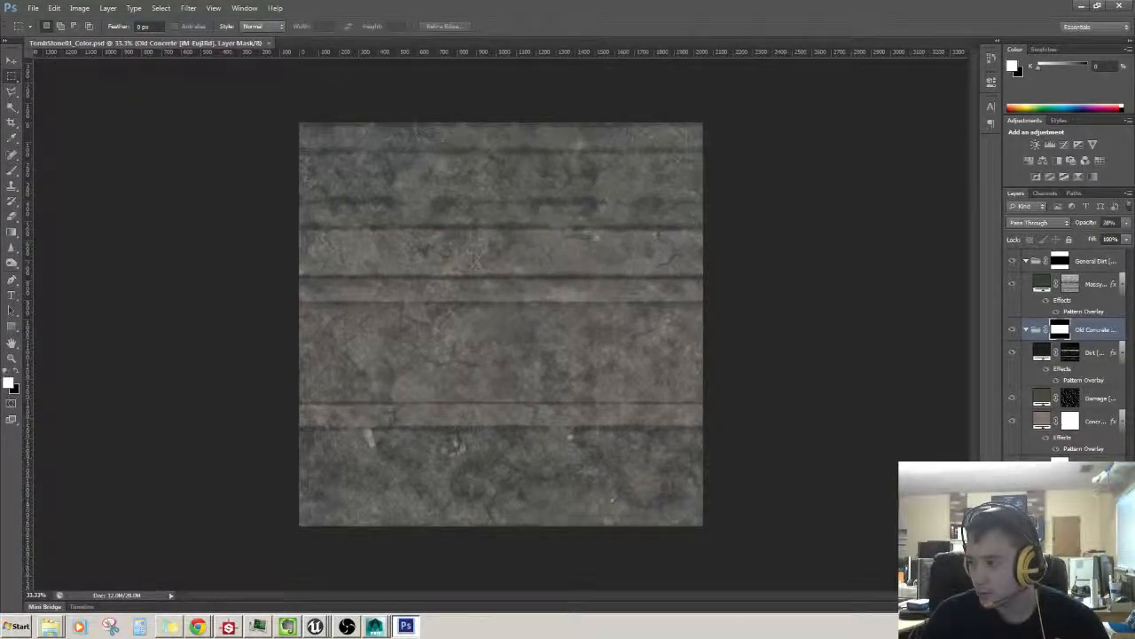
- Close TombStone01_Color.psd and decline Unreal's import of the non-power-of-two TombStone01_Normal.psd
key(alt+Tab)
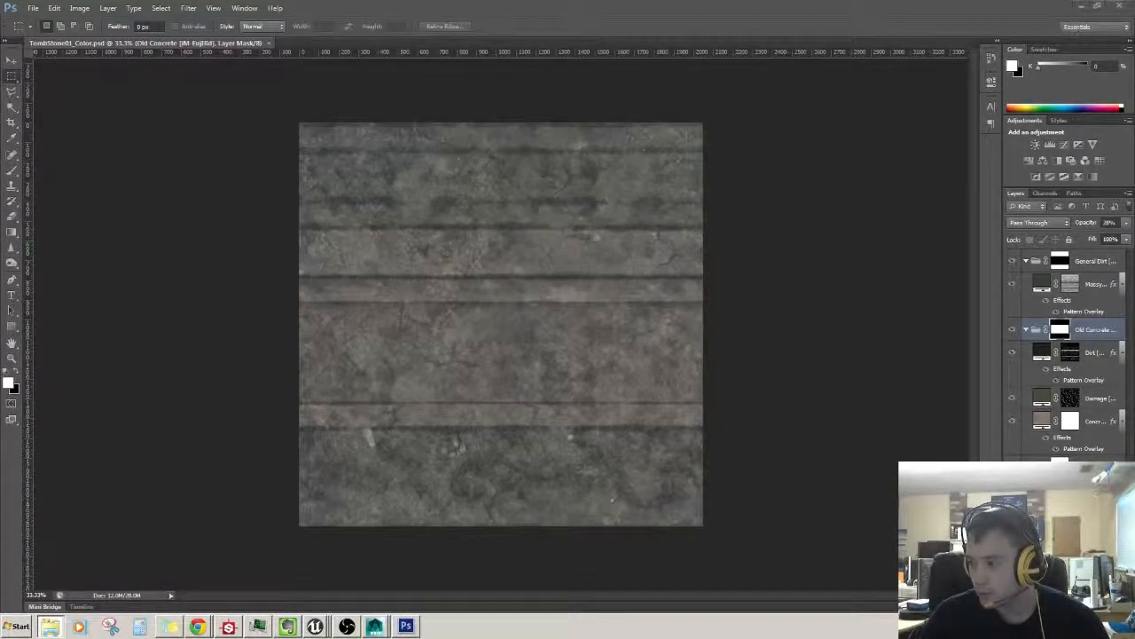
click(304, 219)
click(269, 42)
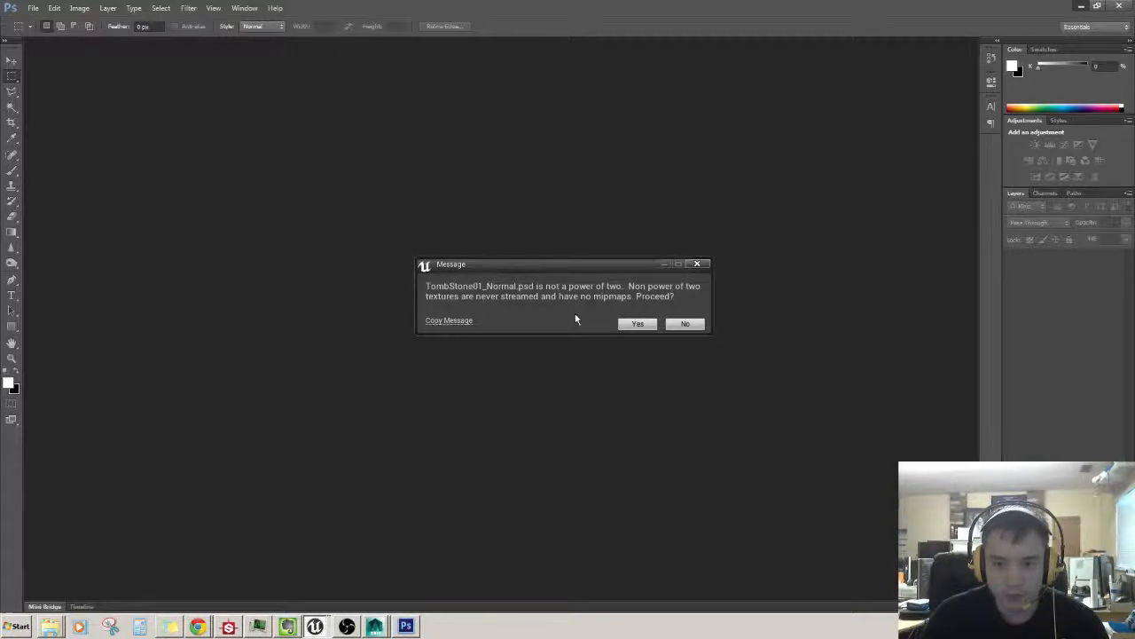
click(686, 324)
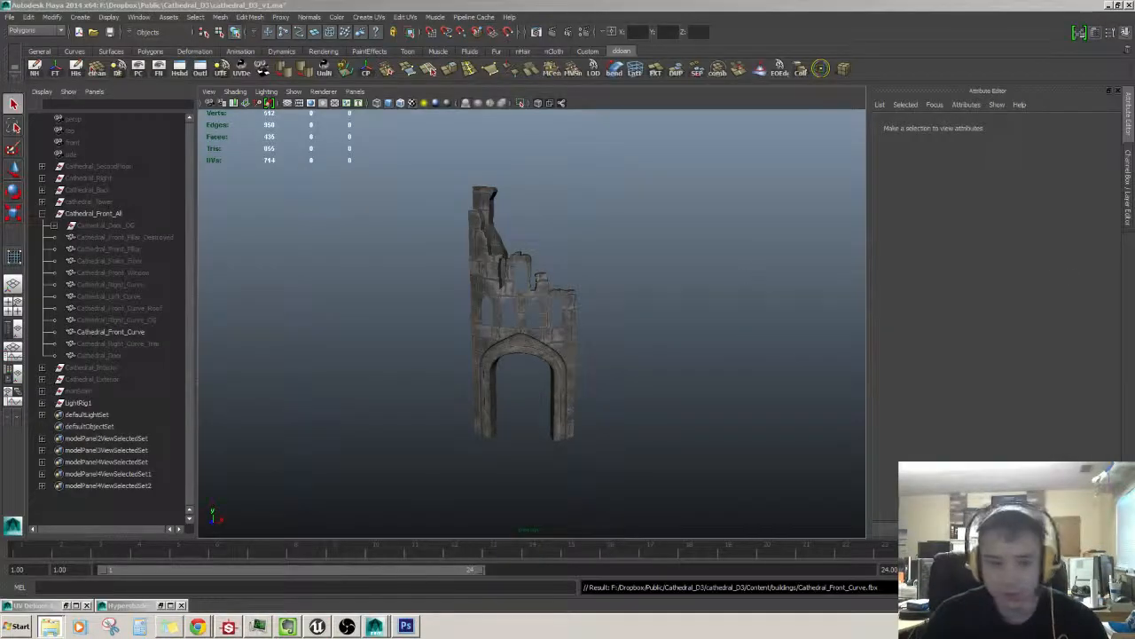
- Switch to Photoshop and check the canvas width and height of TombStone01_Normal.psd without changing them
key(alt+Tab)
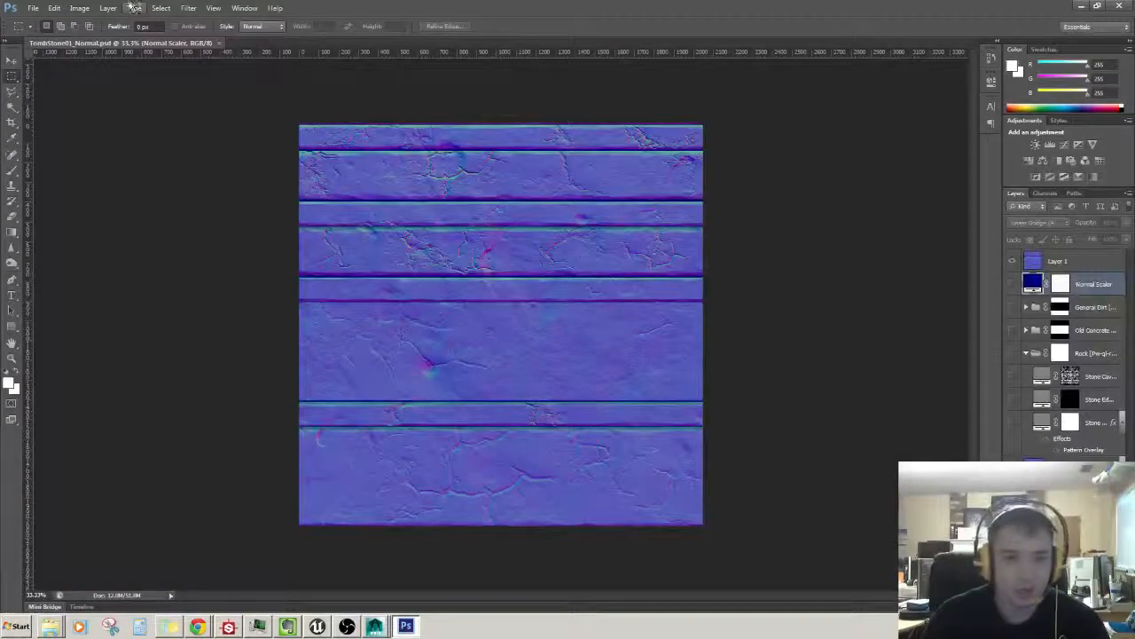
click(86, 9)
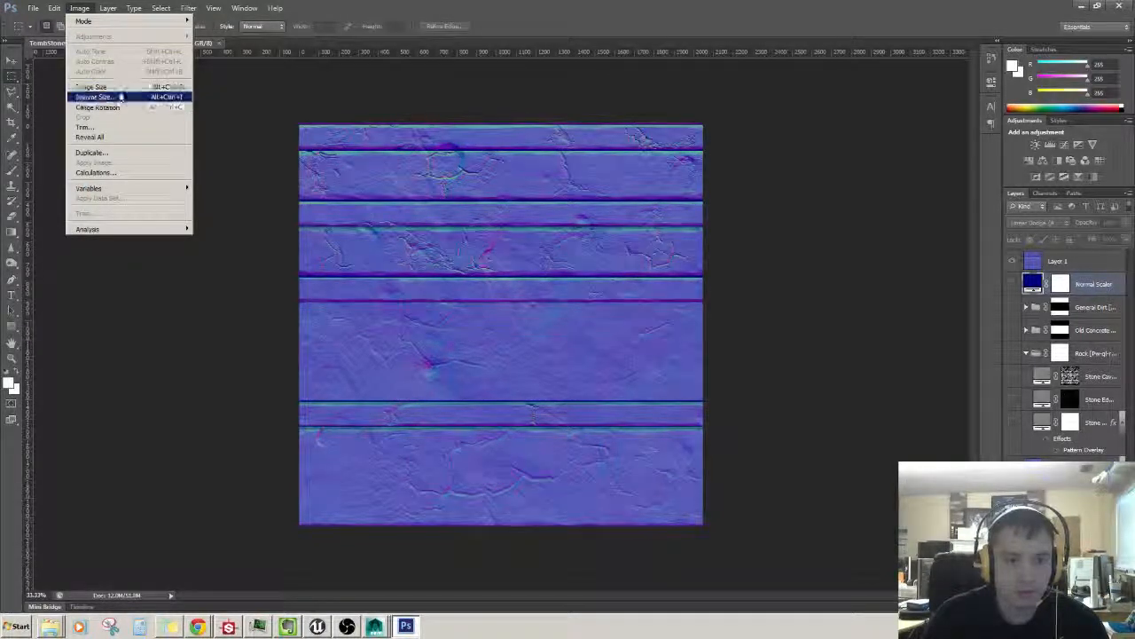
click(120, 98)
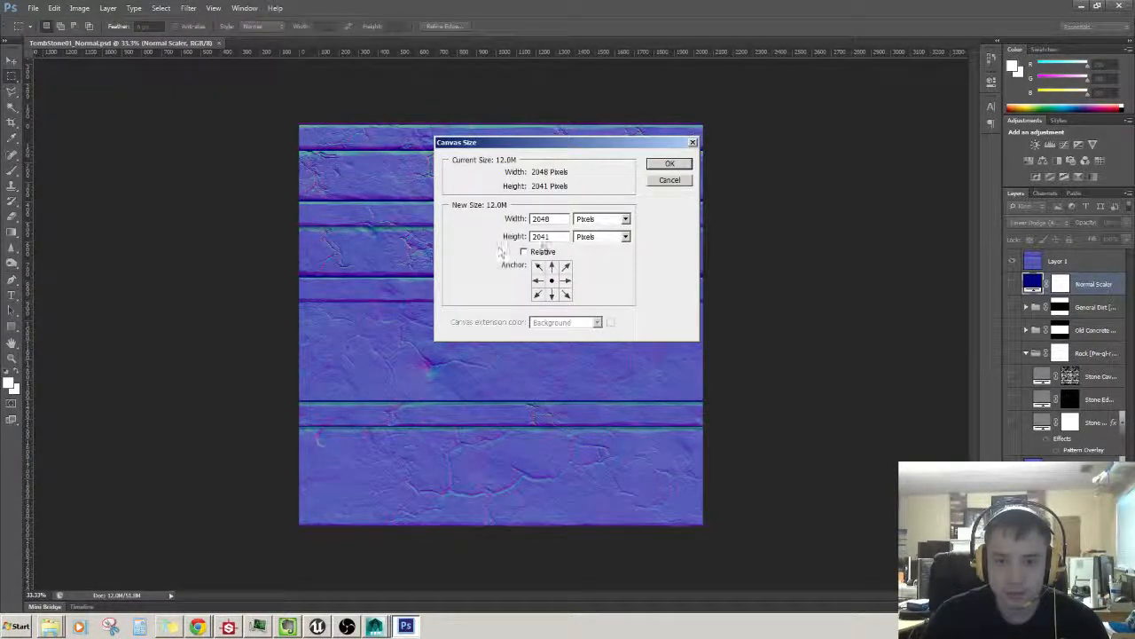
click(670, 179)
click(79, 8)
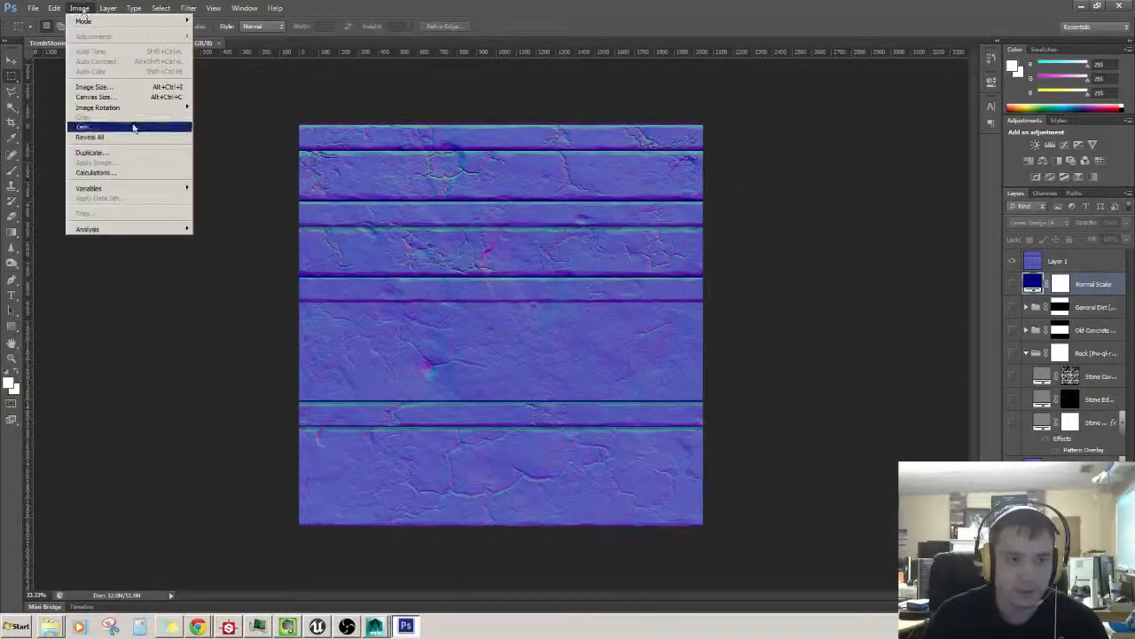
click(128, 101)
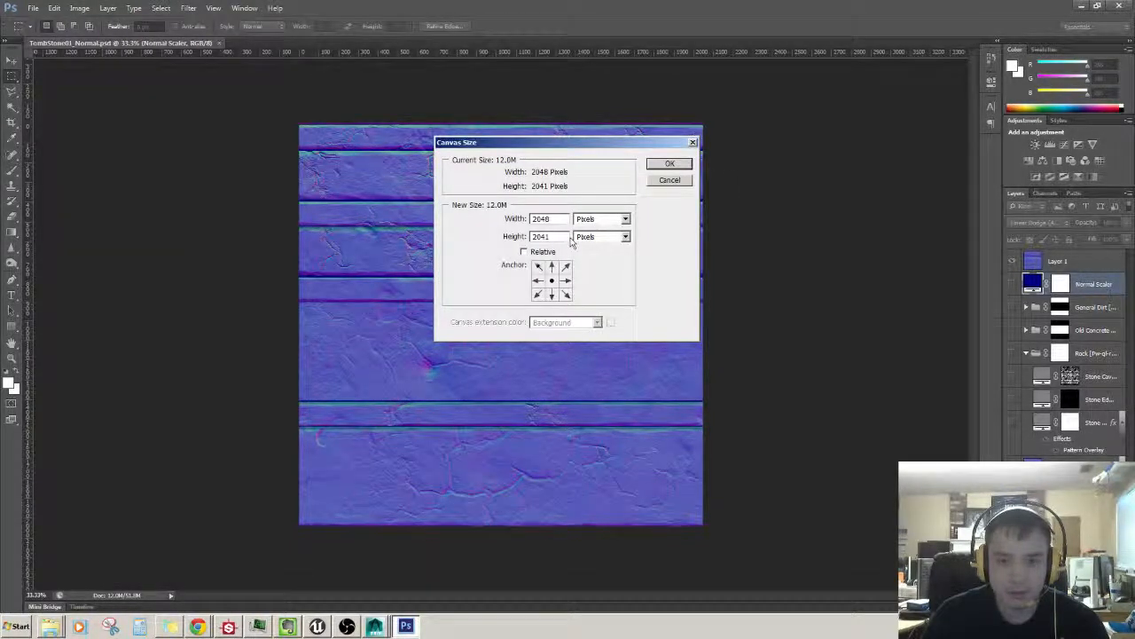
click(670, 181)
- Resize the TombStone01_Normal.psd image to a height of 2048 pixels
click(79, 8)
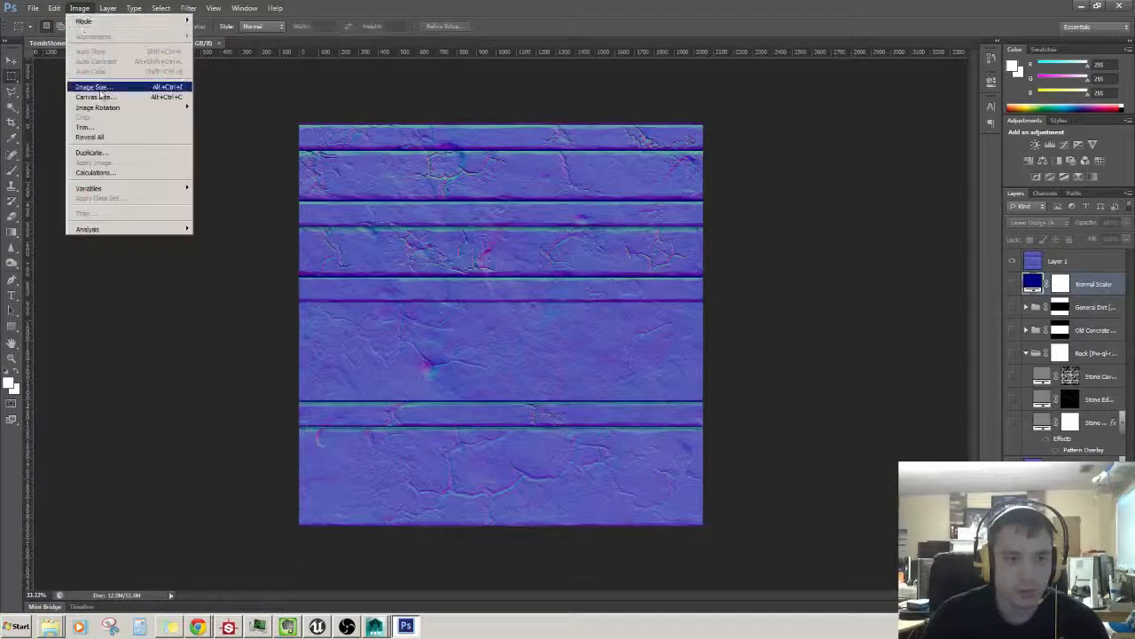
click(115, 83)
click(526, 195)
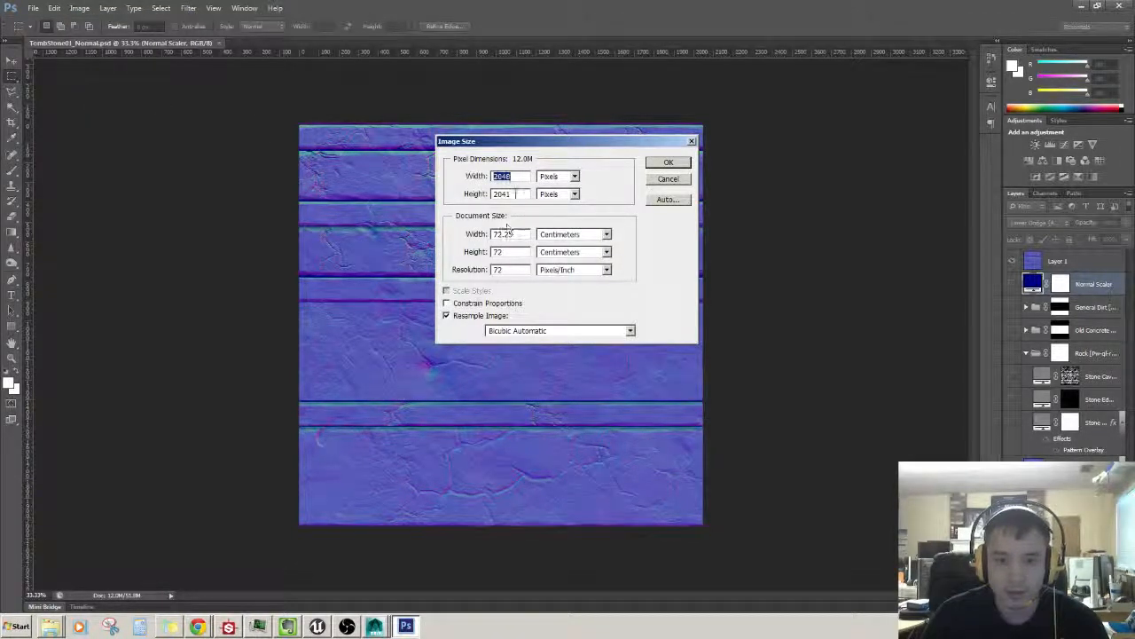
key(BackSpace)
text(8)
key(Return)
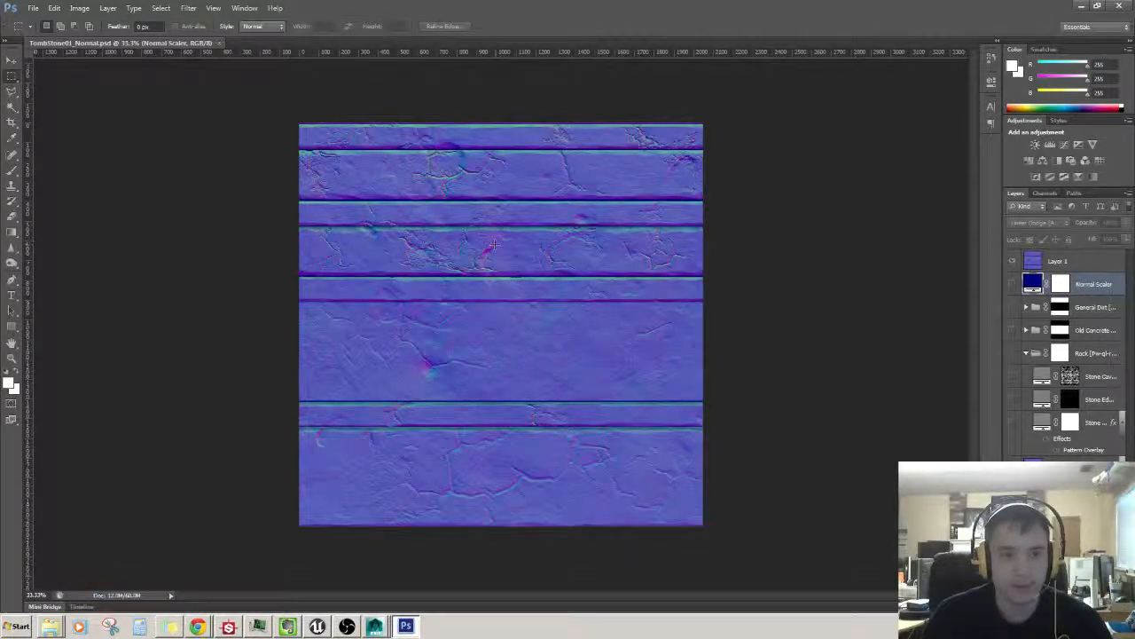
- Save a PNG copy of the normal map over TombStone01_Normal.png, with Smallest / Slow compression and no interlacing
key(ctrl+shift+s)
click(790, 321)
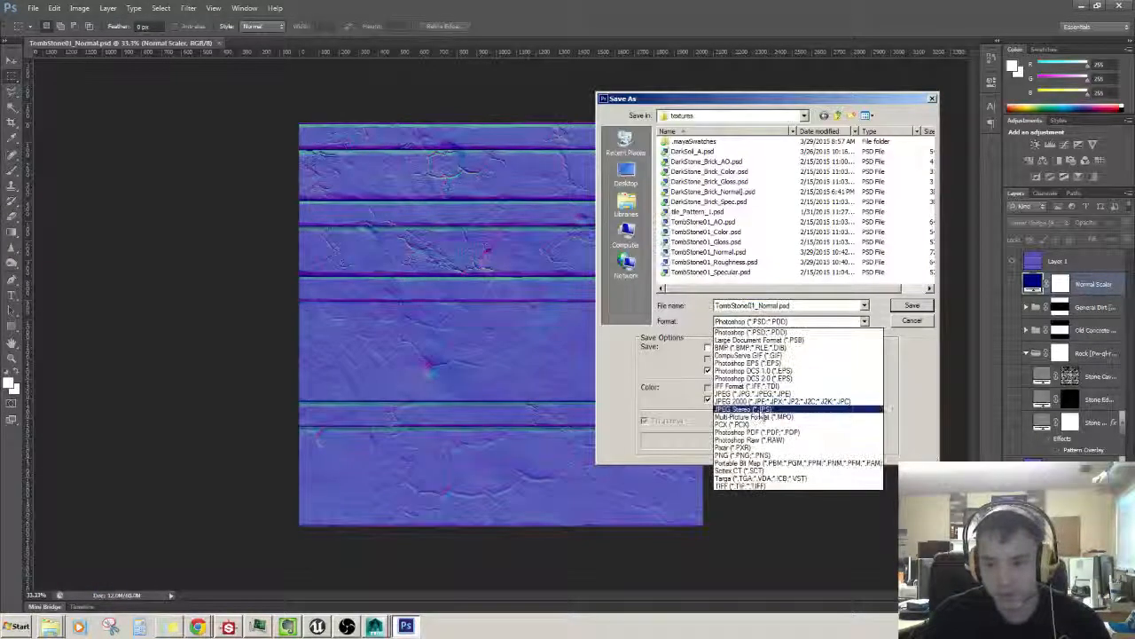
click(743, 455)
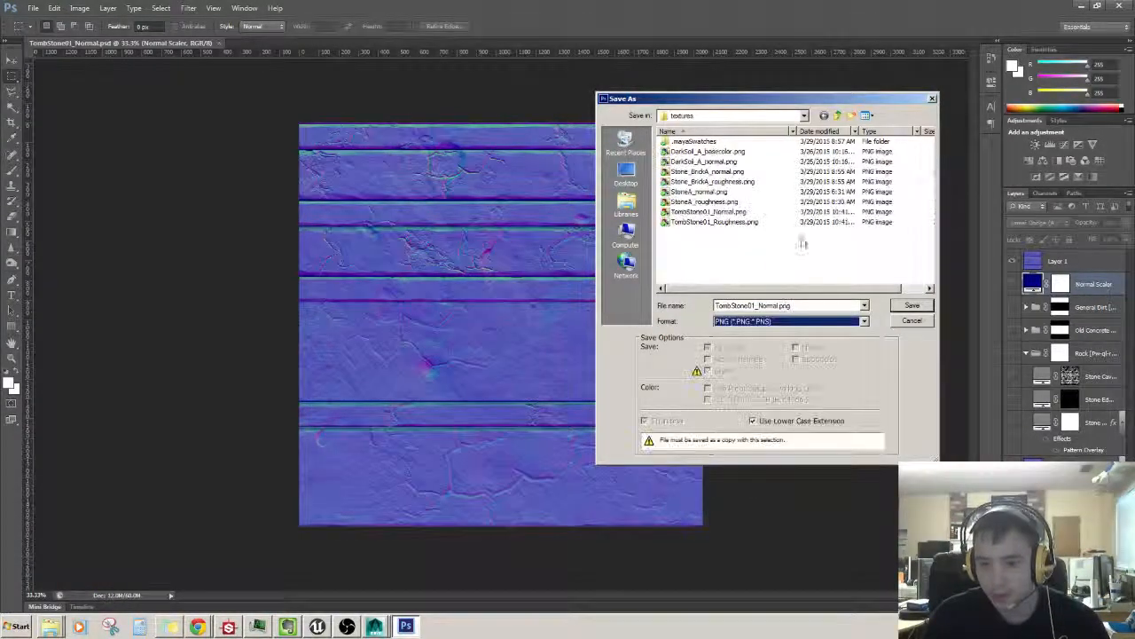
click(866, 115)
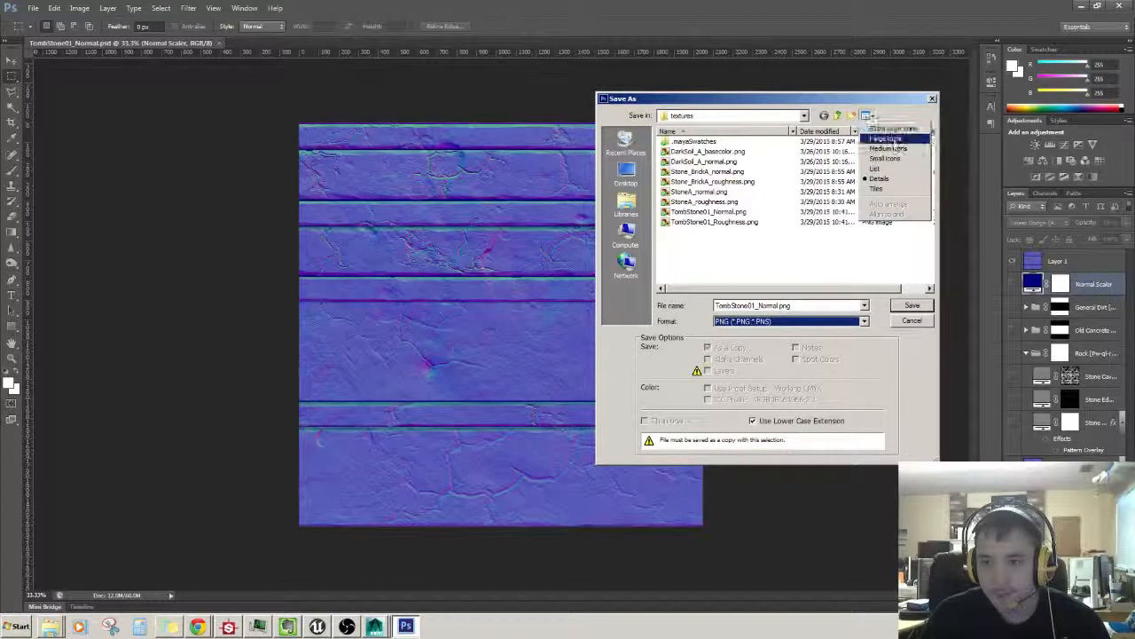
click(876, 139)
drag(929, 175, 929, 230)
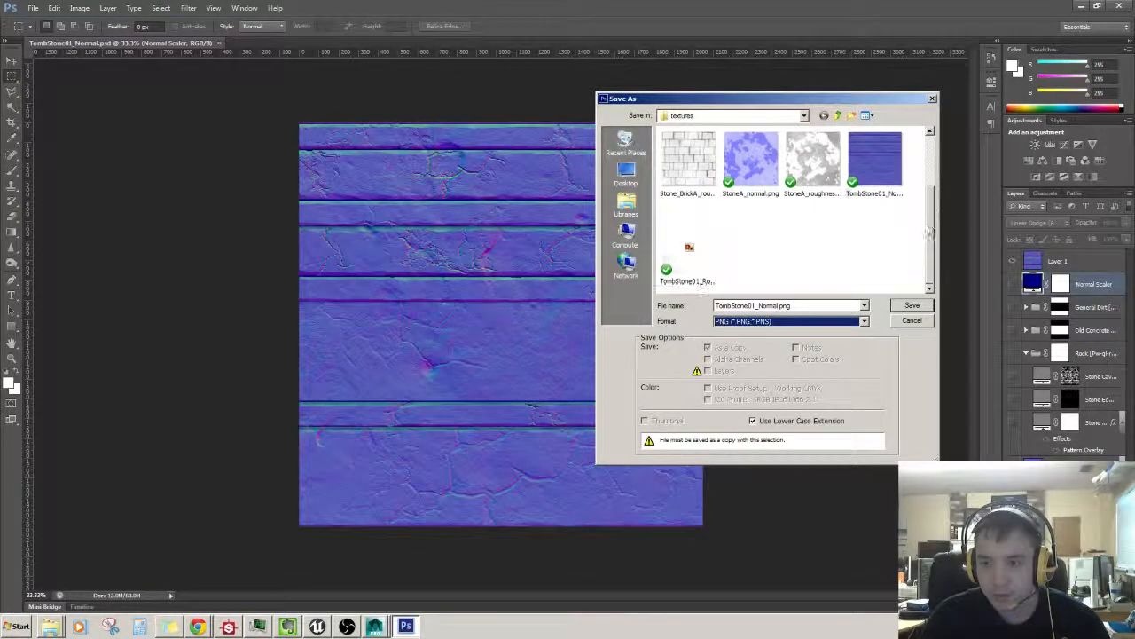
click(878, 174)
click(911, 306)
click(542, 234)
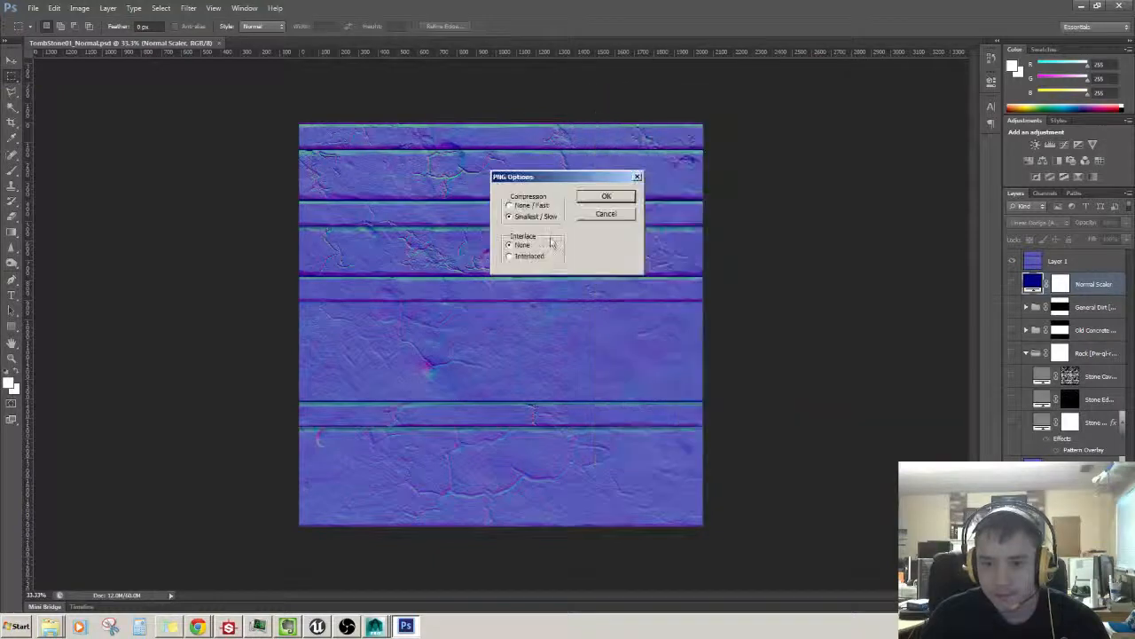
click(603, 196)
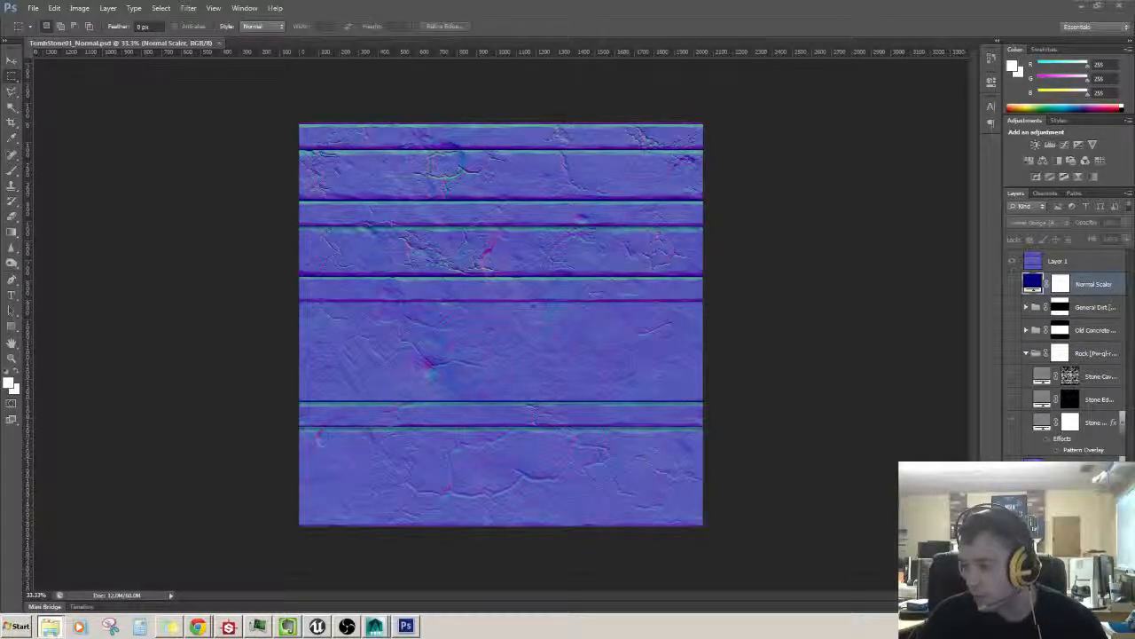
- Close TombStone01_Normal.psd and switch to the TomeStone01 material in Unreal Engine
click(204, 135)
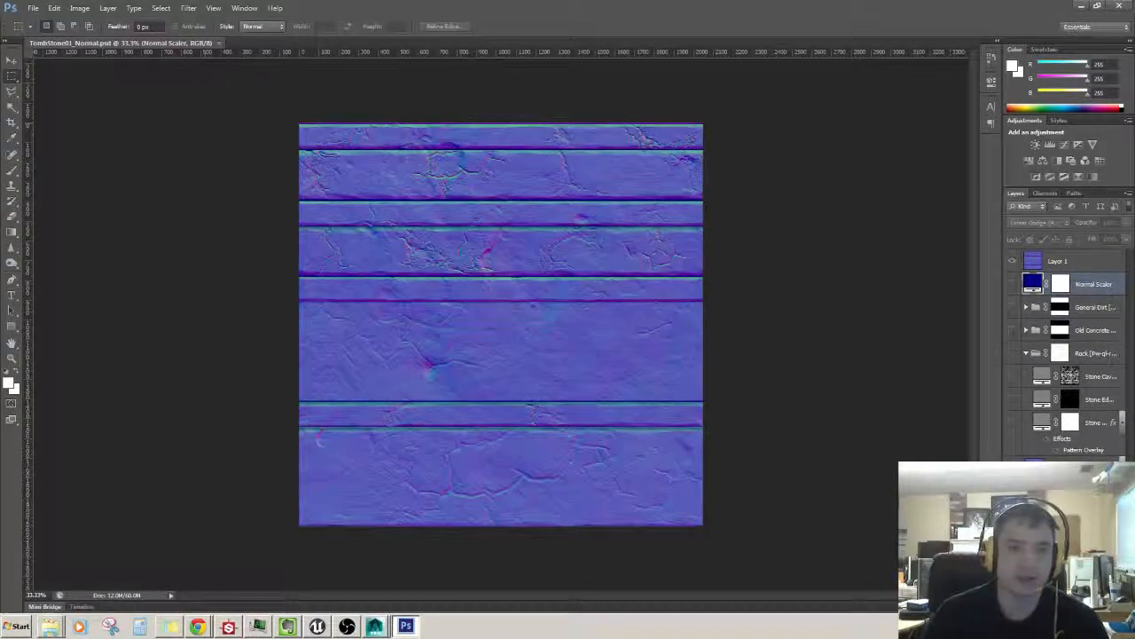
click(219, 43)
click(1082, 6)
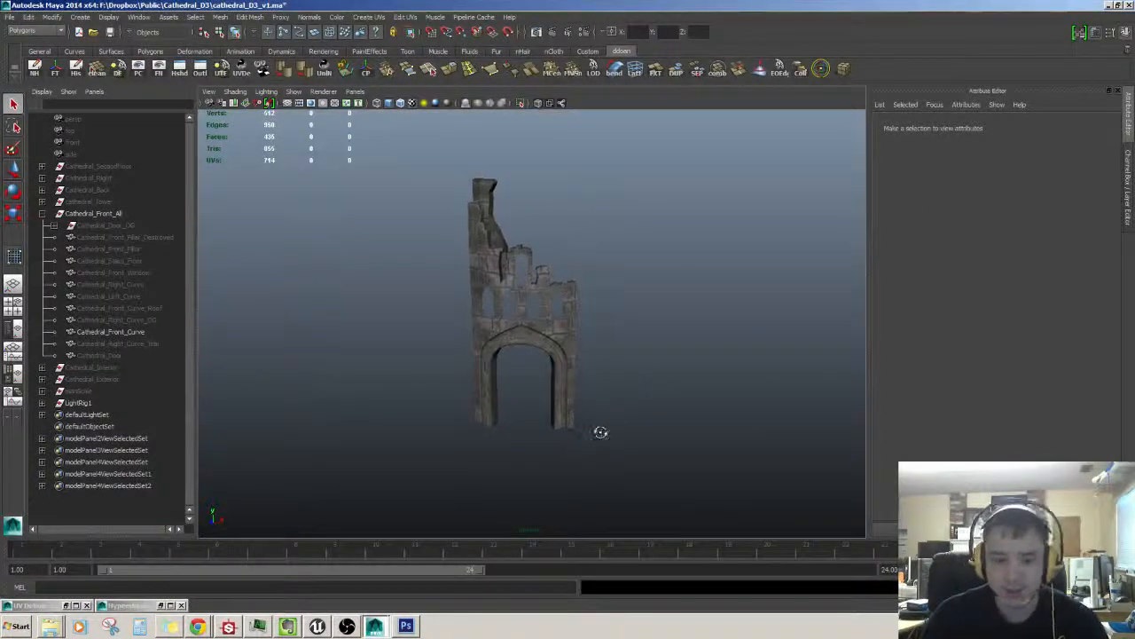
alt+right_drag(601, 433, 606, 393)
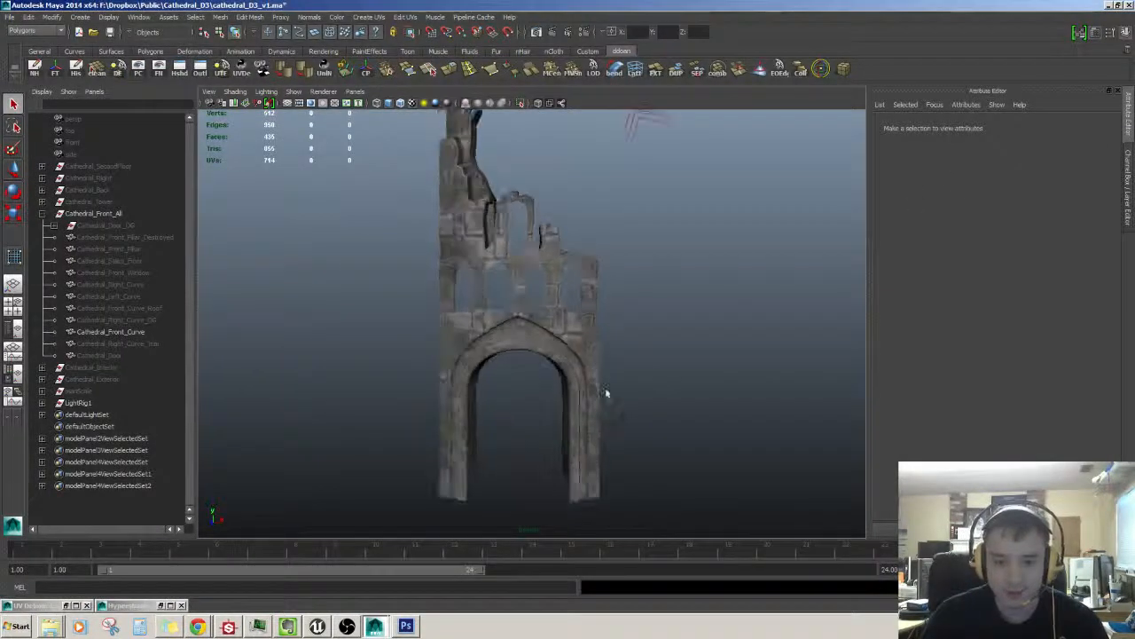
click(316, 625)
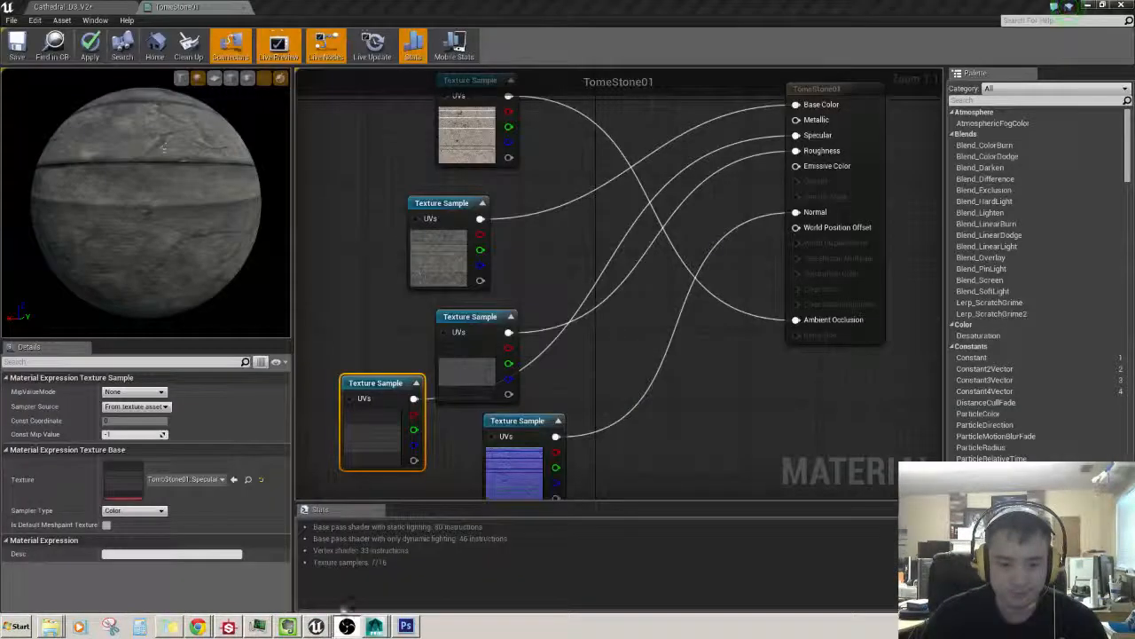
- Delete the TombStone01_AO texture sample that feeds Ambient Occlusion from the TomeStone01 material graph
scroll(615, 261, down, 3)
scroll(611, 261, up, 3)
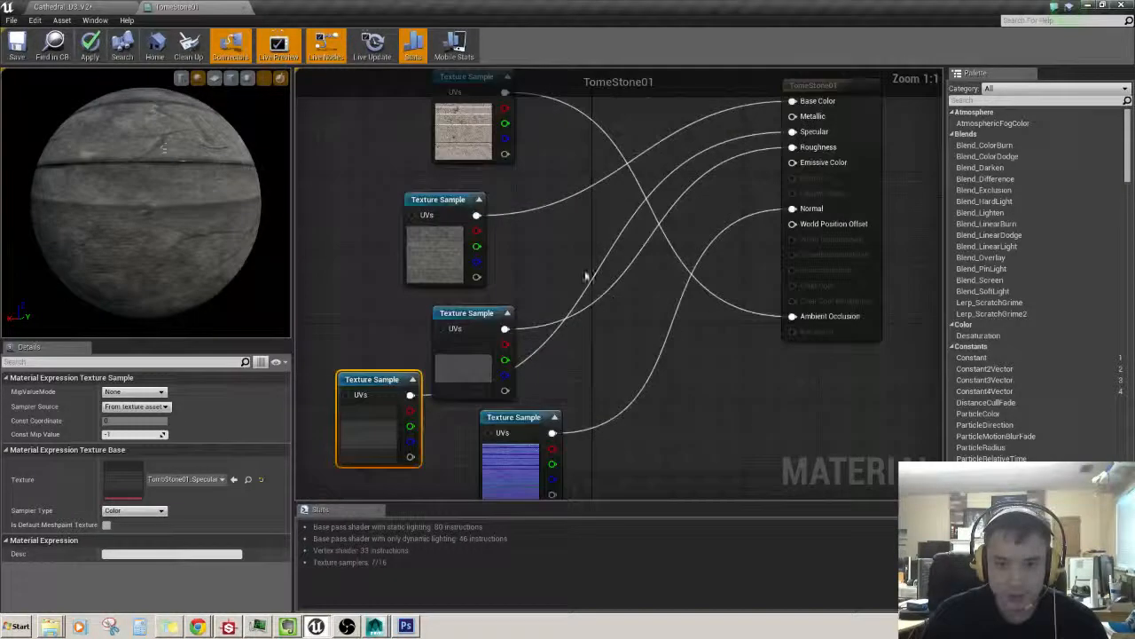
scroll(560, 252, down, 2)
mouse_move(560, 252)
right_down()
mouse_move(568, 273)
mouse_move(591, 233)
mouse_move(579, 248)
right_up()
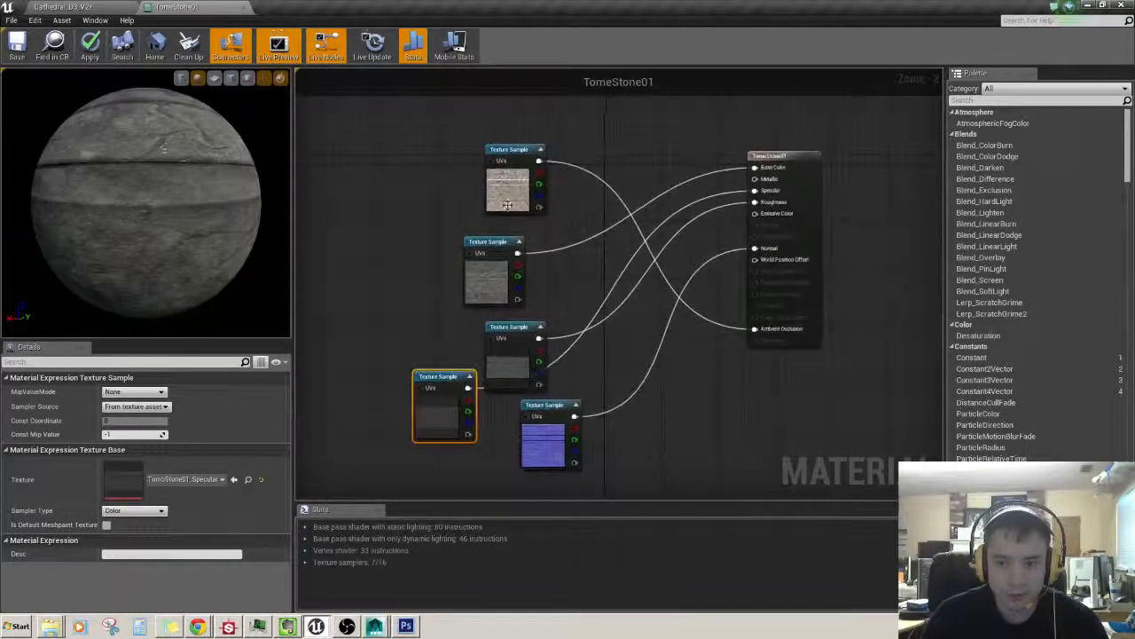
click(519, 150)
drag(519, 149, 527, 135)
right_click(534, 134)
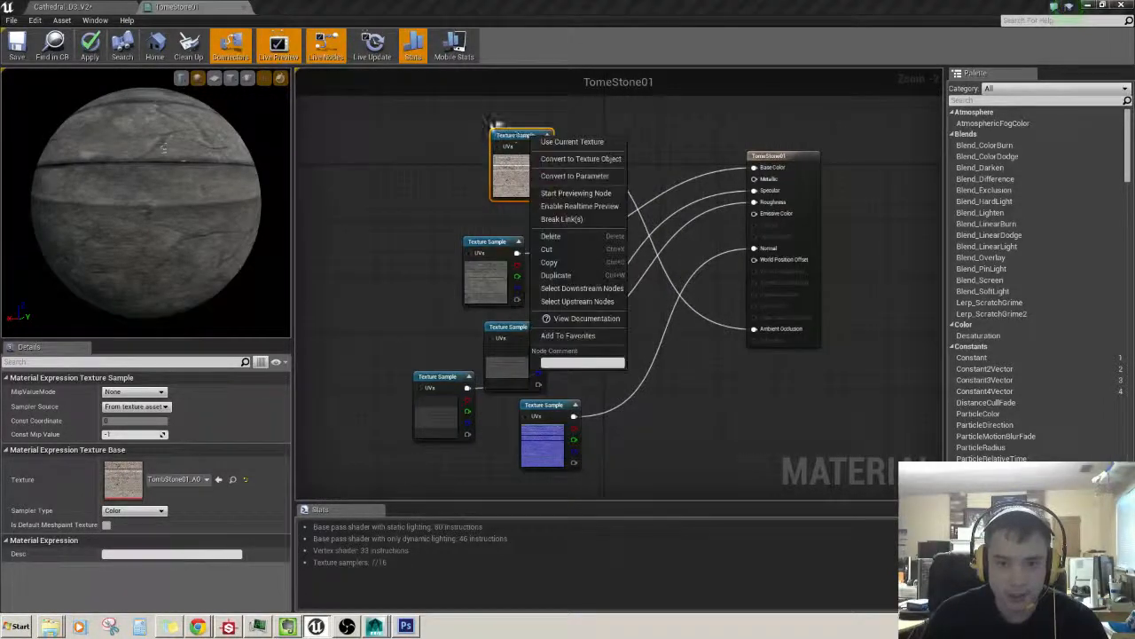
click(486, 131)
click(519, 135)
key(Delete)
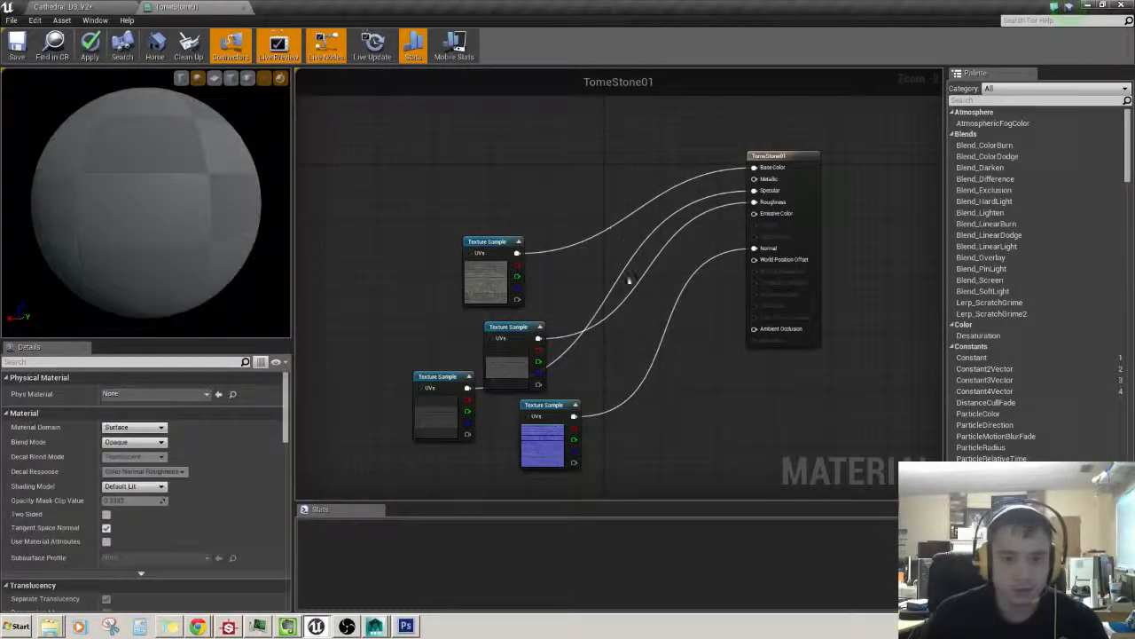
- Delete the color, roughness, specular and normal texture samples from the TomeStone01 material and save everything
right_drag(614, 291, 605, 264)
drag(162, 140, 222, 151)
right_drag(552, 232, 566, 245)
drag(472, 211, 456, 181)
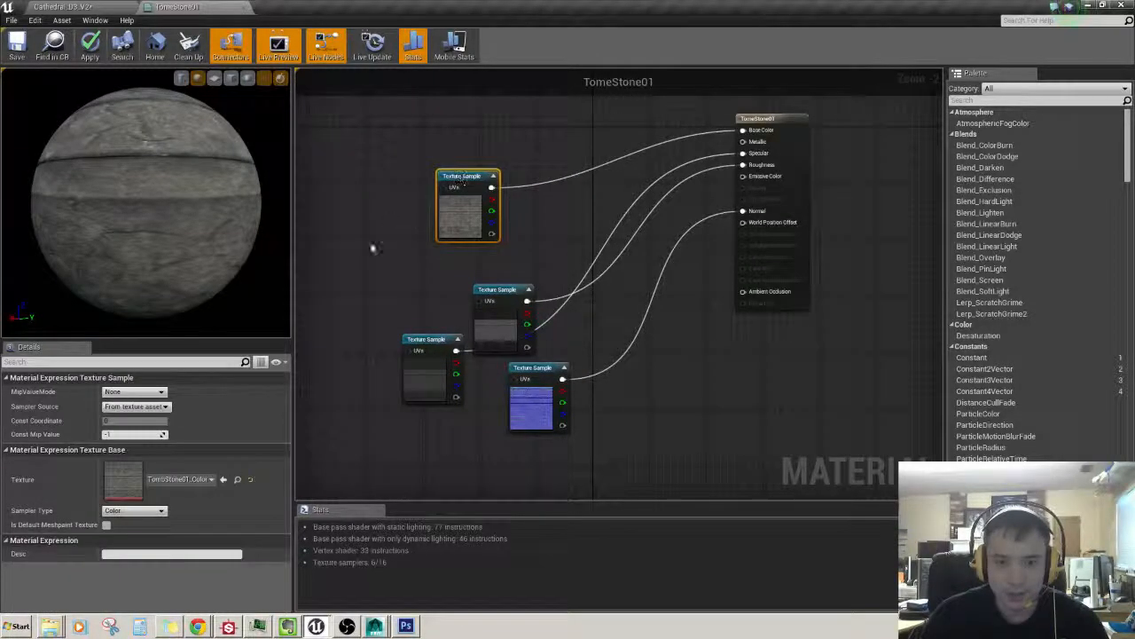
drag(475, 335, 627, 446)
key(Delete)
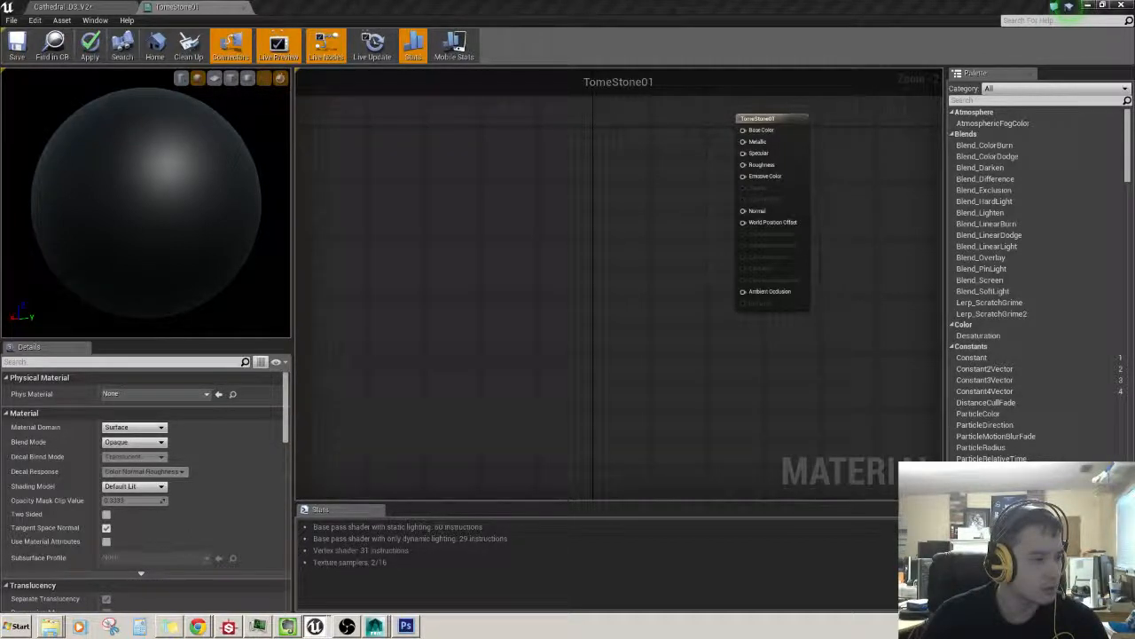
key(ctrl+shift+s)
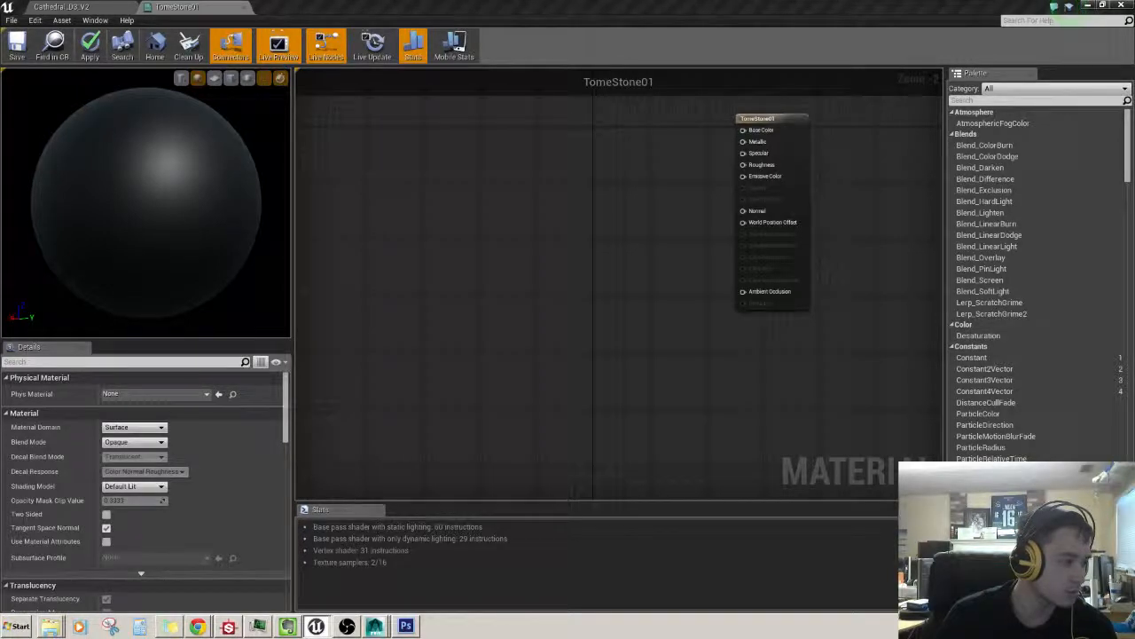
key(ctrl+s)
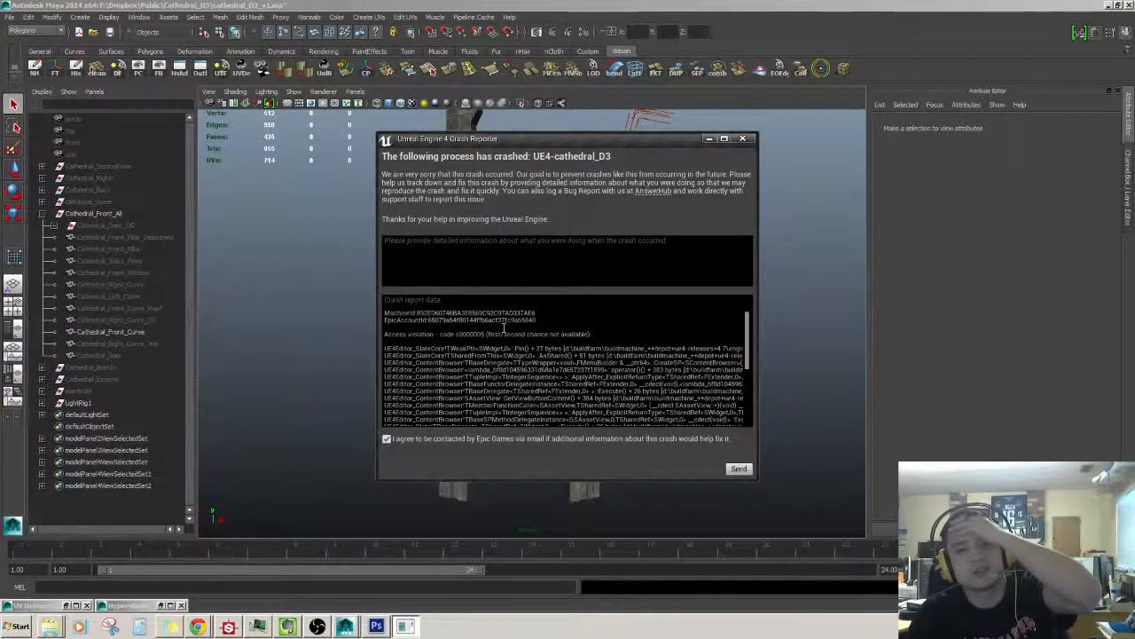
- Send the Unreal crash report, start the Epic Games Launcher and reopen the cathedral_D3 project in Unreal Engine
click(739, 469)
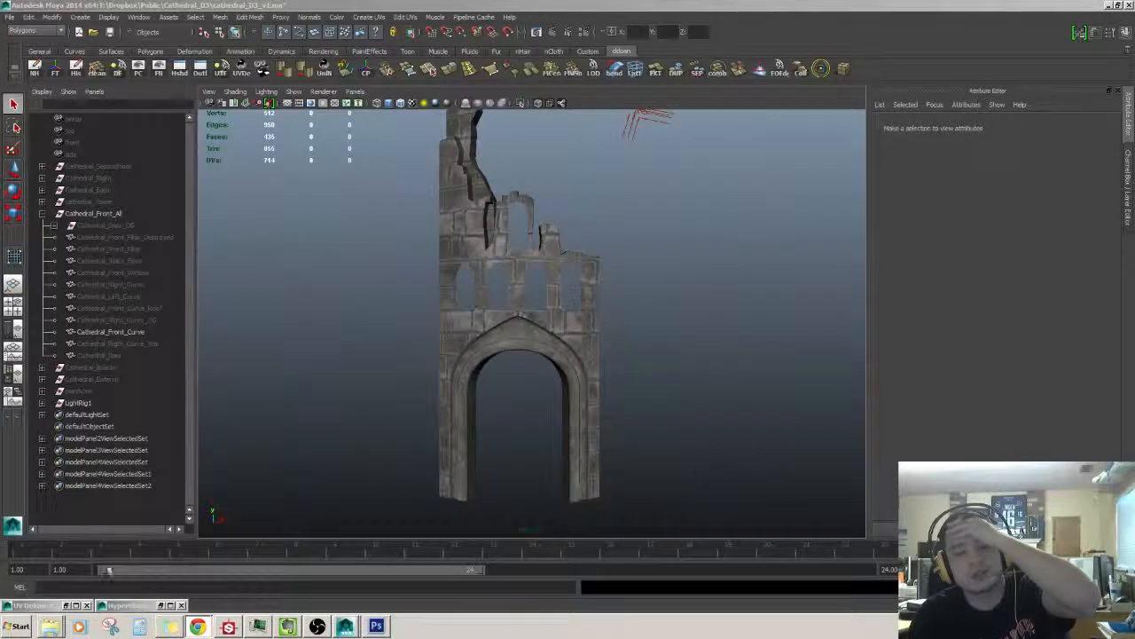
click(16, 627)
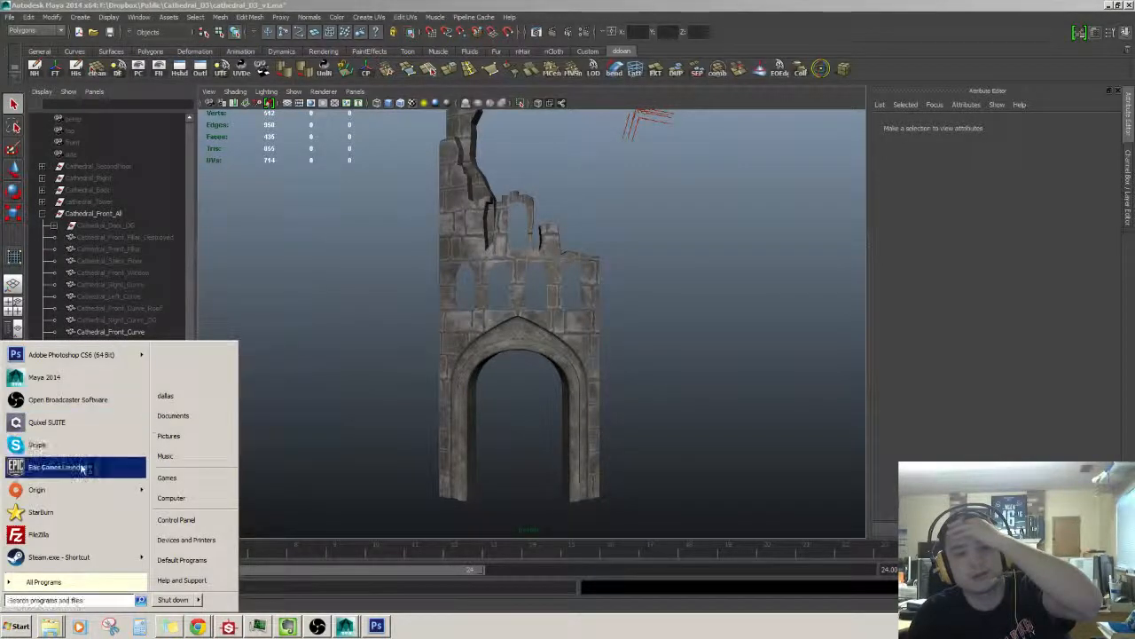
click(82, 469)
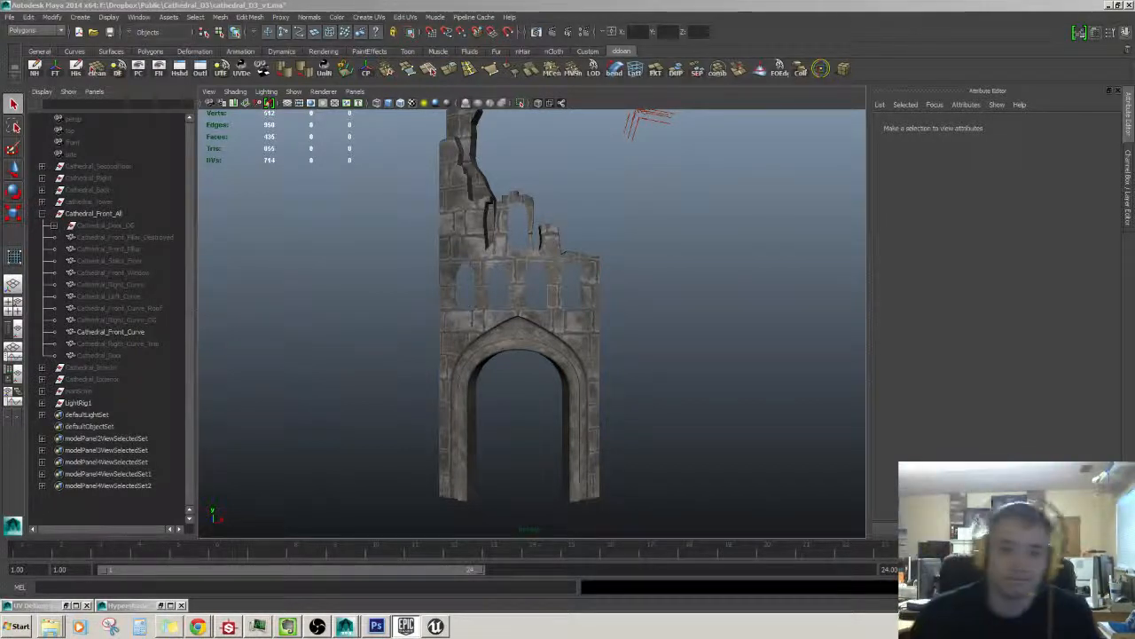
click(436, 626)
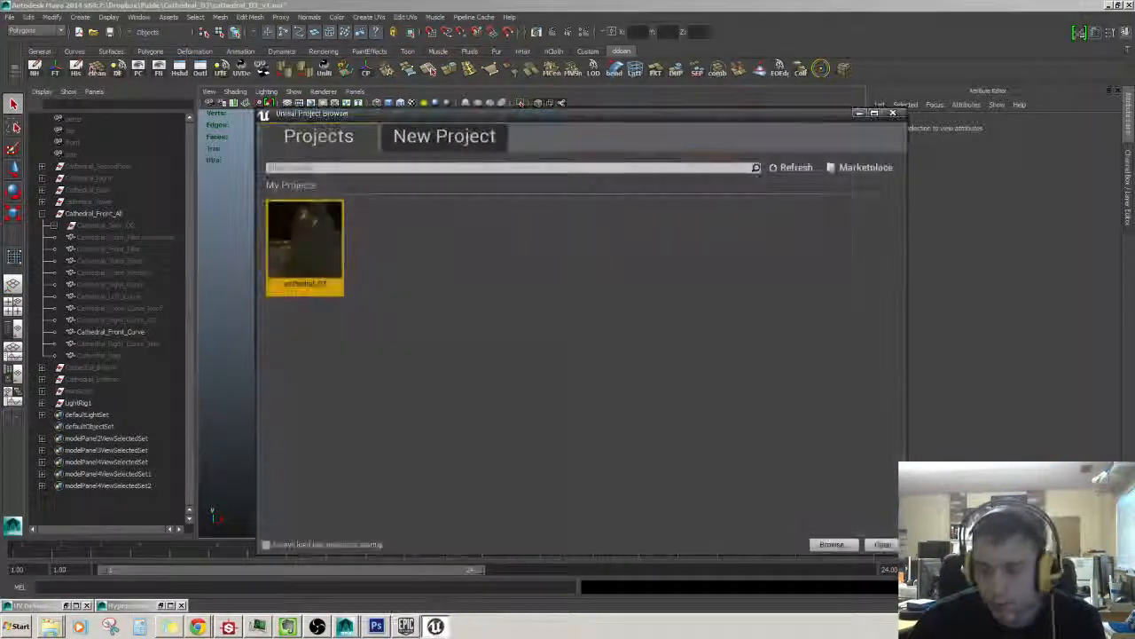
double_click(334, 251)
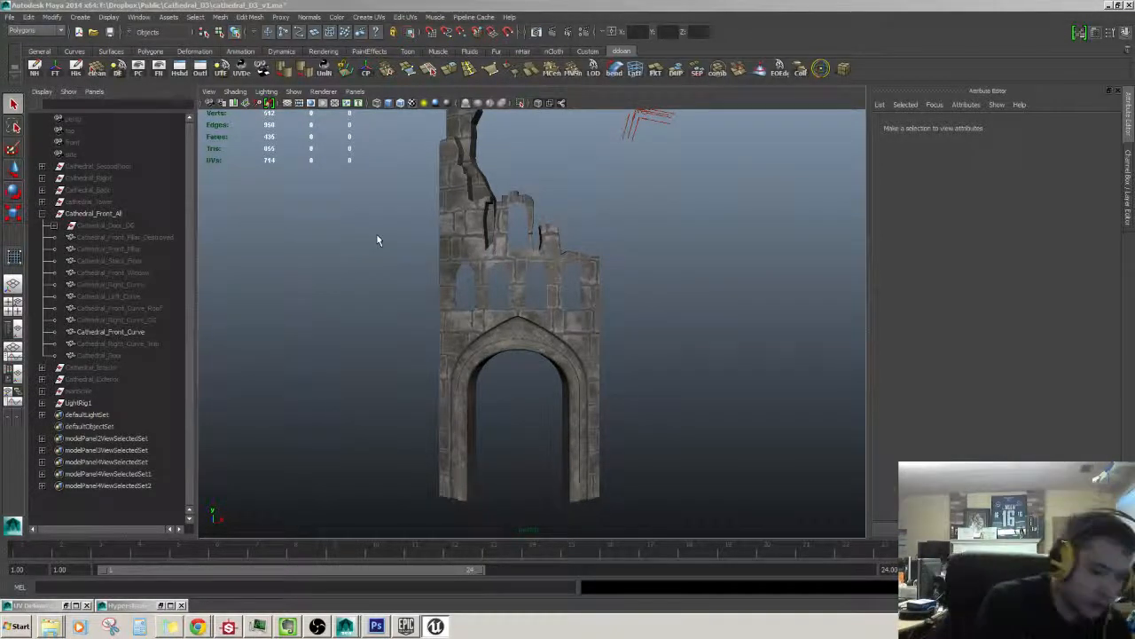
click(18, 626)
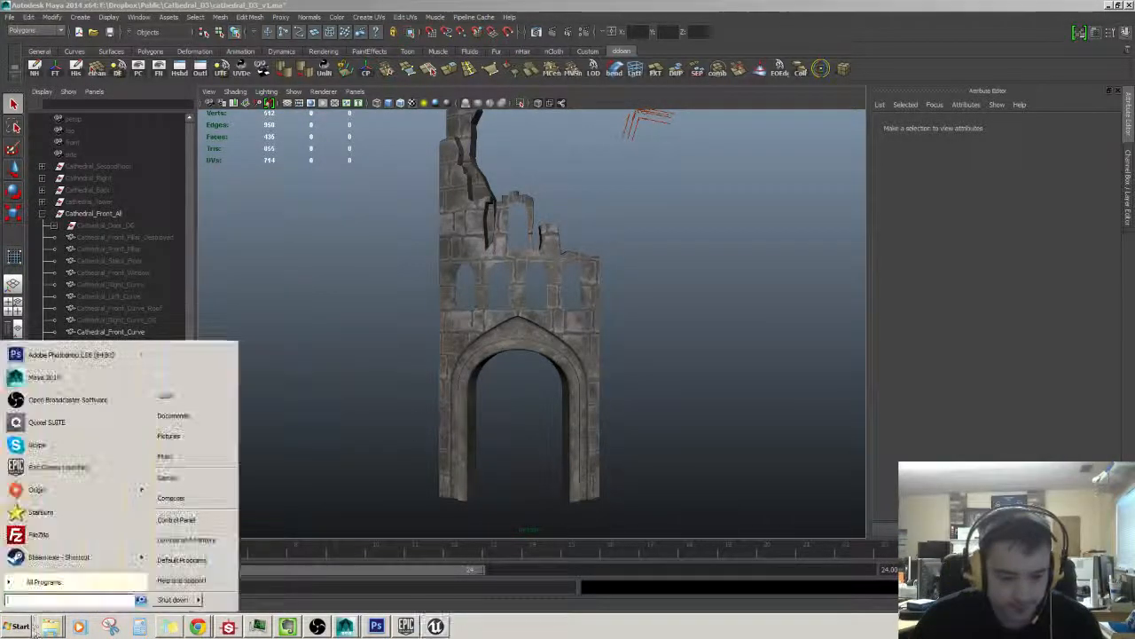
key(Escape)
key(alt+Tab)
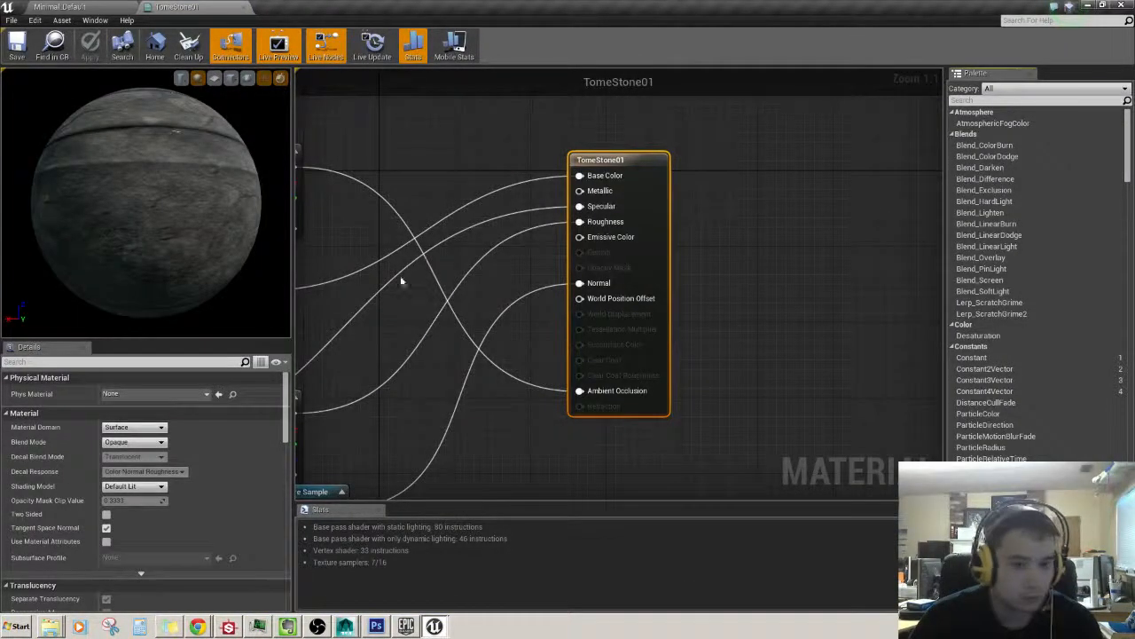
- Examine how the stone walls and the arch around the front door of the cathedral render in the level
scroll(488, 303, down, 3)
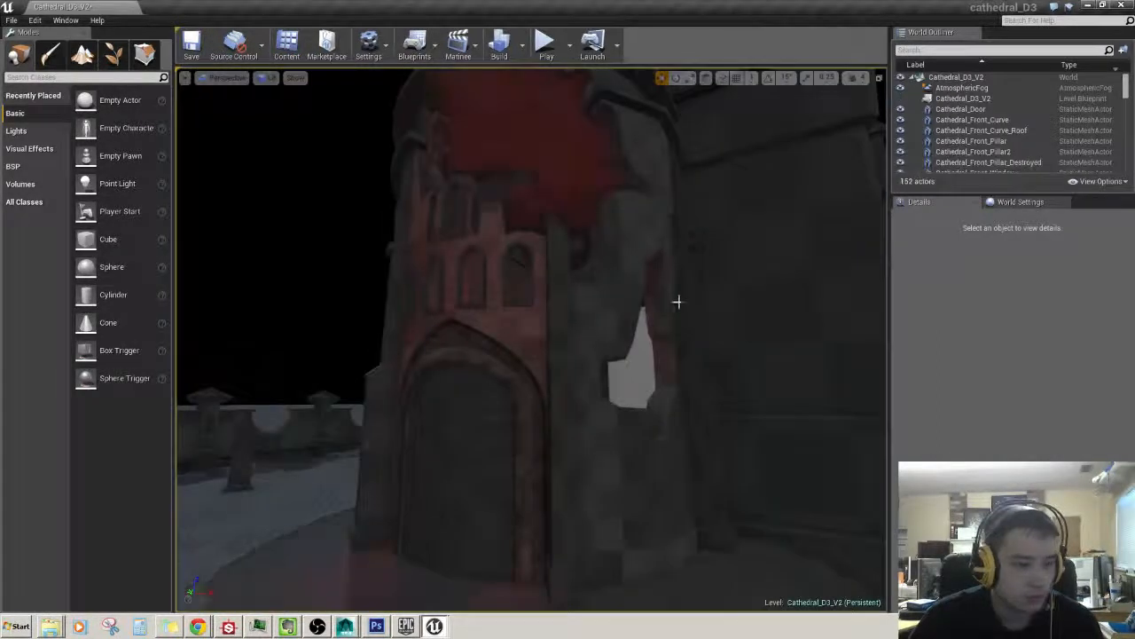
right_drag(676, 302, 676, 302)
right_drag(605, 317, 593, 315)
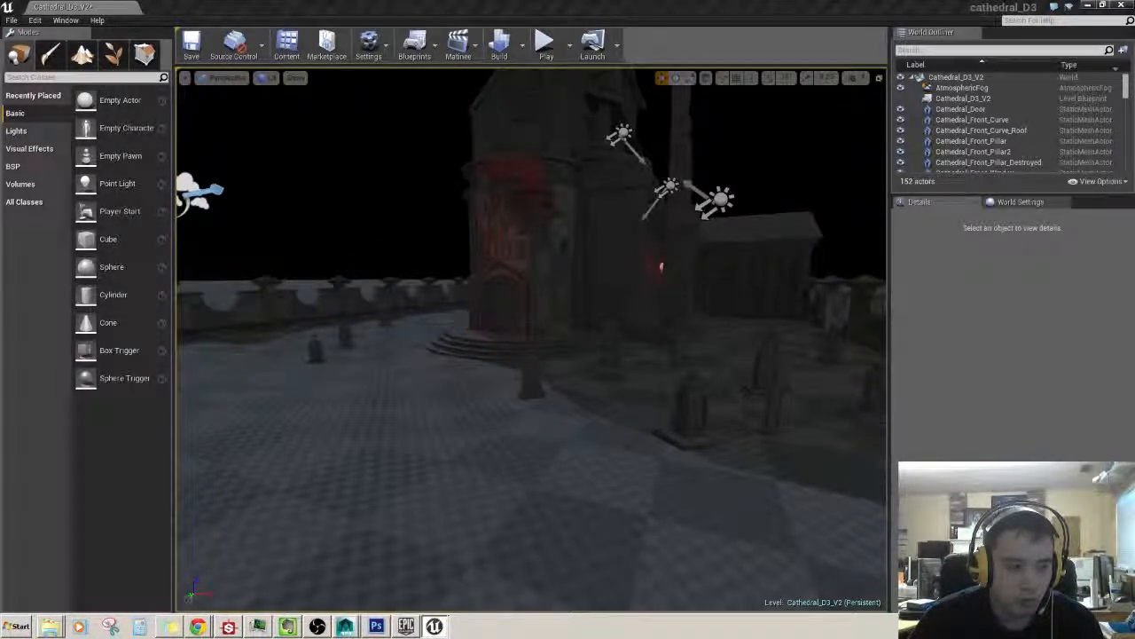
key(s)
right_drag(557, 330, 450, 347)
key(w)
key(s)
key(w)
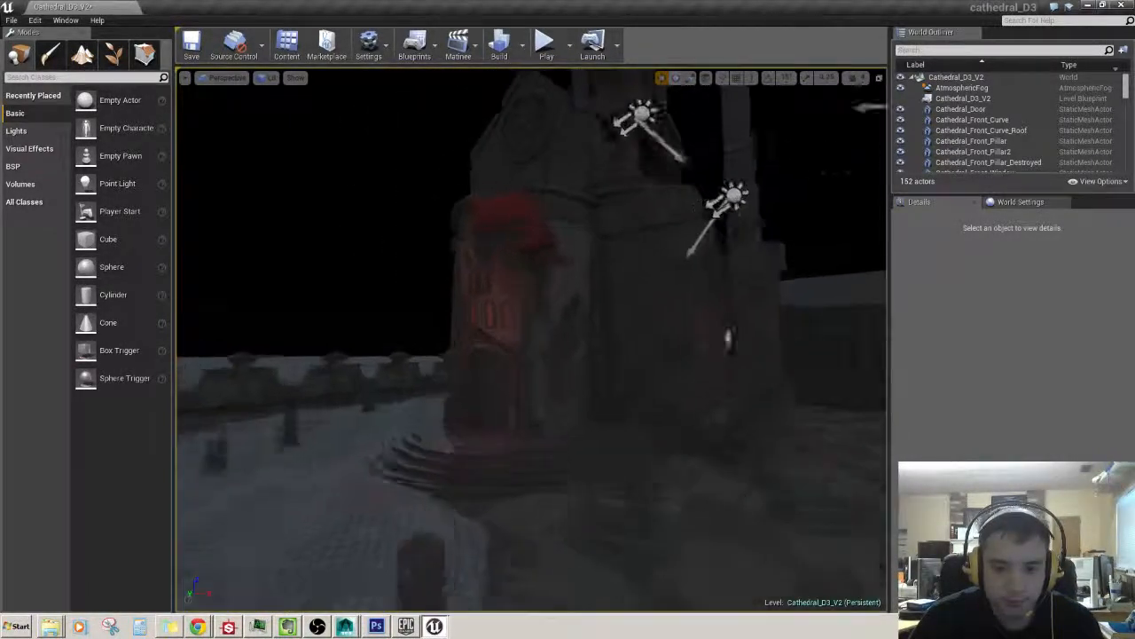
key(w)
key(w)
right_drag(561, 347, 514, 390)
key(w)
key(w)
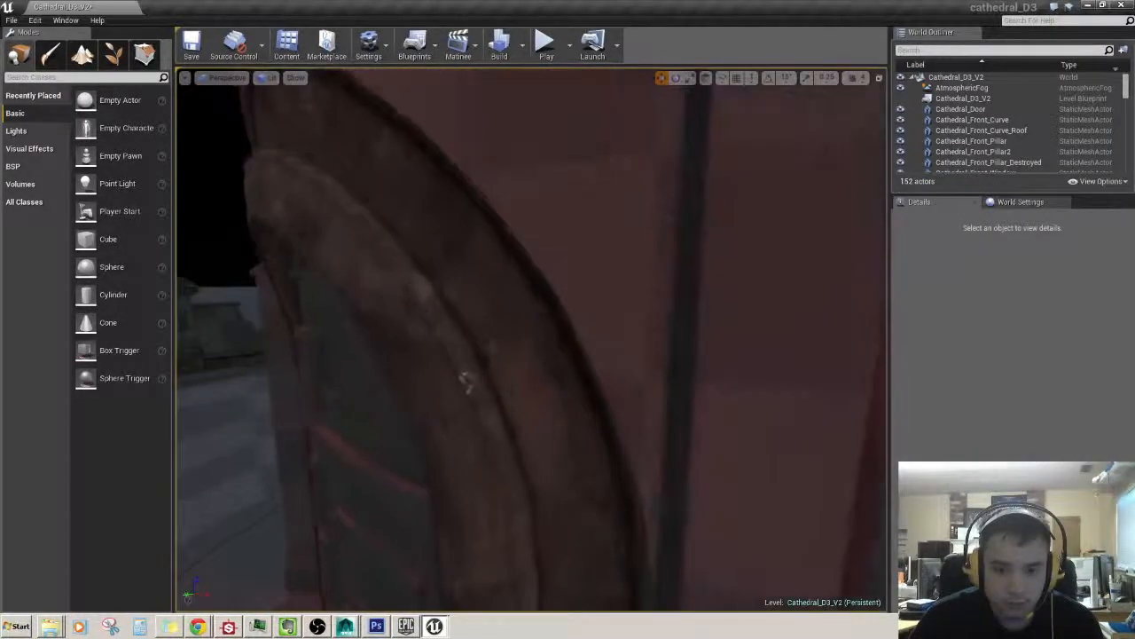
right_drag(560, 346, 603, 347)
key(s)
key(w)
key(w)
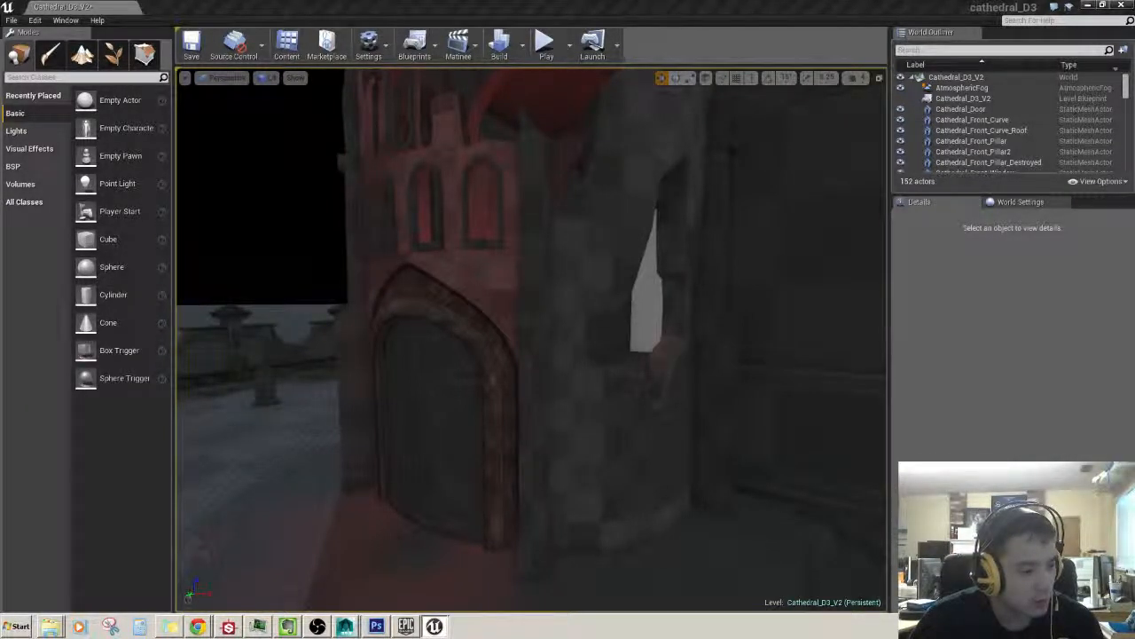
right_drag(577, 370, 556, 352)
- Save the Cathedral_D3_V2 level and relaunch Unreal Engine through the Epic Games Launcher
key(ctrl+s)
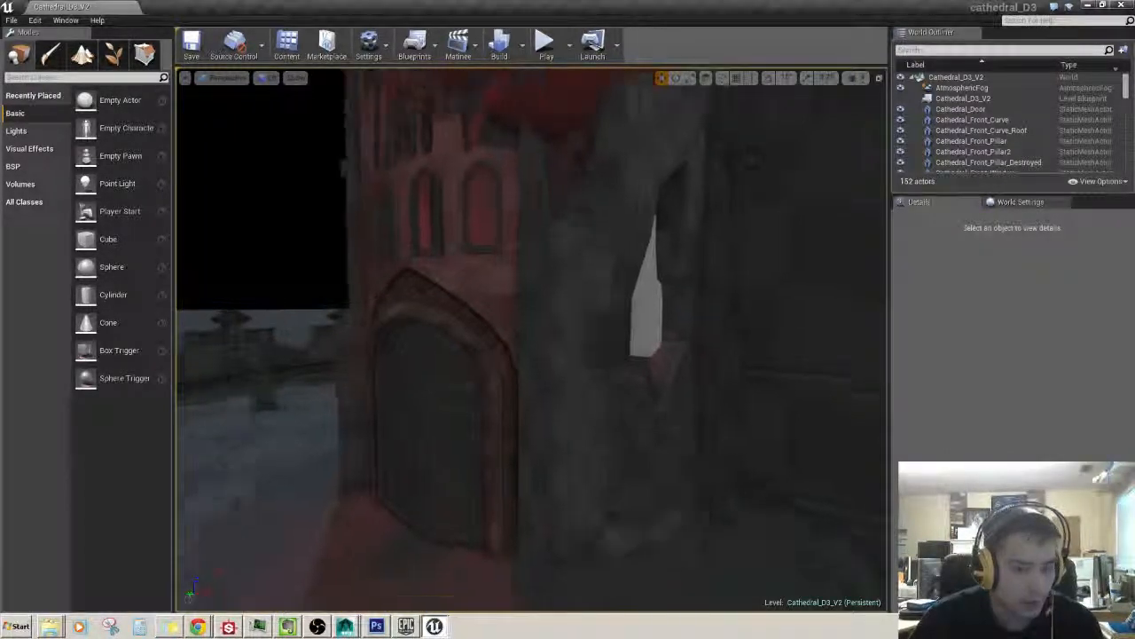
key(s)
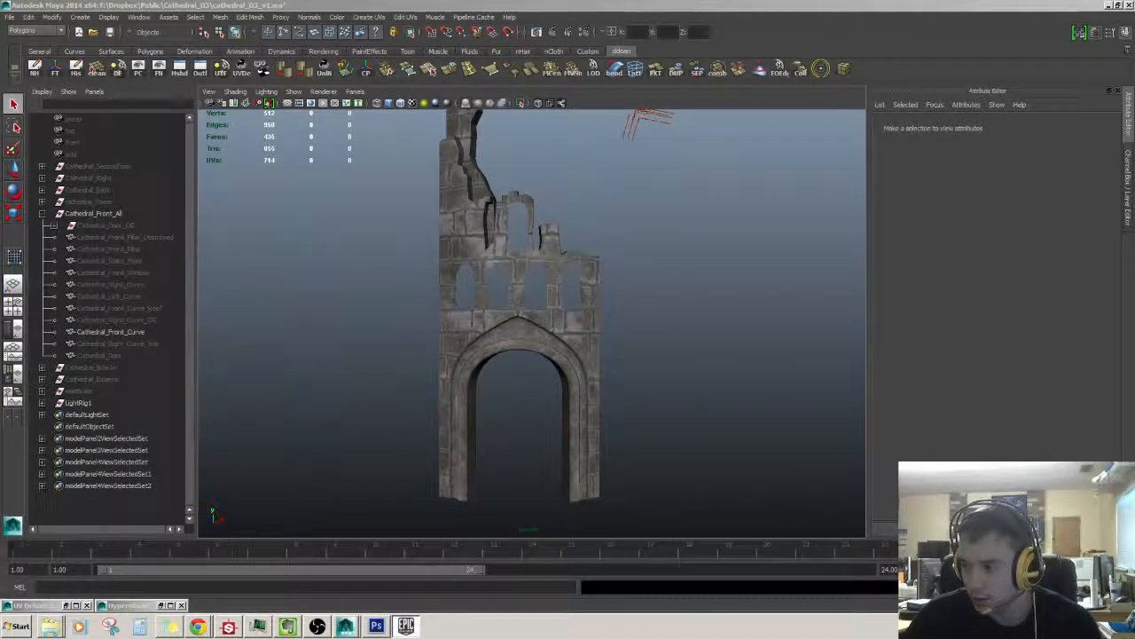
click(405, 625)
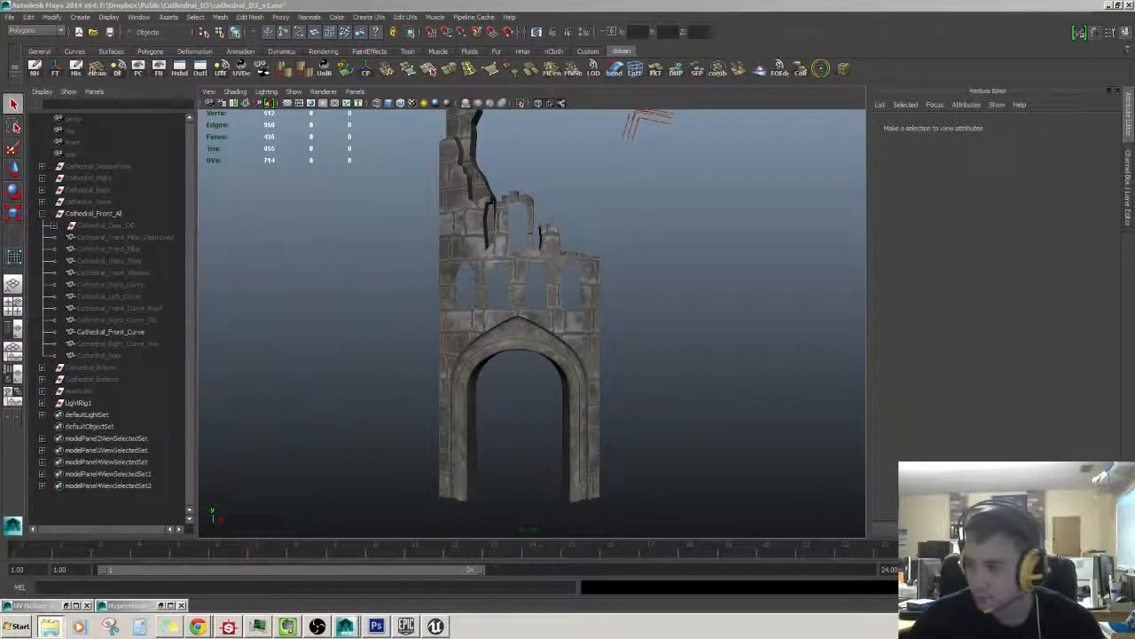
key(alt+Tab)
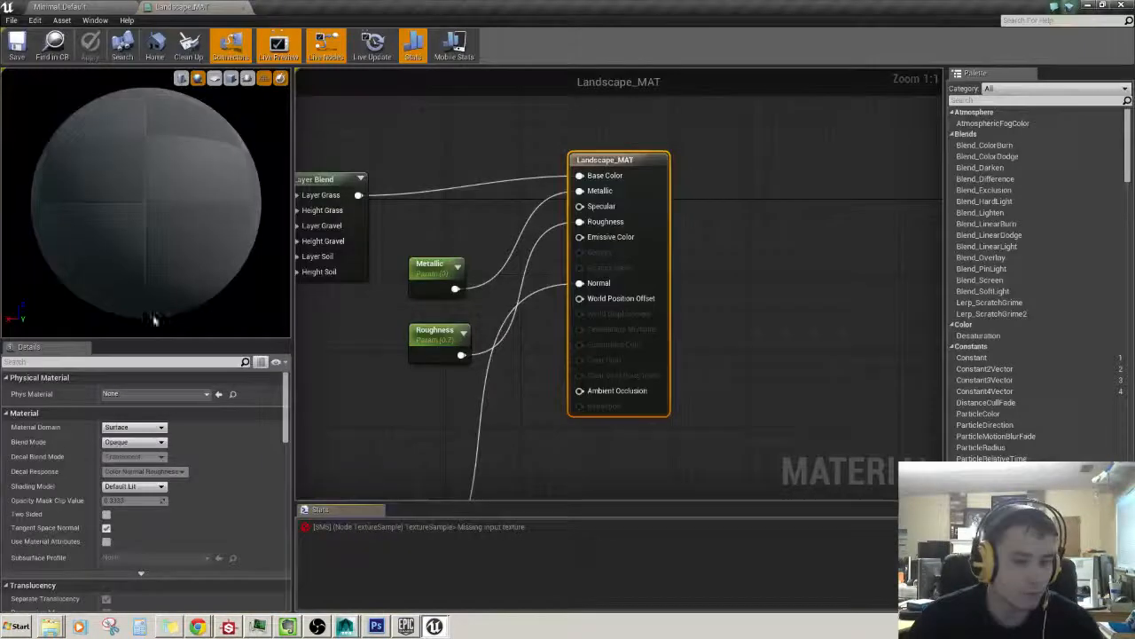
- Replace the broken soil texture sample in Landscape_MAT with the DarkSoil_A base color texture, wired to Layer Soil and Height Soil of the color blend
scroll(438, 391, down, 6)
right_drag(438, 388, 665, 322)
scroll(550, 367, up, 5)
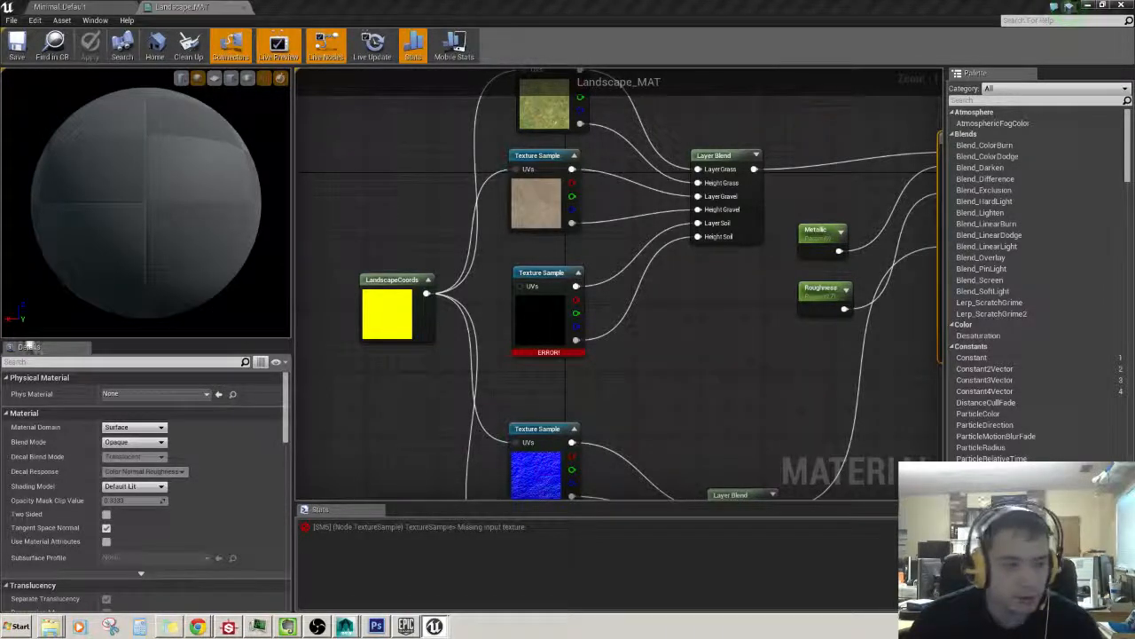
click(651, 332)
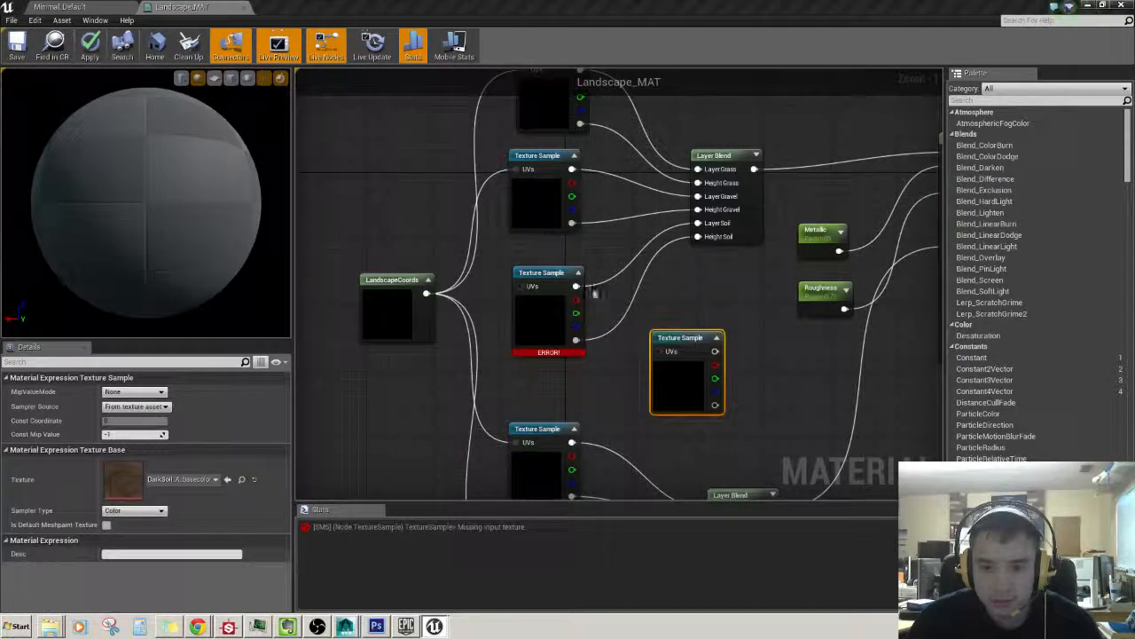
click(550, 275)
key(Delete)
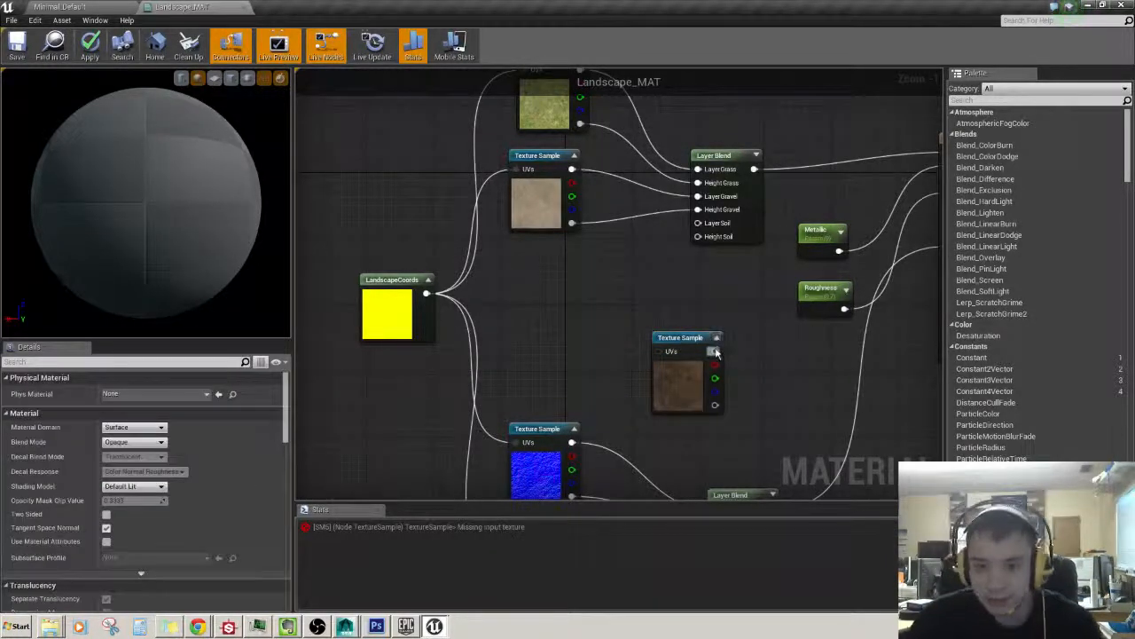
drag(715, 350, 697, 223)
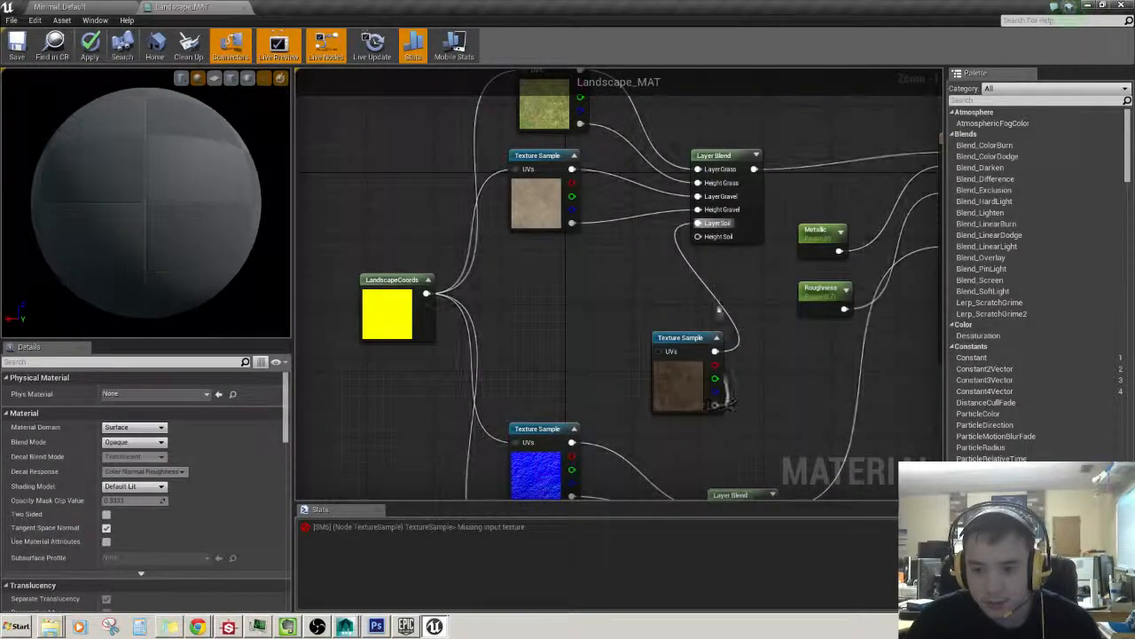
drag(715, 406, 697, 236)
drag(676, 343, 534, 256)
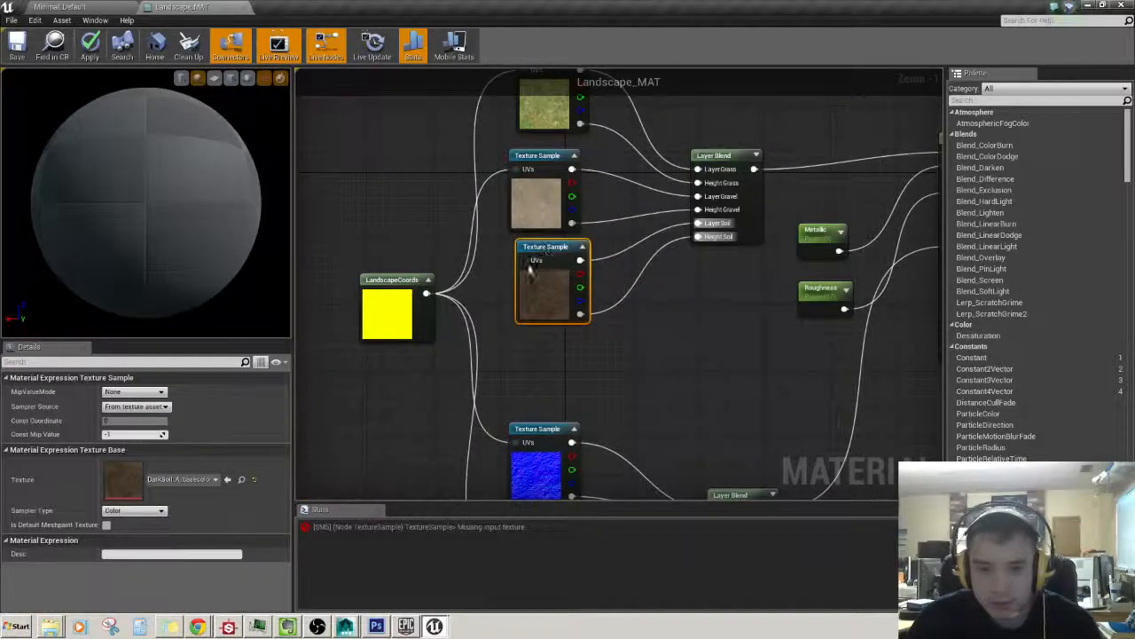
- Replace the broken soil normal sample with the DarkSoil_A normal texture, wired to Layer Soil and Height Soil of the normal Layer Blend
right_drag(699, 373, 624, 241)
scroll(670, 370, down, 4)
scroll(609, 331, up, 3)
click(501, 424)
key(Delete)
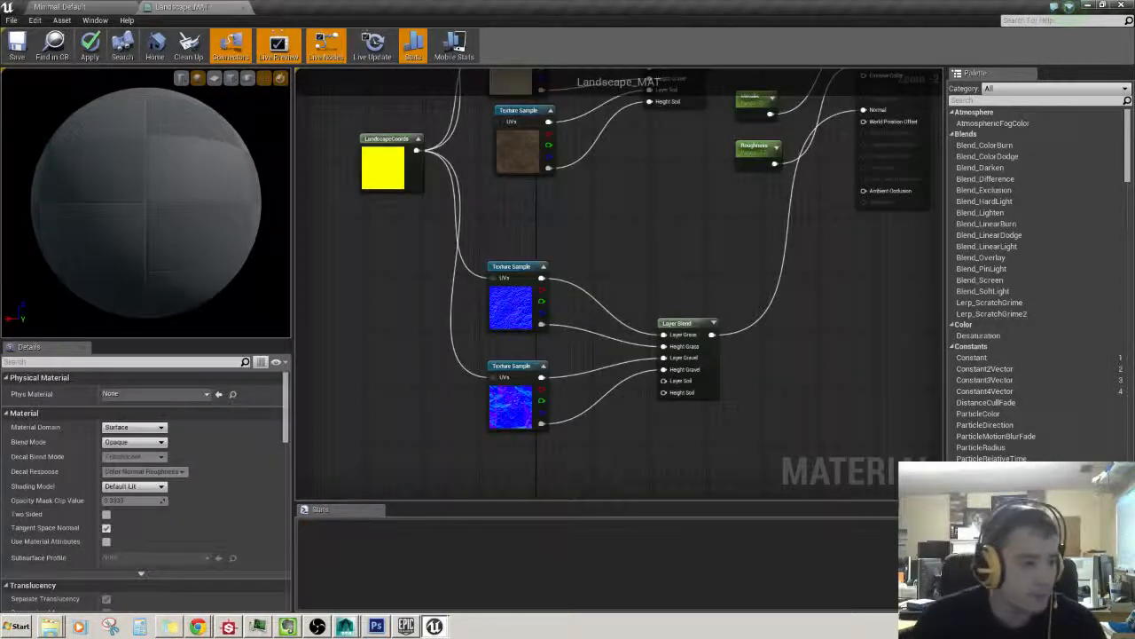
key(ctrl+z)
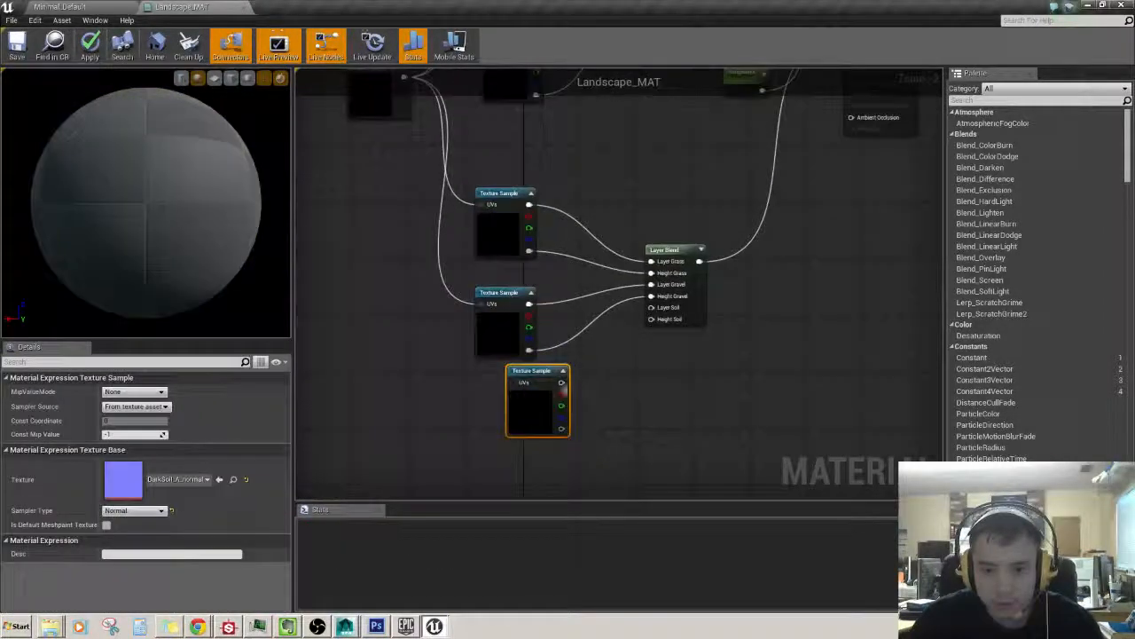
drag(562, 382, 650, 310)
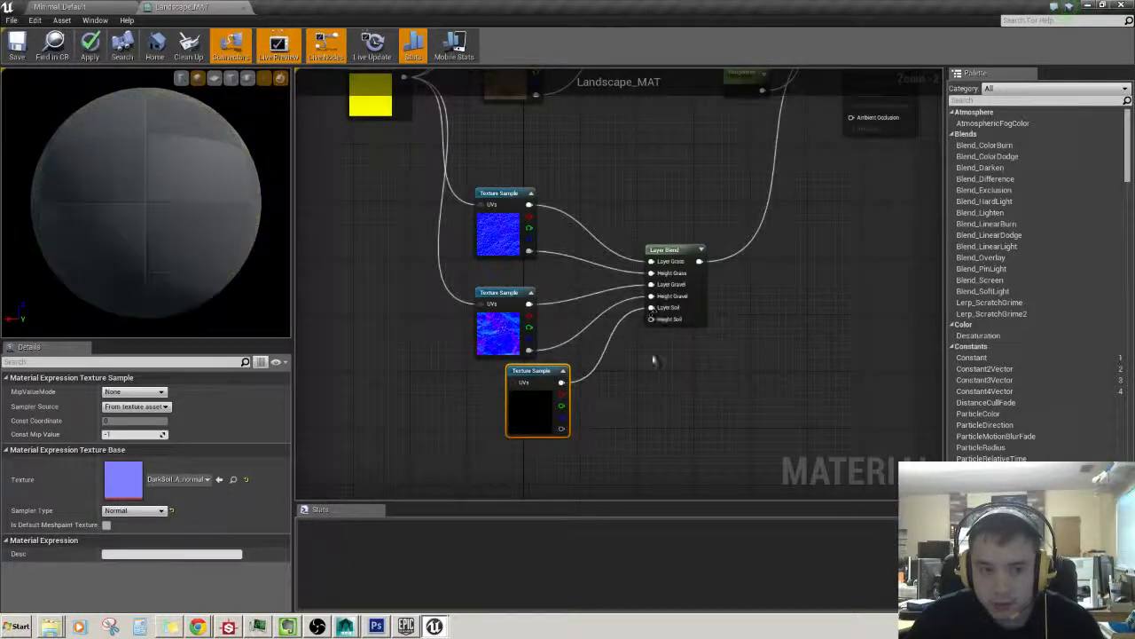
drag(562, 428, 667, 323)
right_drag(667, 323, 703, 416)
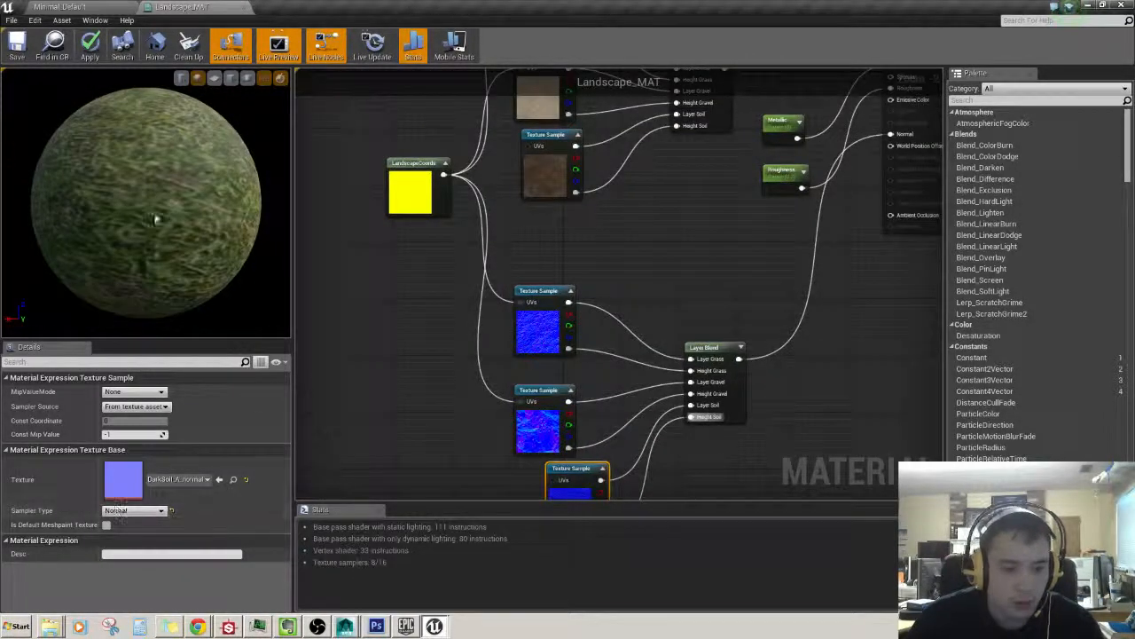
- Check the Landscape_MAT output node's material properties and save the material
right_drag(623, 251, 589, 337)
right_drag(826, 243, 695, 338)
click(754, 220)
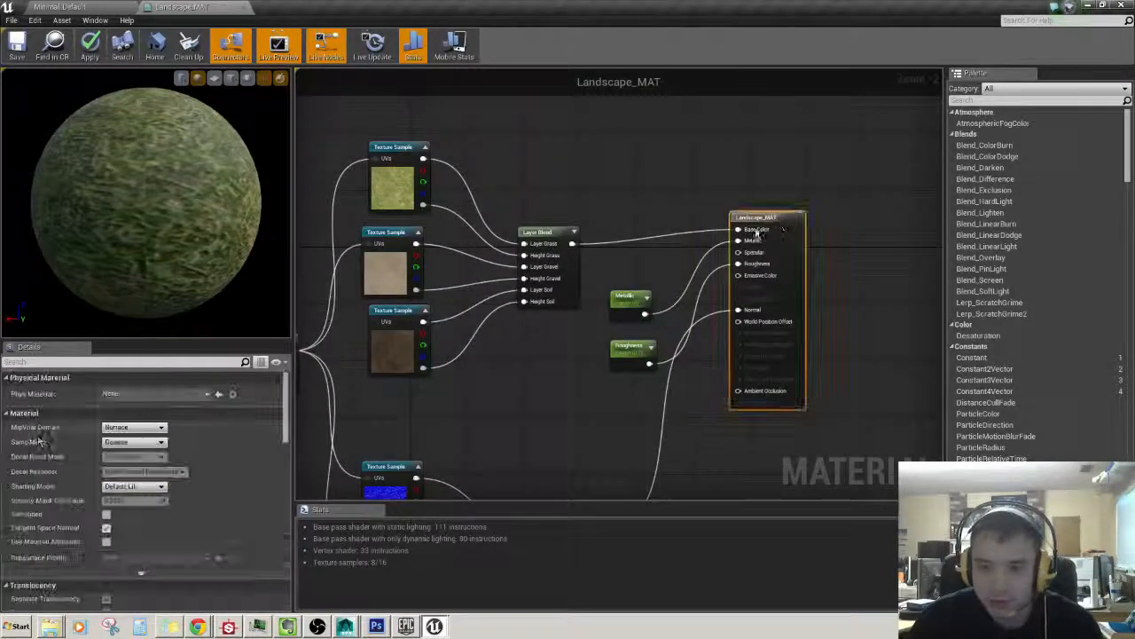
scroll(191, 475, down, 10)
scroll(191, 475, down, 10)
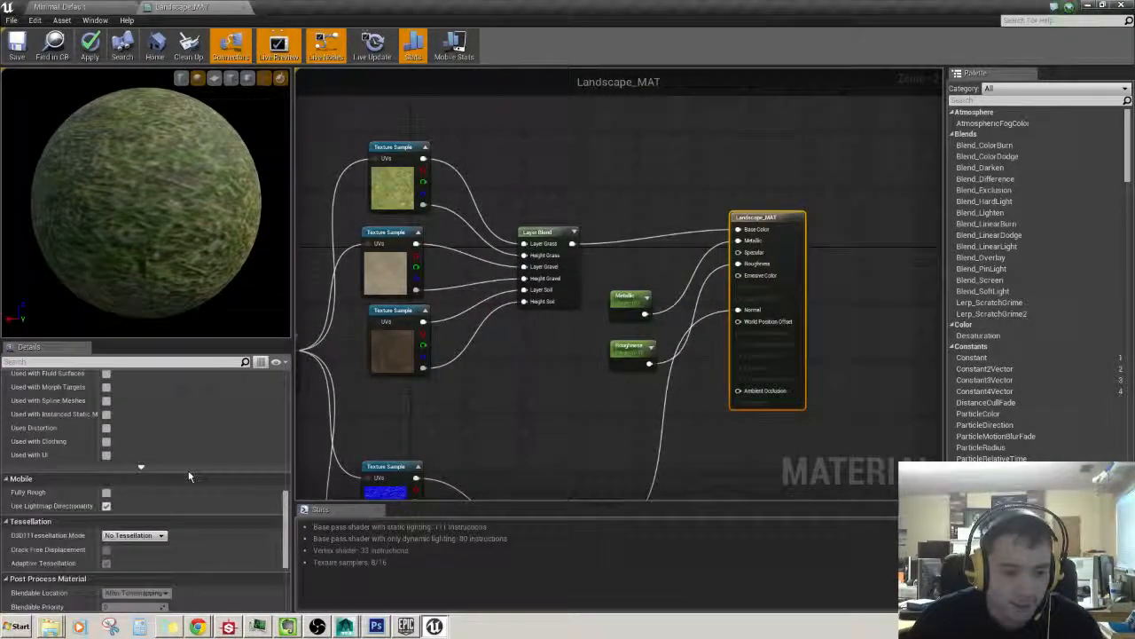
scroll(302, 335, up, 1)
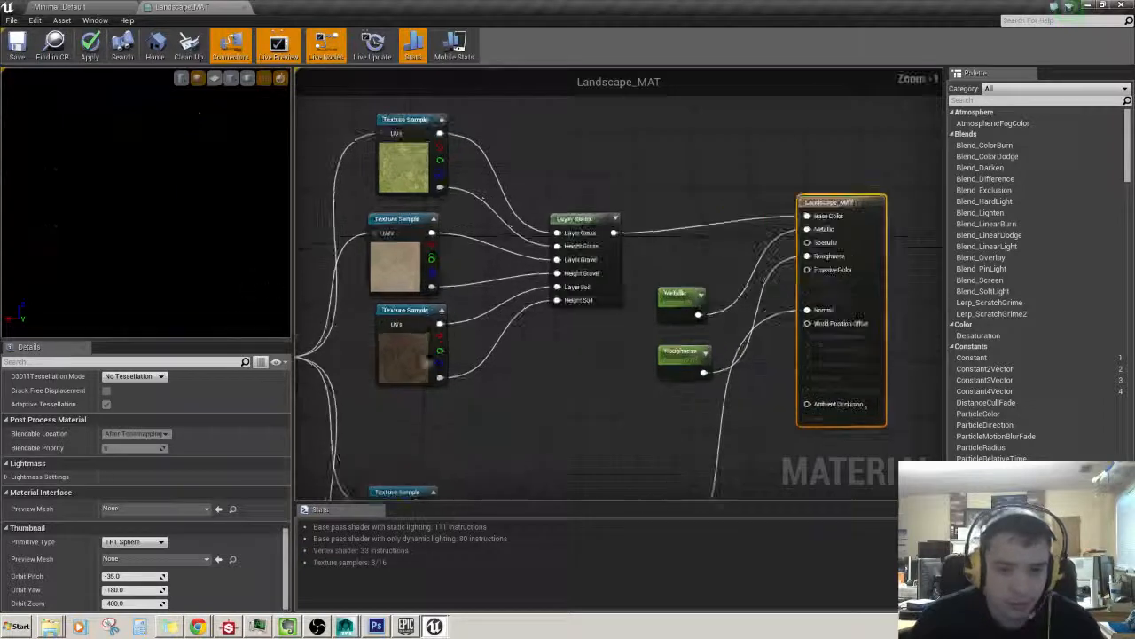
right_drag(461, 387, 654, 322)
scroll(687, 378, down, 3)
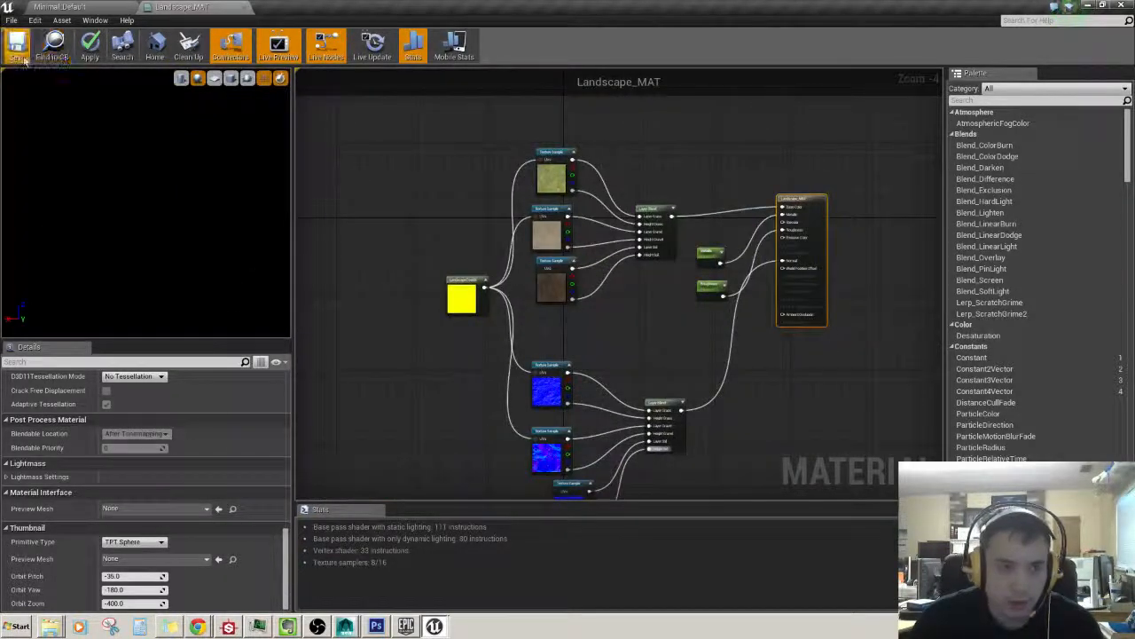
key(ctrl+s)
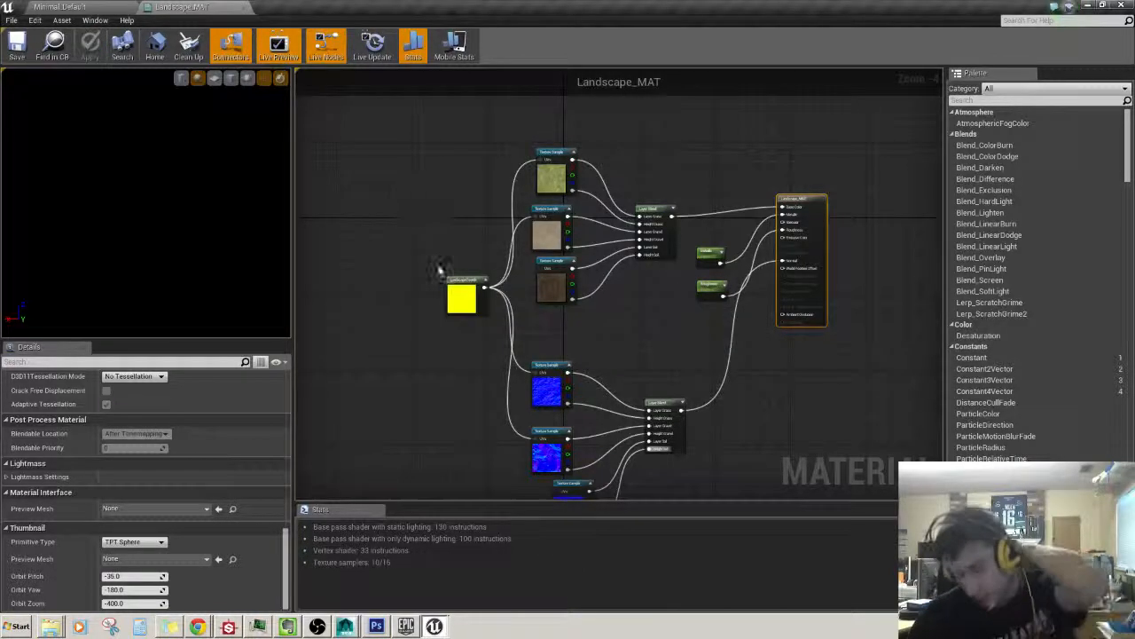
- Set the Mapping Scale, Mapping Pan U and Mapping Pan V of the LandscapeCoords node to 0
click(461, 282)
click(133, 421)
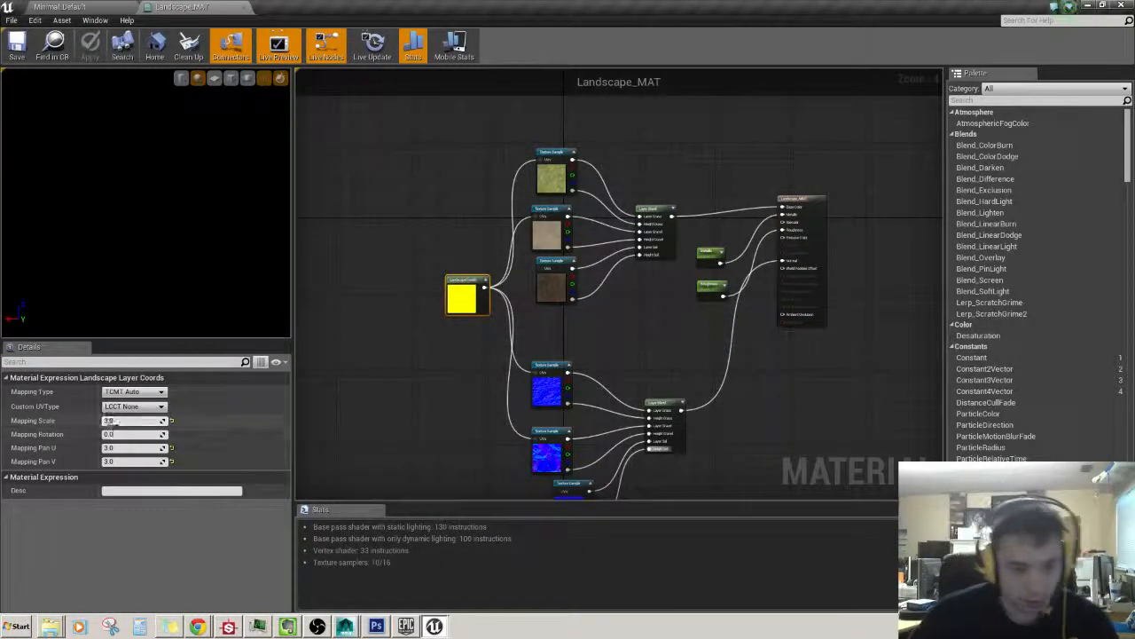
text(0)
key(Tab)
key(Tab)
key(Tab)
text(0)
key(Tab)
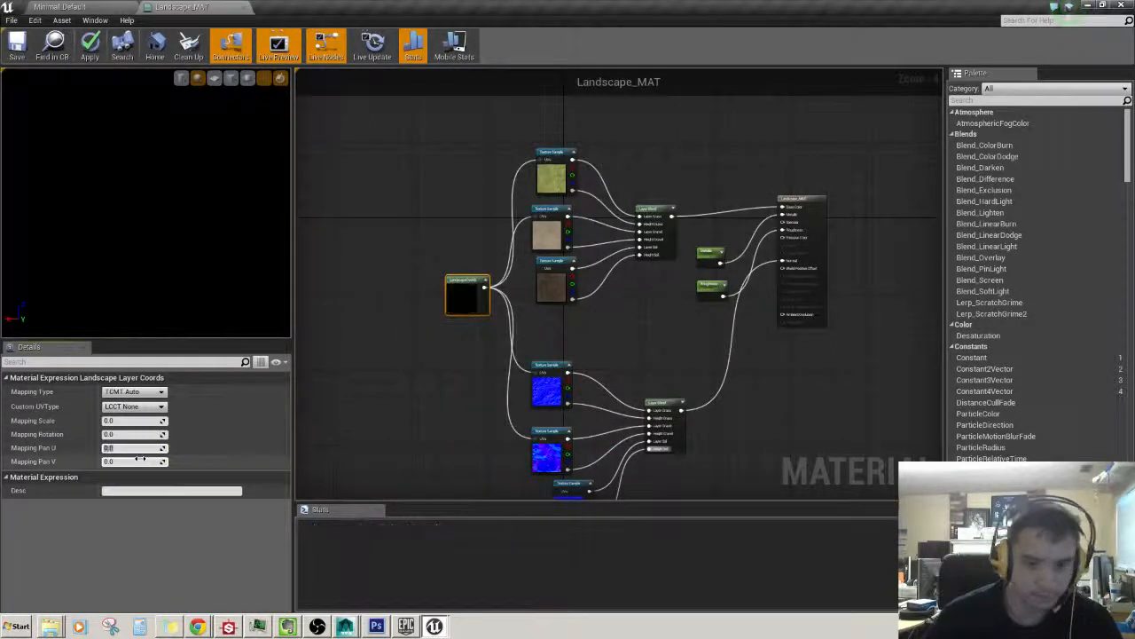
- Save the Landscape_MAT material and close its editor
click(459, 148)
right_drag(414, 205, 402, 225)
click(17, 46)
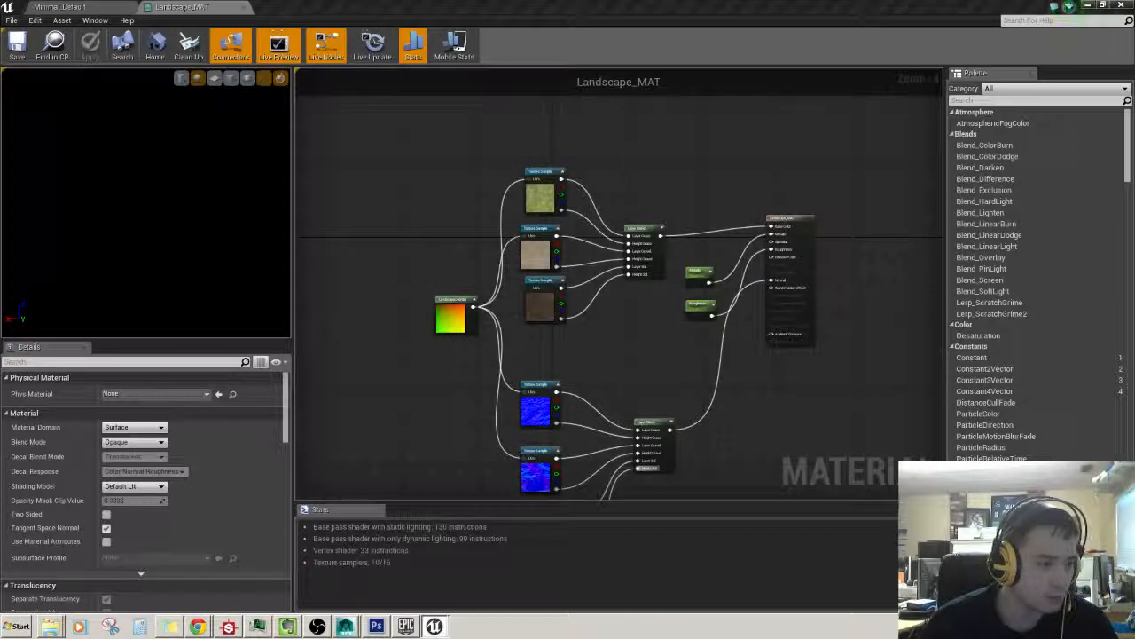
click(243, 7)
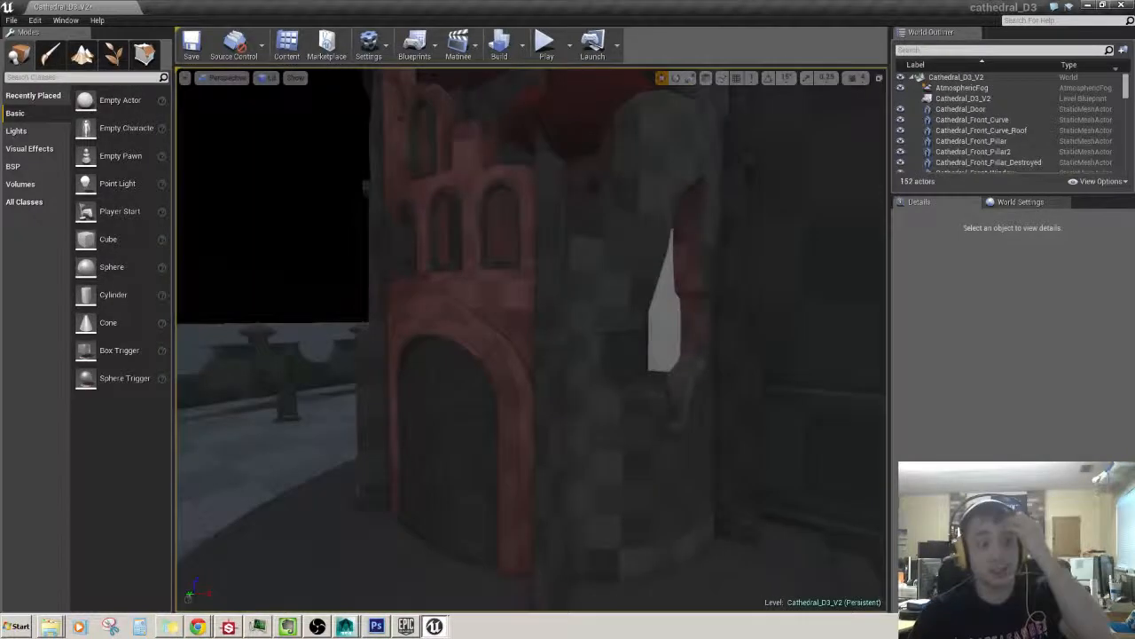
- Examine the blended landscape ground, the front entrance steps and the right foundation of the cathedral in the level
right_drag(516, 383, 541, 381)
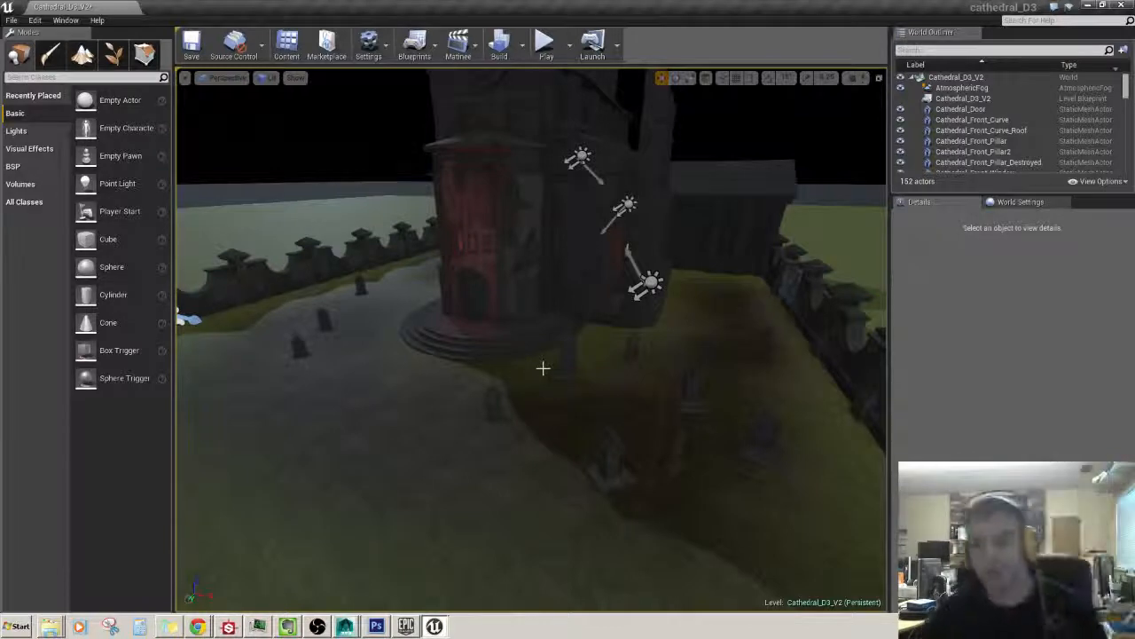
right_drag(688, 428, 656, 414)
key(w)
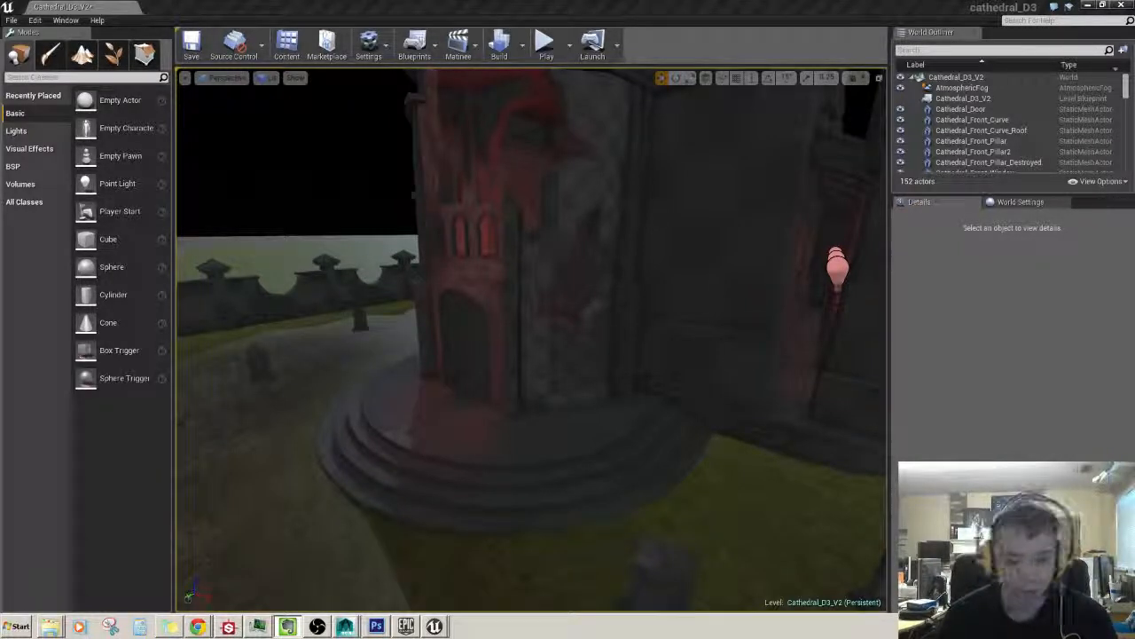
click(533, 368)
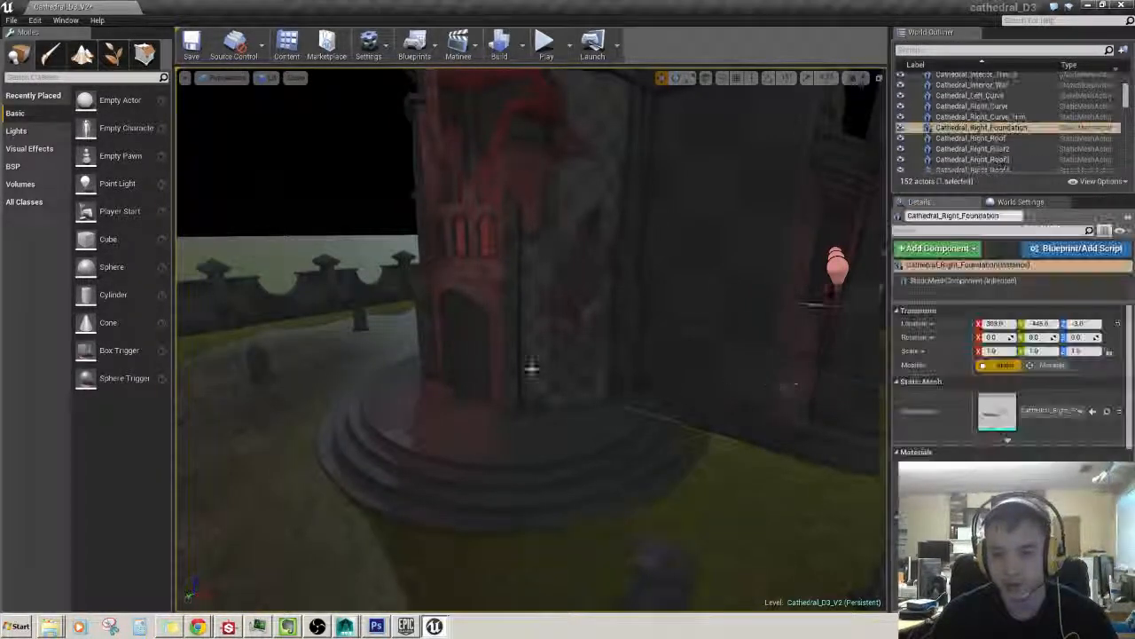
key(f)
key(s)
right_drag(533, 368, 448, 275)
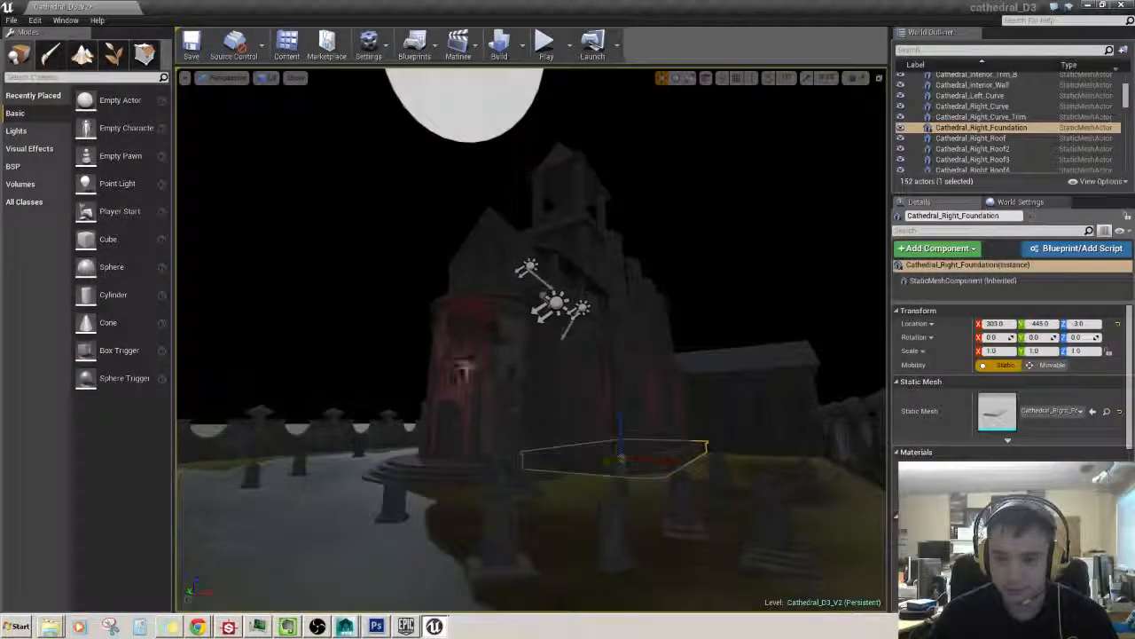
click(375, 332)
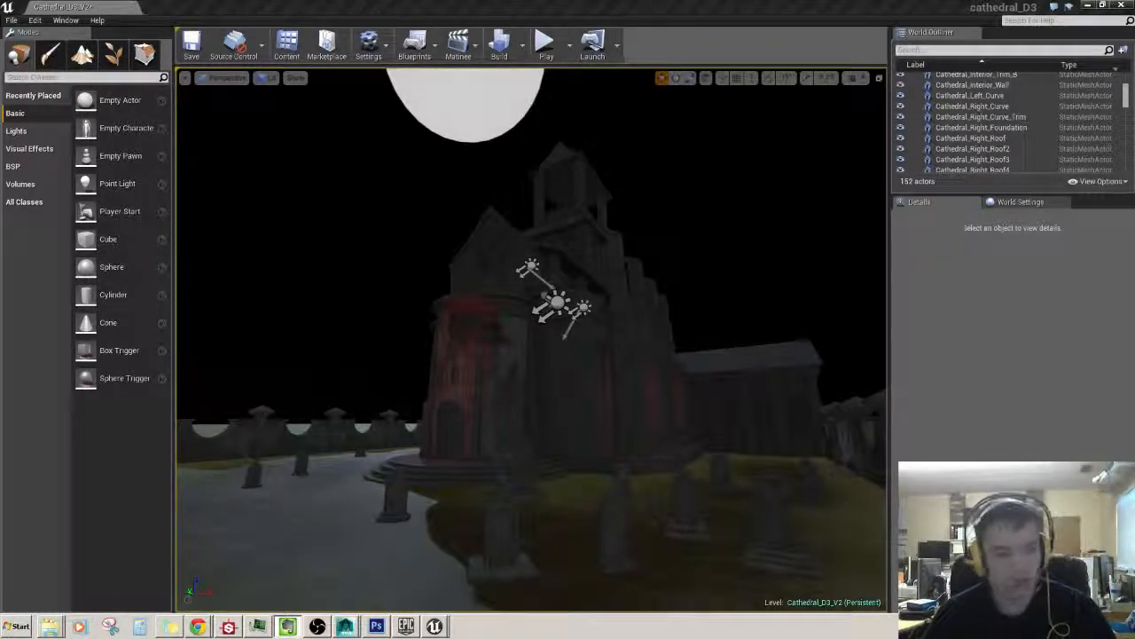
- Inspect the cathedral's right wall pillars and the surrounding graveyard in the level
click(679, 245)
right_drag(679, 245, 616, 242)
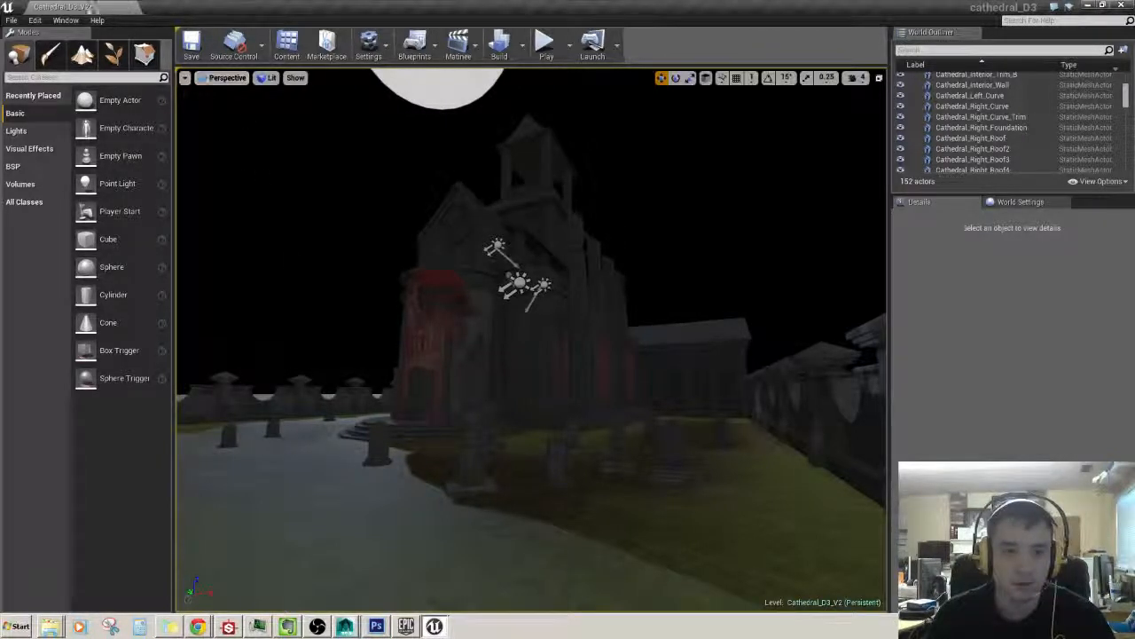
mouse_move(500, 264)
right_down()
mouse_move(500, 243)
mouse_move(499, 289)
mouse_move(500, 263)
right_up()
key(w)
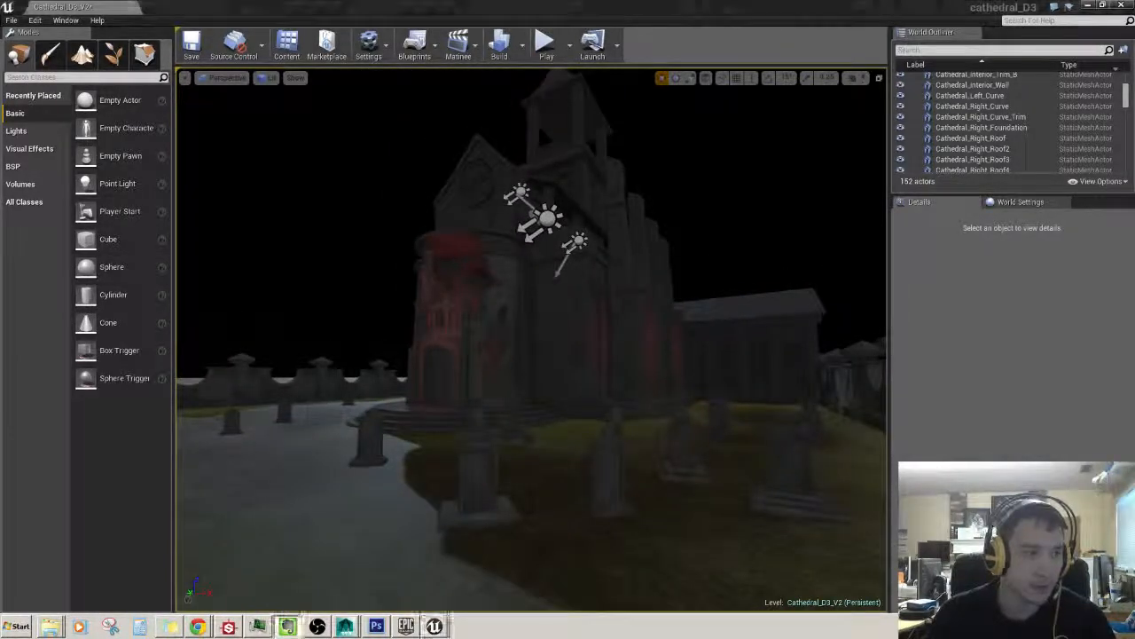
click(629, 291)
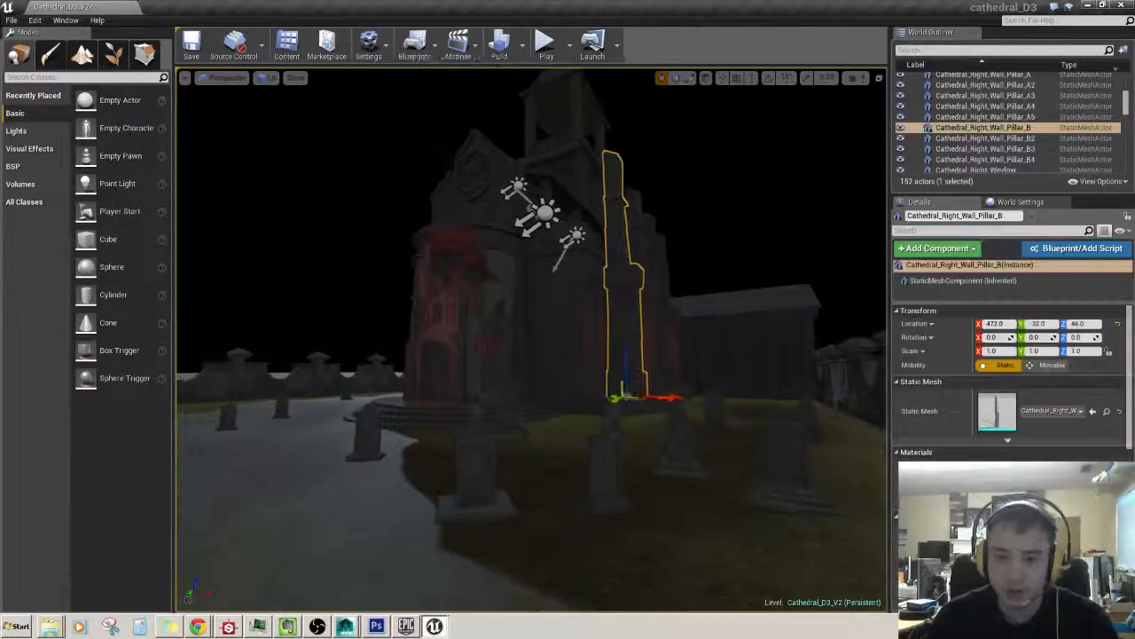
click(664, 238)
mouse_move(662, 254)
right_down()
mouse_move(672, 218)
mouse_move(651, 266)
mouse_move(651, 246)
right_up()
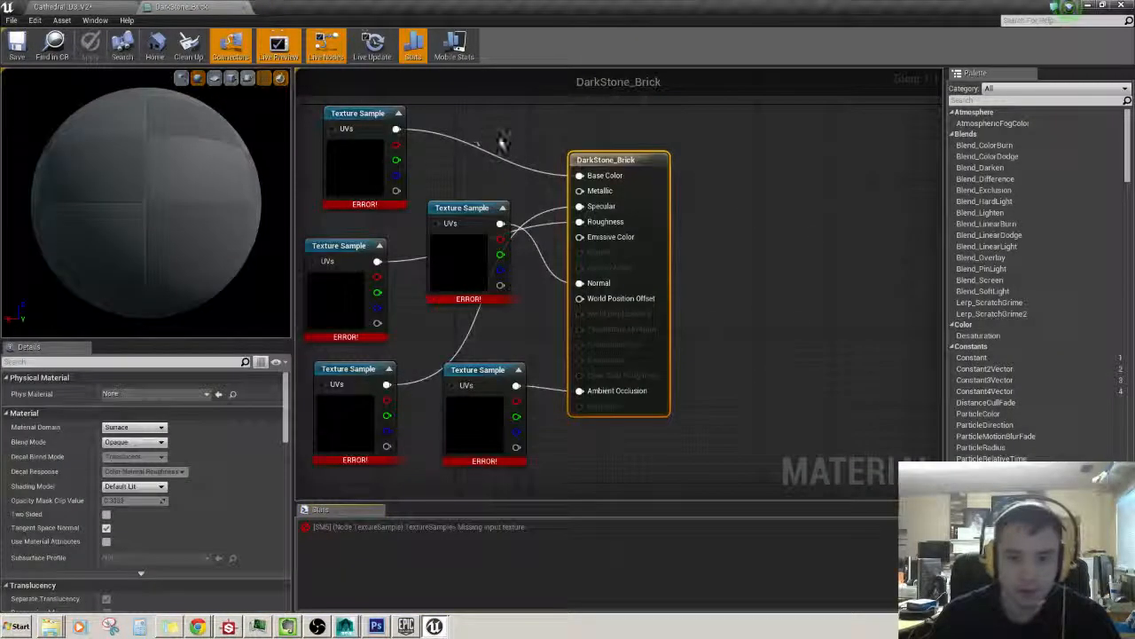
- Delete all five broken texture samples from the DarkStone_Brick material
right_drag(503, 142, 547, 203)
scroll(537, 169, down, 2)
drag(395, 187, 586, 435)
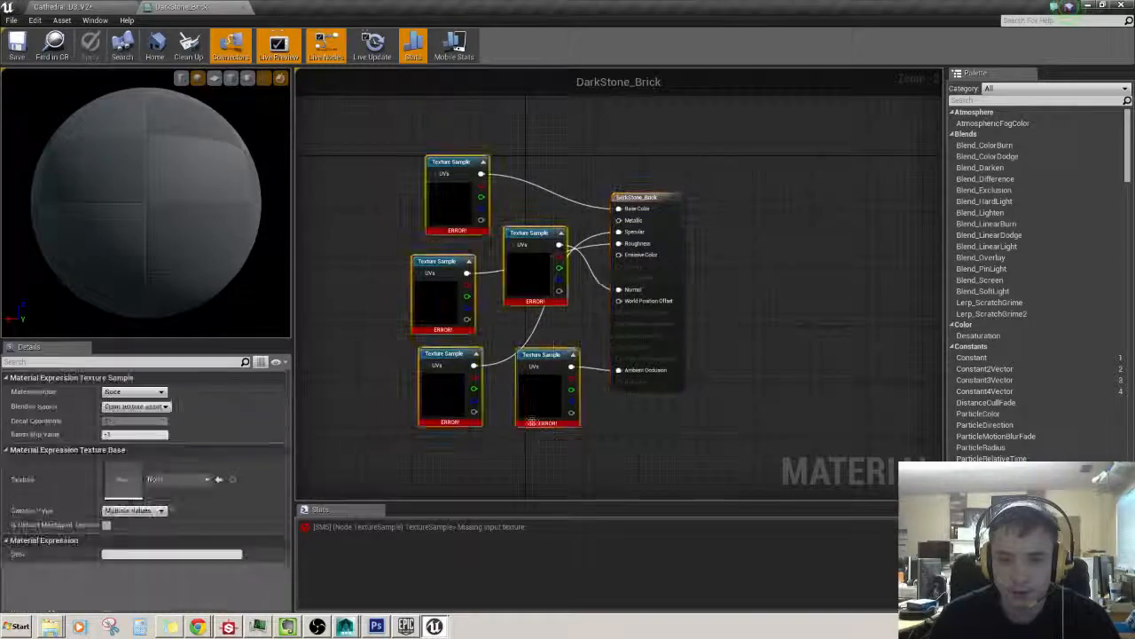
key(Delete)
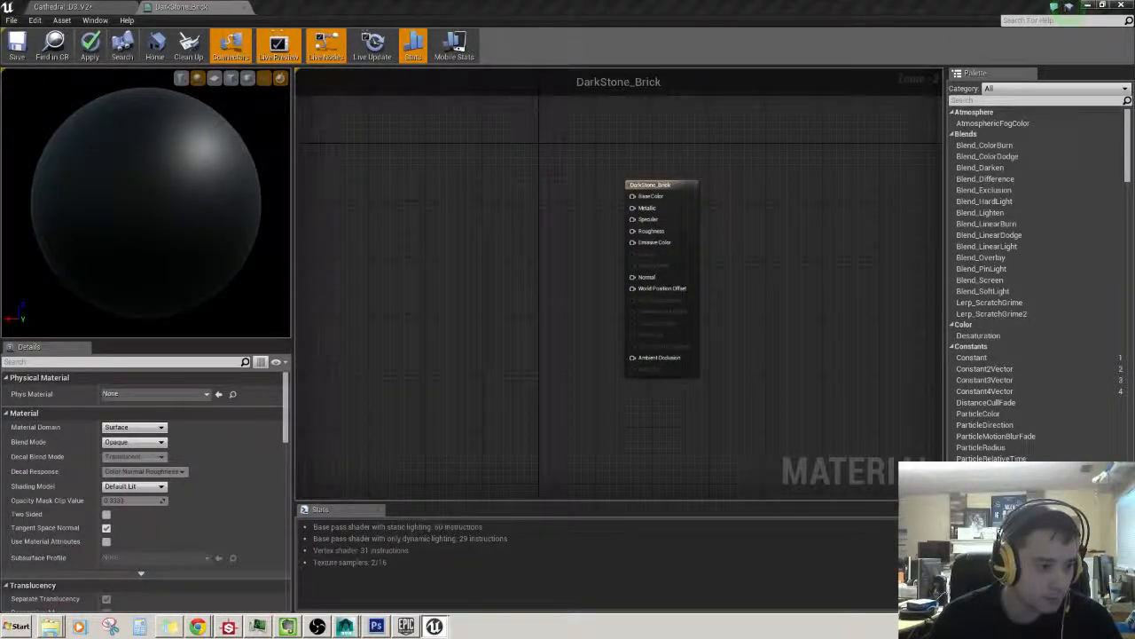
- Delete the three broken texture samples from the Stone_BrickA material and check the StoneA material's graph
drag(348, 140, 432, 476)
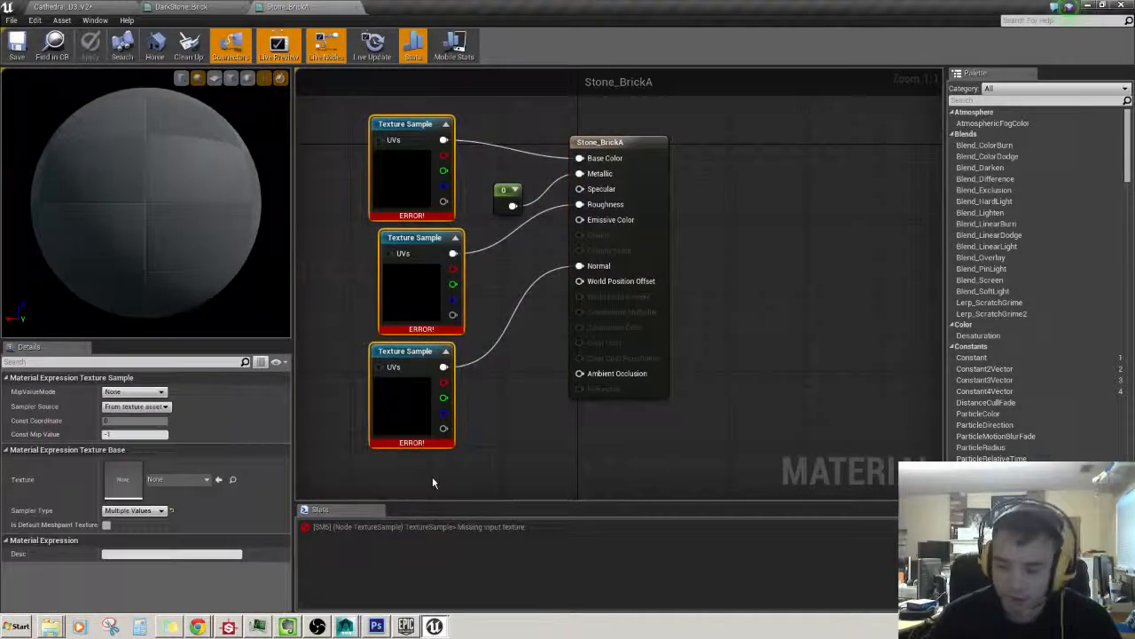
key(Delete)
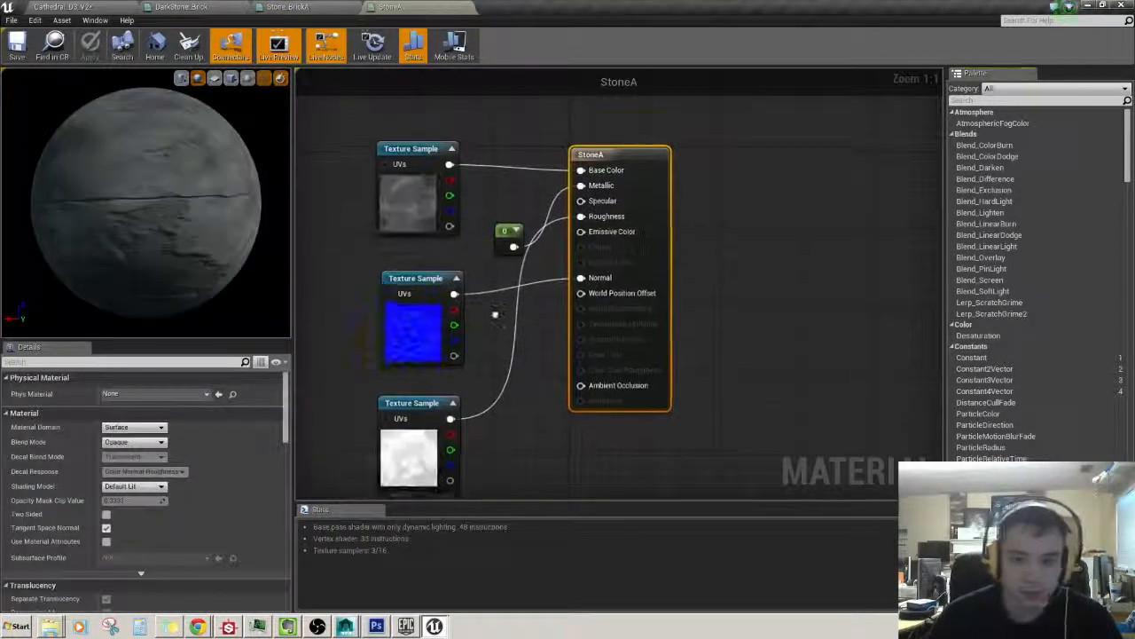
scroll(527, 283, down, 3)
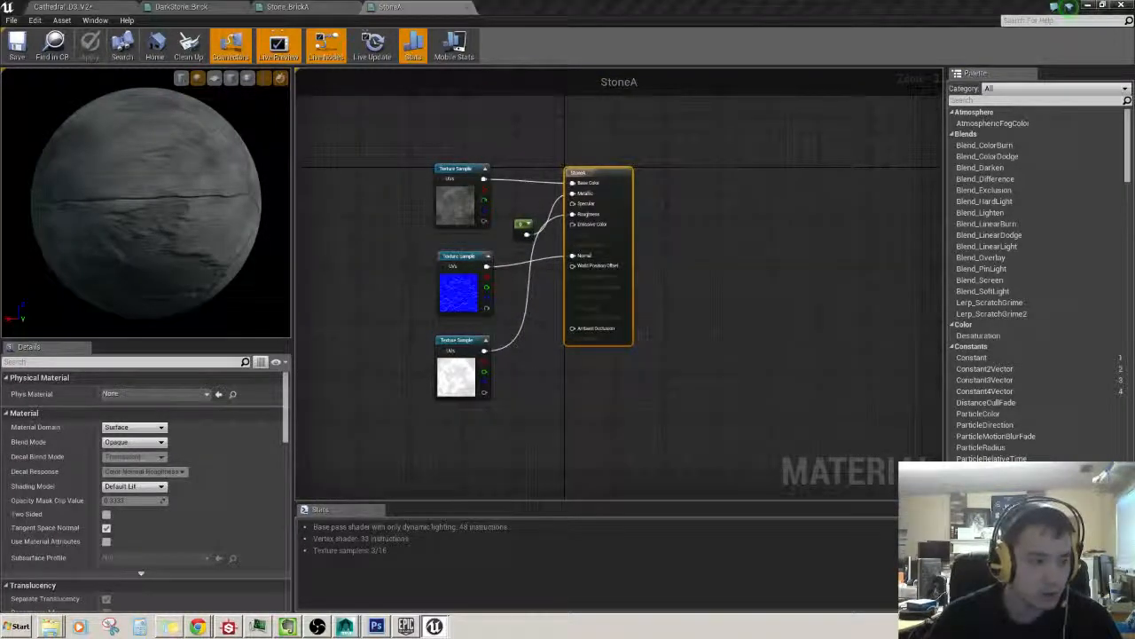
- Delete all five broken texture samples from the TomeStone01 material
scroll(504, 306, down, 2)
key(ctrl+a)
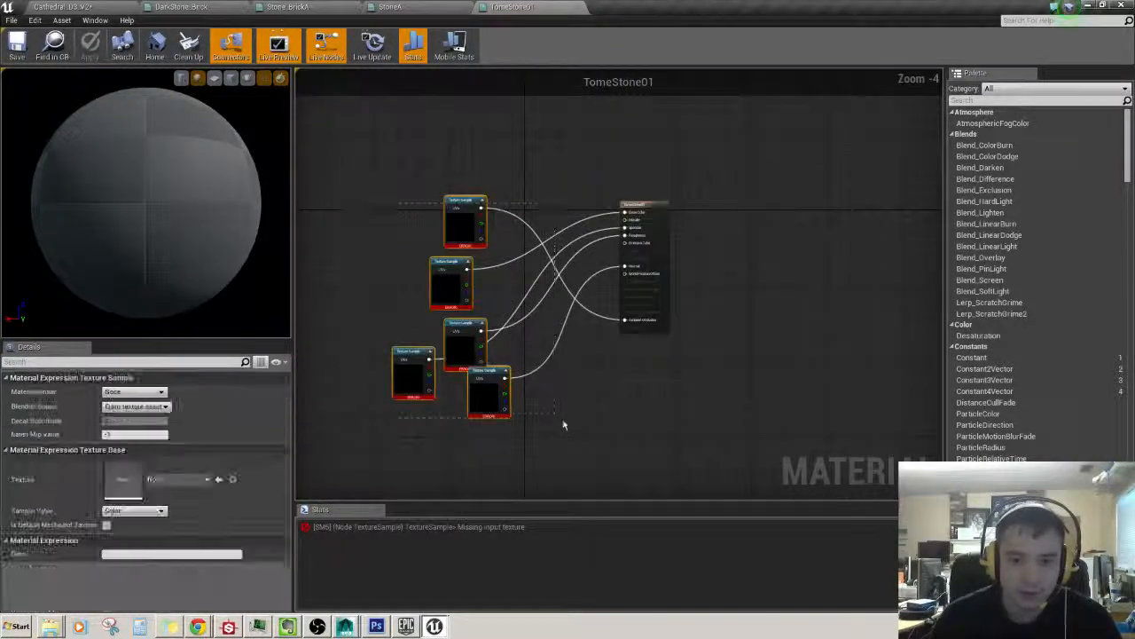
key(Delete)
right_drag(386, 200, 363, 290)
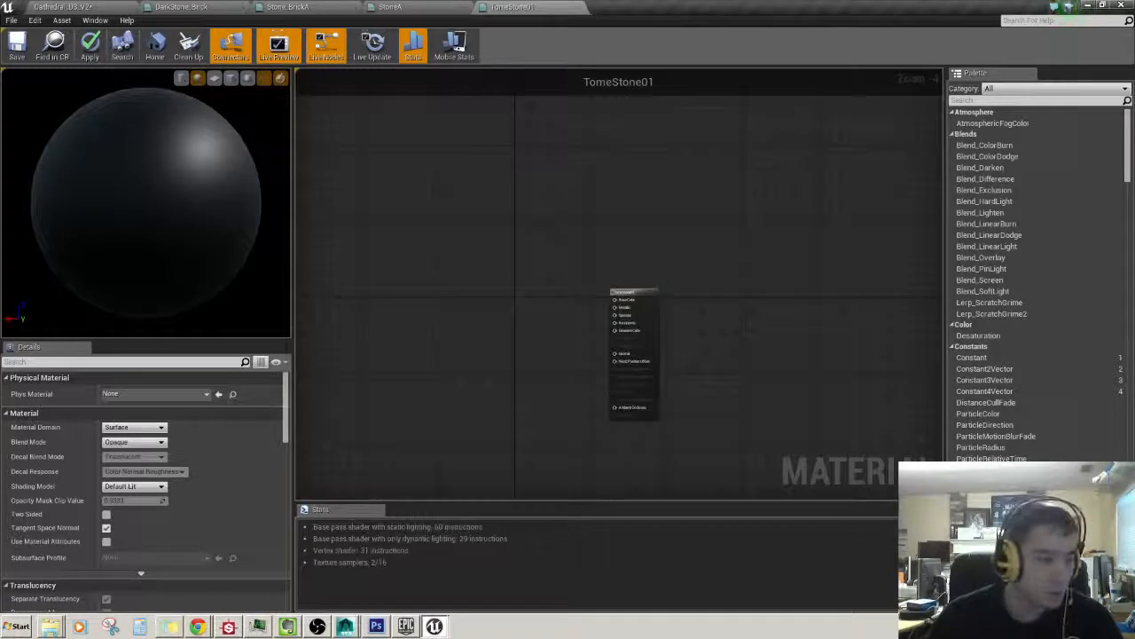
- Check the DarkStone_Brick material's graph, switch to Photoshop and open DarkStone_Brick_Spec.psd
click(181, 6)
scroll(487, 293, up, 2)
mouse_move(487, 294)
right_down()
mouse_move(464, 276)
mouse_move(484, 282)
right_up()
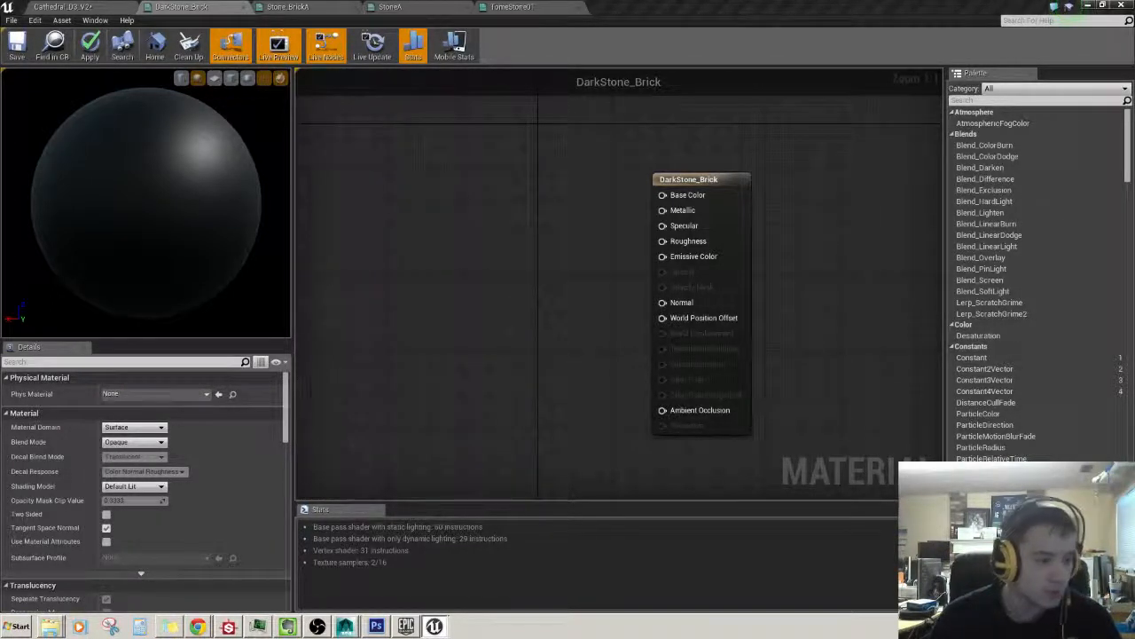
click(376, 627)
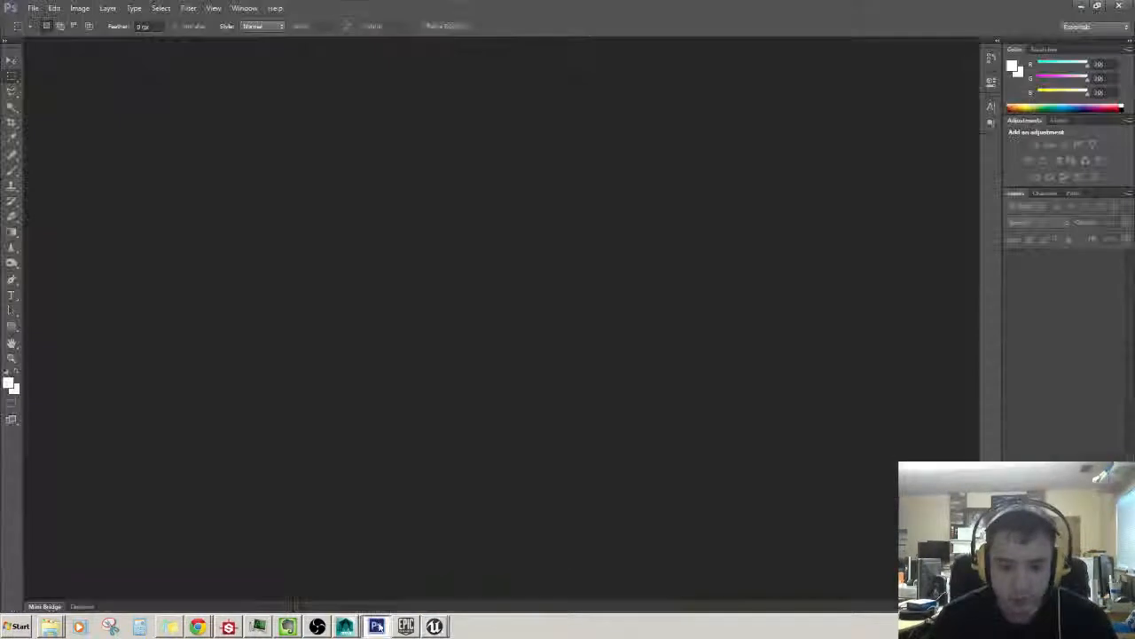
key(alt+Tab)
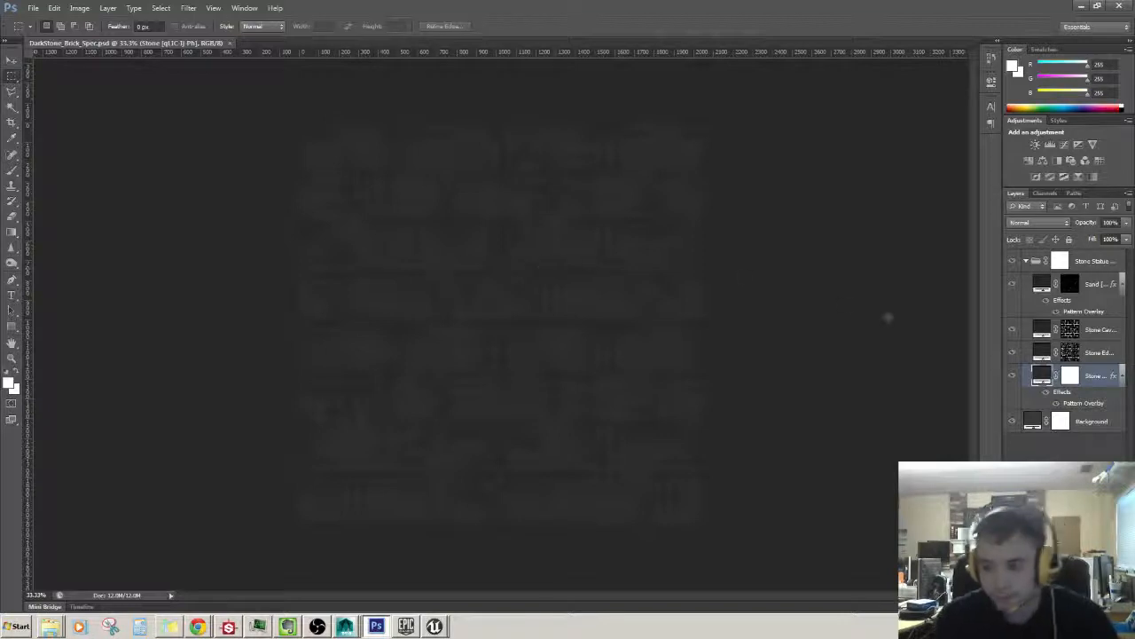
- Stamp all layers of the specular map into a new merged layer and hide the stone group and Background layer
click(1098, 260)
shift+click(1092, 422)
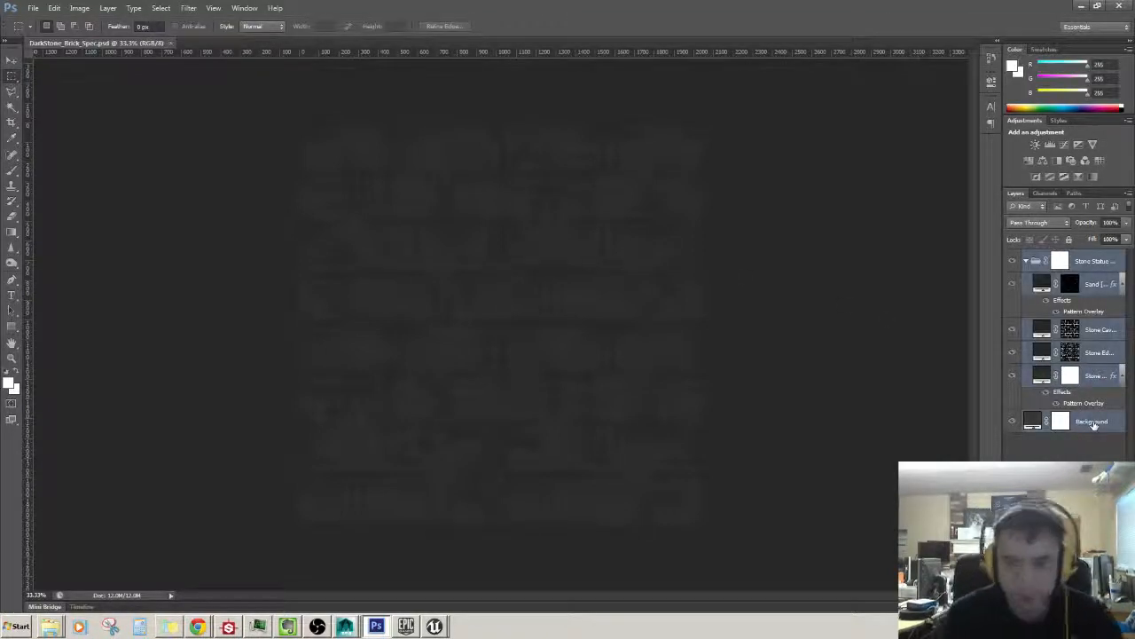
key(ctrl+alt+shift+e)
click(1027, 285)
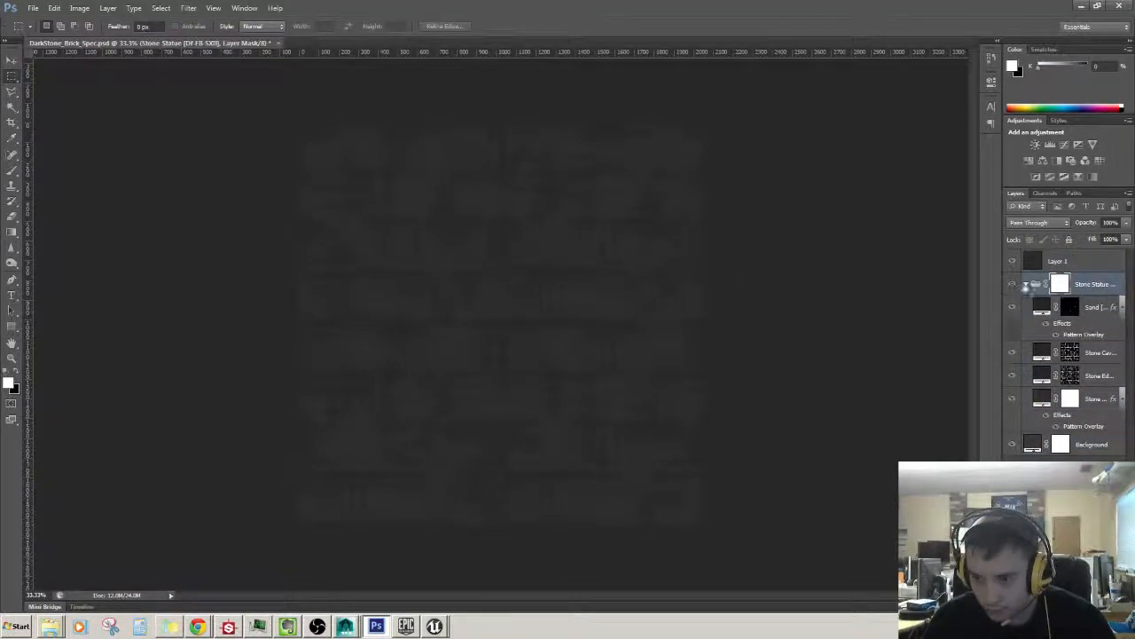
click(1026, 284)
drag(1012, 284, 1012, 308)
click(770, 353)
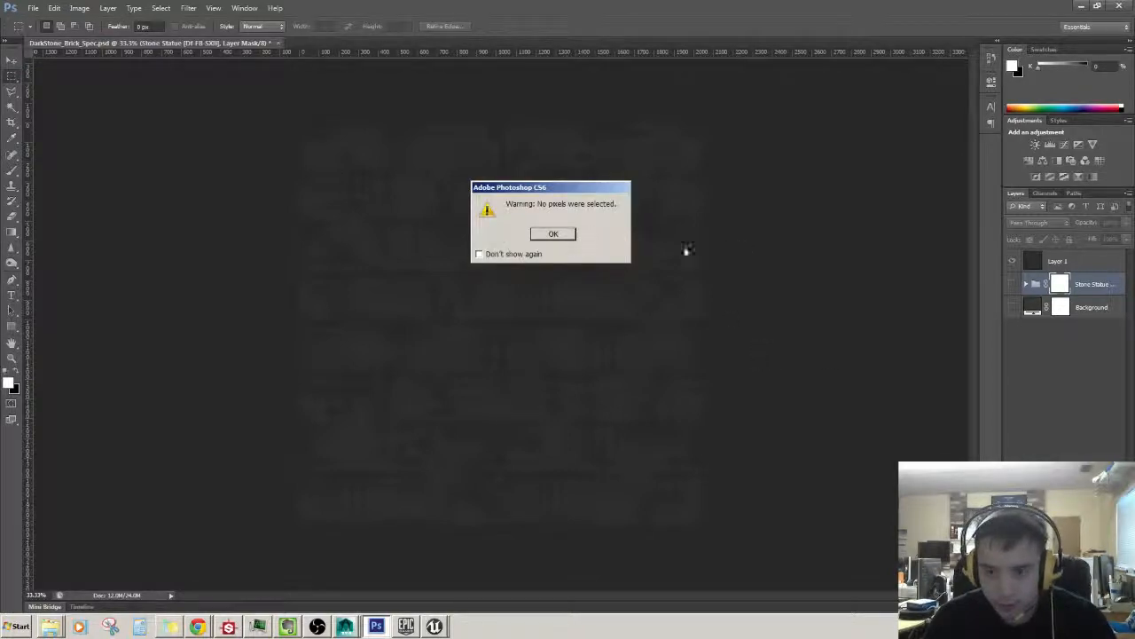
click(552, 233)
- Invert the merged layer and apply Levels with the black input at 62 and the midtone at 0.56
click(1068, 263)
key(ctrl+i)
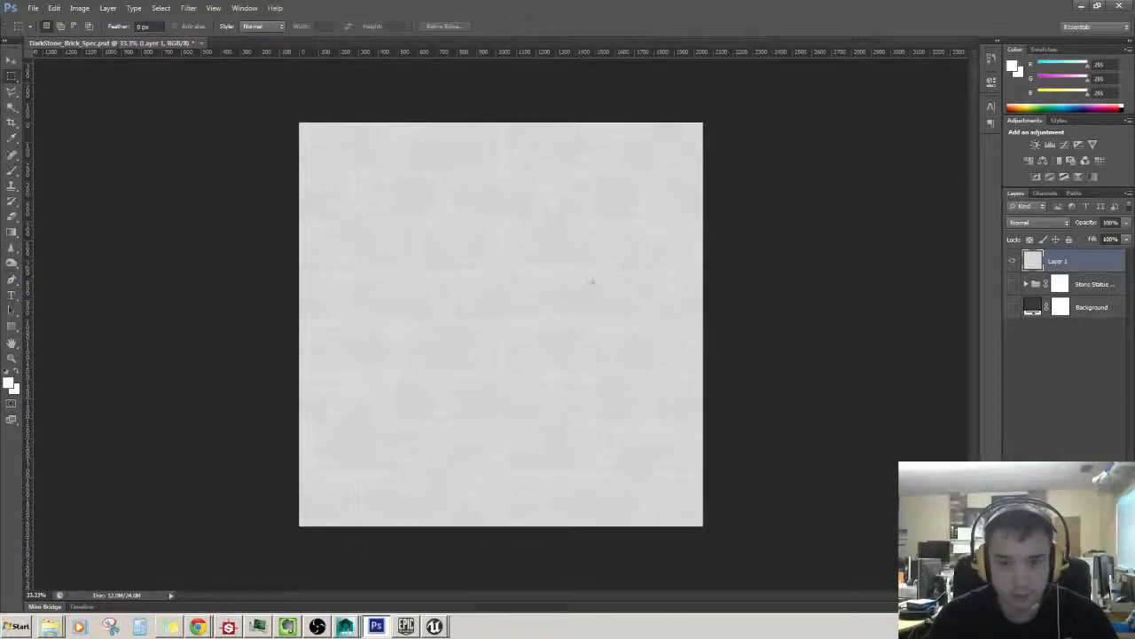
key(ctrl+l)
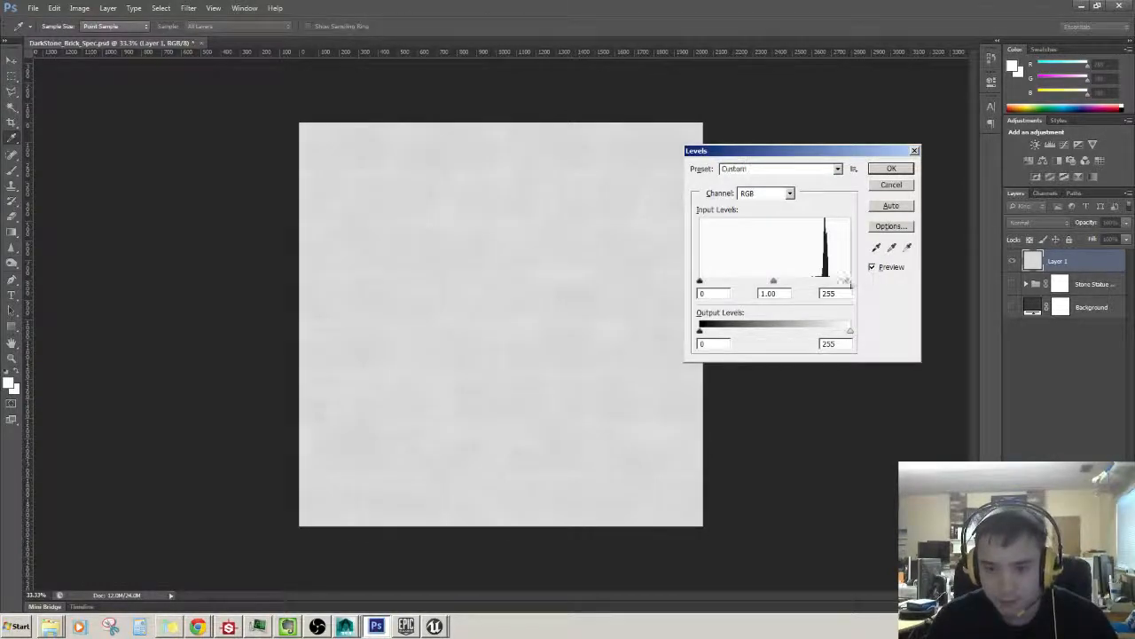
drag(774, 281, 802, 282)
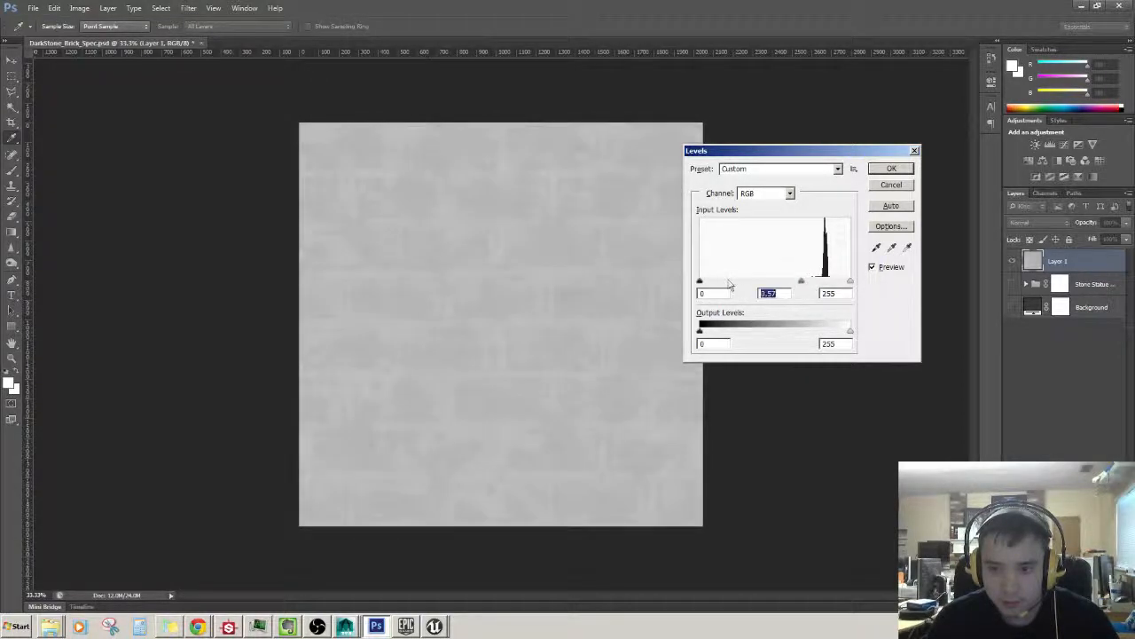
drag(701, 282, 738, 291)
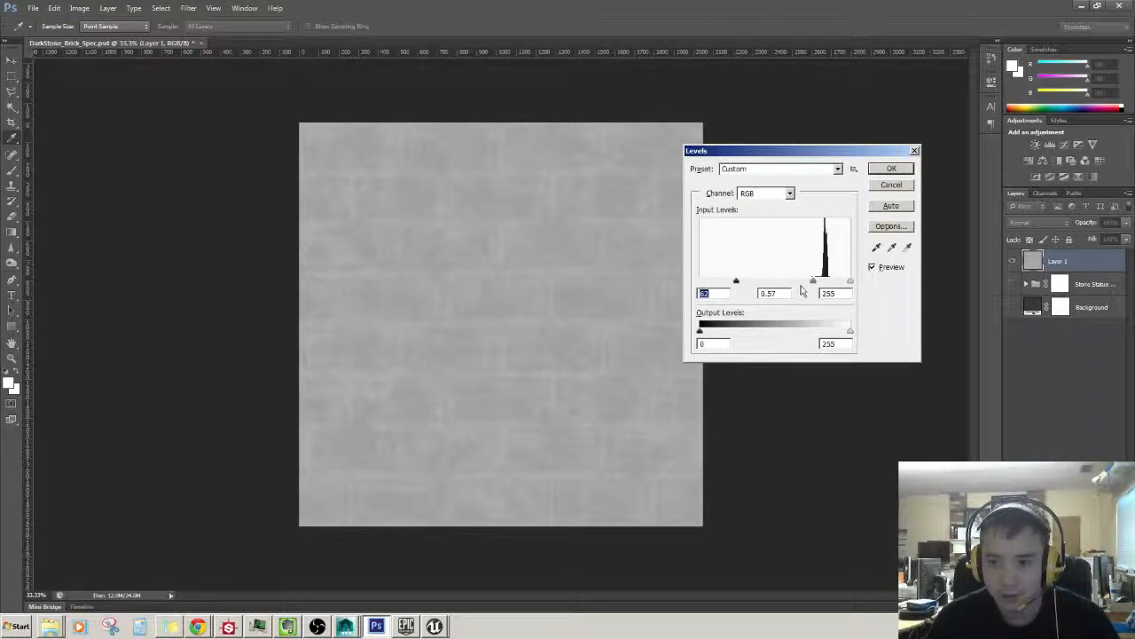
drag(812, 282, 814, 286)
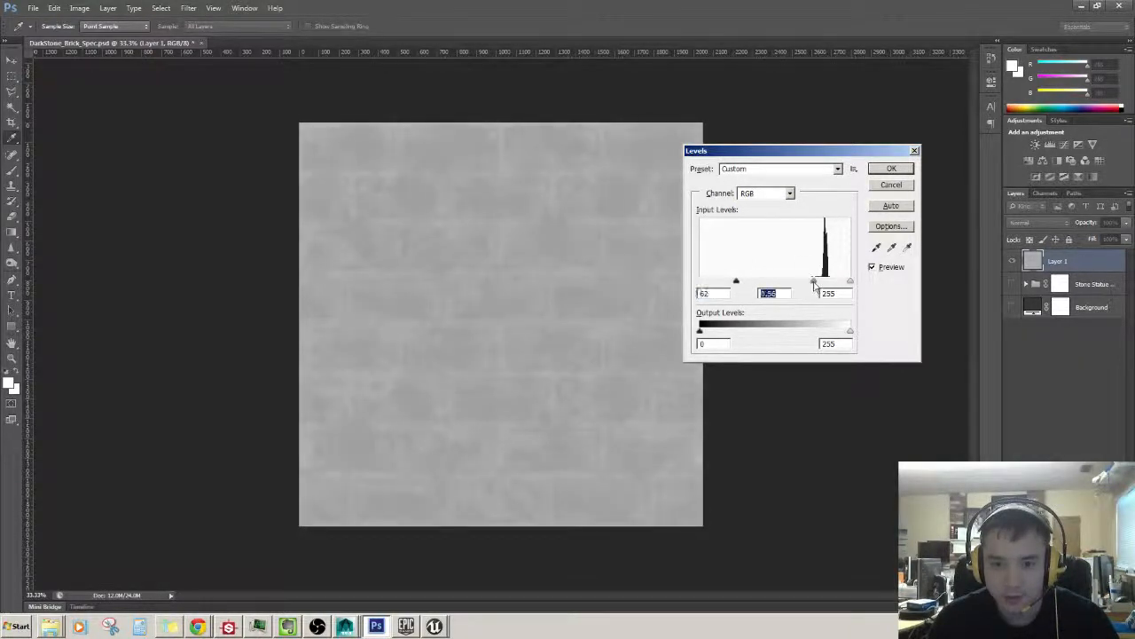
click(890, 168)
- Apply a slight Exposure adjustment to the merged layer
click(79, 8)
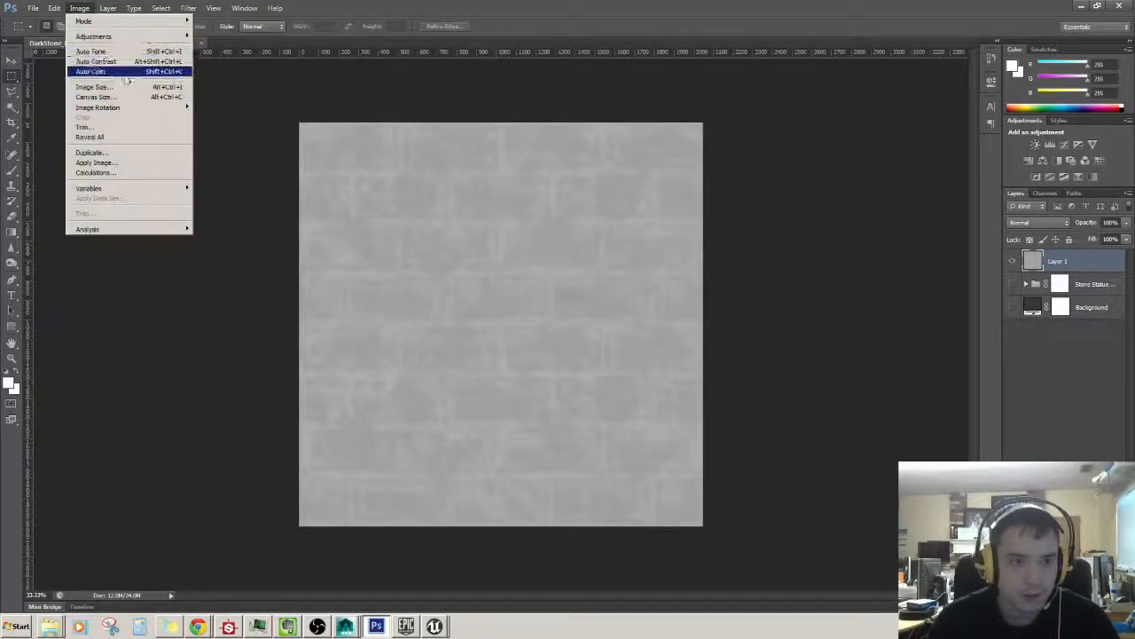
mouse_move(129, 38)
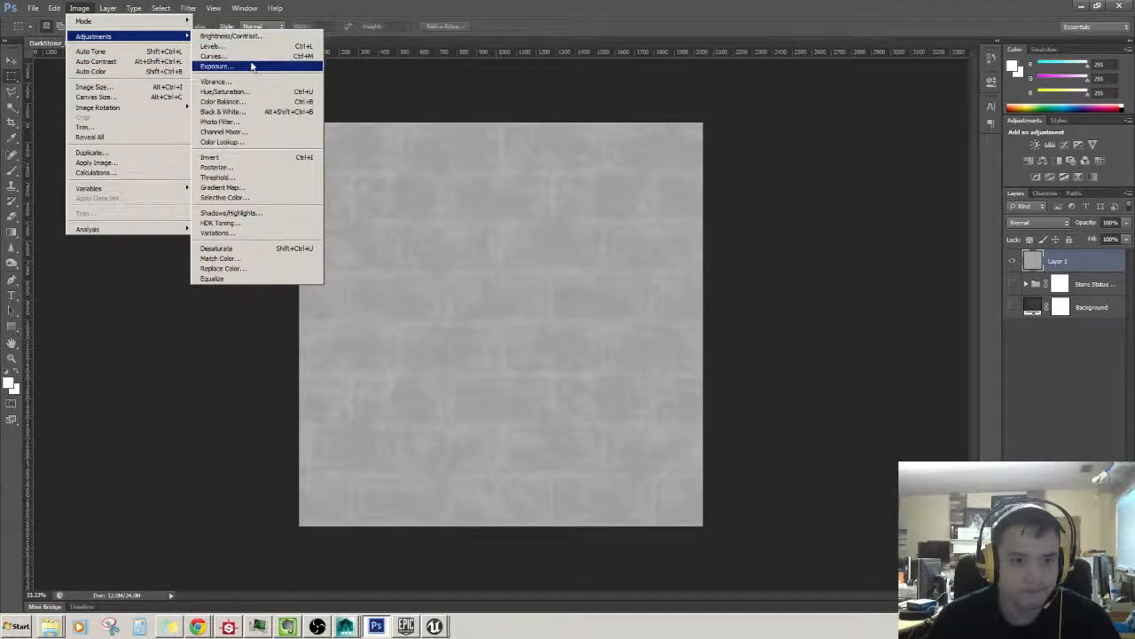
click(250, 66)
click(544, 229)
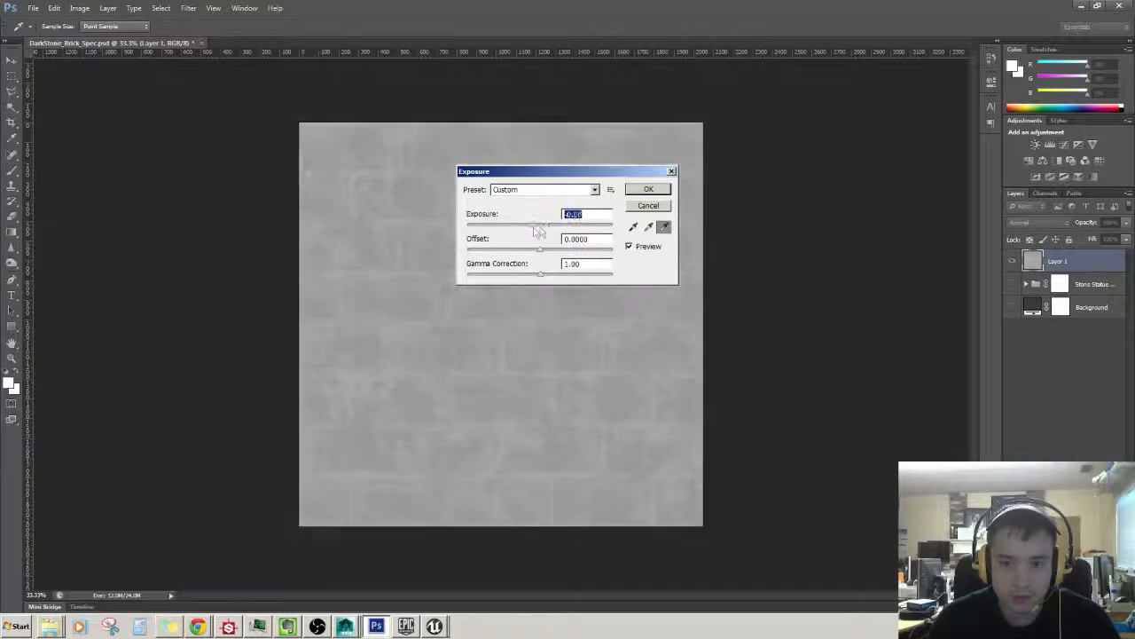
drag(544, 228, 541, 255)
click(649, 189)
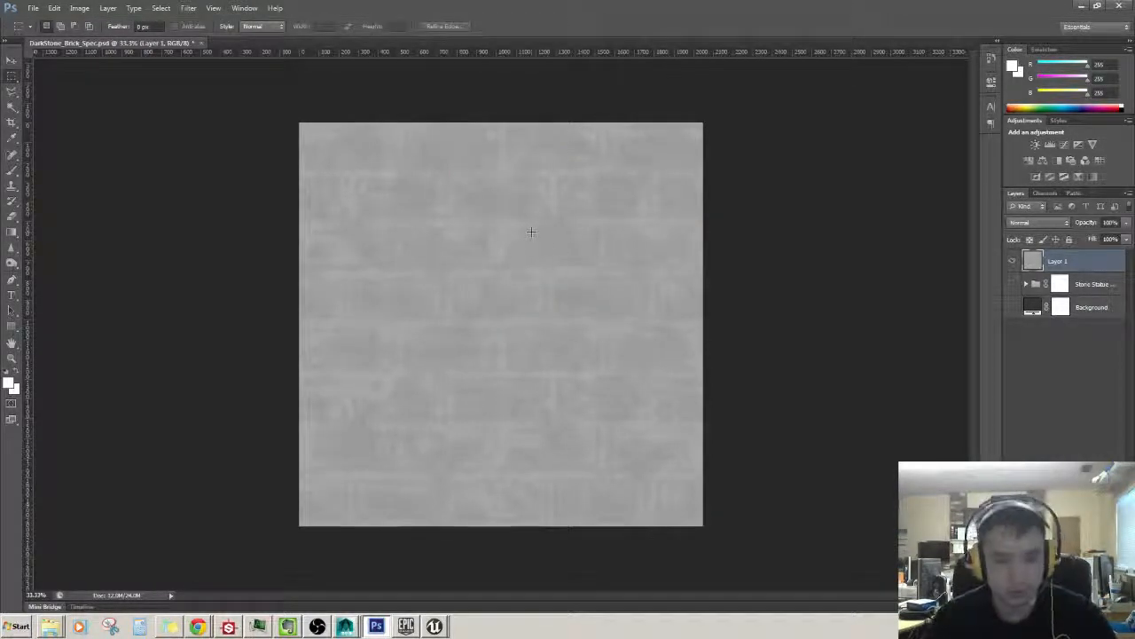
- Start saving the image as a PNG copy and choose the Texture folder inside Content as its destination
key(ctrl+shift+s)
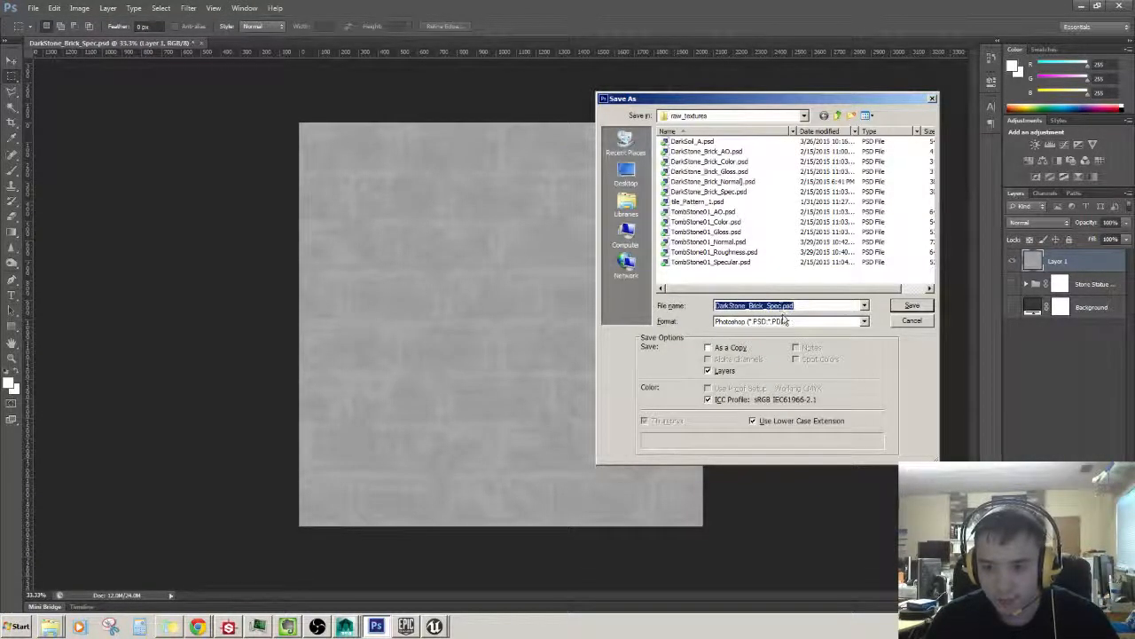
click(772, 321)
click(744, 454)
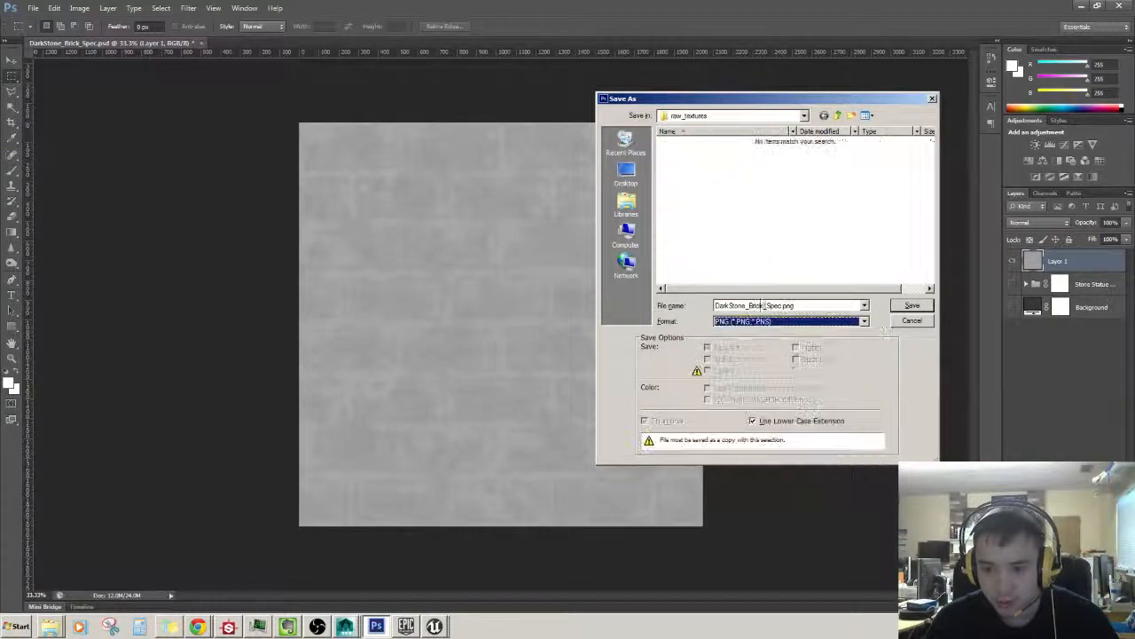
click(837, 116)
double_click(683, 201)
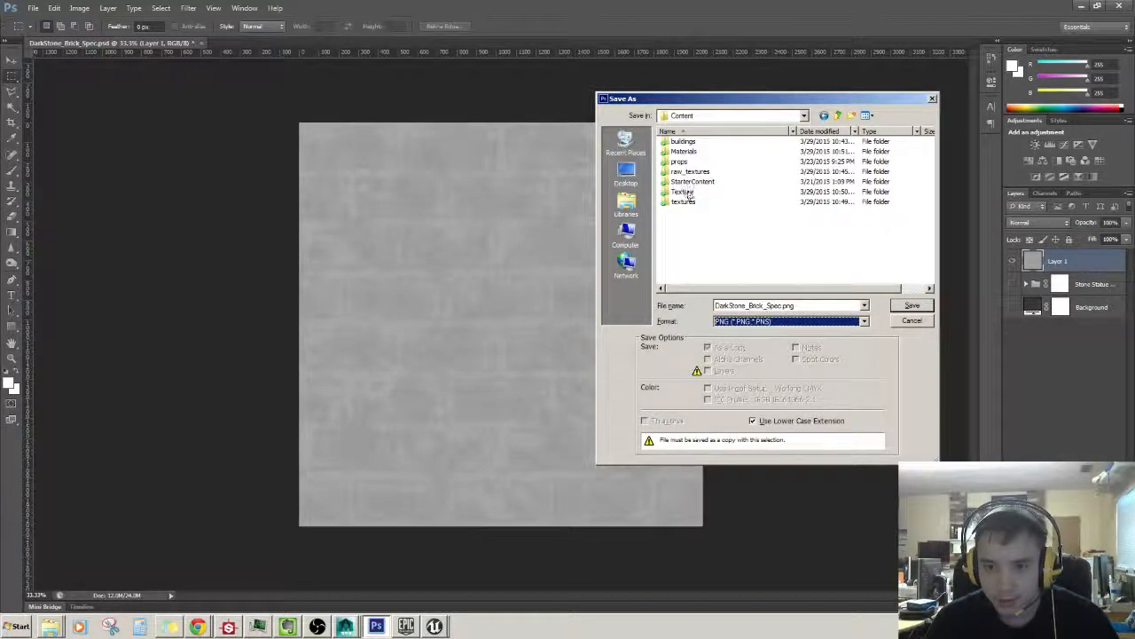
click(837, 116)
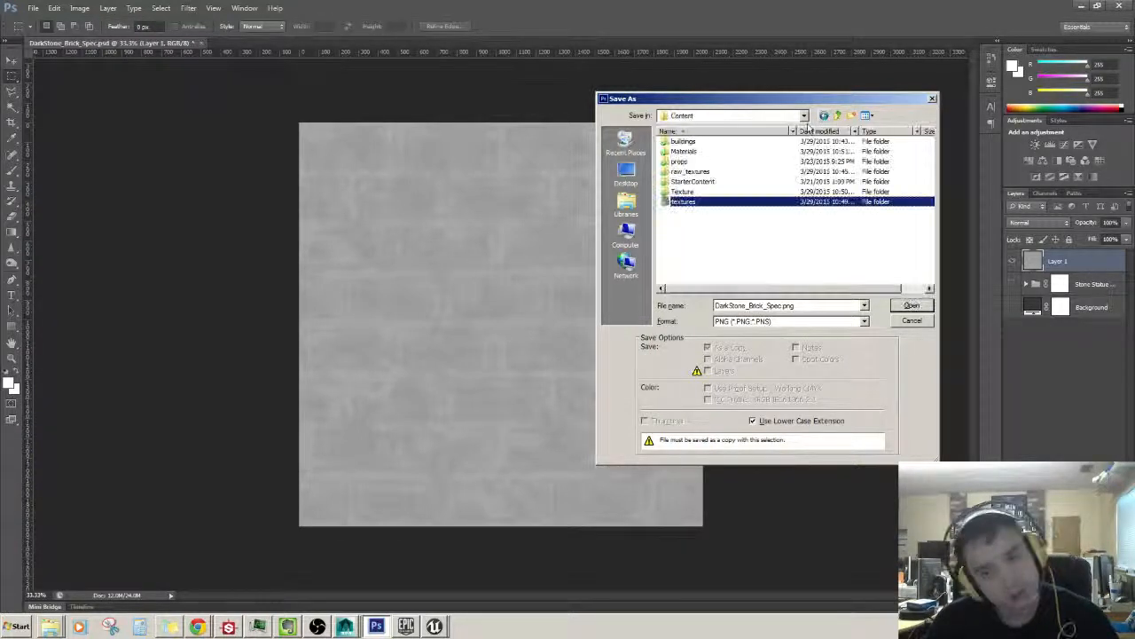
double_click(683, 191)
click(790, 306)
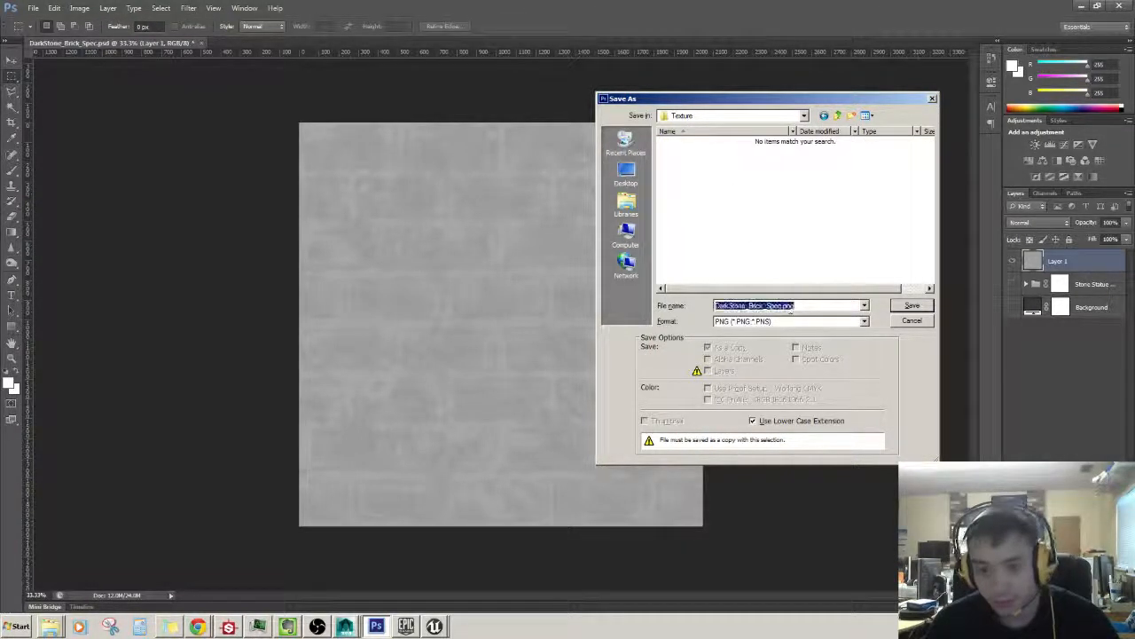
click(816, 306)
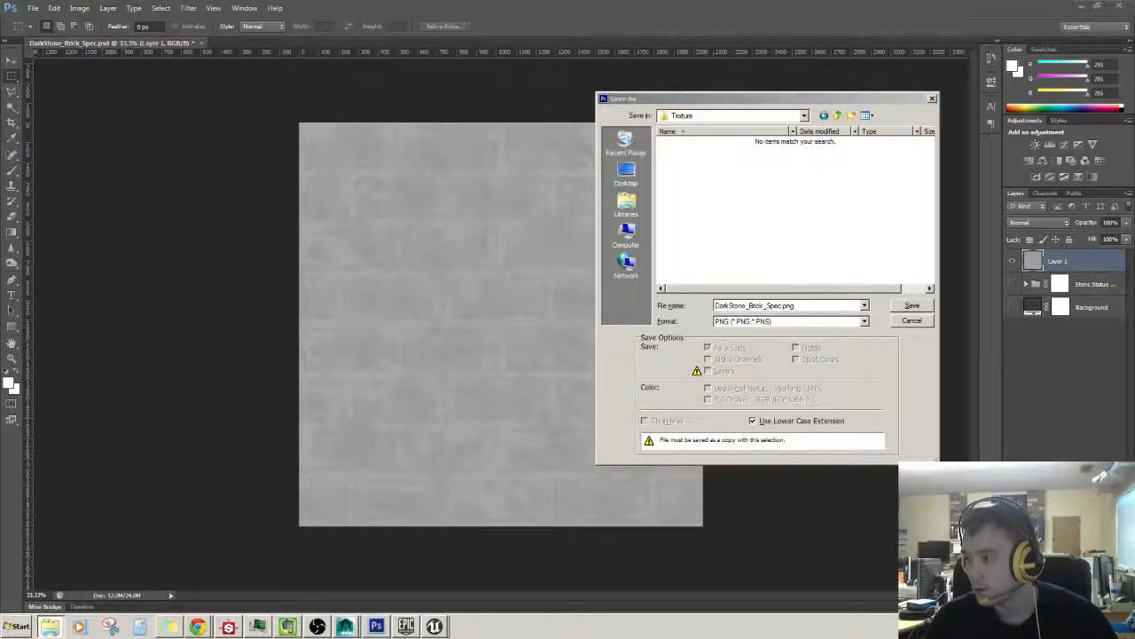
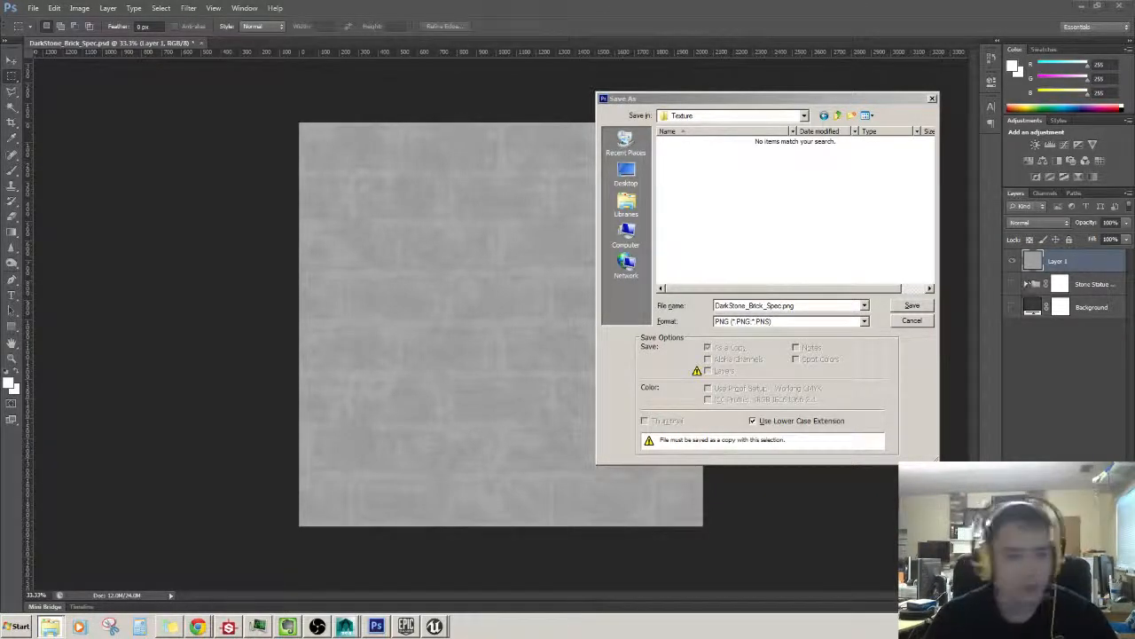
- Switch to Unreal Engine, examine the DarkStone_Brick_Color texture, close its editor and return to Photoshop
click(434, 627)
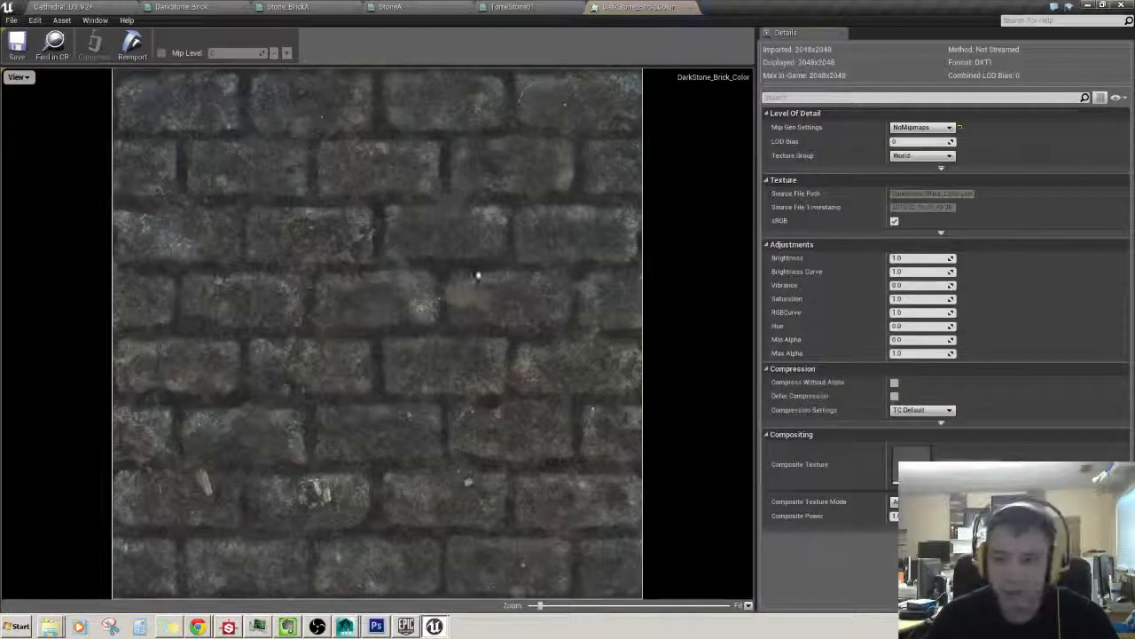
scroll(510, 312, down, 1)
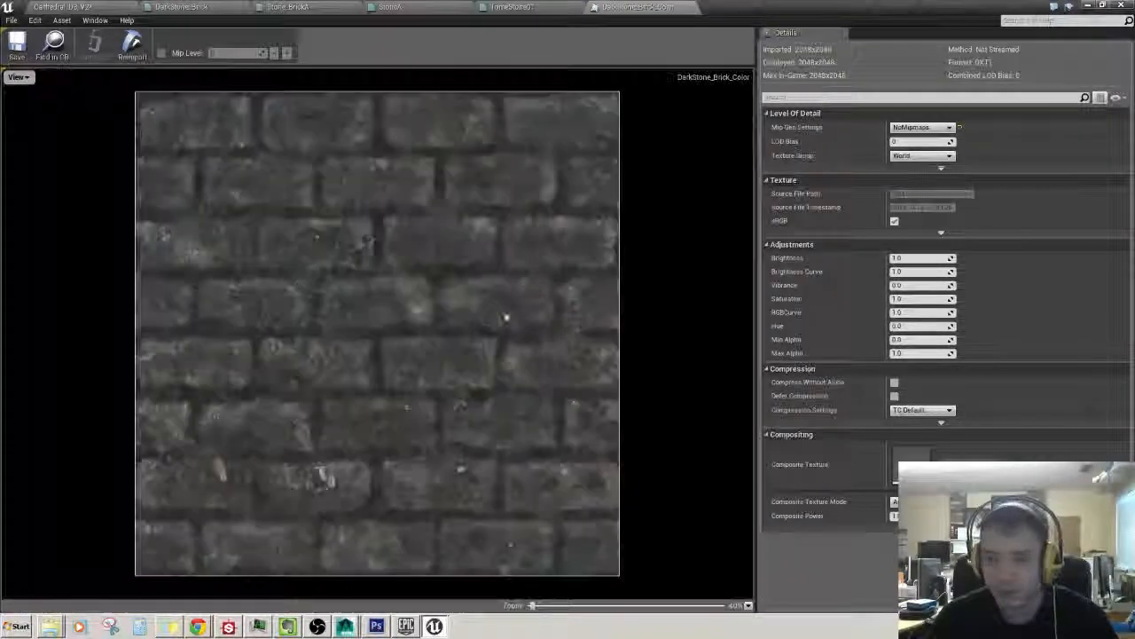
click(685, 7)
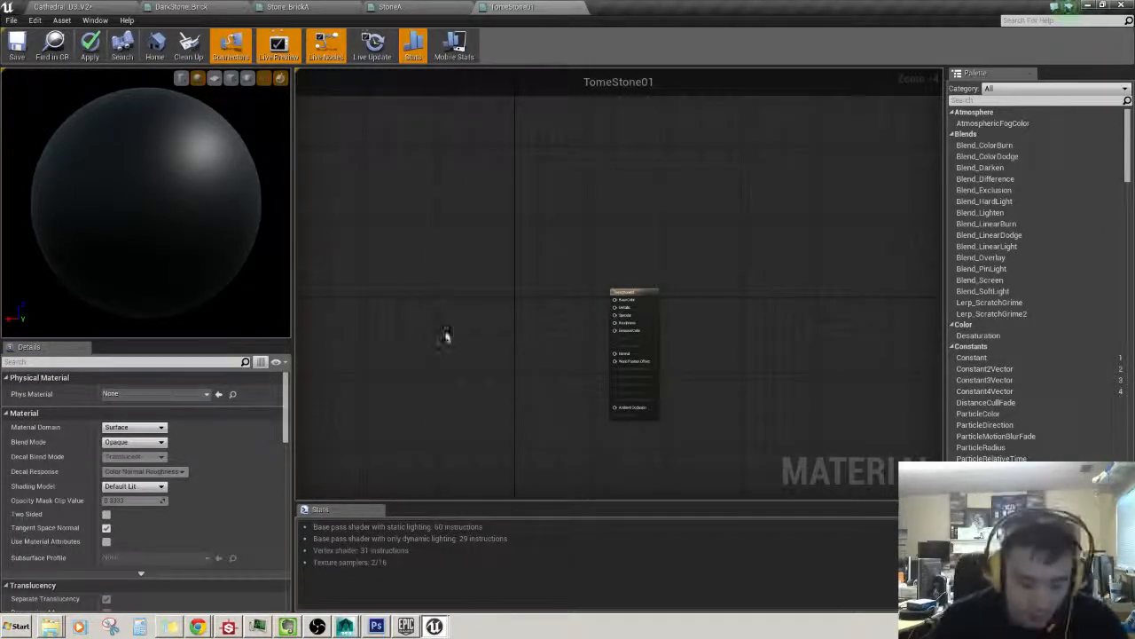
key(alt+Tab)
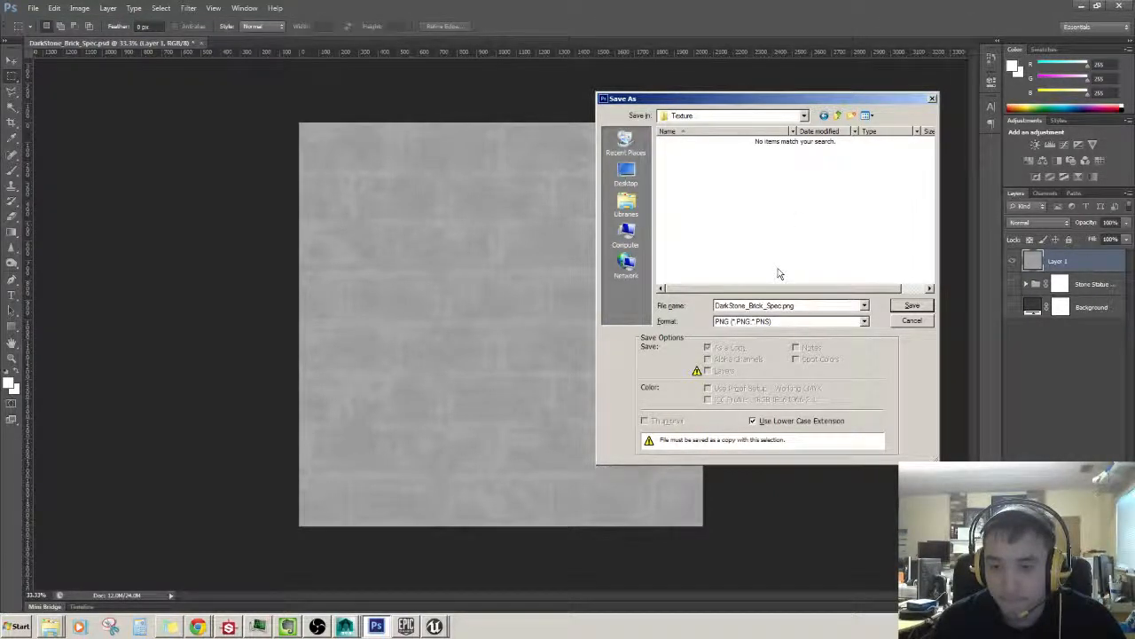
- Name the PNG copy DarkStone_Brick_Roughness.png and save it with the default PNG options
click(823, 305)
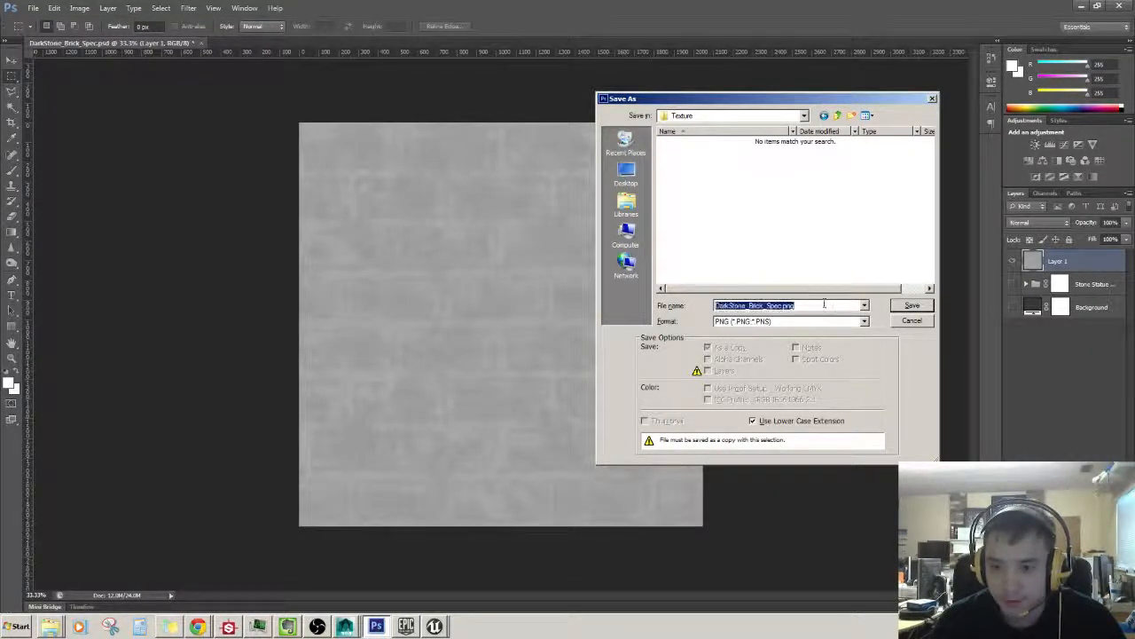
click(823, 305)
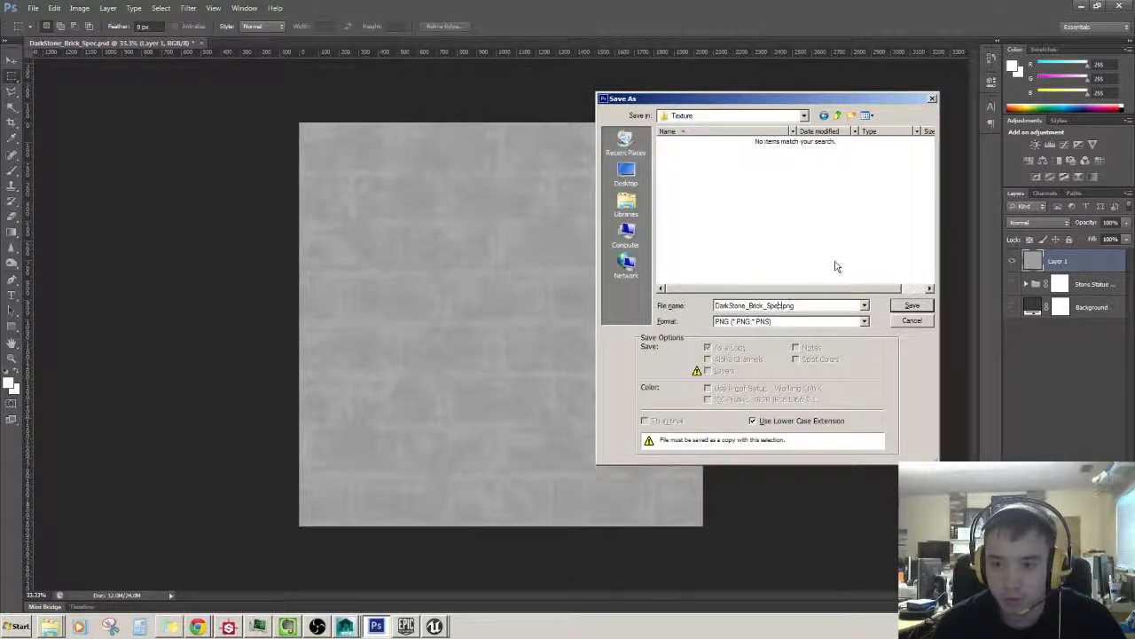
key(BackSpace)
key(BackSpace)
key(BackSpace)
key(BackSpace)
text(Roughnes)
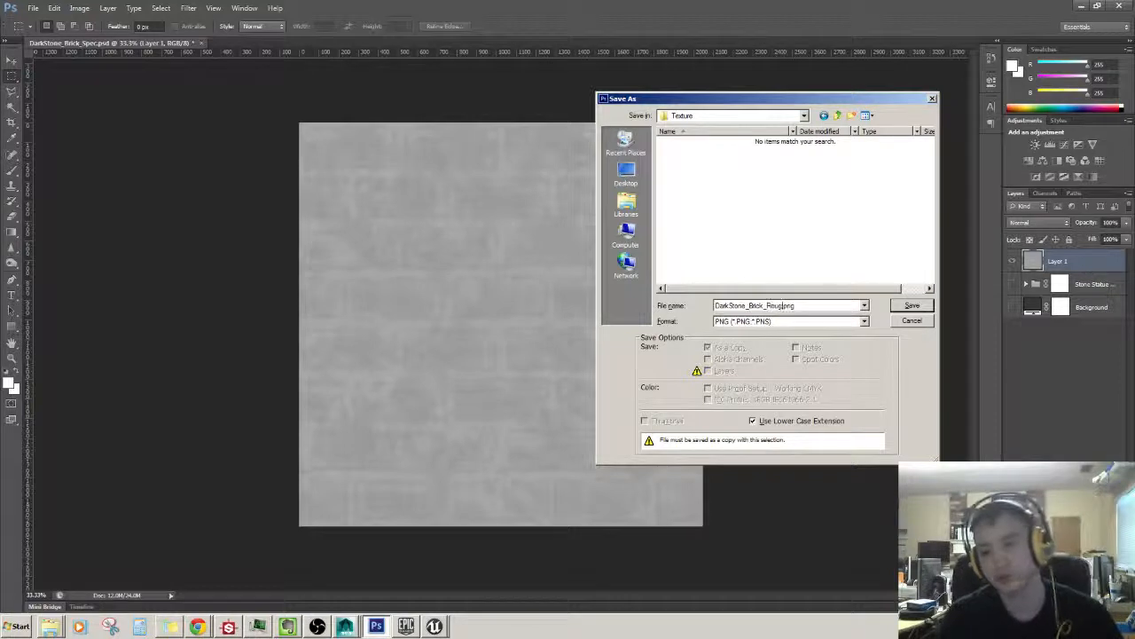
text(s)
key(Return)
key(Return)
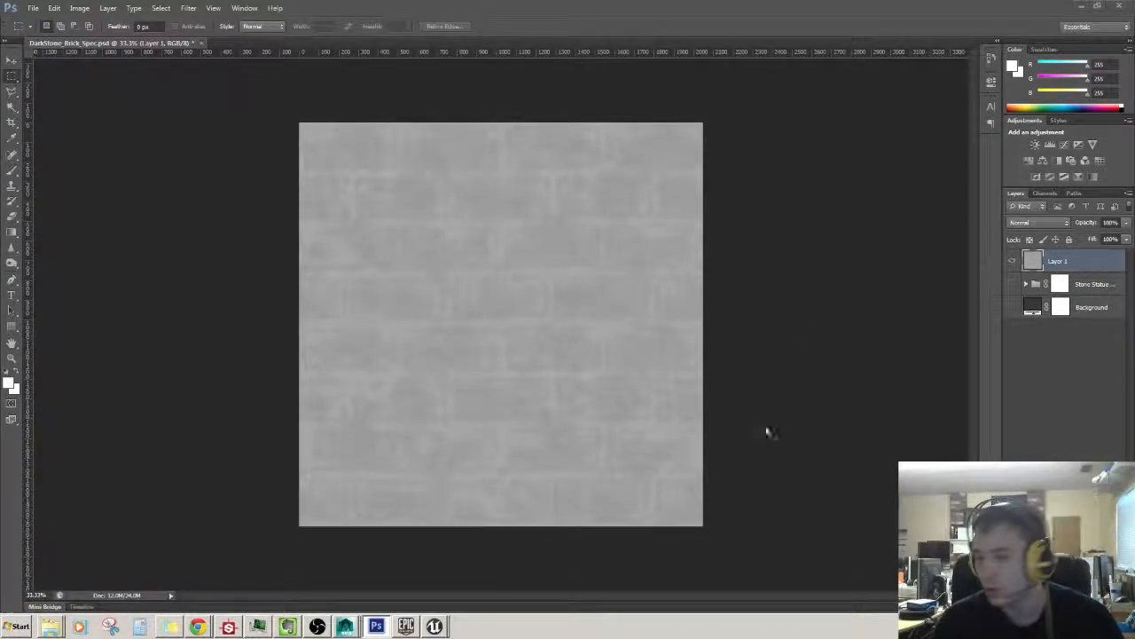
- Switch to Unreal Engine to show the DarkStone_Brick material, and open the DarkStone_Brick normal map PSD in Photoshop
key(alt+Tab)
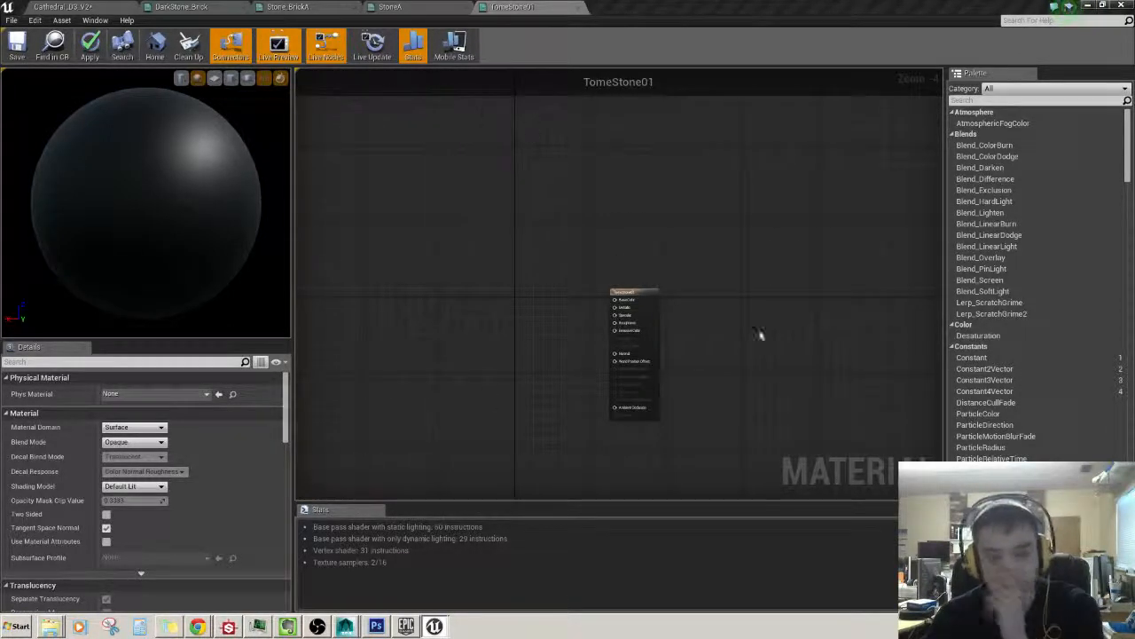
click(173, 7)
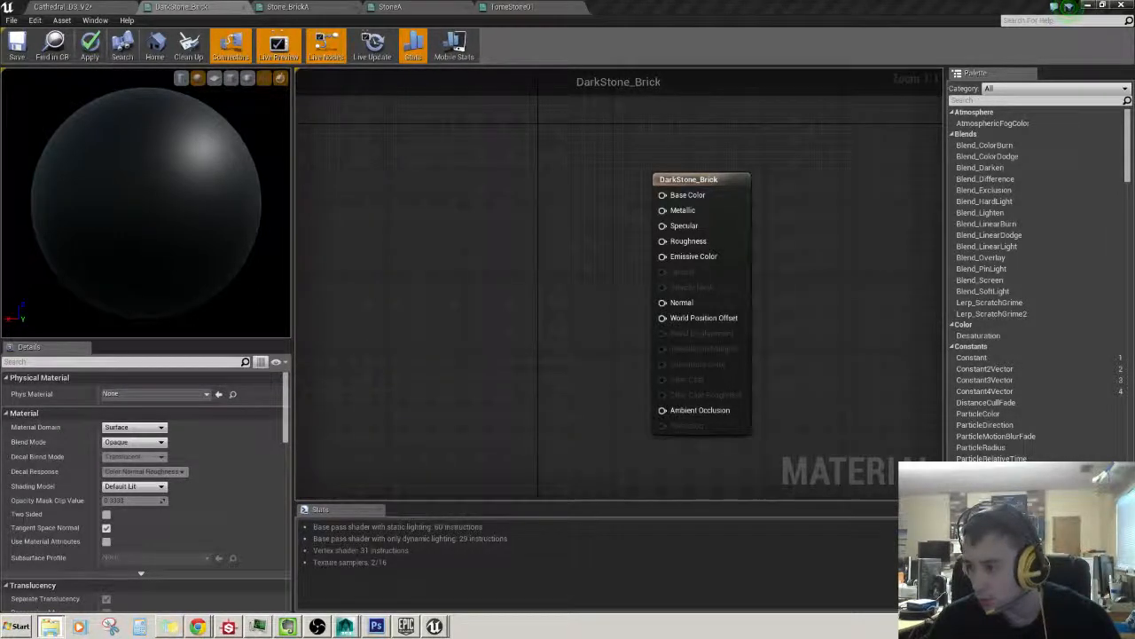
click(376, 626)
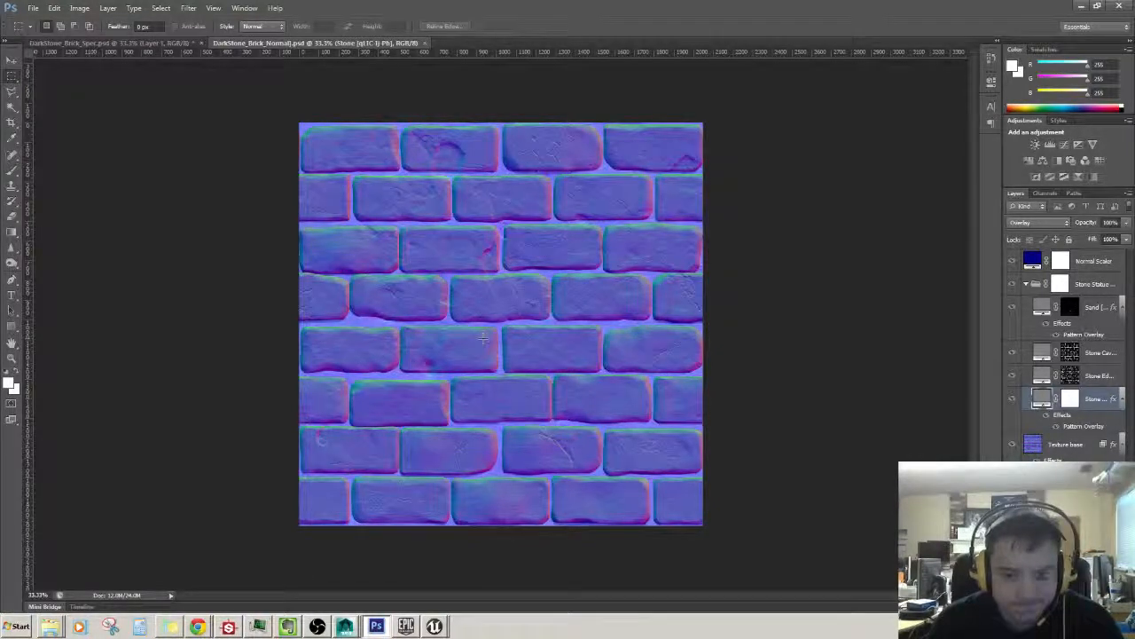
- Save the brick normal map as a PNG copy named DarkStone_Brick_Normal.png in the Texture folder inside Content
key(ctrl+shift+s)
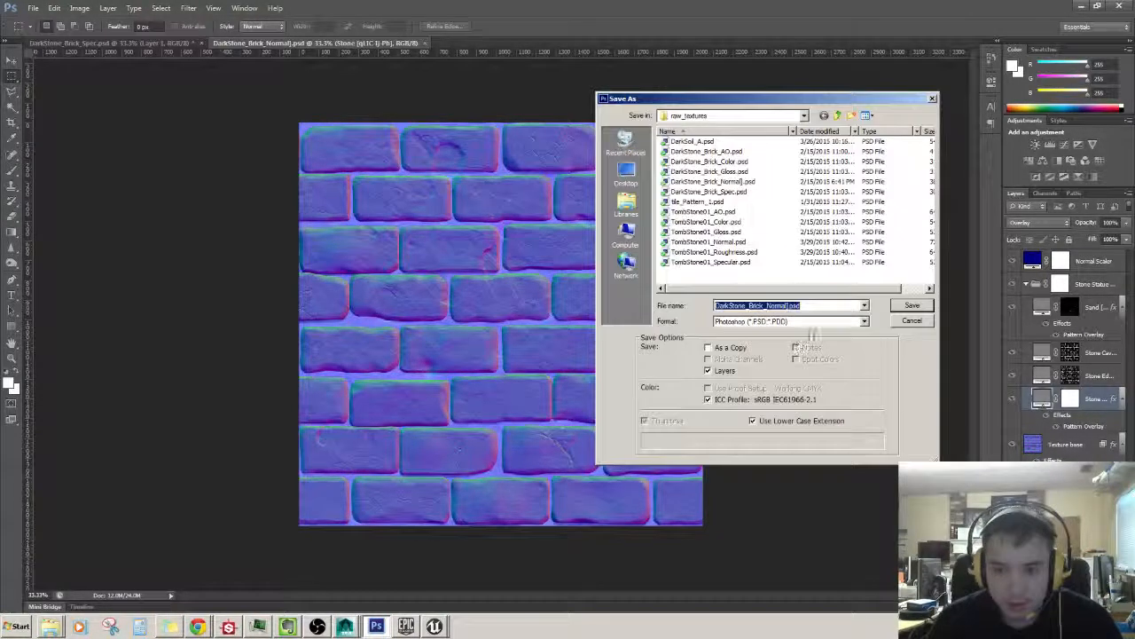
click(913, 301)
key(ctrl+shift+s)
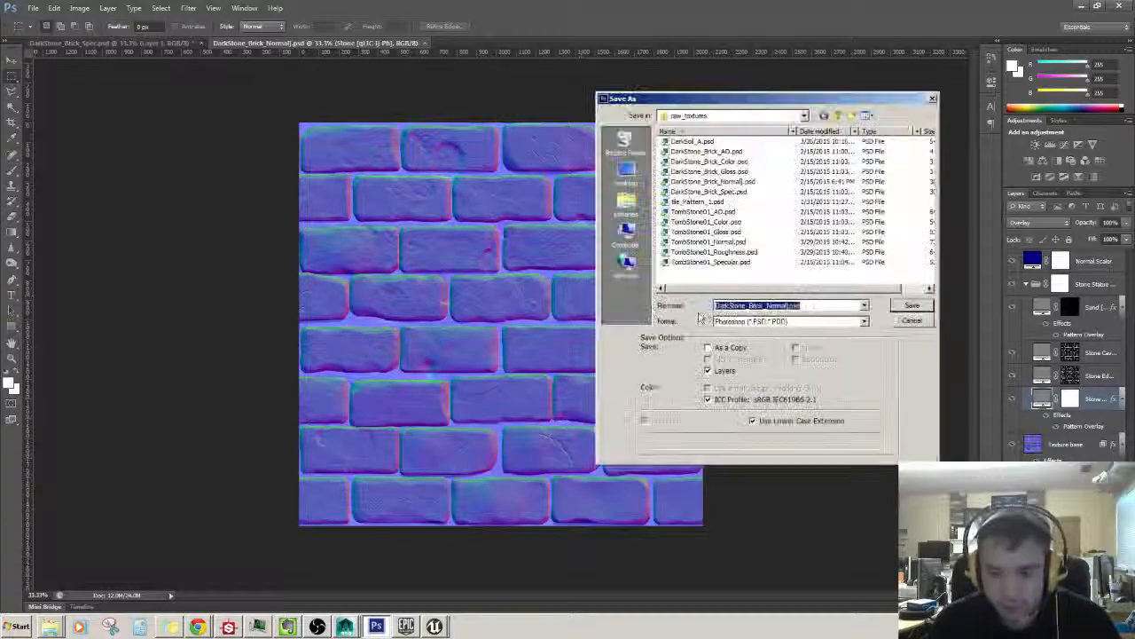
click(755, 322)
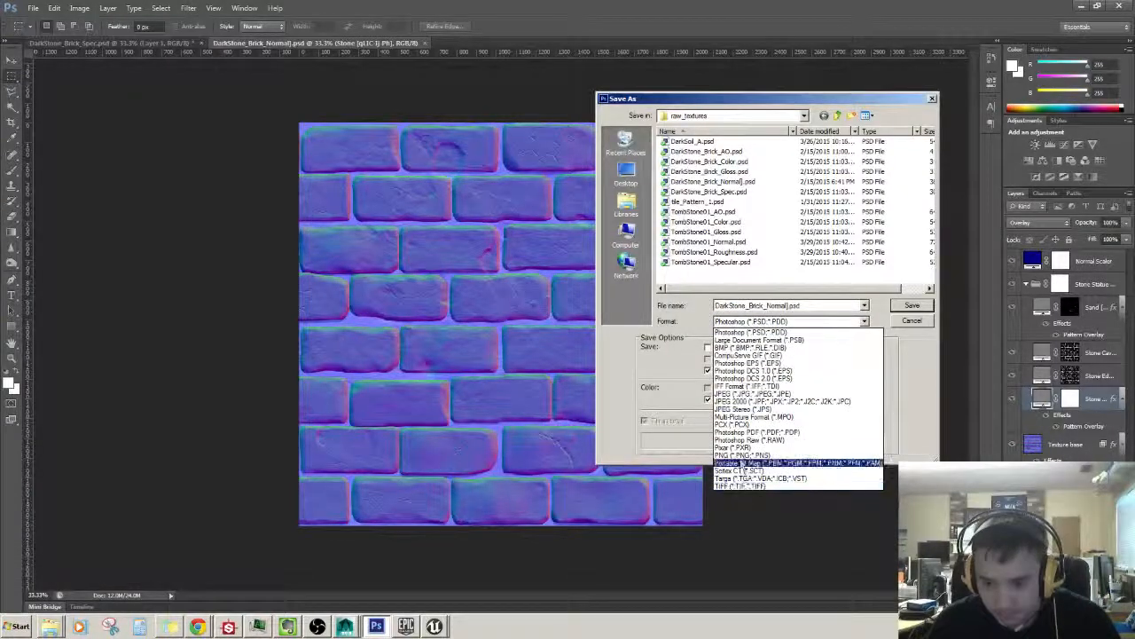
click(743, 454)
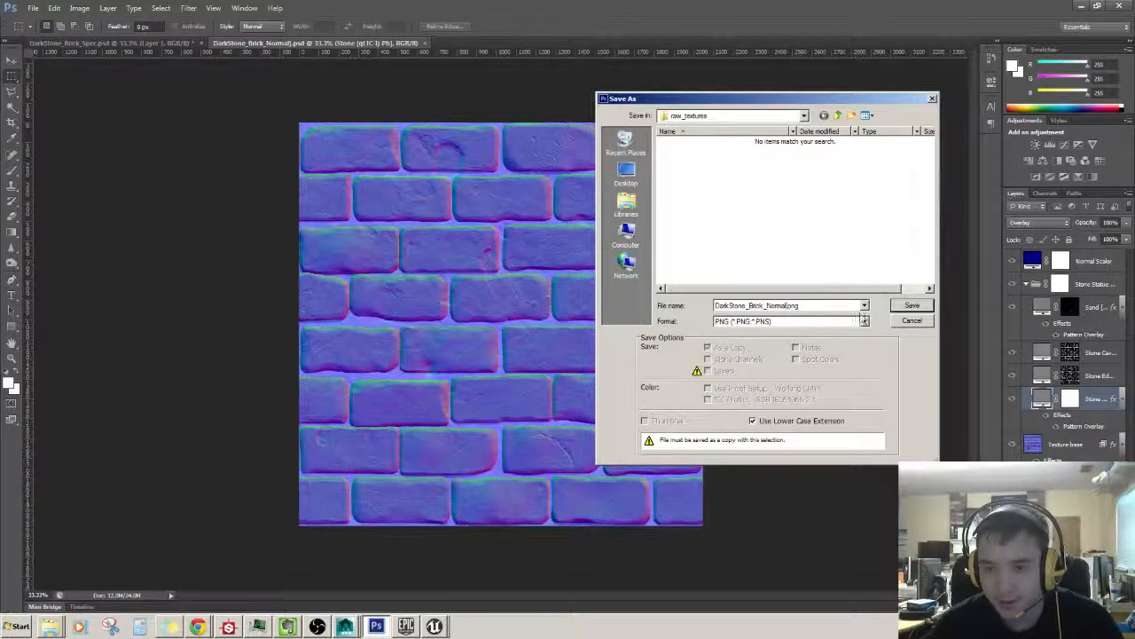
click(837, 115)
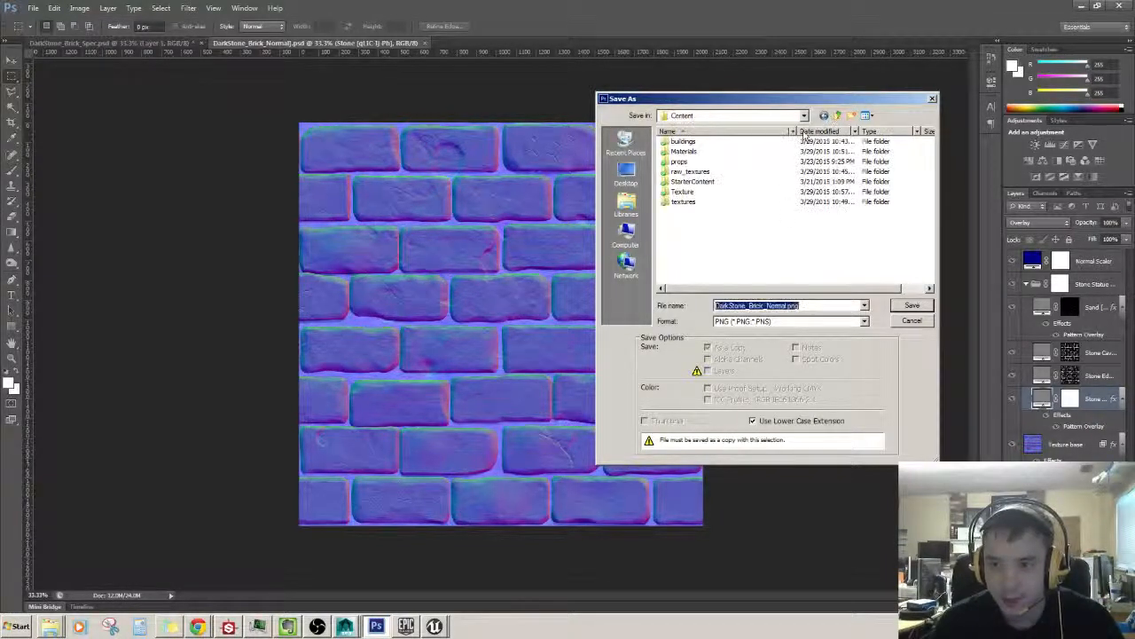
double_click(681, 191)
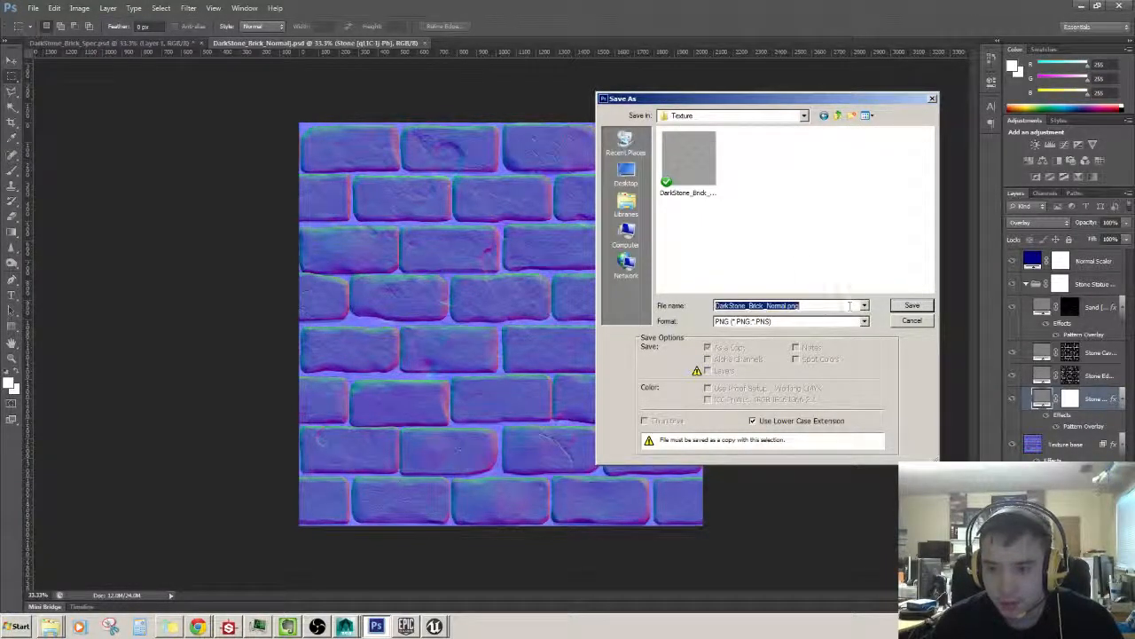
click(911, 307)
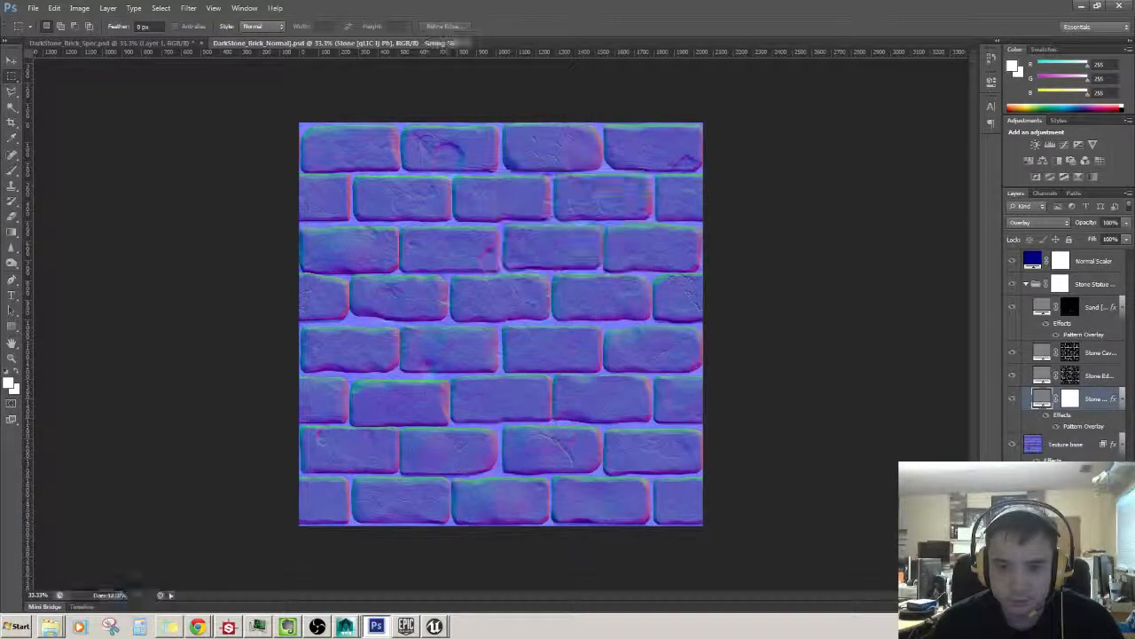
click(606, 197)
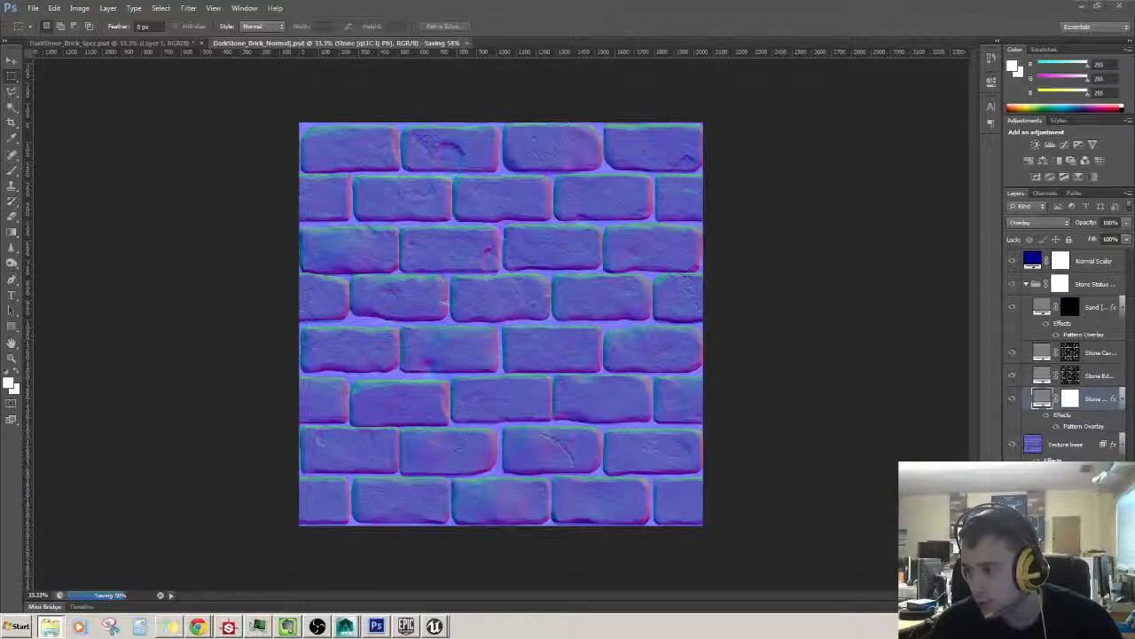
- Save the DarkStone_Brick_Color image as a 24 bits/pixel Targa copy named DarkStone_Brick_BaseColor.tga
click(523, 44)
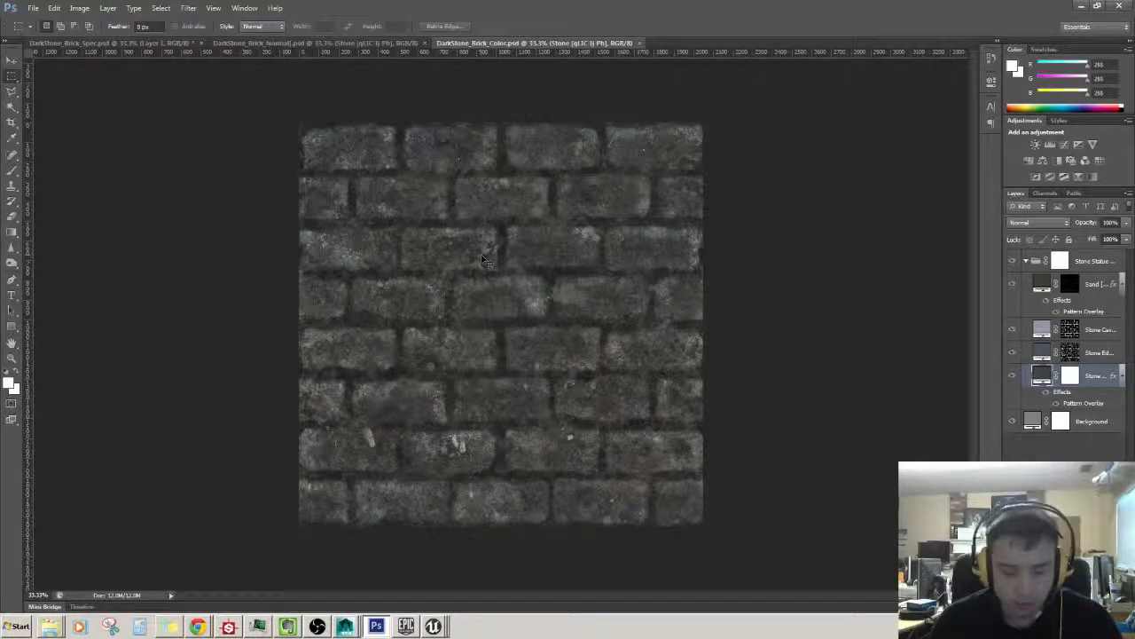
key(ctrl+shift+s)
click(790, 321)
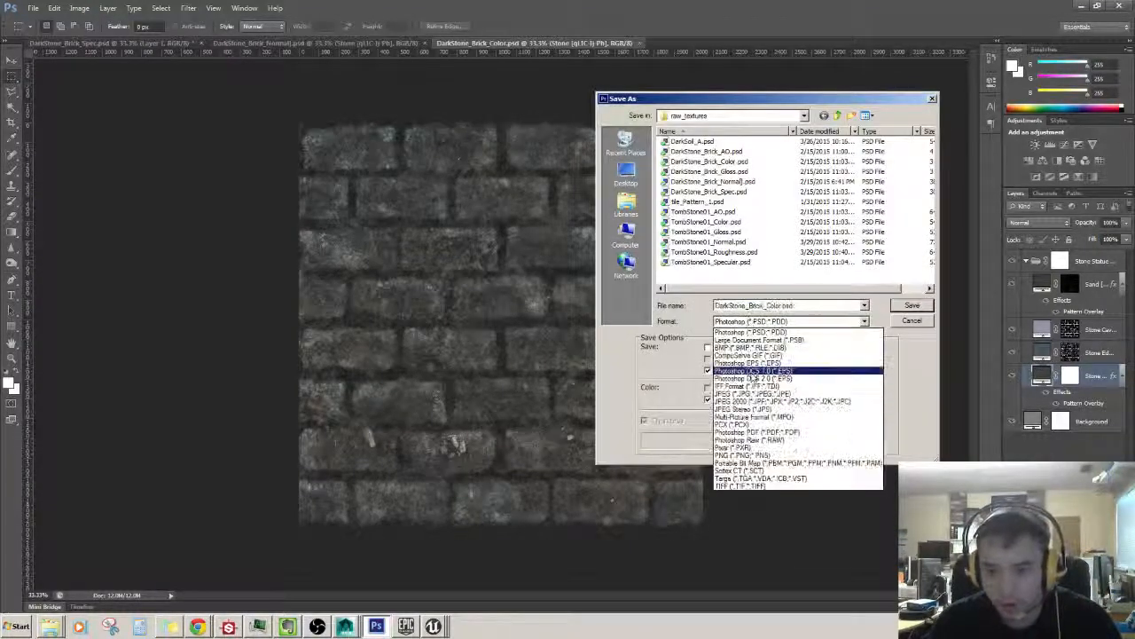
click(743, 480)
click(798, 306)
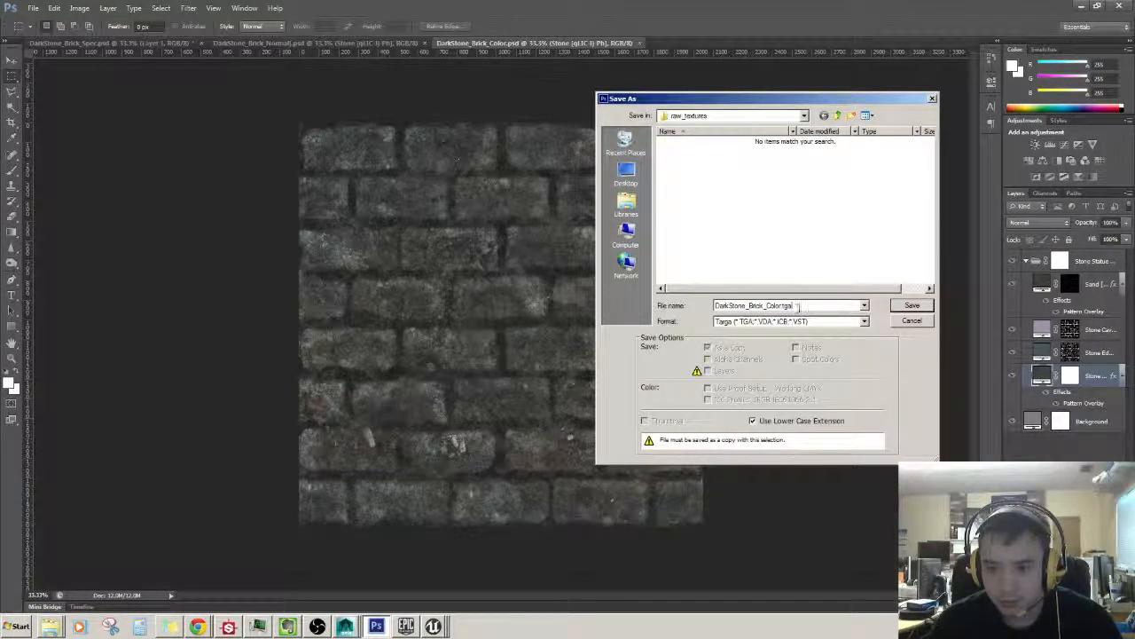
click(767, 305)
text(Base)
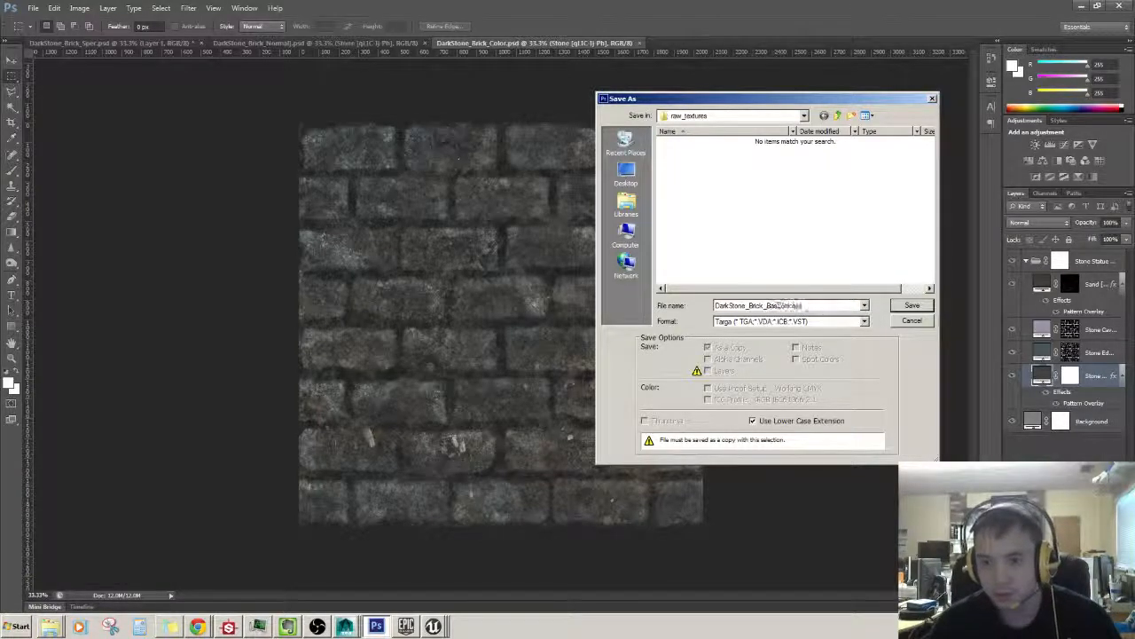
click(911, 305)
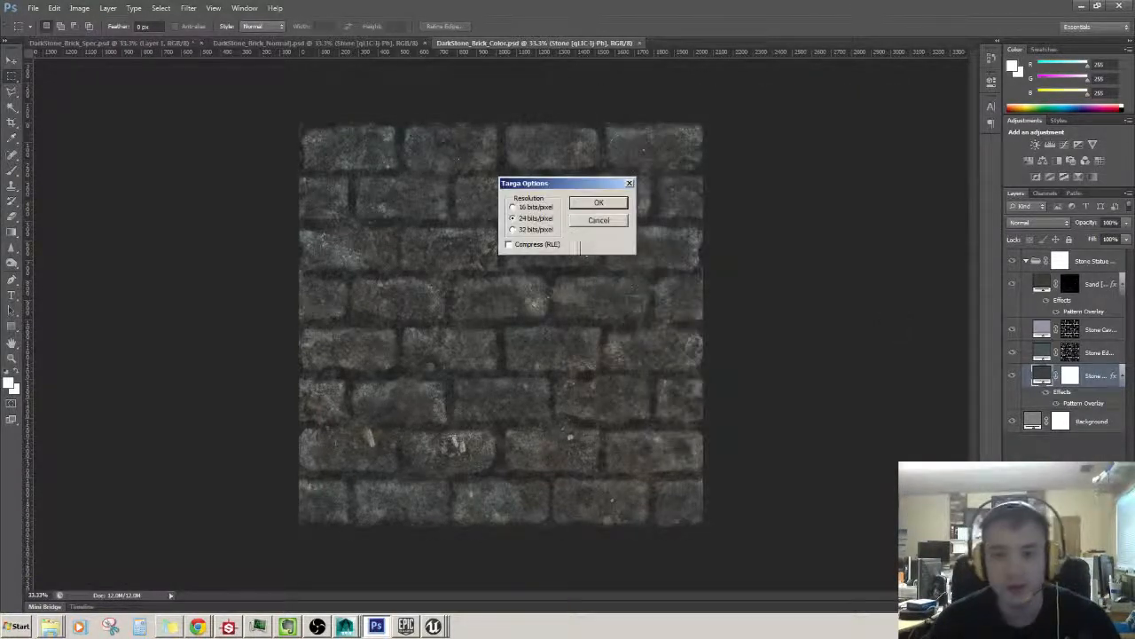
click(599, 203)
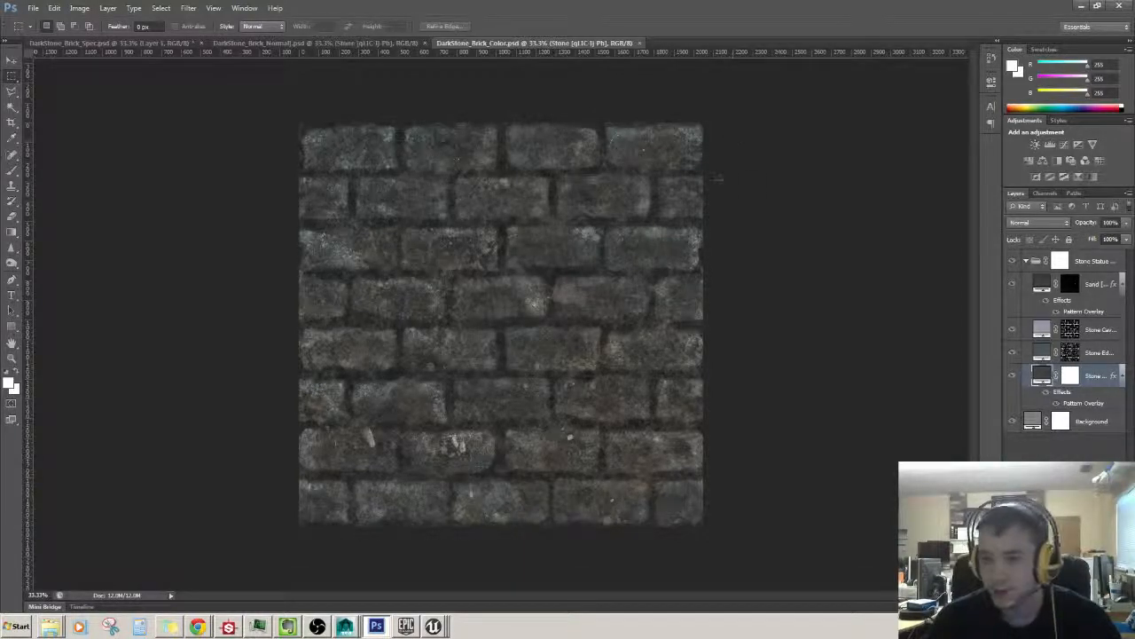
- Close the DarkStone_Brick color, normal and specular documents
click(360, 42)
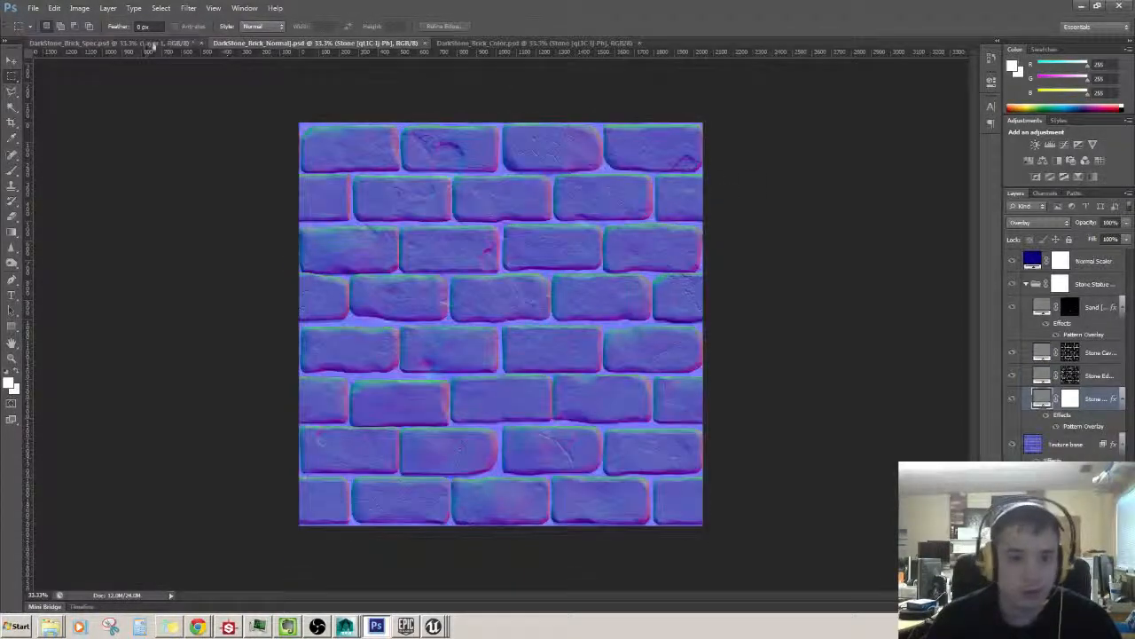
click(149, 43)
click(532, 42)
click(639, 42)
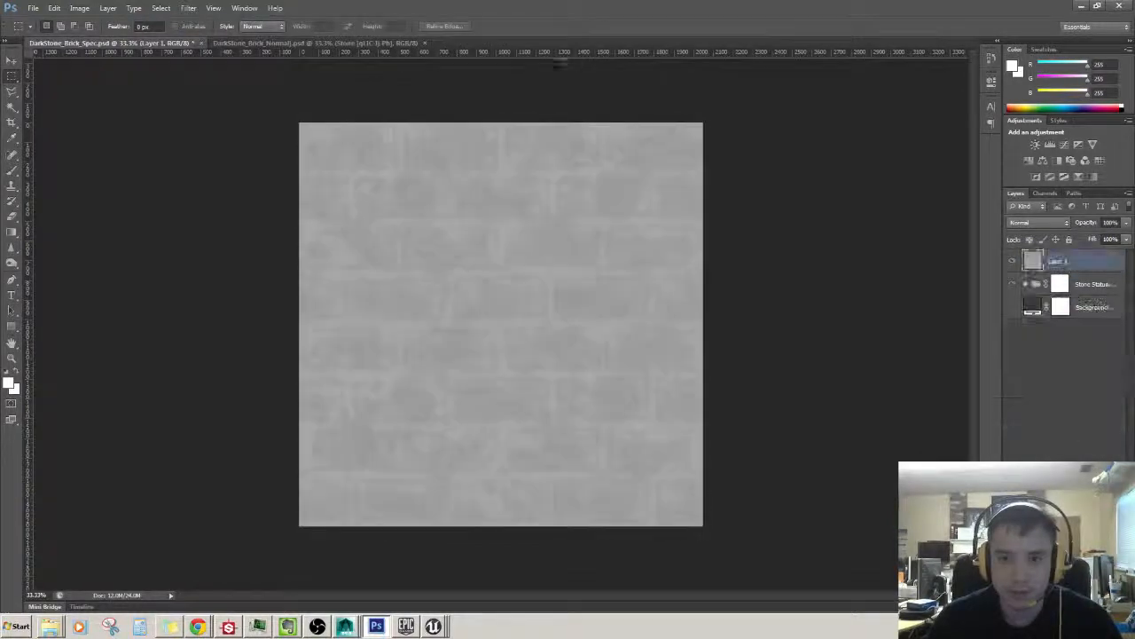
click(394, 44)
click(424, 42)
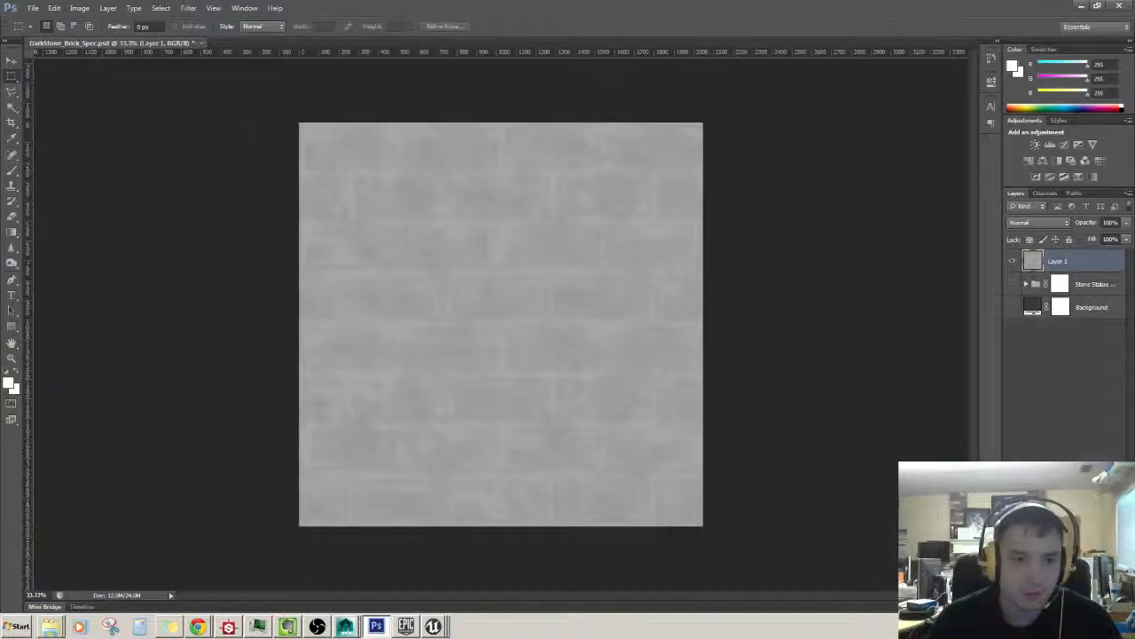
click(201, 43)
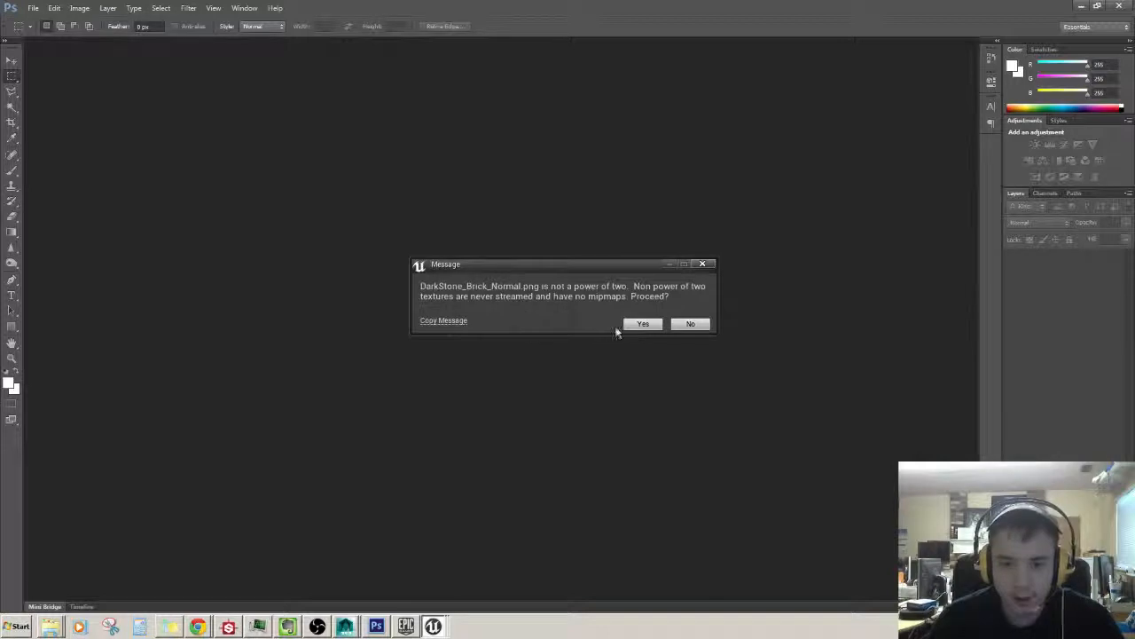
- Decline the non-power-of-two normal texture import in Unreal Engine, and reopen the DarkStone_Brick color and normal PSDs in Photoshop
click(685, 324)
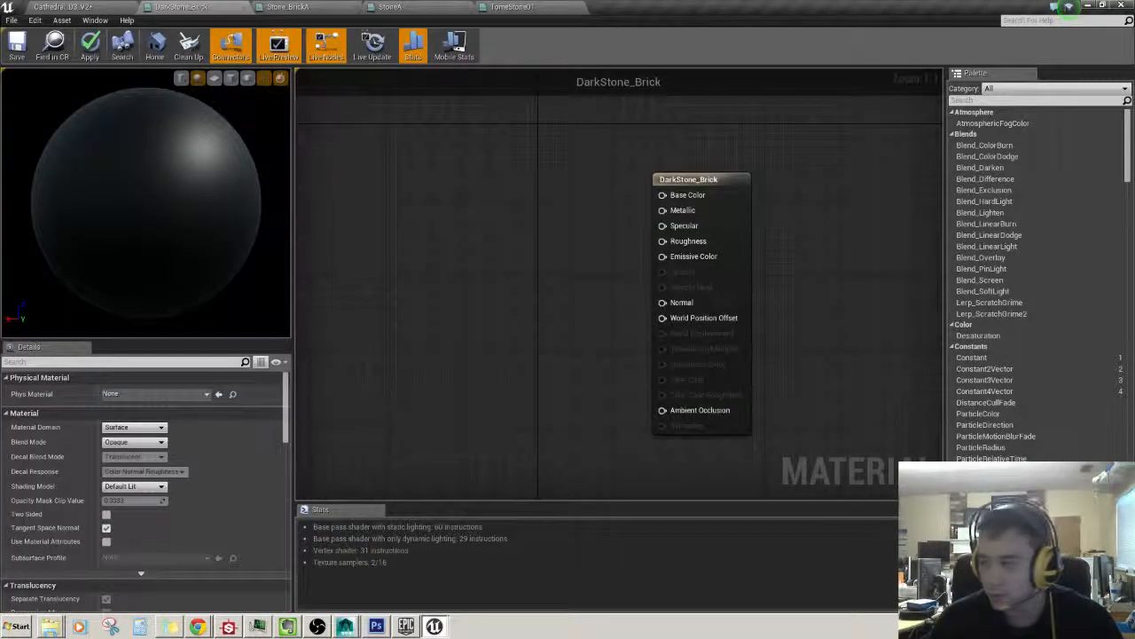
click(376, 626)
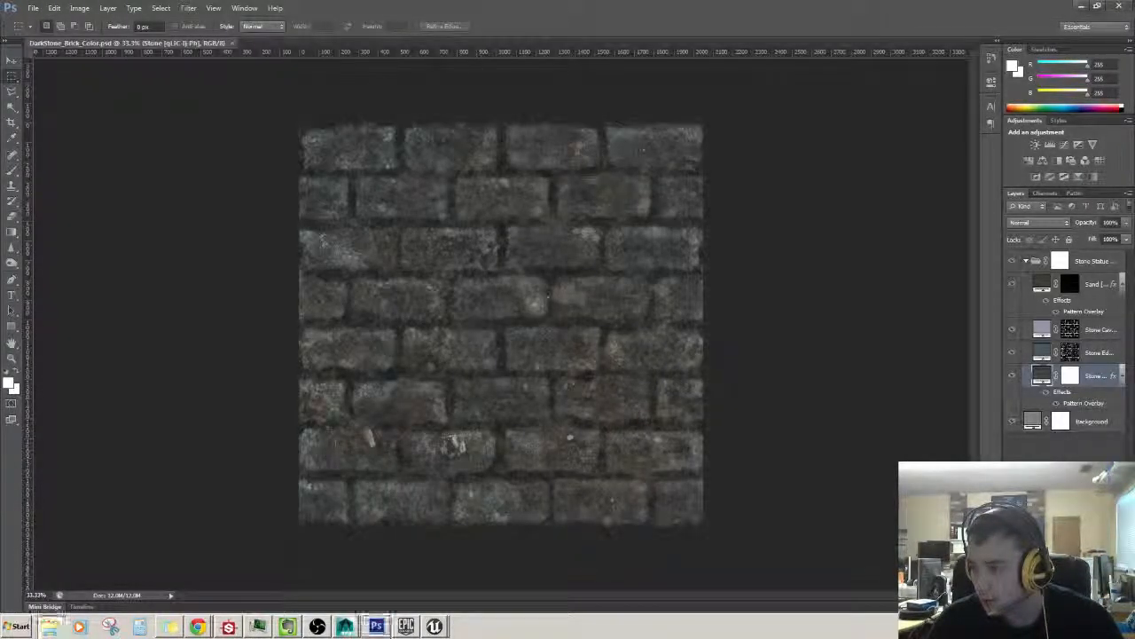
drag(353, 121, 330, 46)
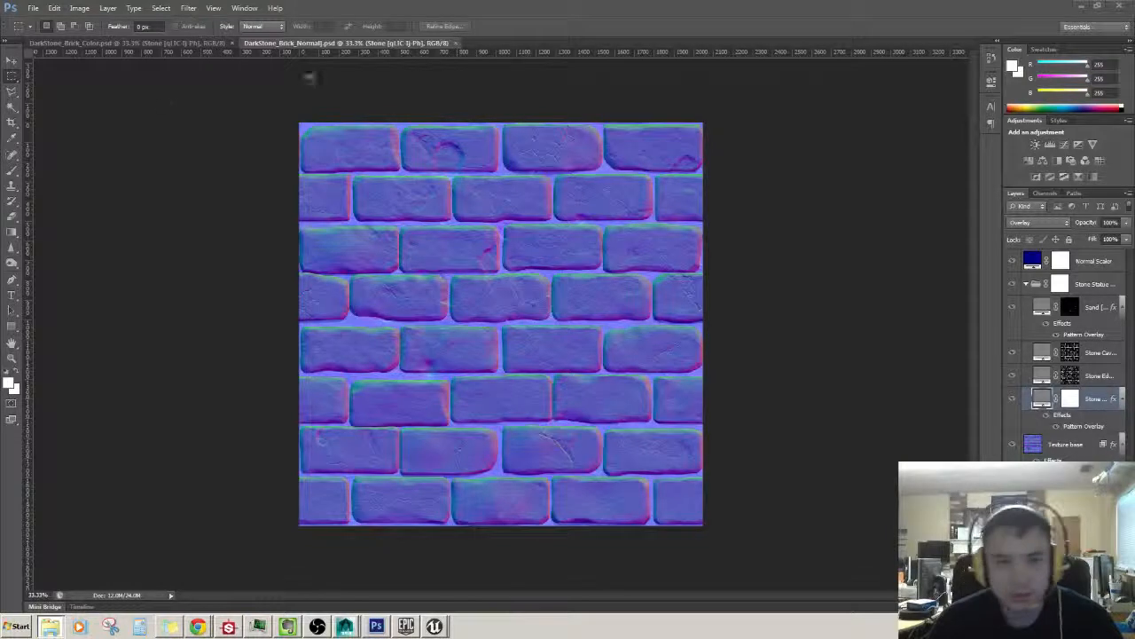
- Resize the DarkStone_Brick normal map to a height of 2048 pixels
click(80, 8)
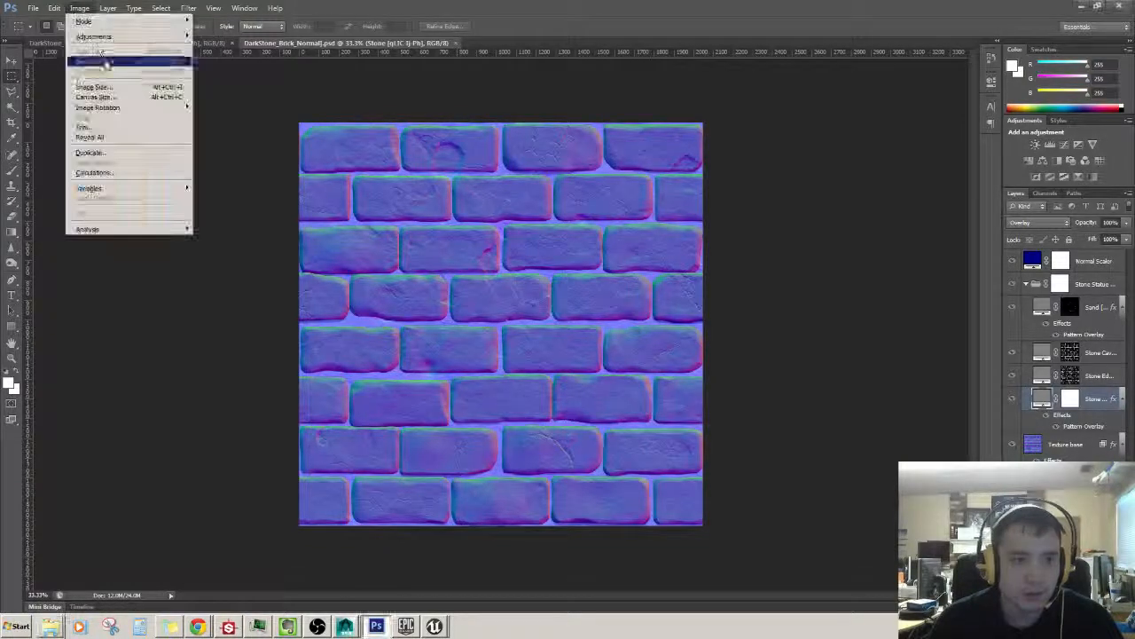
click(133, 86)
click(526, 194)
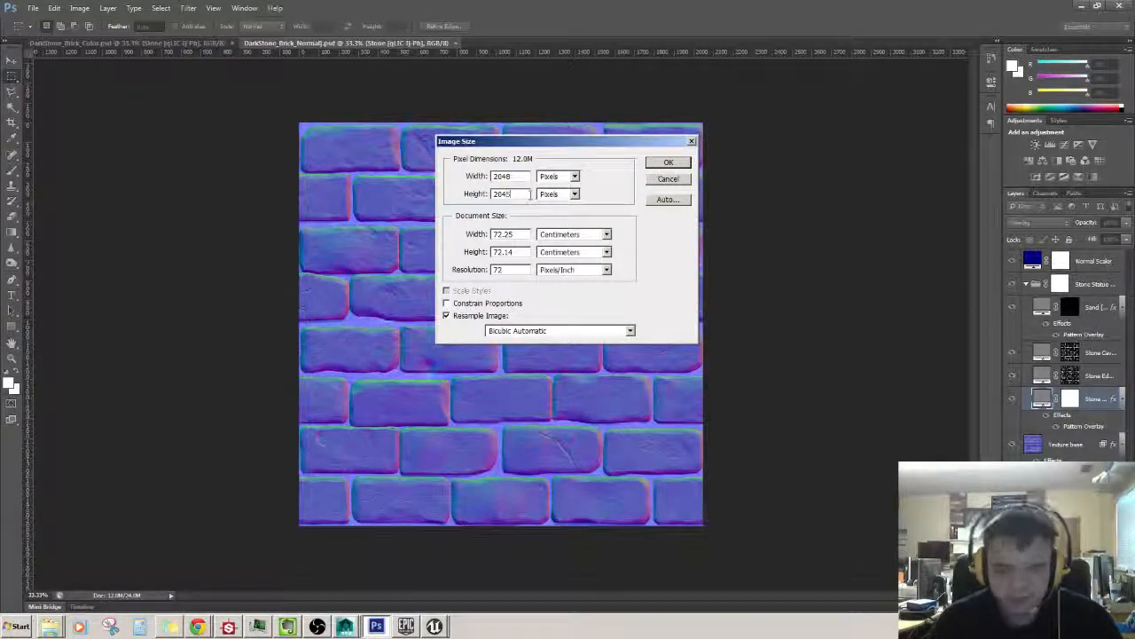
key(BackSpace)
text(8)
click(667, 163)
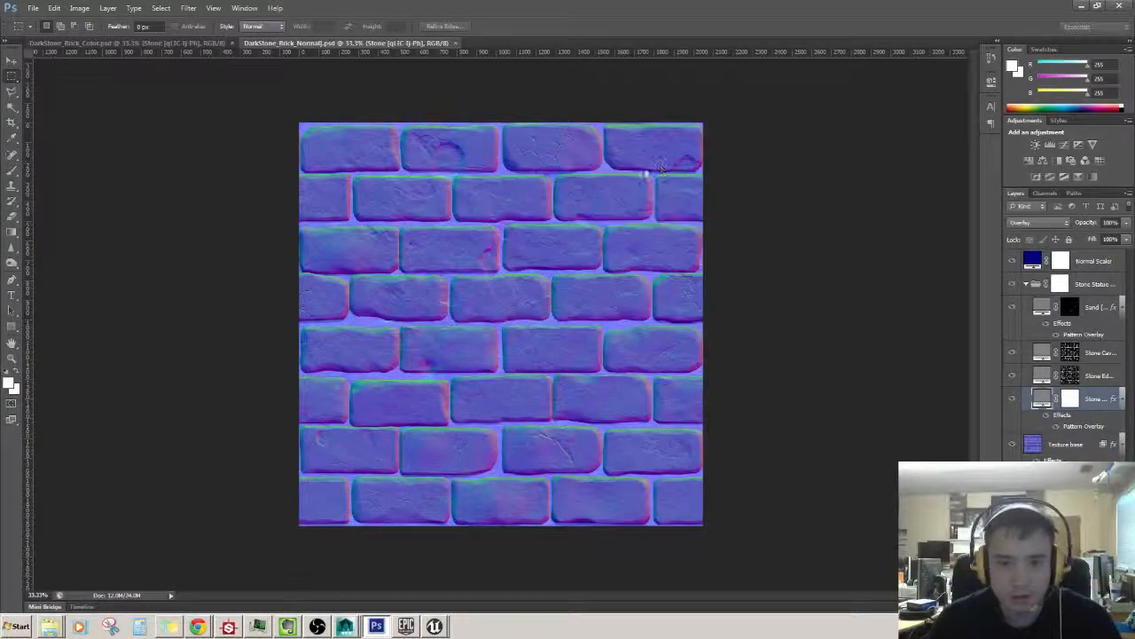
- Check the pixel dimensions of the DarkStone_Brick_Color image and return to the normal map document
click(173, 43)
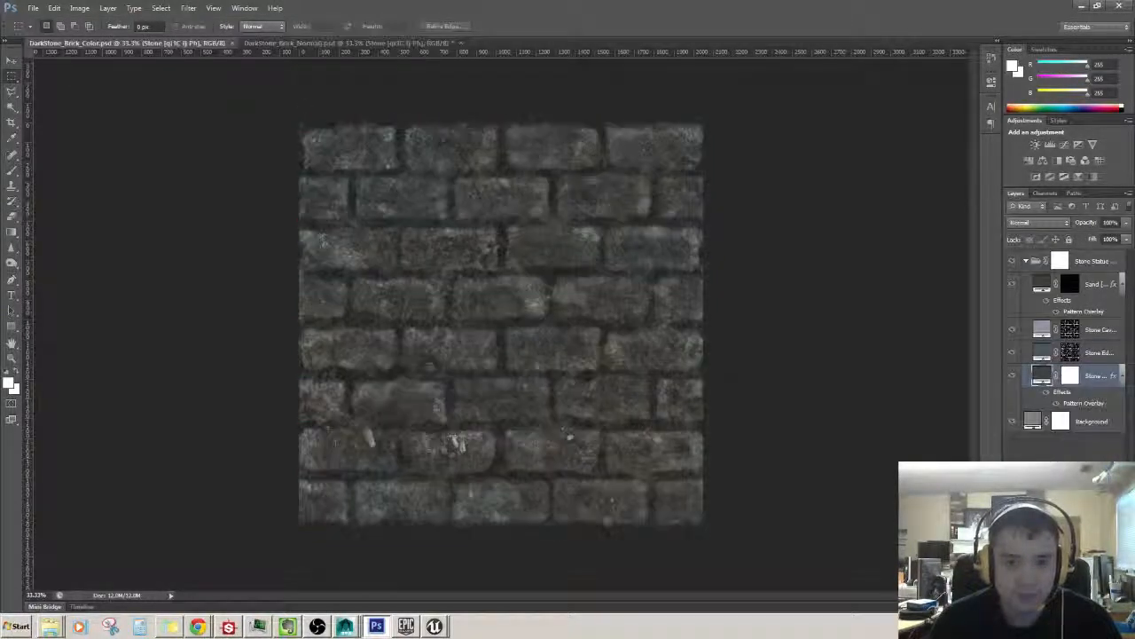
click(79, 8)
click(133, 87)
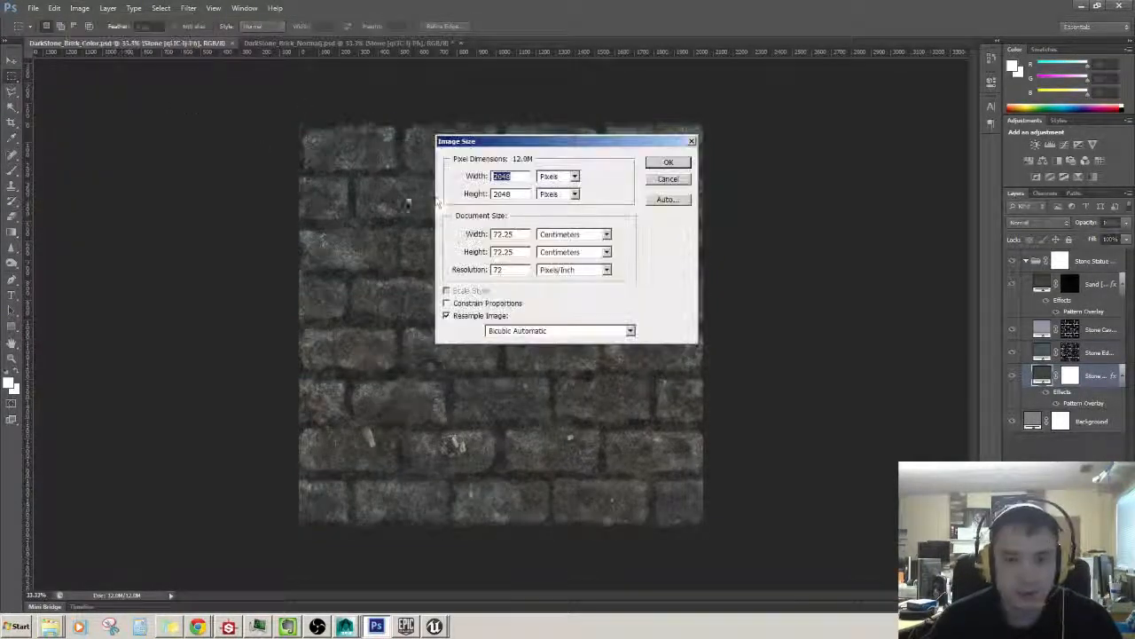
click(667, 179)
click(281, 42)
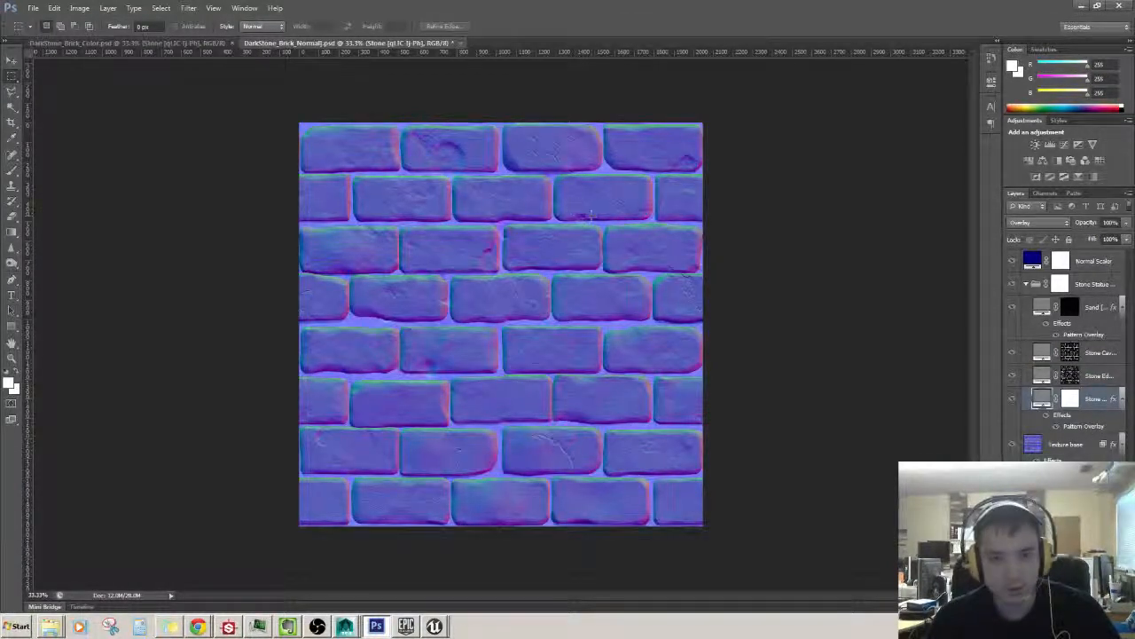
- Save the resized normal map as a PNG copy over DarkStone_Brick_Normal.png in Content's Texture folder, using Smallest / Slow compression without interlacing
key(ctrl+shift+s)
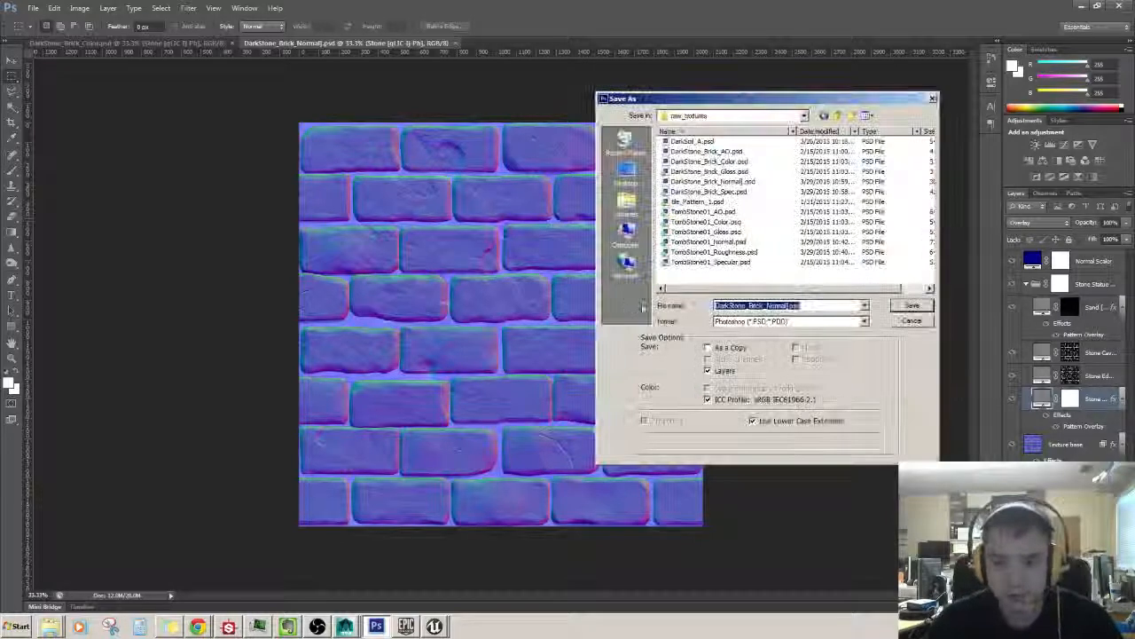
click(734, 322)
click(760, 471)
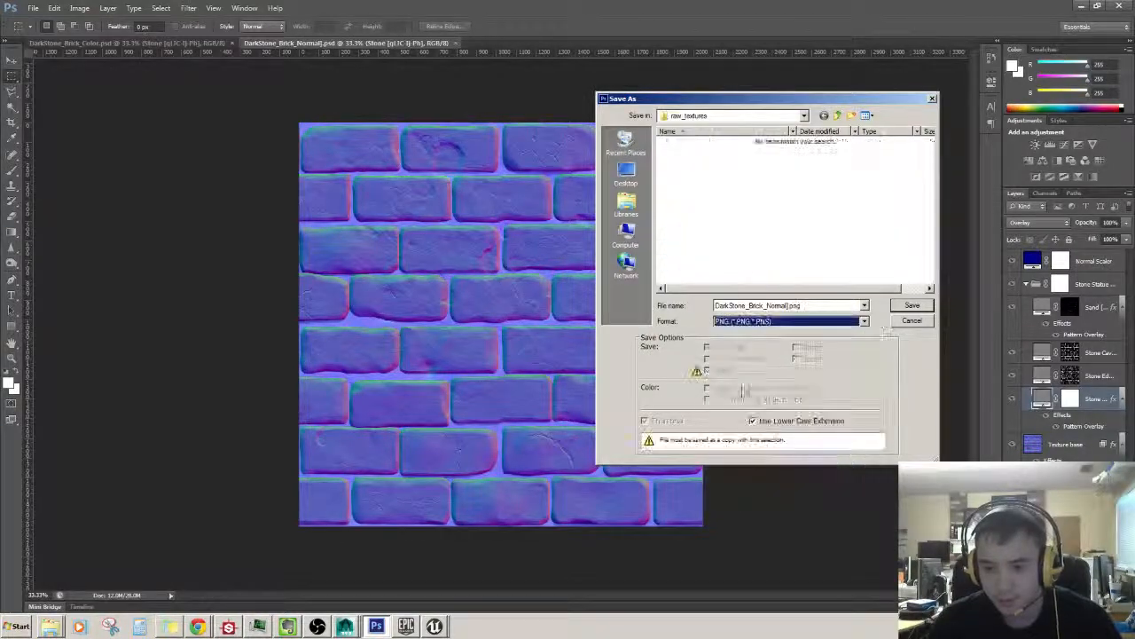
click(802, 305)
click(789, 305)
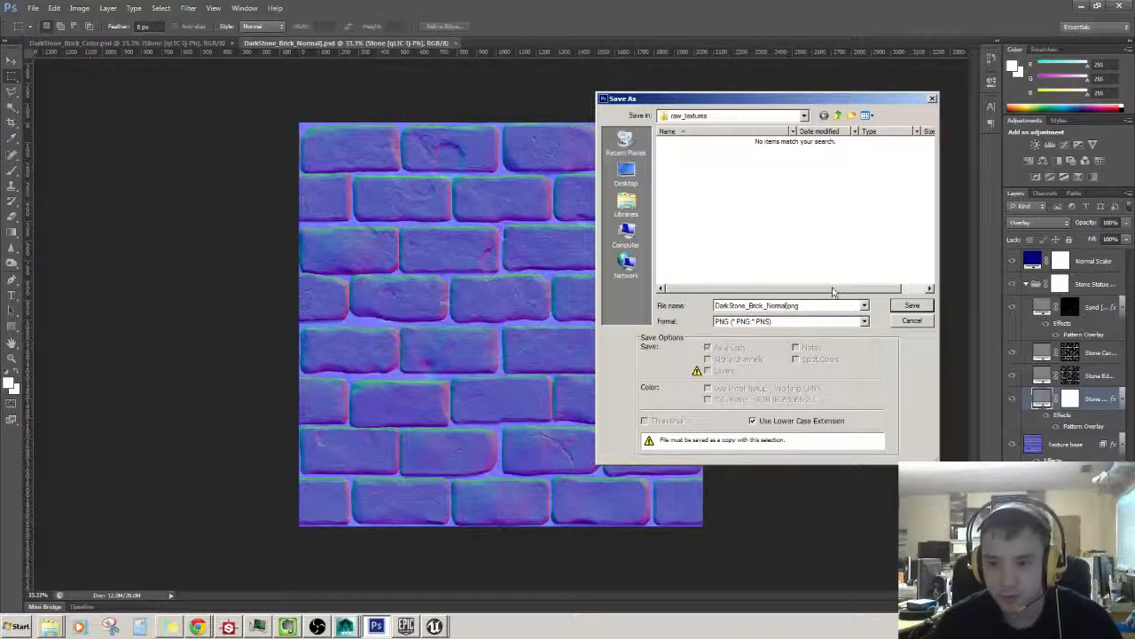
click(837, 116)
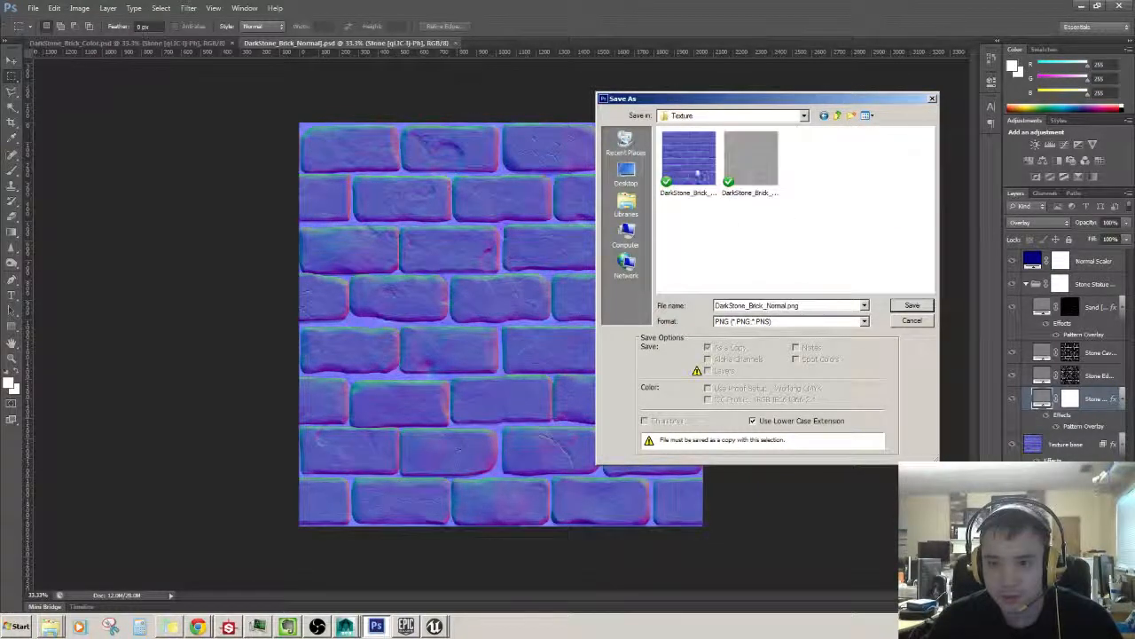
click(698, 174)
click(912, 305)
click(546, 234)
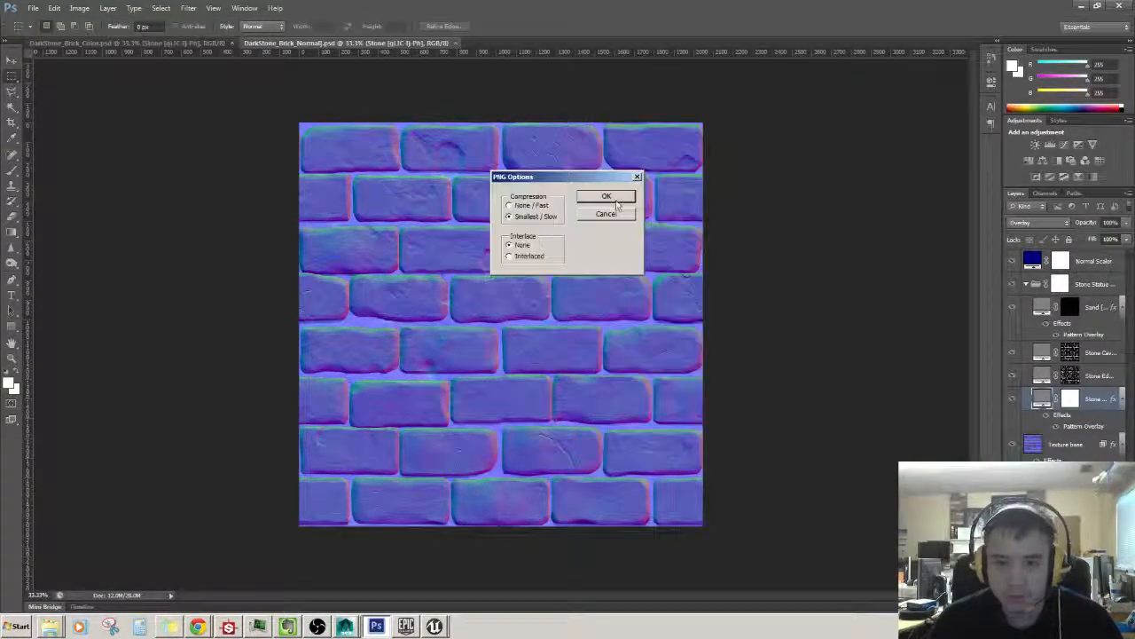
key(Return)
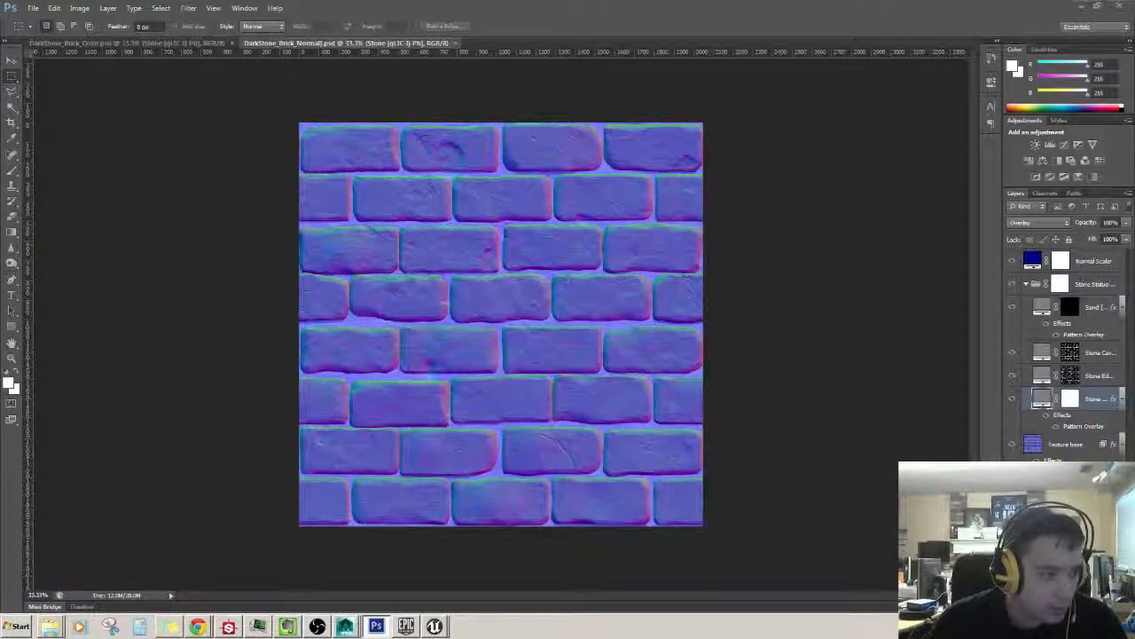
- Switch to Unreal Engine and apply the pending changes to the DarkStone_Brick, Stone_BrickA and TomeStone01 materials
click(435, 627)
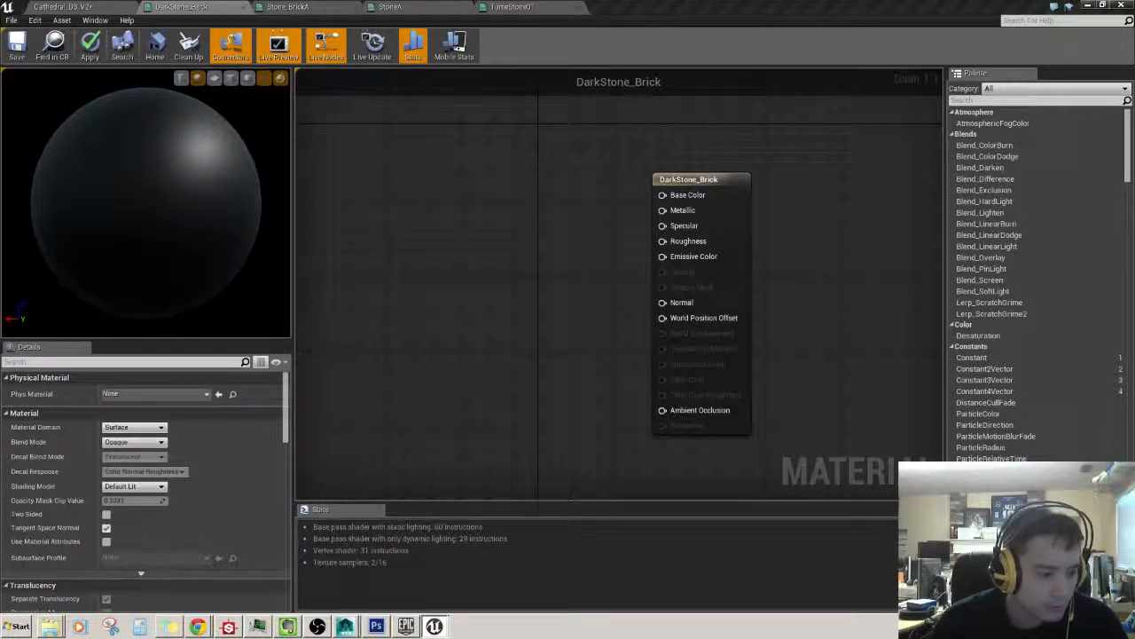
scroll(665, 329, down, 4)
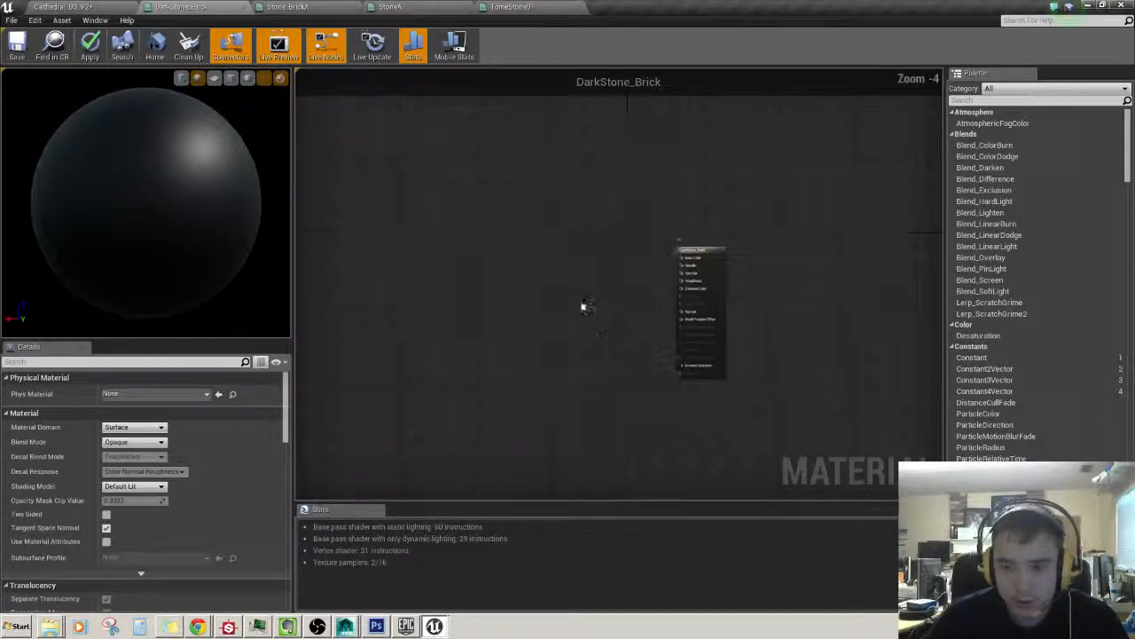
scroll(584, 306, up, 2)
right_drag(584, 308, 410, 347)
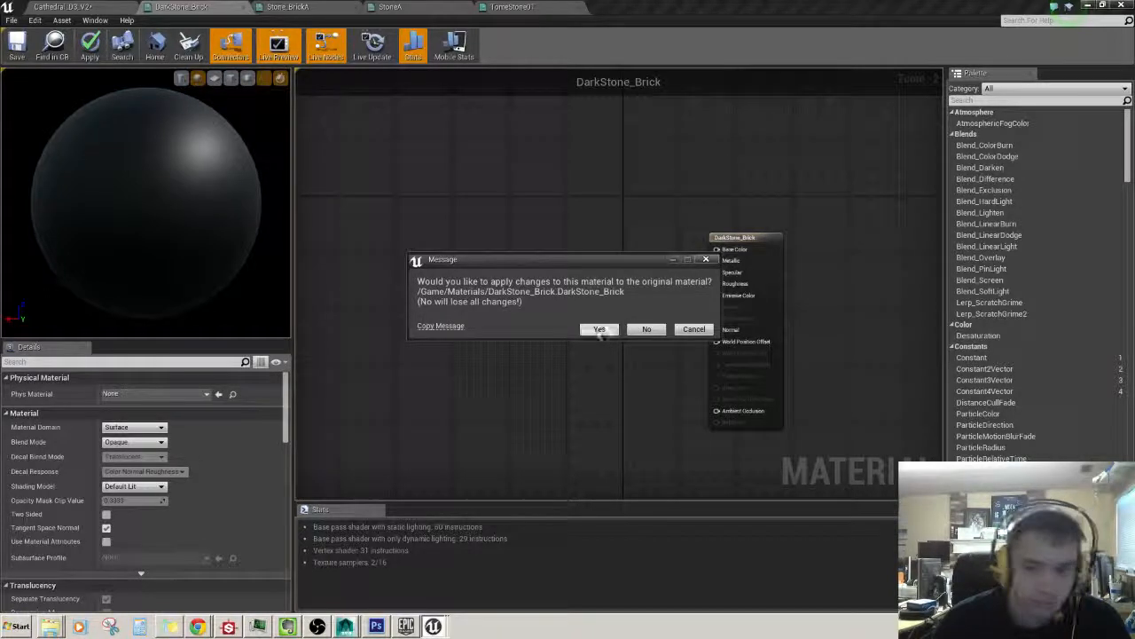
click(599, 329)
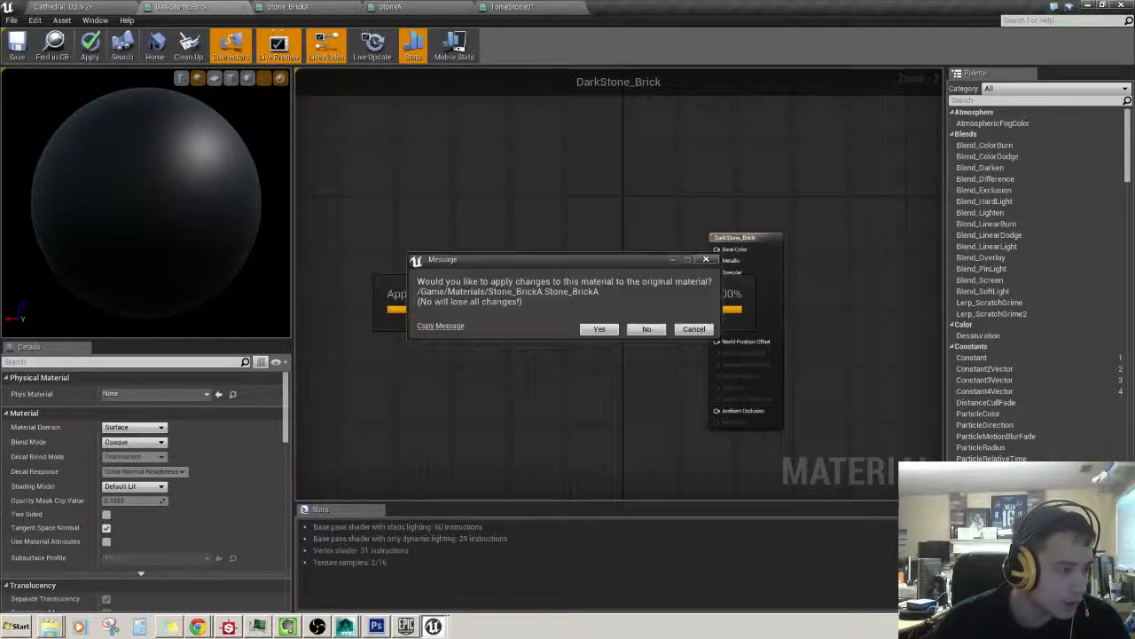
click(600, 329)
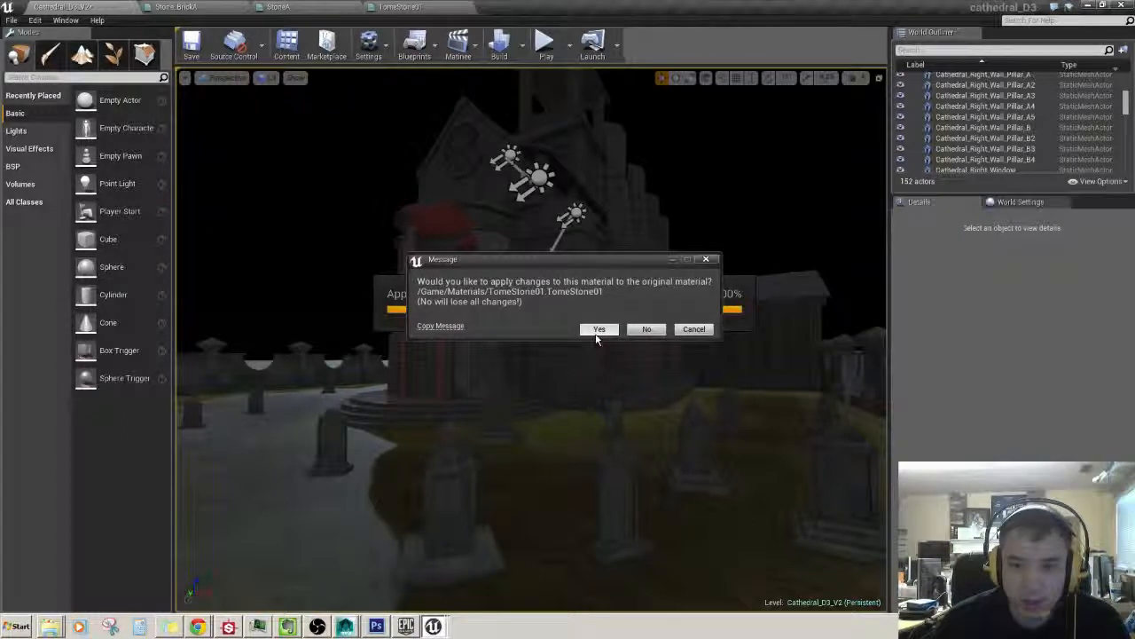
click(599, 330)
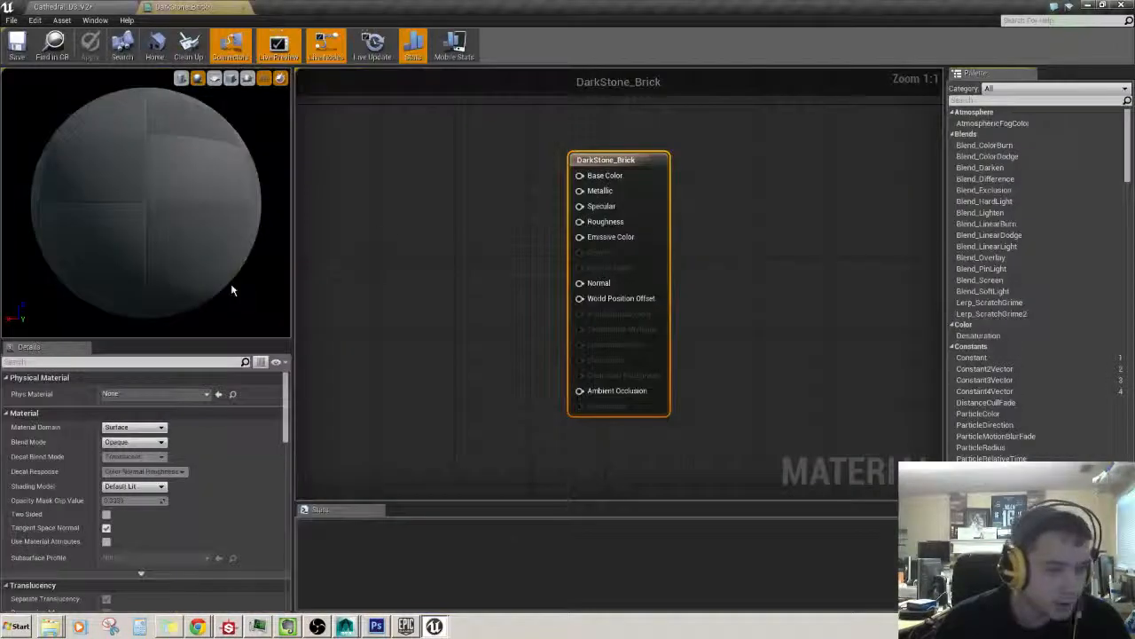
- Add the DarkStone_Brick color texture to the DarkStone_Brick material graph and connect it to Base Color
right_drag(424, 262, 566, 295)
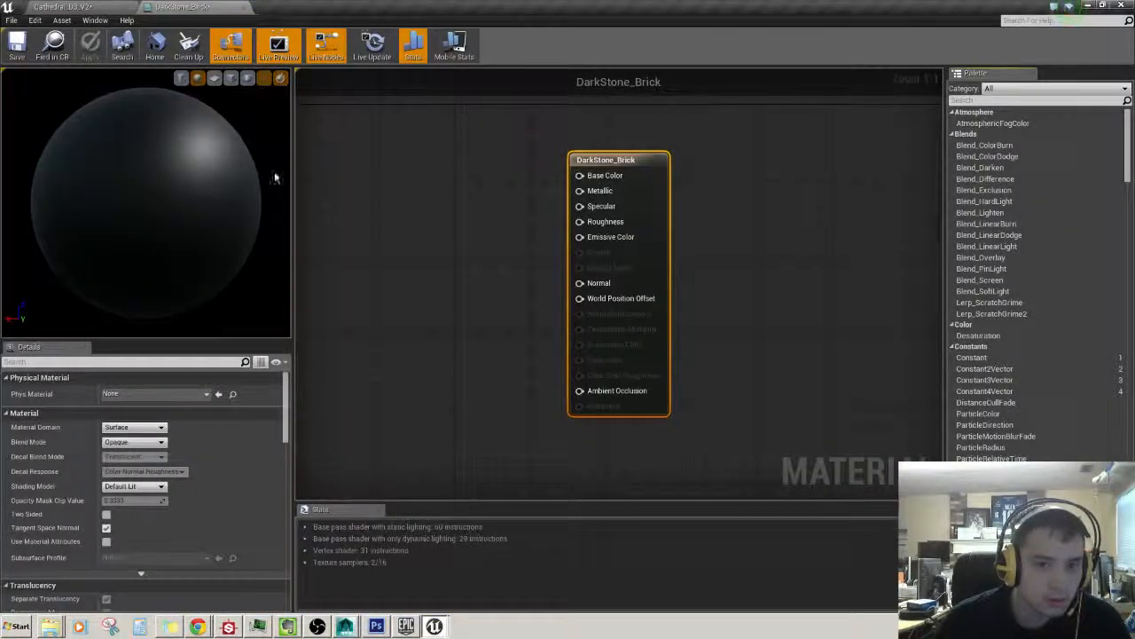
right_drag(476, 279, 621, 293)
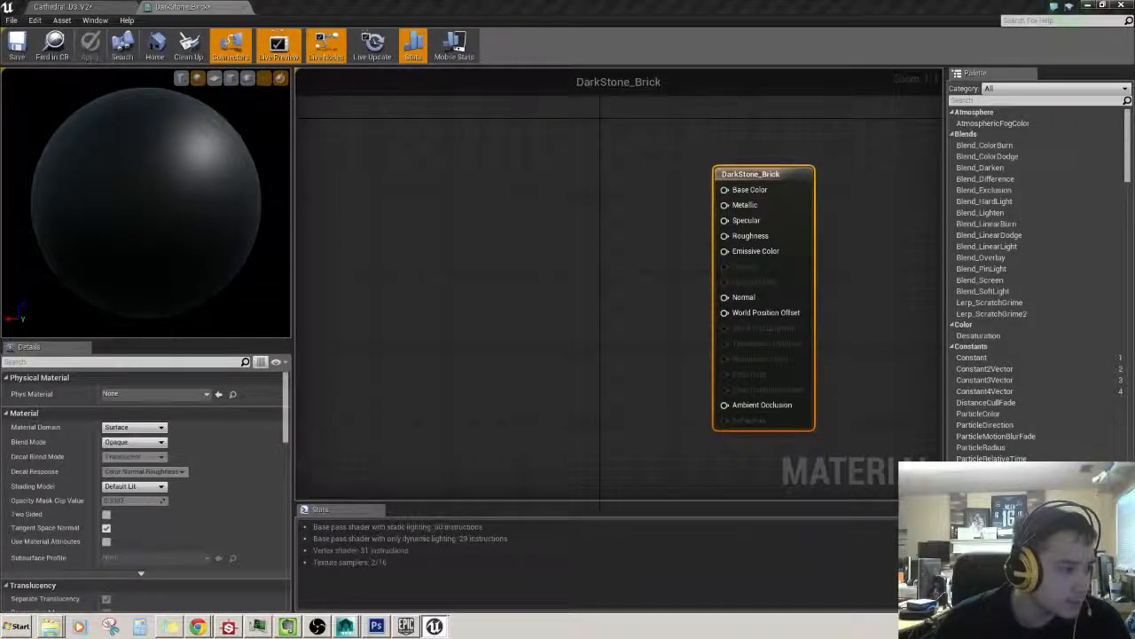
drag(616, 226, 438, 153)
right_drag(527, 260, 449, 273)
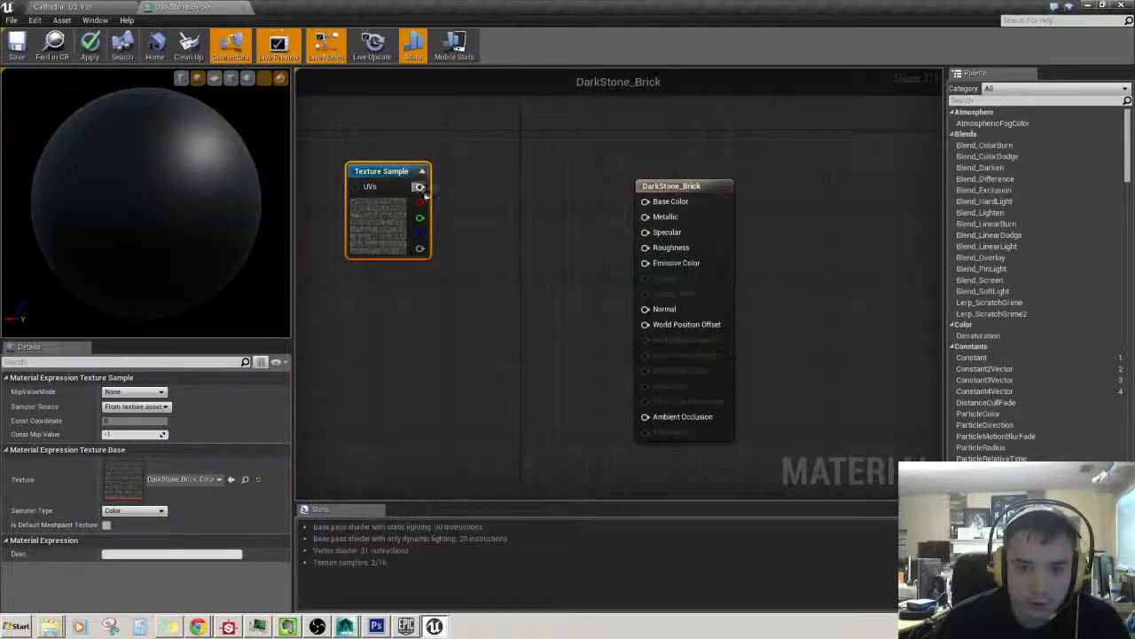
drag(420, 187, 645, 202)
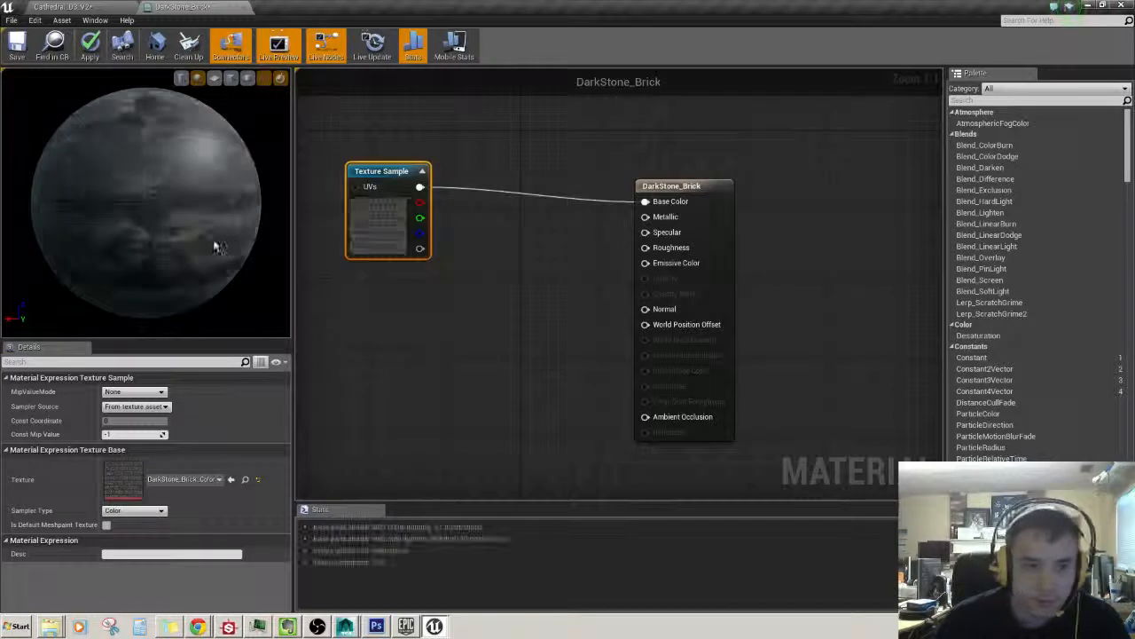
- Add the DarkStone_Brick normal texture to the graph, connect it to Normal and place it below the color sample
drag(0, 292, 349, 291)
drag(424, 316, 645, 309)
right_drag(503, 358, 570, 267)
drag(448, 233, 458, 337)
right_drag(519, 218, 511, 259)
- Check the bricks on the preview sphere and apply the changes to the original DarkStone_Brick material
drag(176, 222, 213, 221)
scroll(146, 202, down, 2)
drag(147, 202, 190, 188)
scroll(146, 203, up, 1)
scroll(146, 203, down, 1)
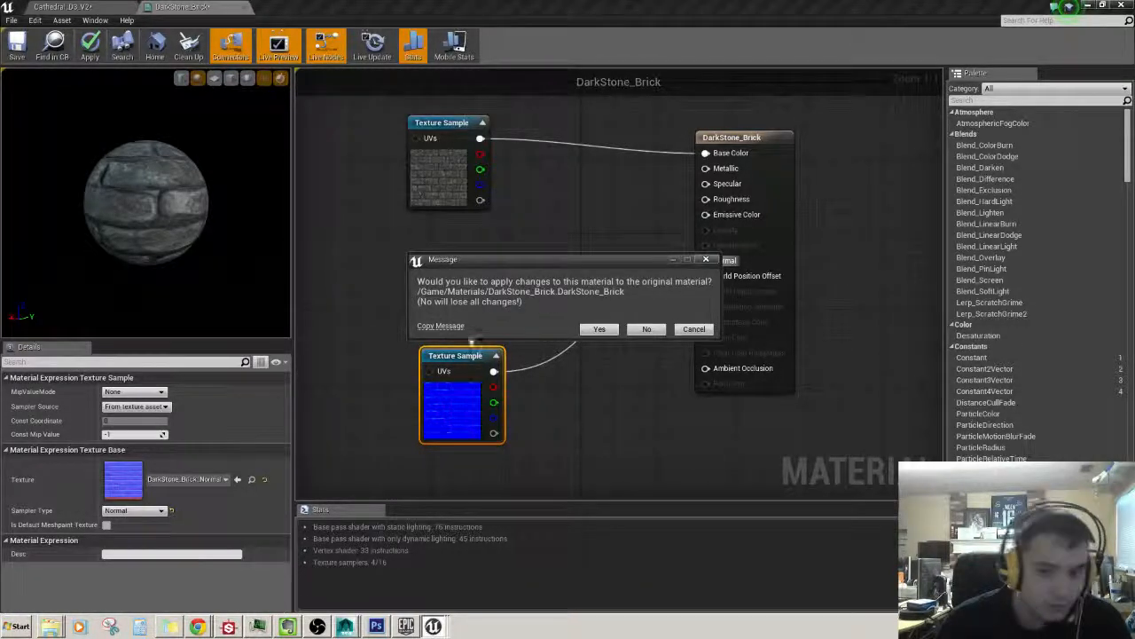
click(600, 328)
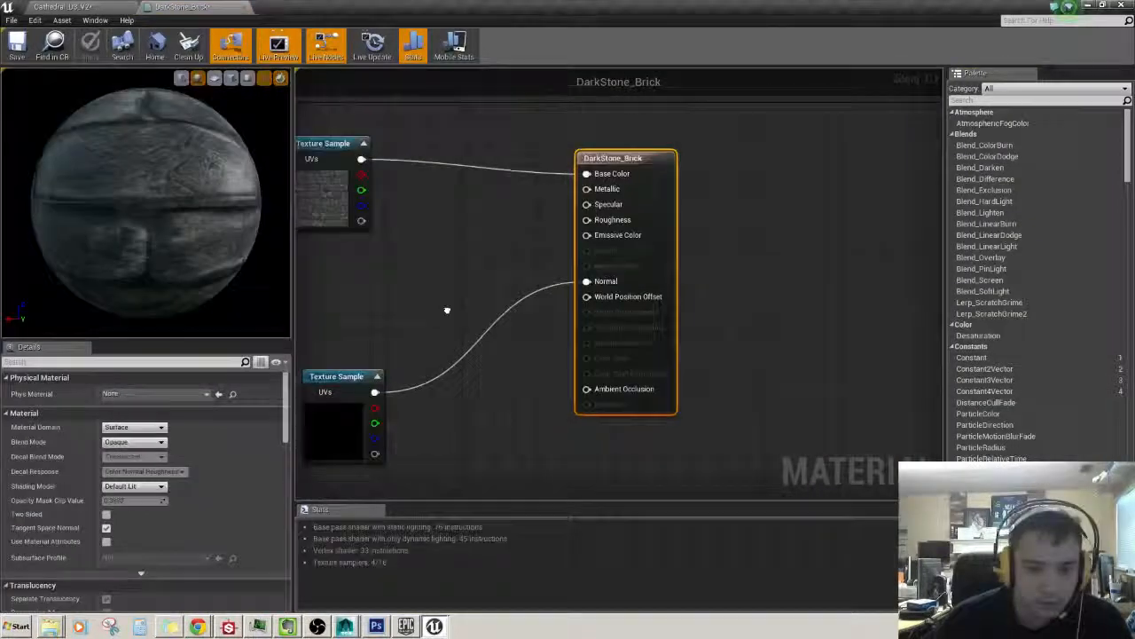
- Add the DarkStone_Brick_Roughness texture between the color and normal samples and connect it to Roughness
right_drag(447, 309, 547, 306)
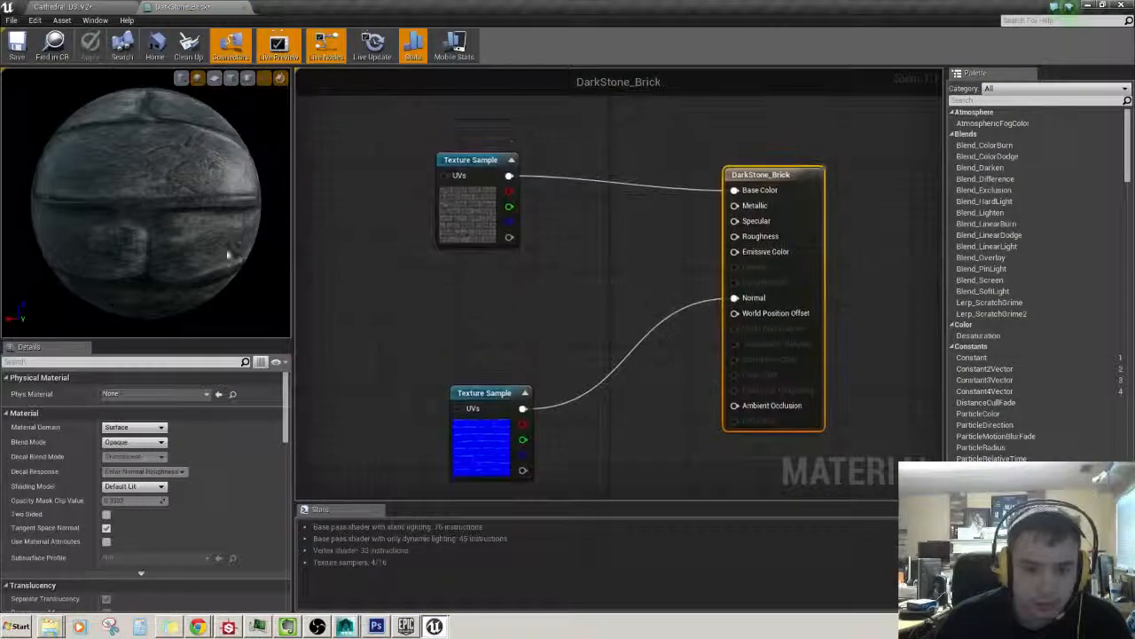
drag(228, 253, 196, 248)
scroll(195, 248, down, 3)
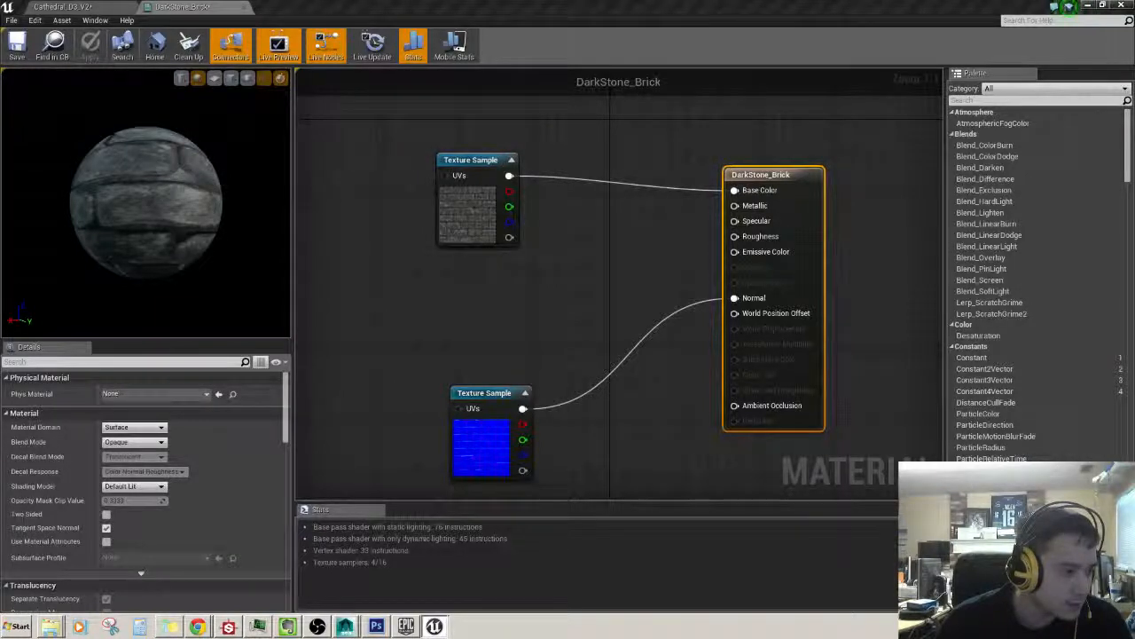
drag(472, 301, 434, 298)
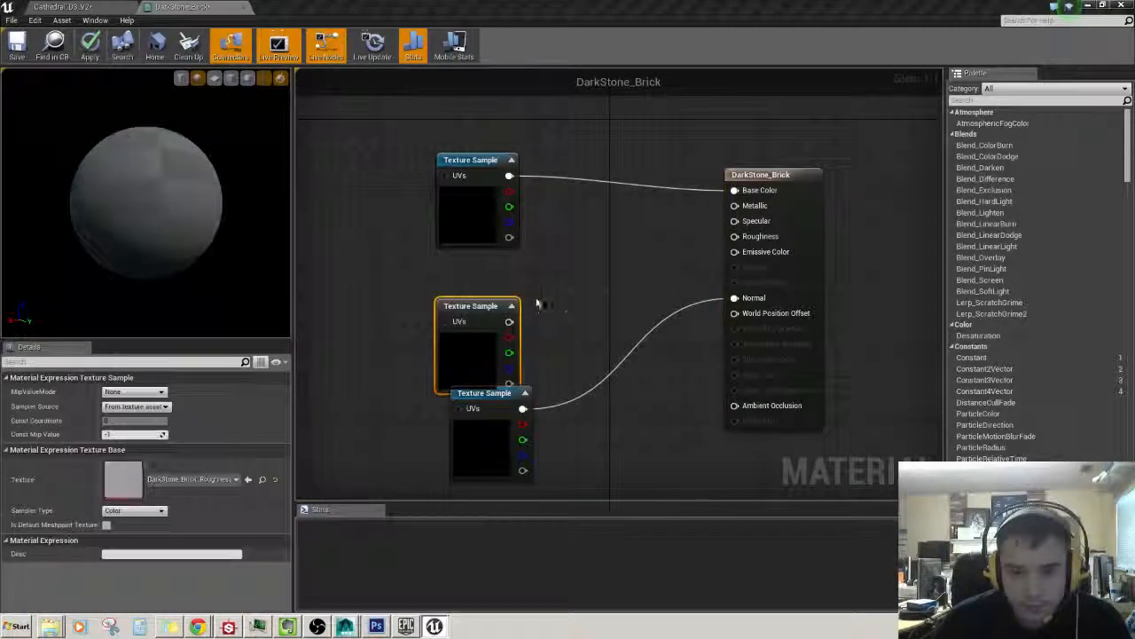
right_drag(535, 302, 467, 266)
drag(399, 270, 665, 199)
right_drag(538, 228, 645, 229)
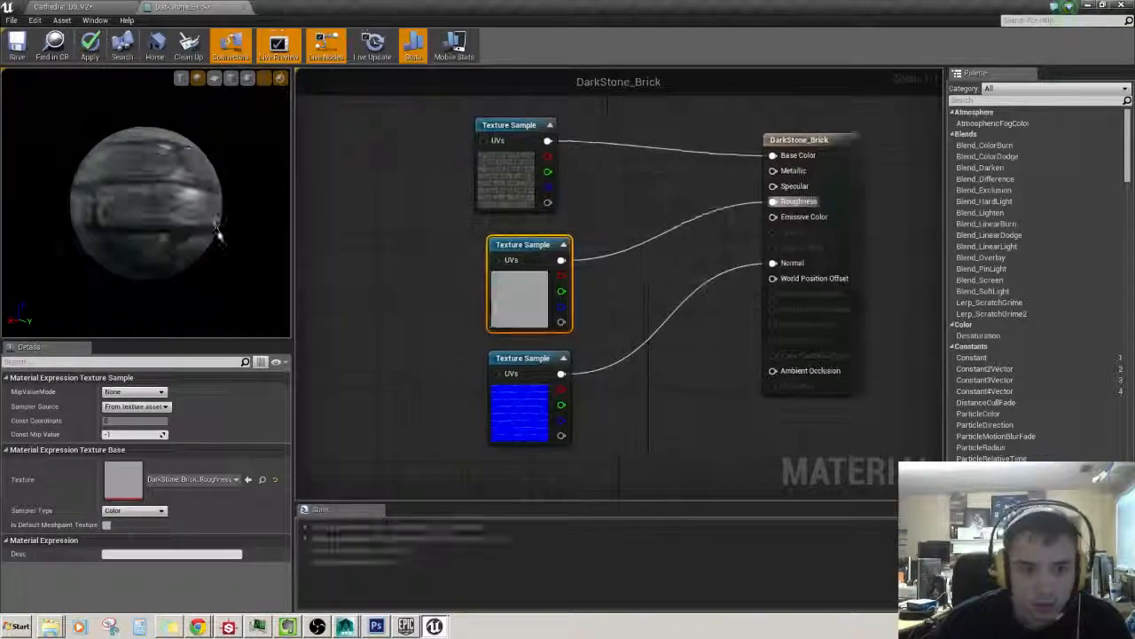
- Turn off sRGB for the DarkStone_Brick_Roughness texture, save all changes and close the texture
drag(204, 214, 199, 276)
scroll(204, 214, up, 2)
drag(204, 213, 231, 274)
scroll(146, 202, down, 2)
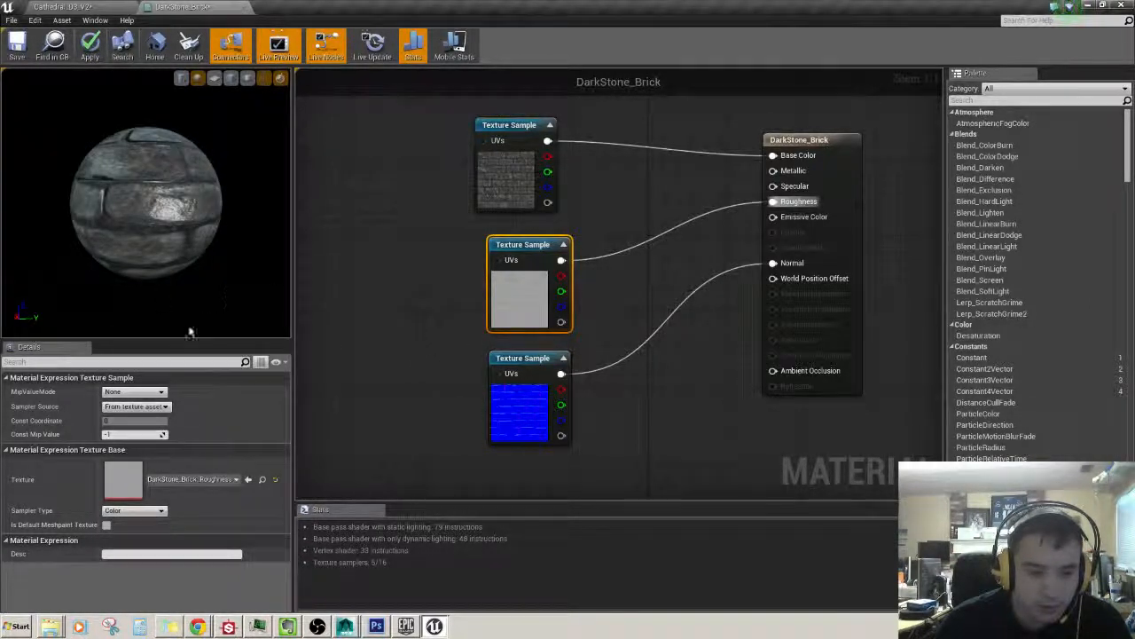
double_click(123, 479)
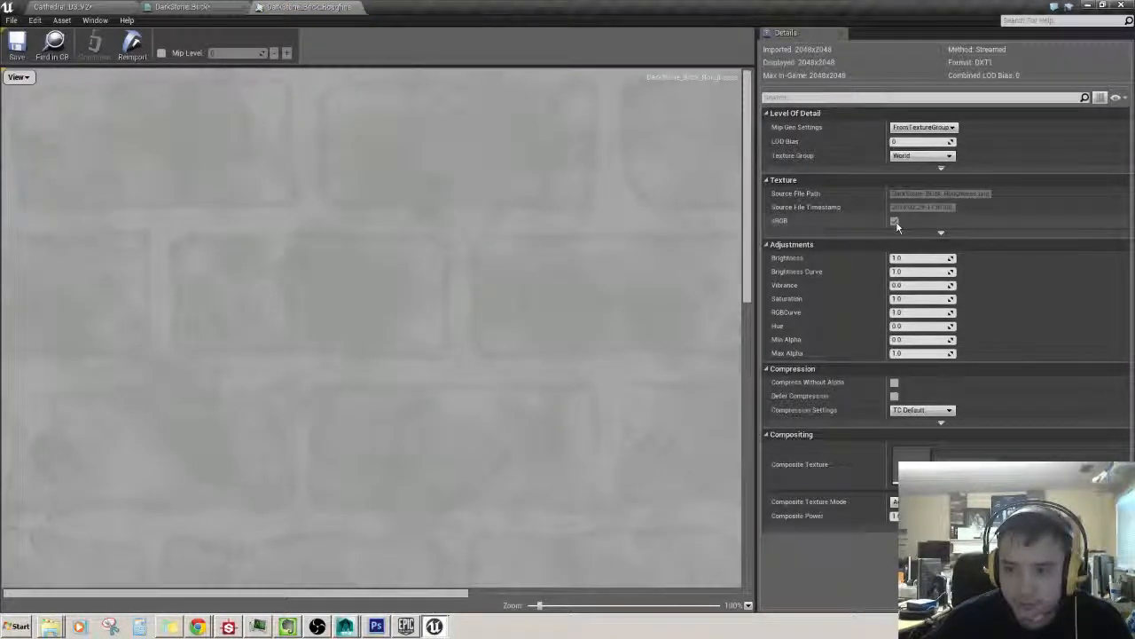
click(894, 222)
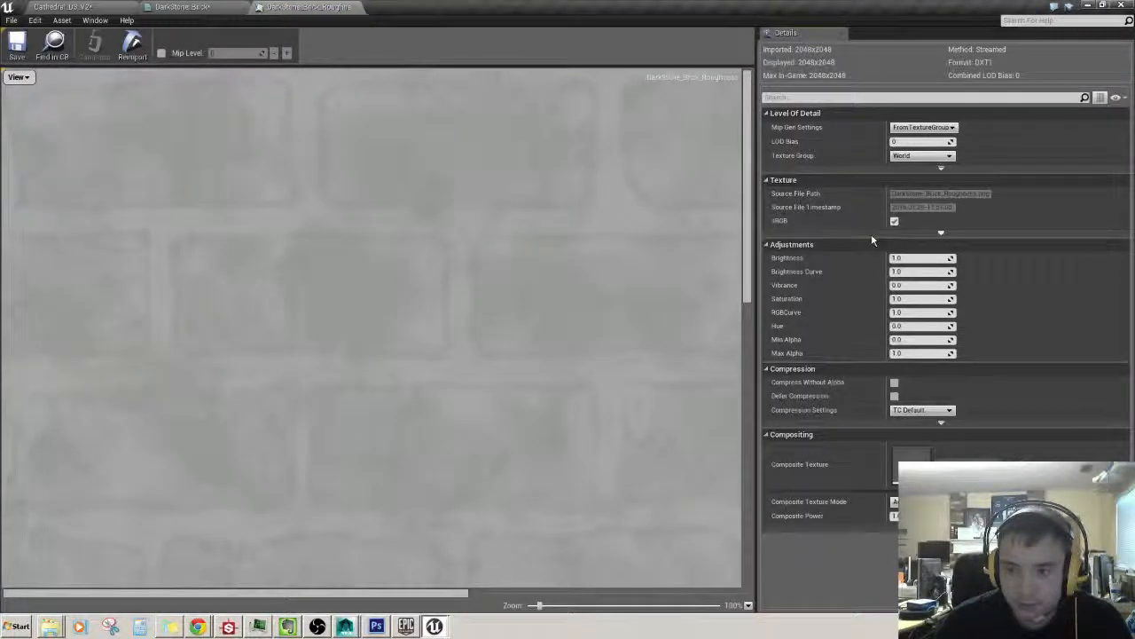
key(ctrl+shift+s)
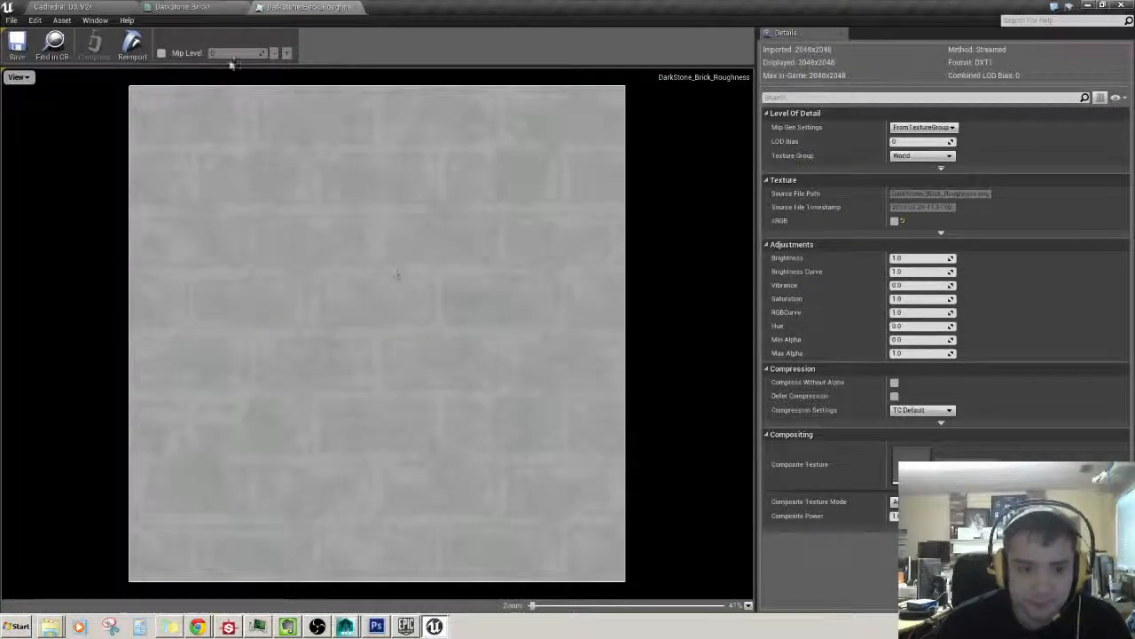
key(ctrl+shift+s)
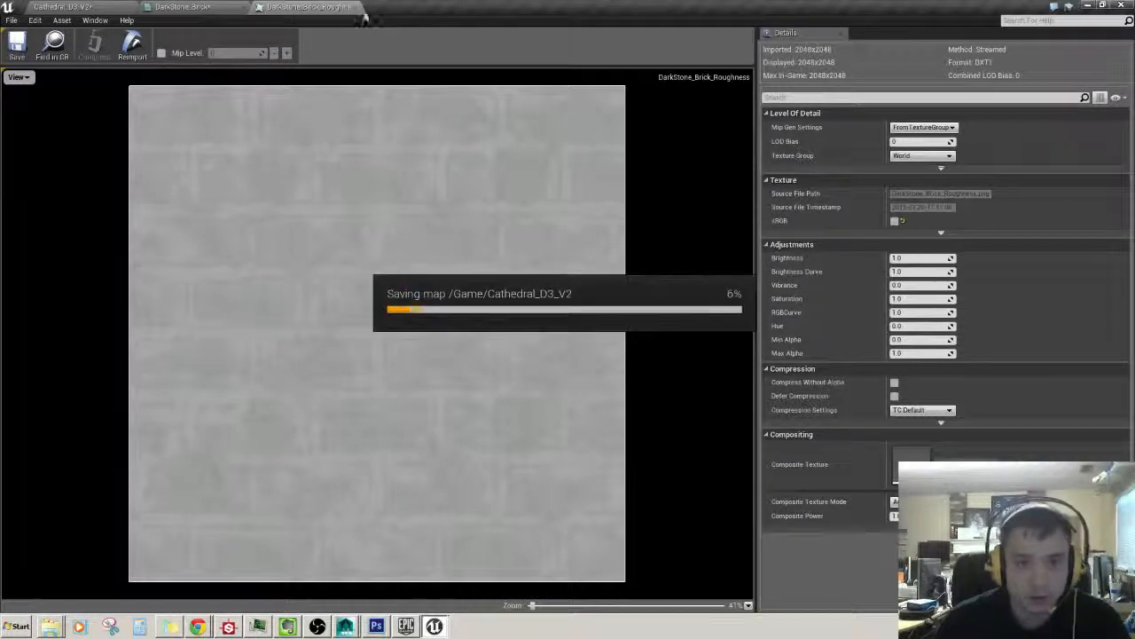
click(355, 8)
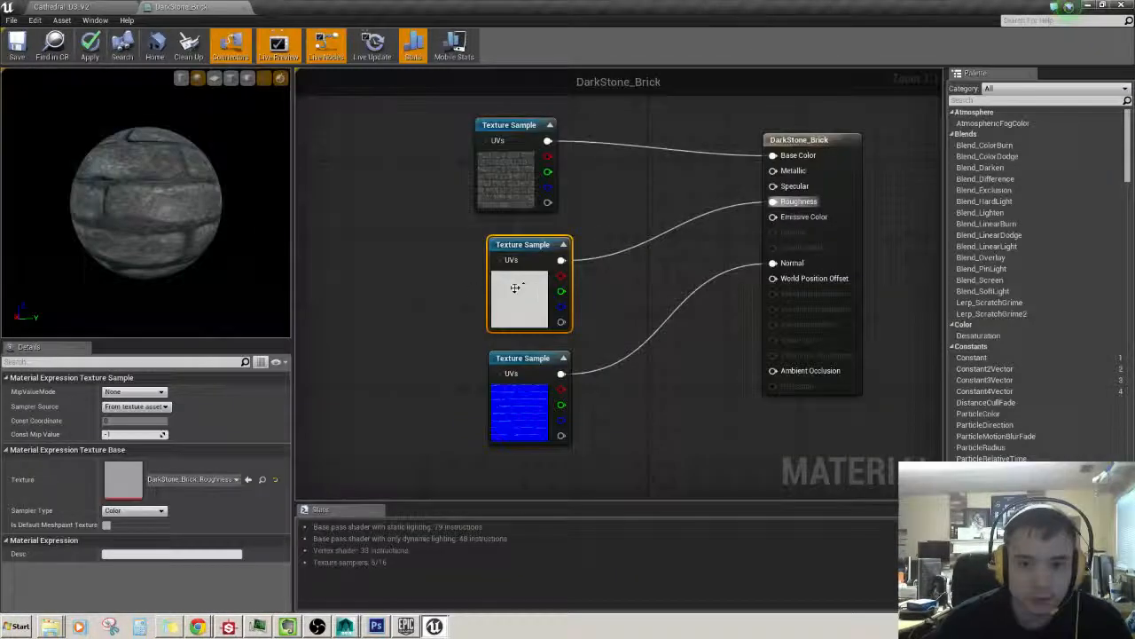
- Examine the brick surface on the material preview sphere from different angles and distances
mouse_move(213, 218)
mouse_down()
mouse_move(151, 200)
mouse_move(178, 208)
mouse_up()
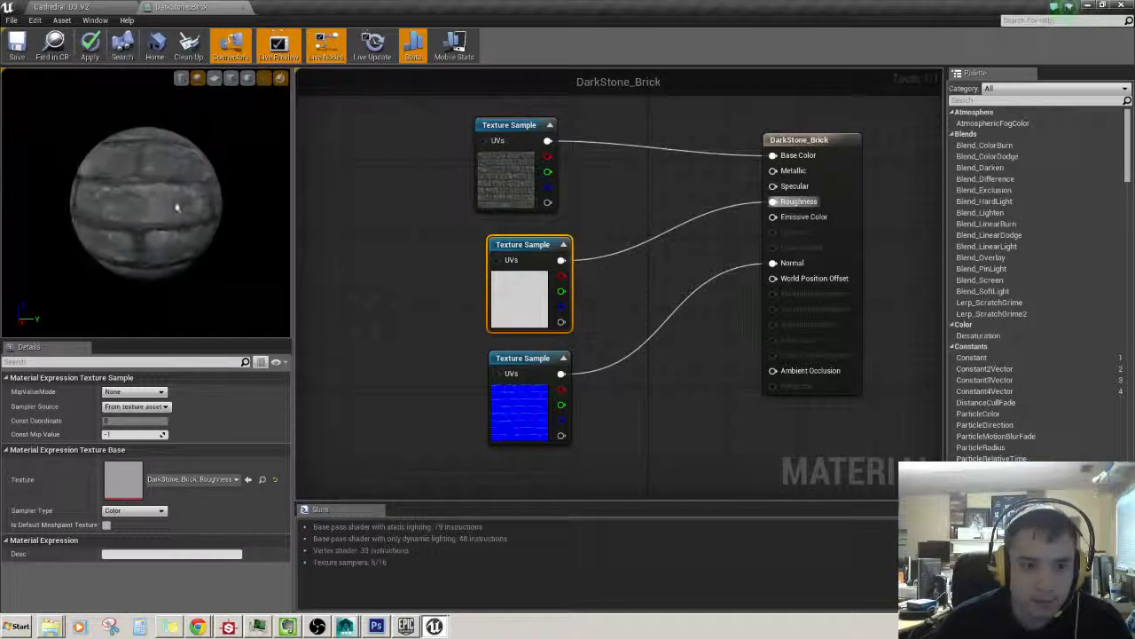
scroll(176, 207, down, 4)
scroll(176, 214, up, 4)
scroll(177, 215, down, 4)
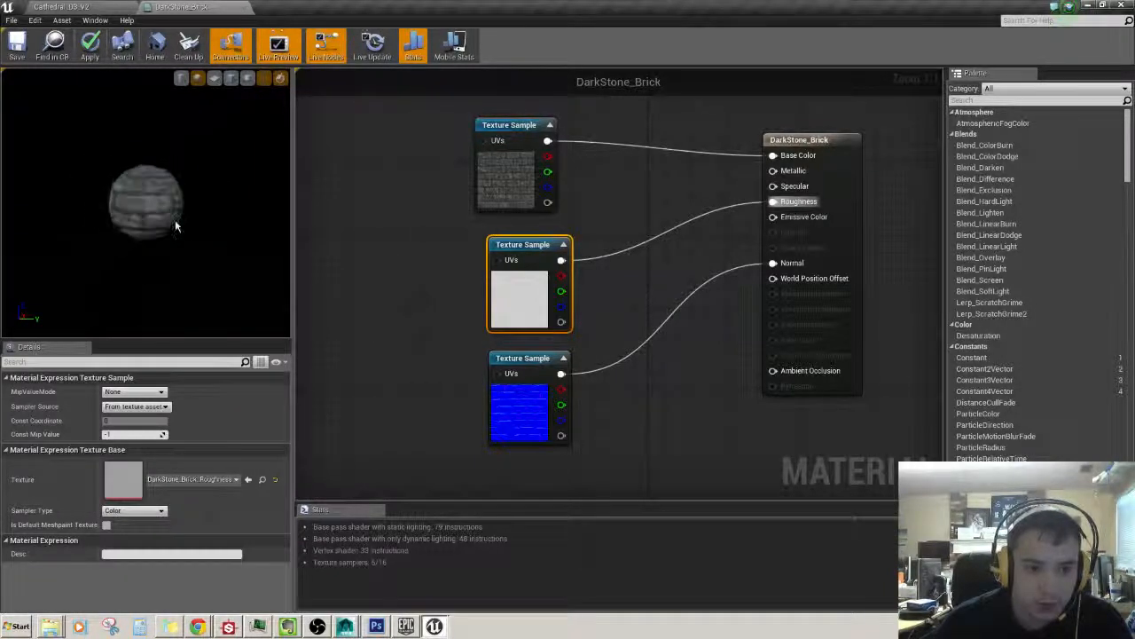
scroll(175, 223, up, 8)
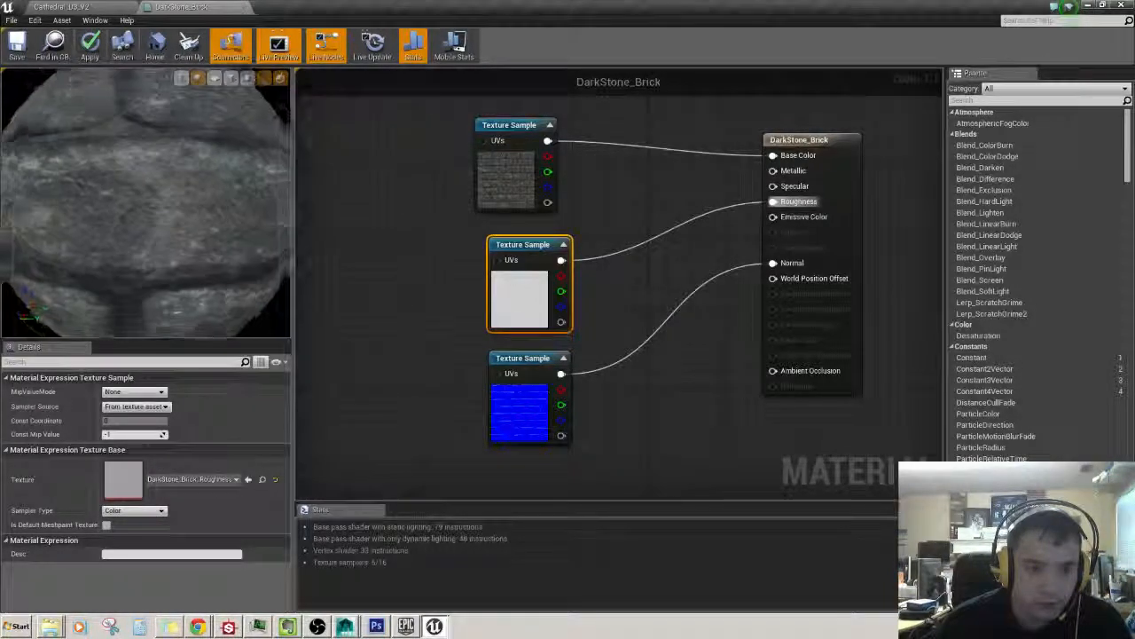
scroll(175, 221, down, 8)
mouse_move(178, 218)
mouse_down()
mouse_move(202, 211)
mouse_move(164, 221)
mouse_up()
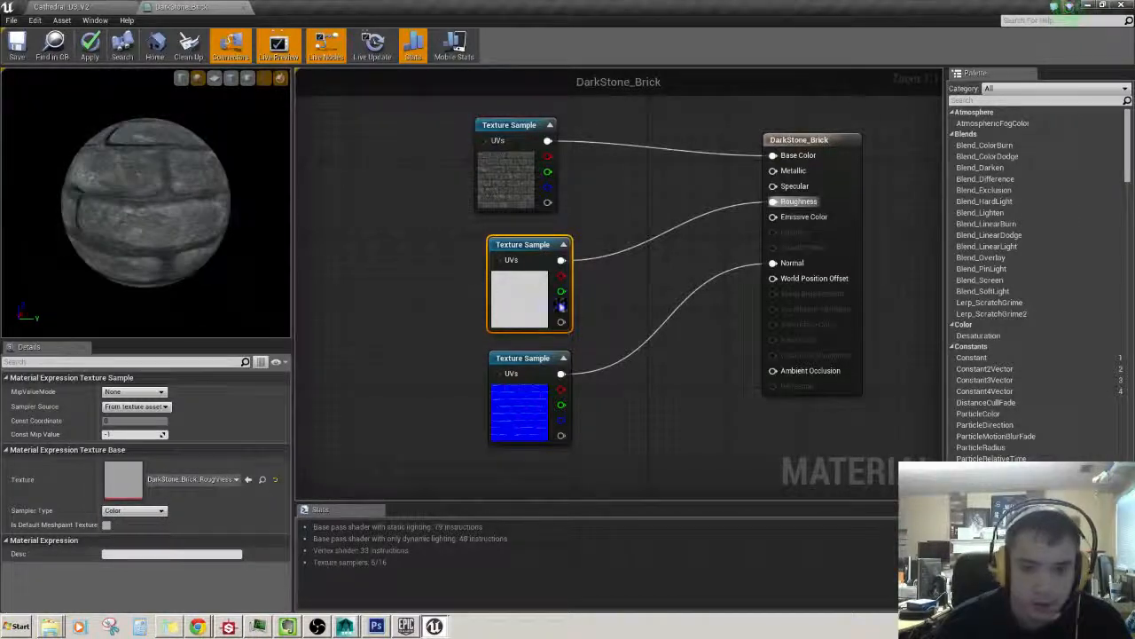
- Align the roughness and normal texture samples under the color sample, and check the normal texture's settings
drag(527, 247, 508, 247)
drag(529, 358, 511, 357)
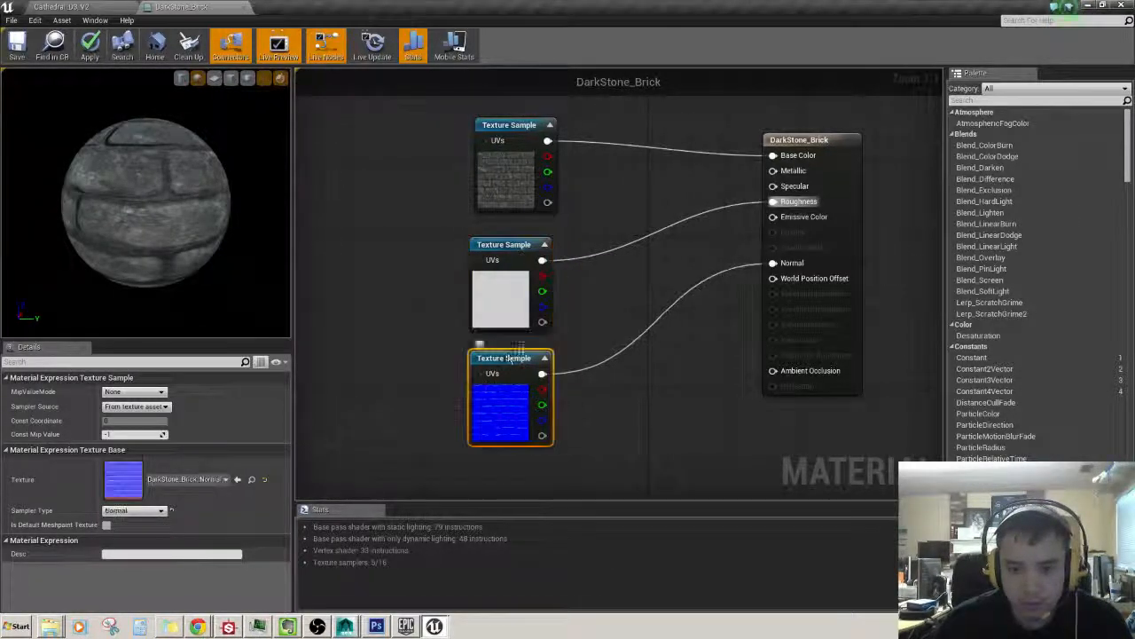
right_drag(590, 297, 620, 278)
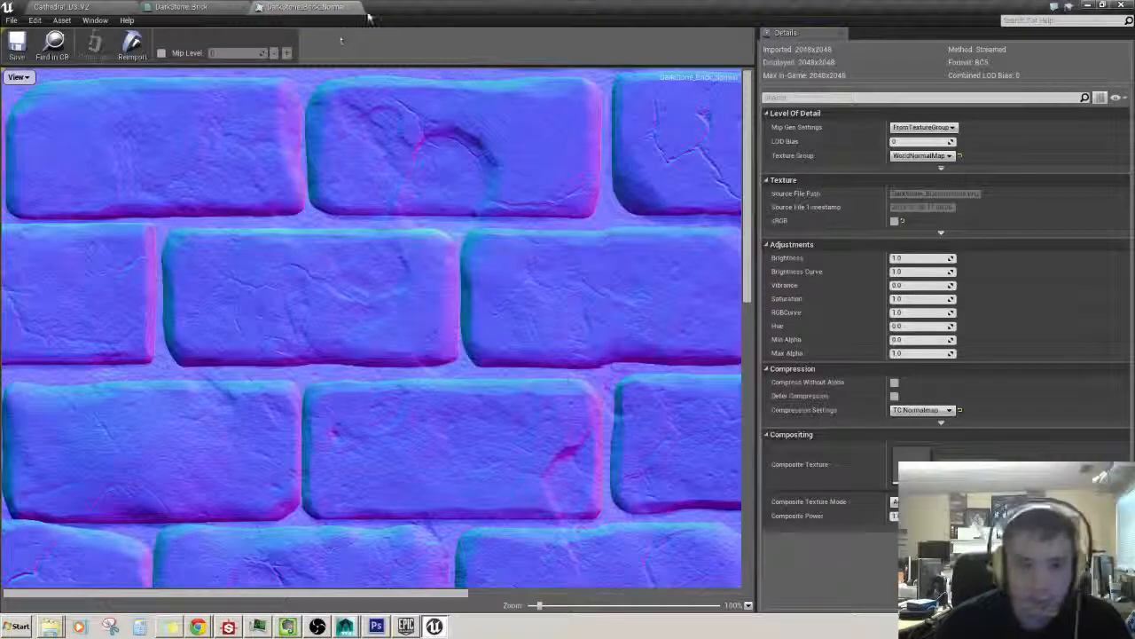
click(354, 7)
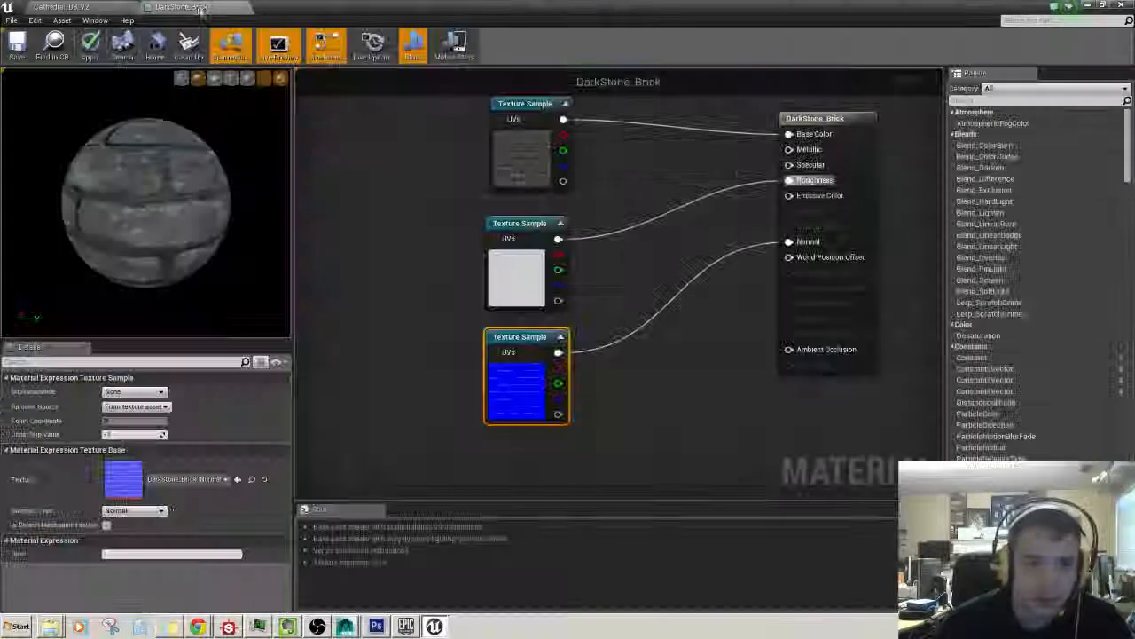
- Add a Constant node with value 0, connect it to Metallic and apply the material
mouse_move(654, 266)
right_down()
mouse_move(626, 233)
mouse_move(646, 282)
right_up()
right_click(627, 235)
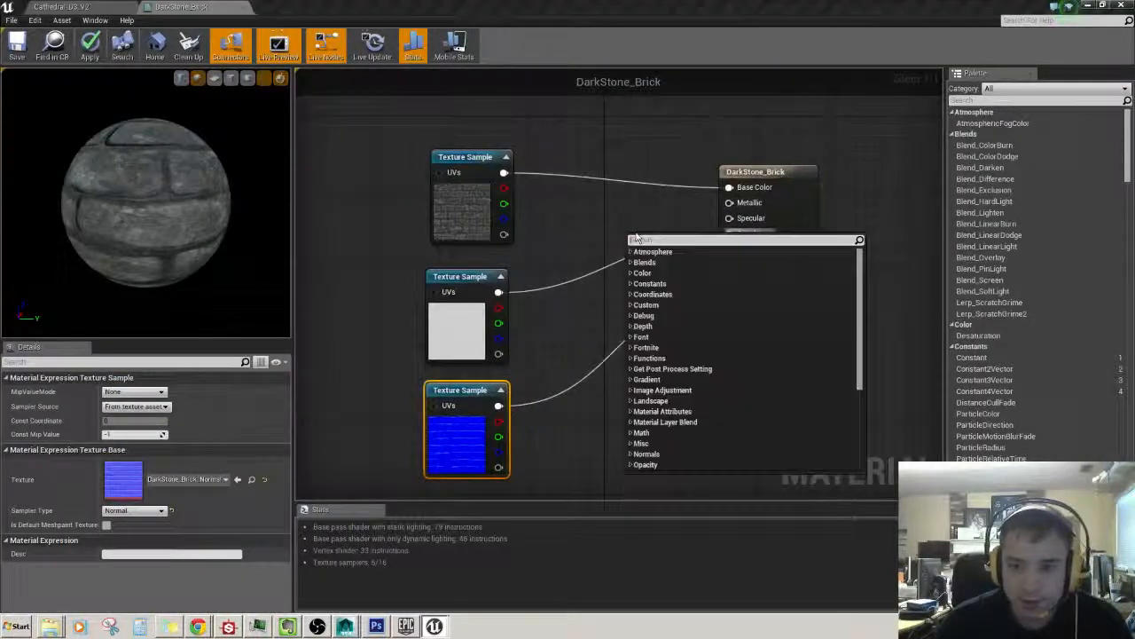
click(633, 284)
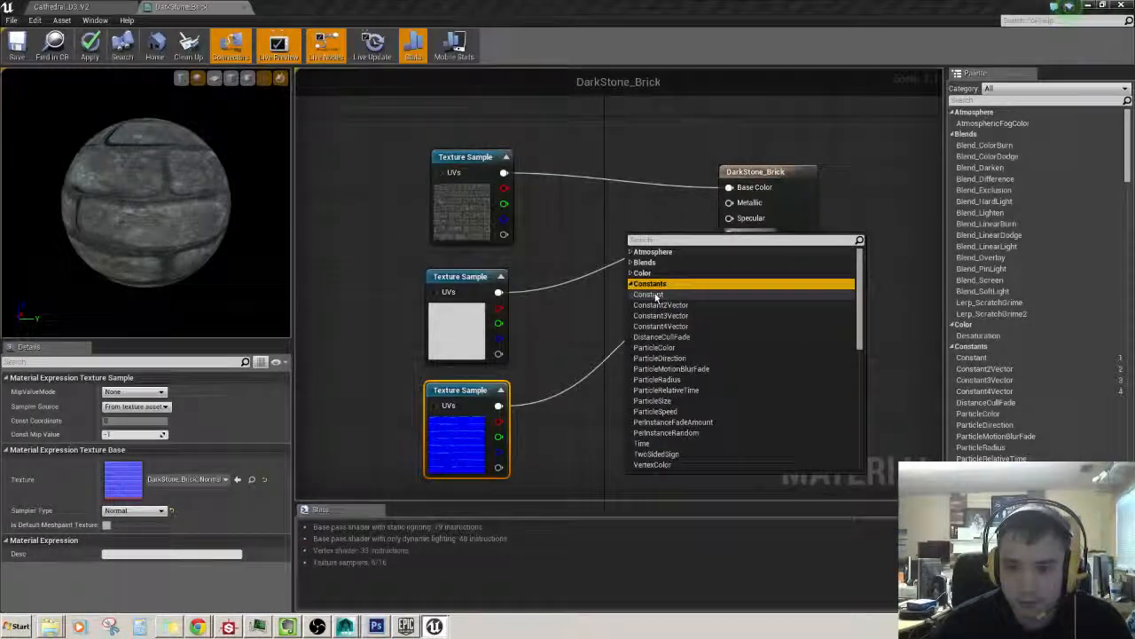
click(654, 293)
drag(643, 251, 740, 202)
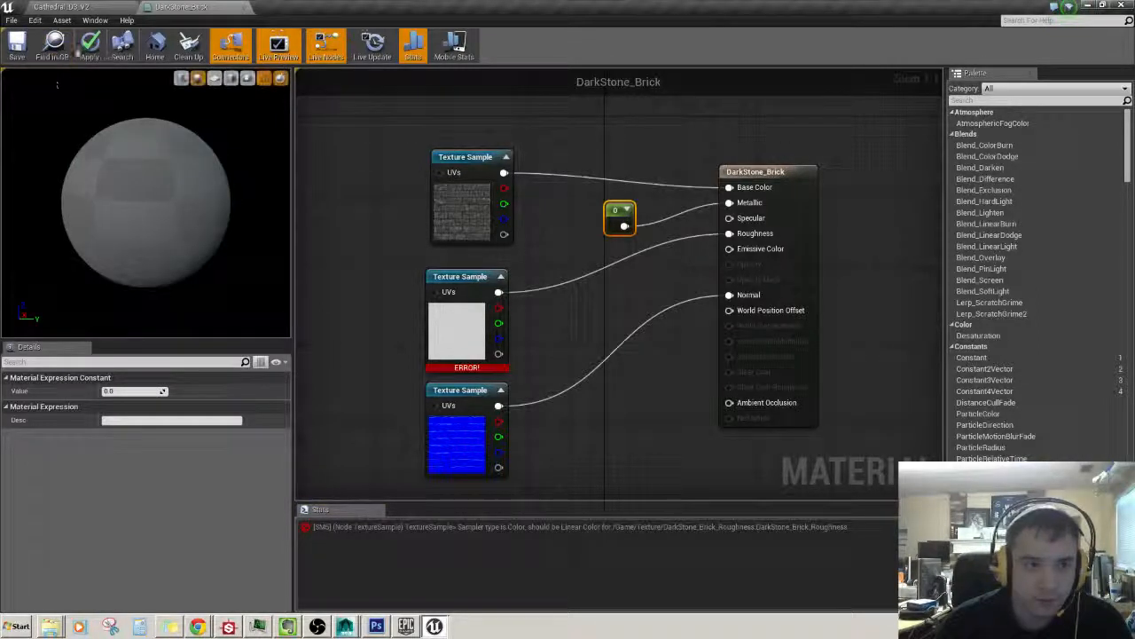
click(89, 44)
click(648, 322)
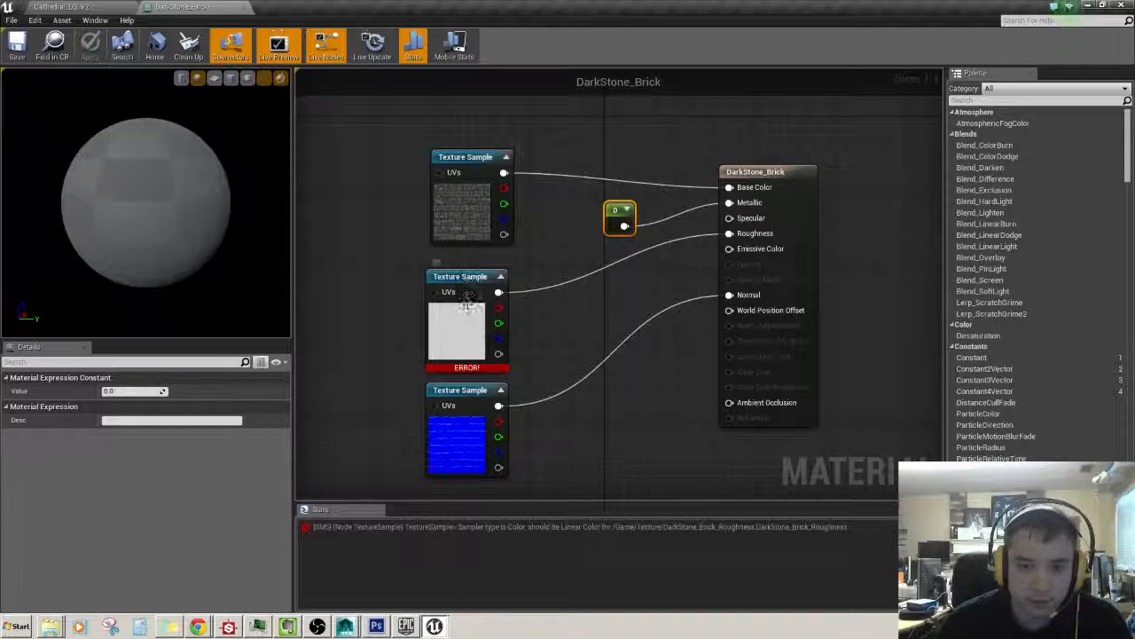
- Set the roughness texture sample's sampler type to Linear Color and line the node up with the normal sample
drag(468, 299, 478, 300)
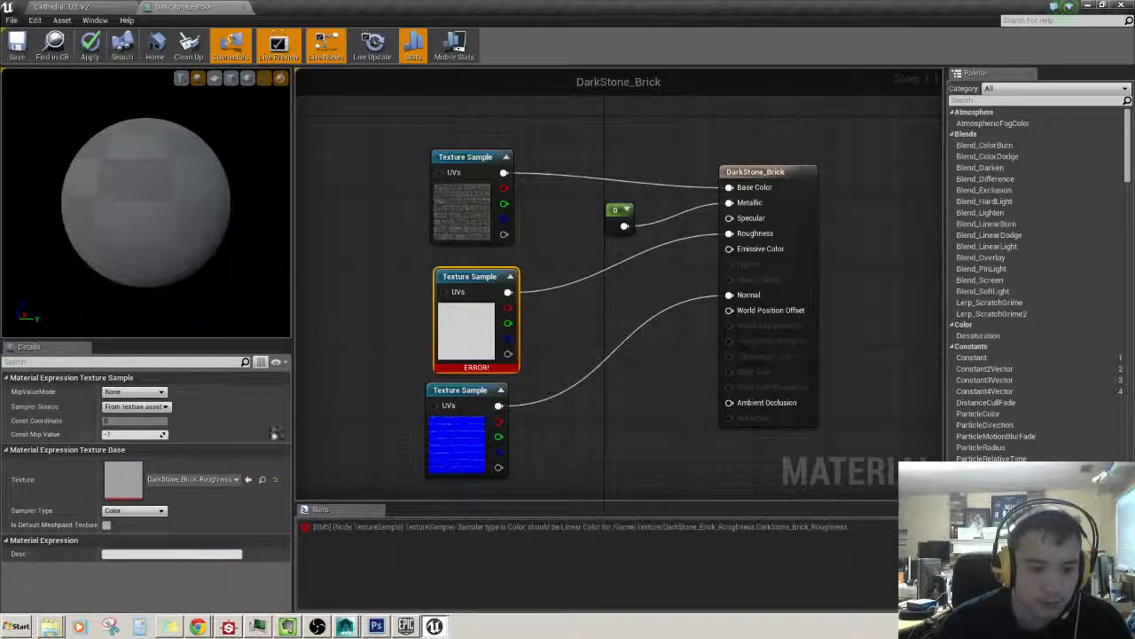
click(137, 510)
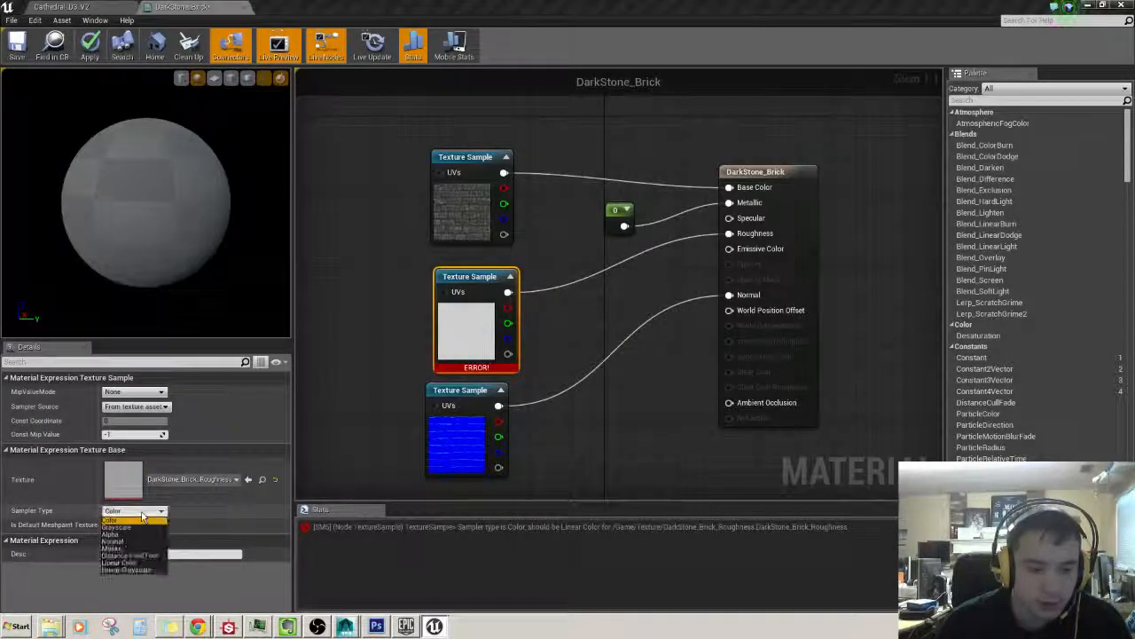
click(141, 562)
click(388, 359)
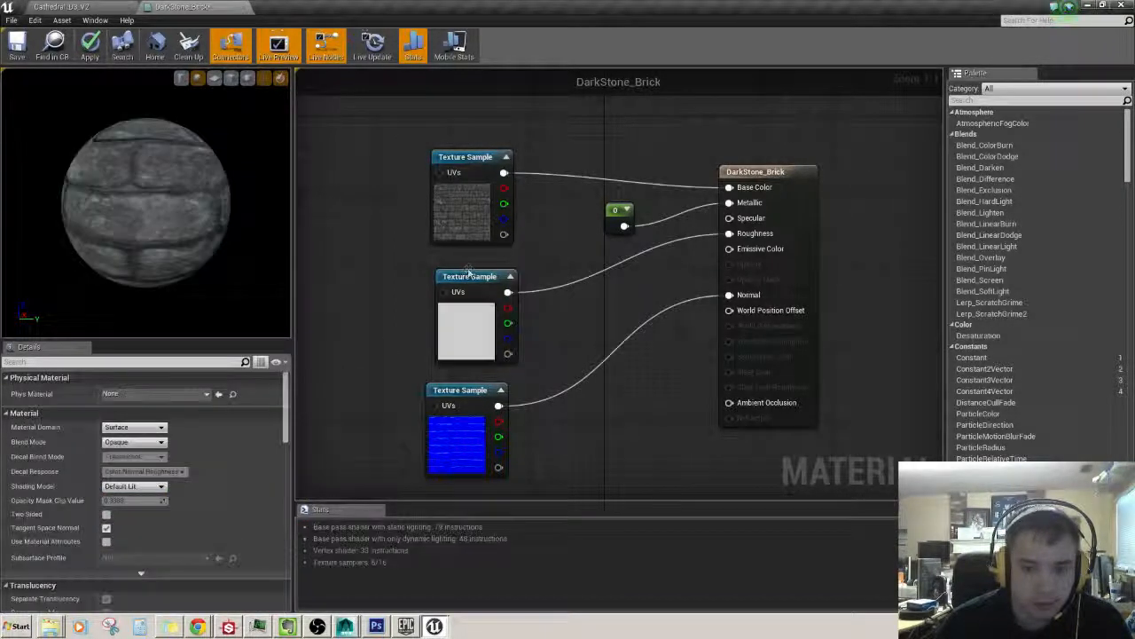
click(468, 272)
- Check the material preview, save the DarkStone_Brick material and close its editor
drag(195, 236, 184, 147)
drag(184, 213, 190, 244)
scroll(179, 235, up, 1)
key(ctrl+s)
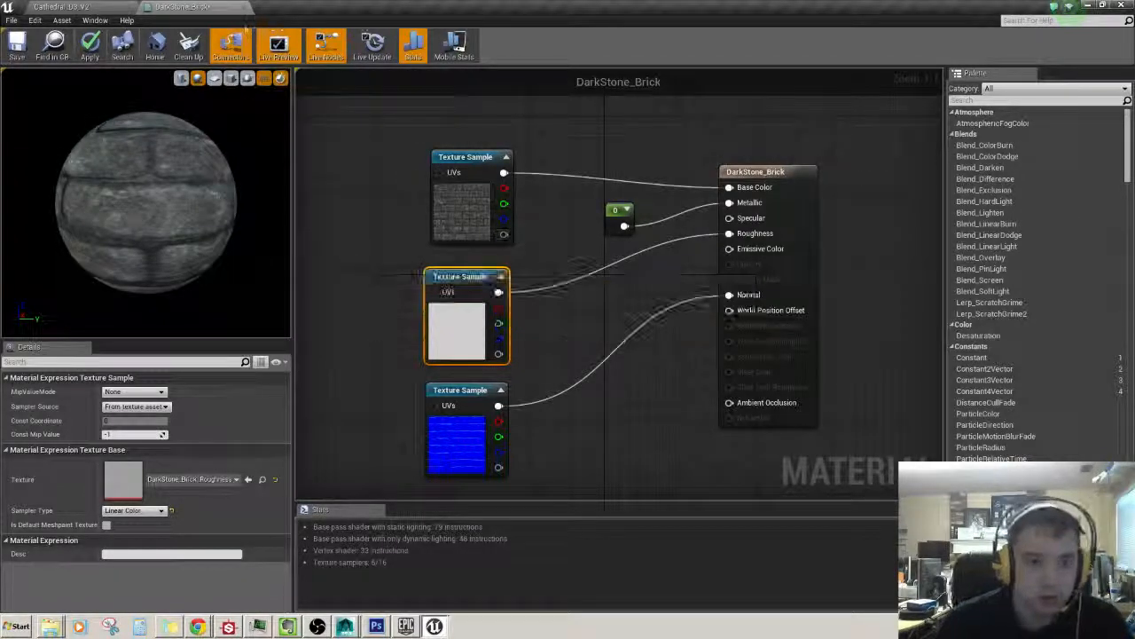
click(242, 7)
click(685, 330)
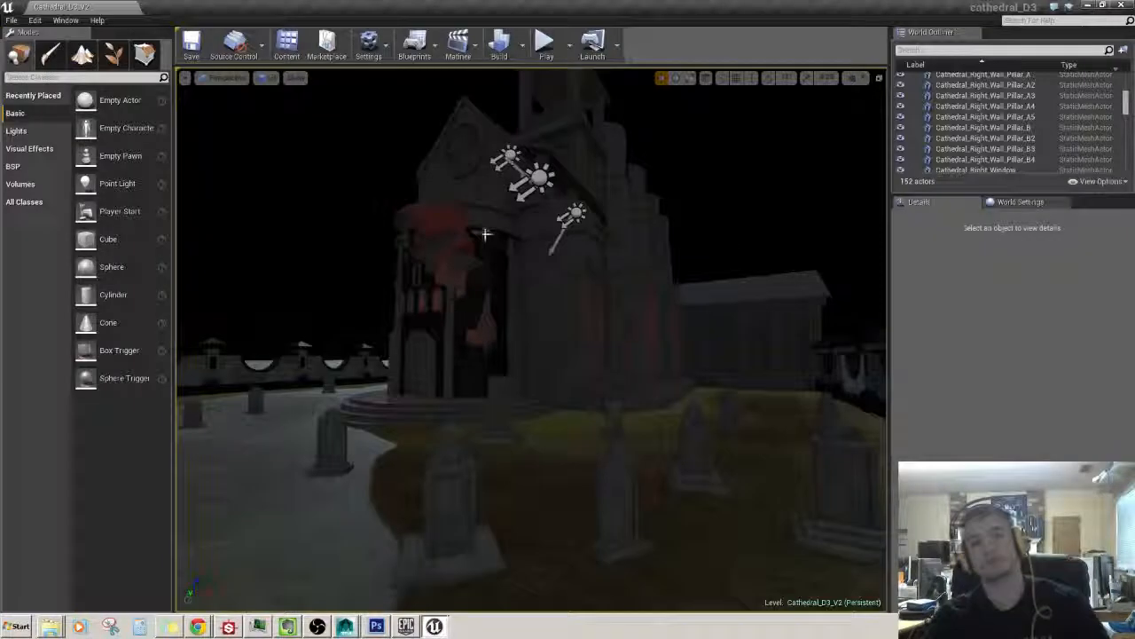
right_drag(529, 304, 554, 340)
click(593, 337)
click(302, 258)
right_drag(301, 258, 541, 330)
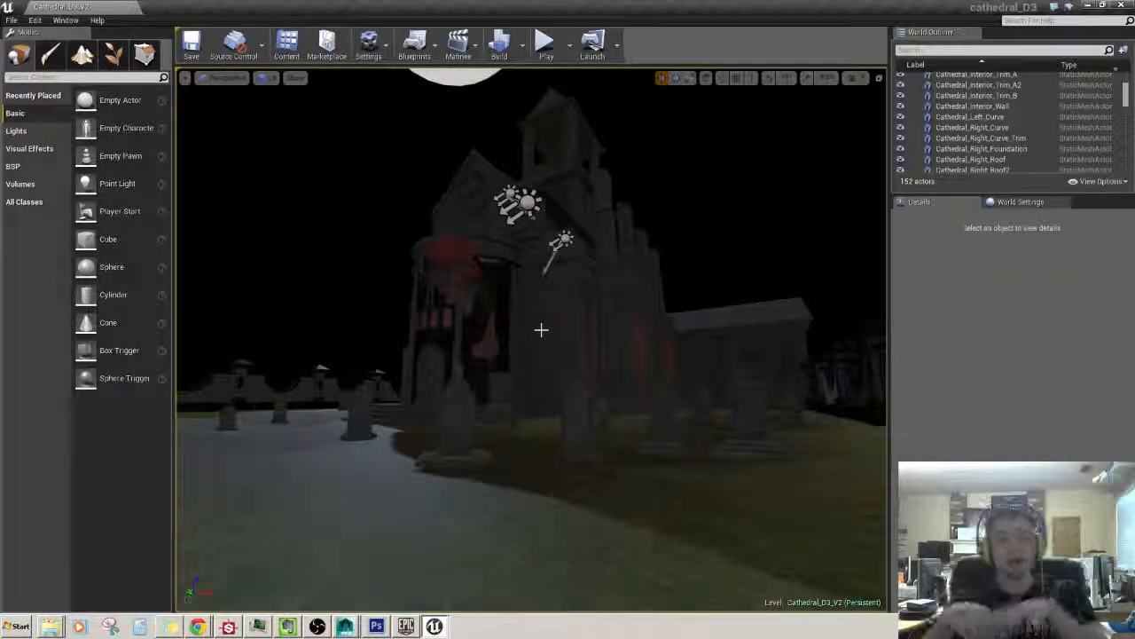